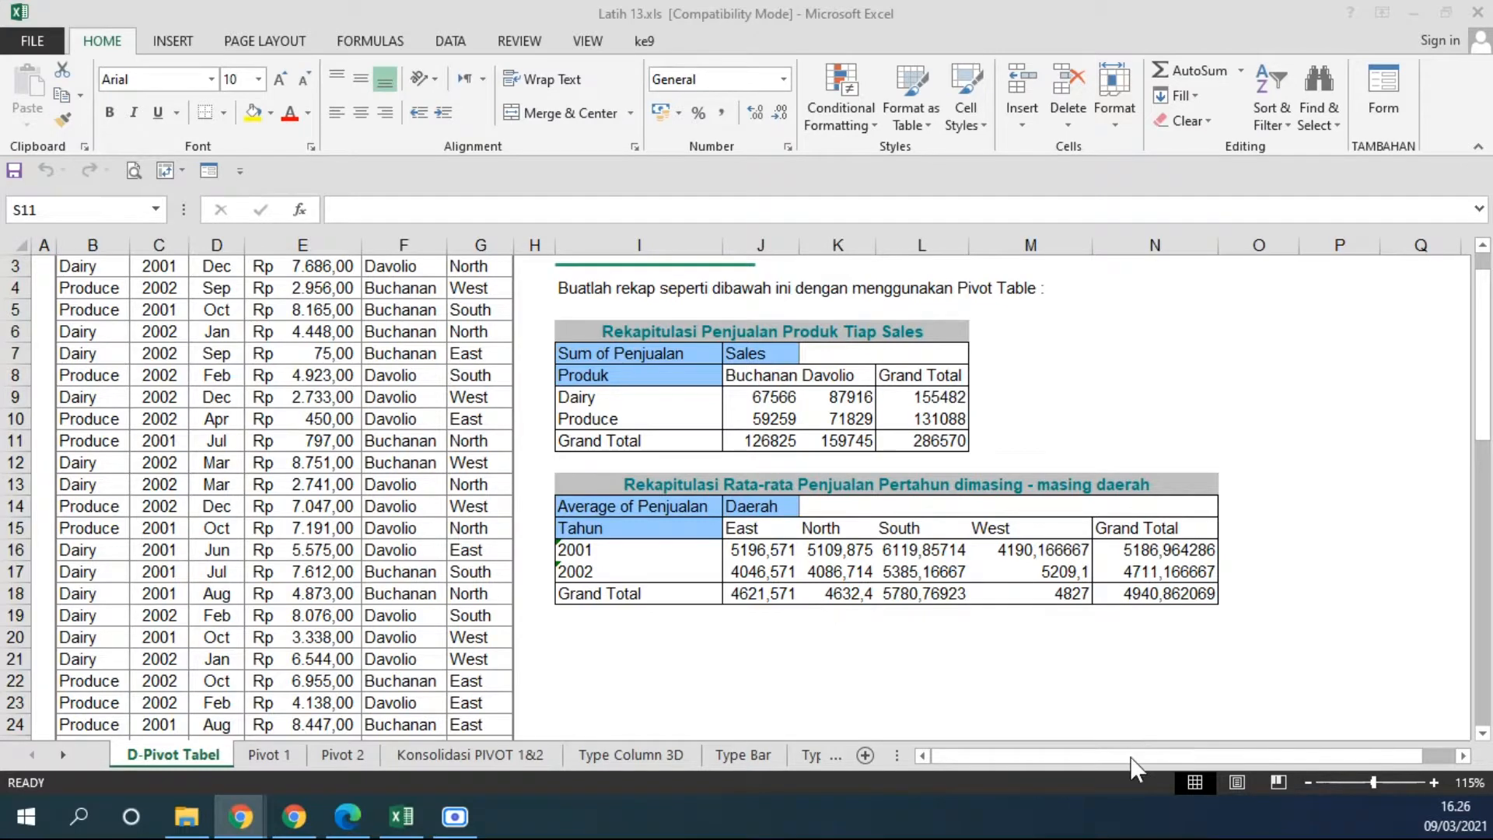
{"action": "scroll", "coordinate": [894, 466], "scroll_direction": "up", "scroll_amount": 1}
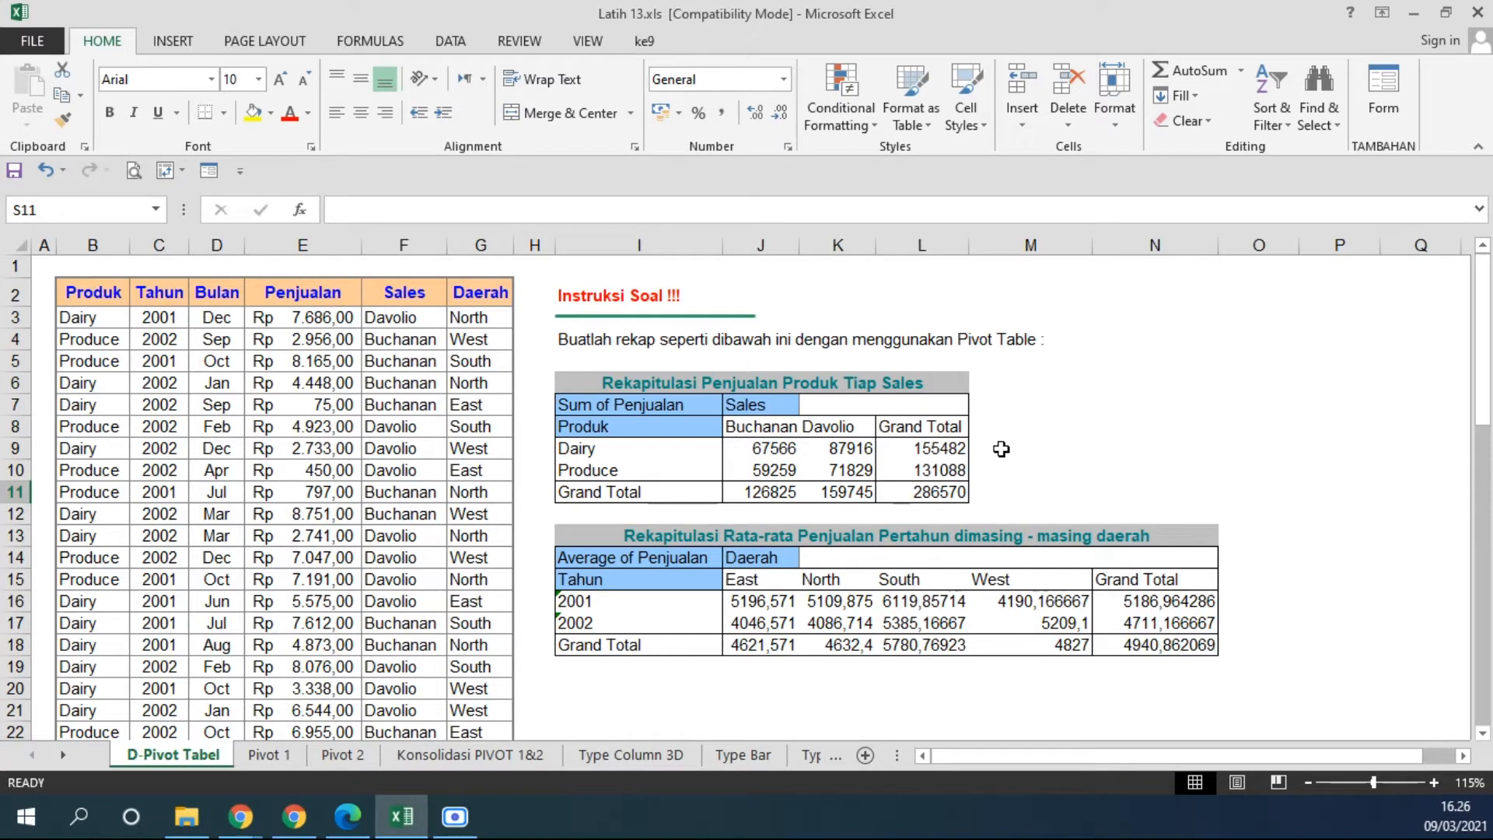
{"action": "left_click", "coordinate": [453, 42]}
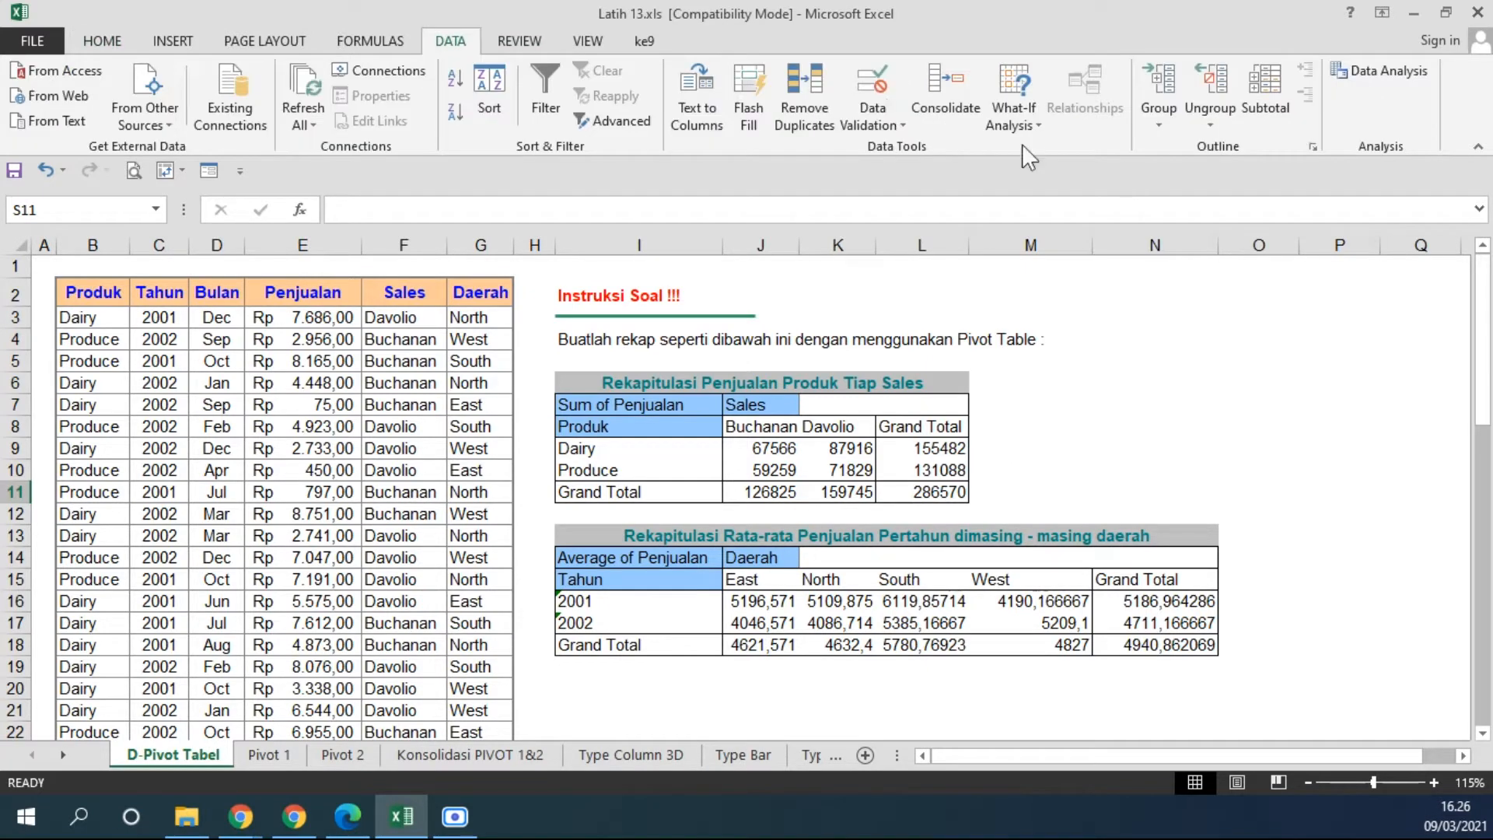
{"action": "left_click", "coordinate": [1013, 109]}
{"action": "left_click", "coordinate": [1042, 193]}
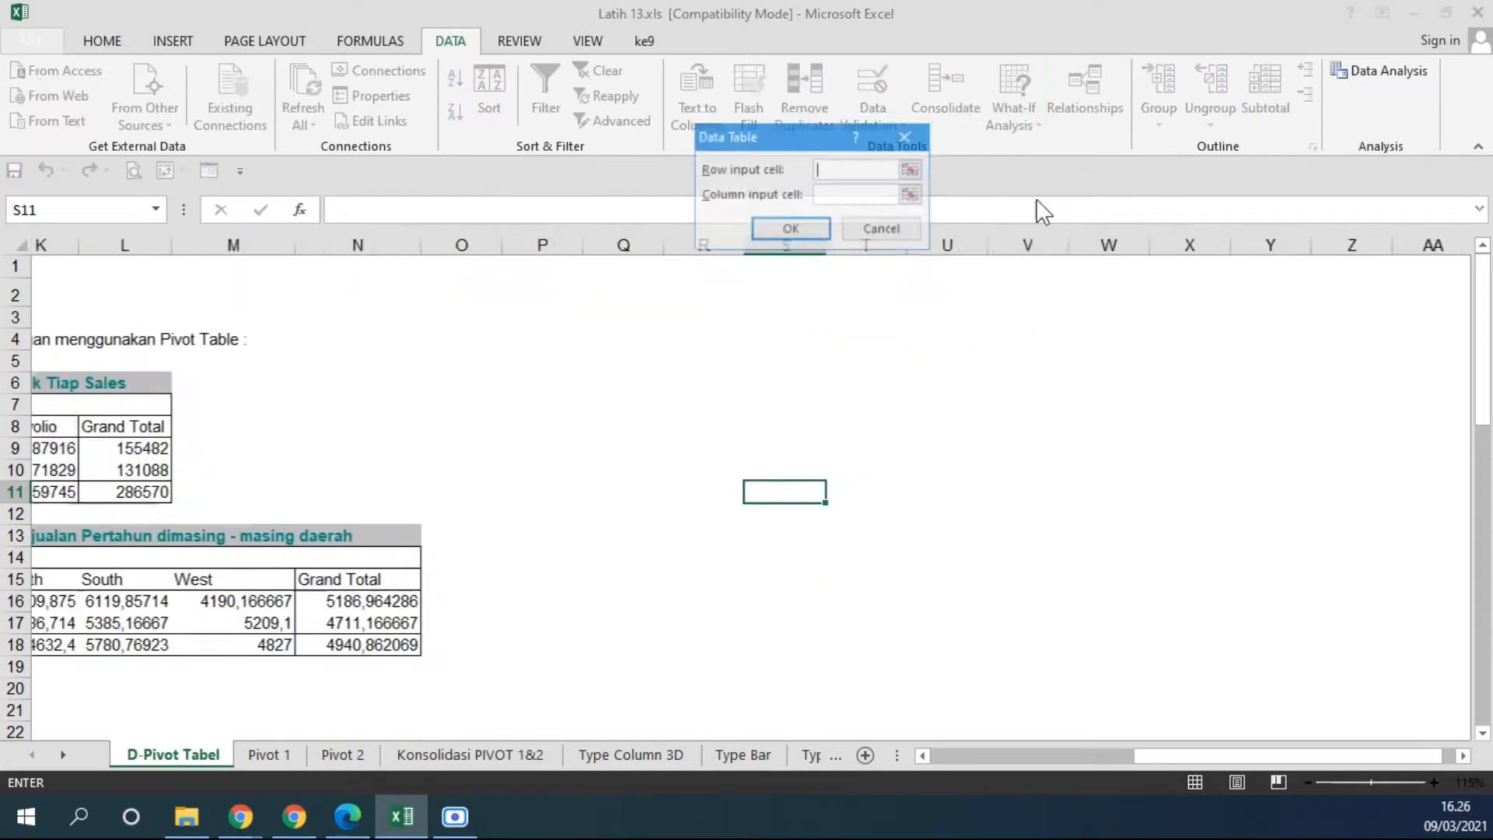
{"action": "left_click_drag", "start_coordinate": [774, 136], "coordinate": [842, 326]}
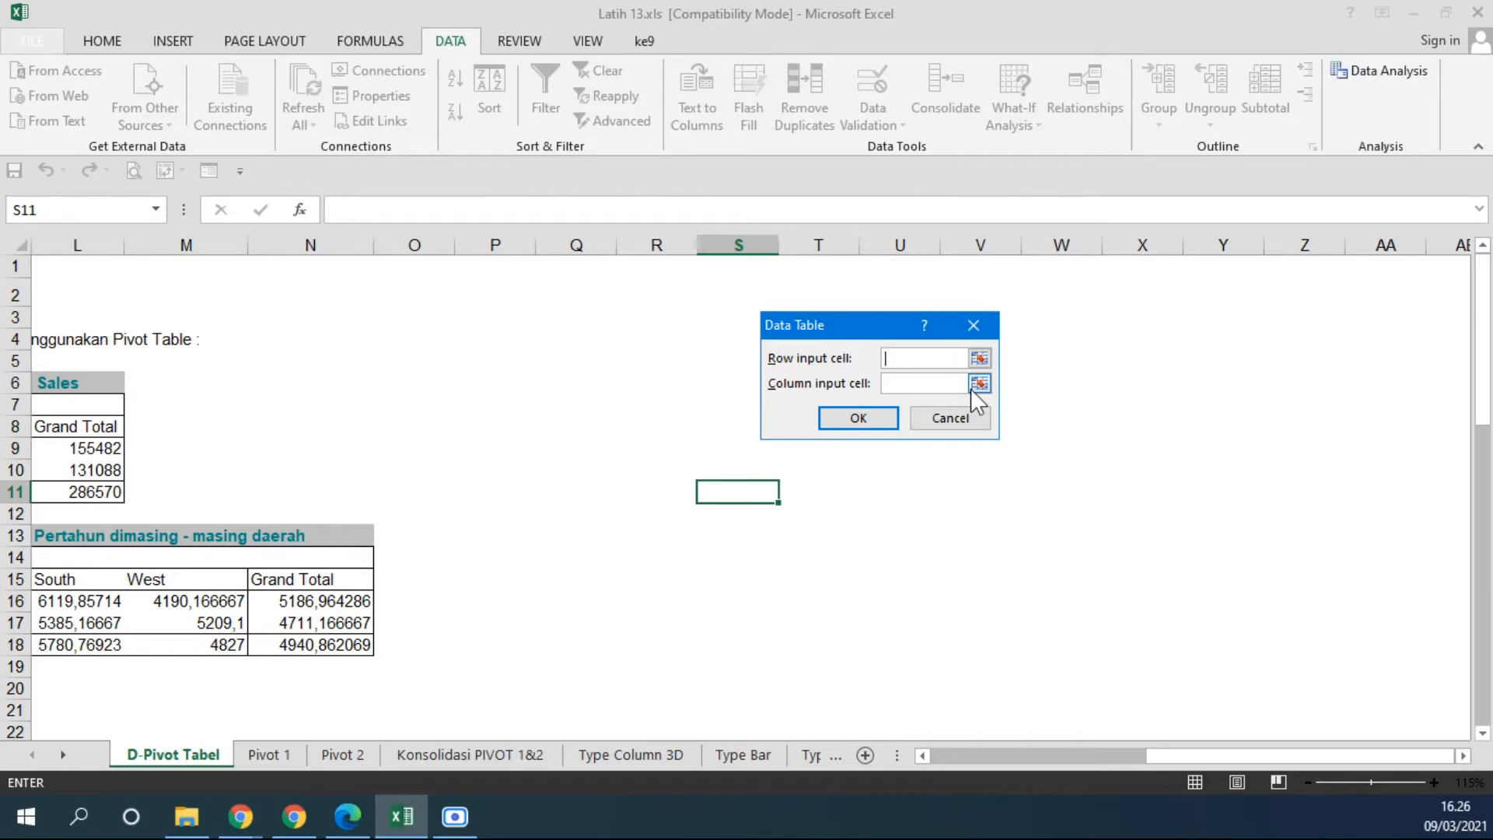
{"action": "left_click", "coordinate": [950, 418]}
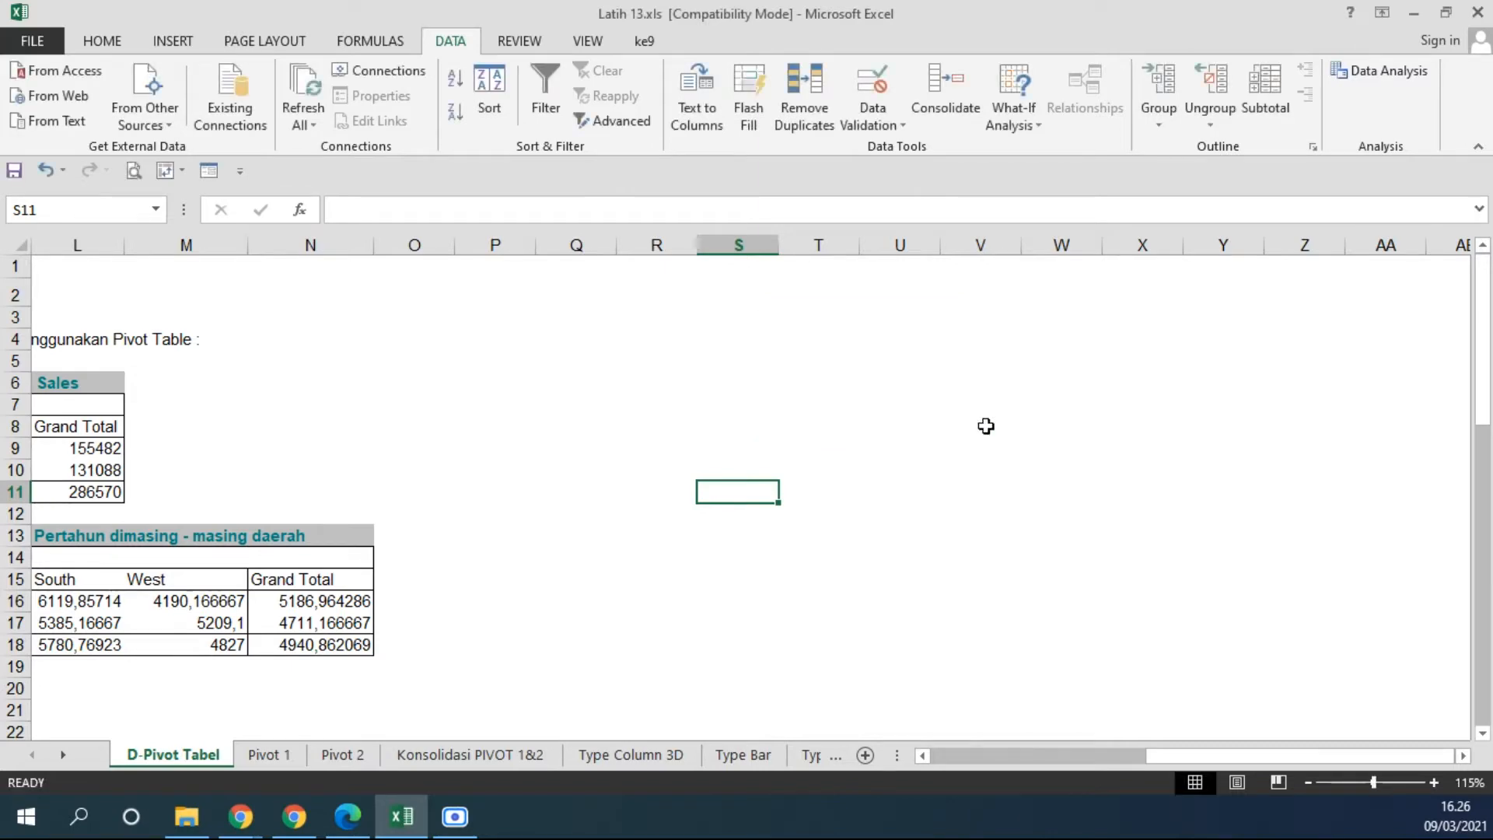
{"action": "left_click_drag", "start_coordinate": [1166, 756], "coordinate": [947, 754]}
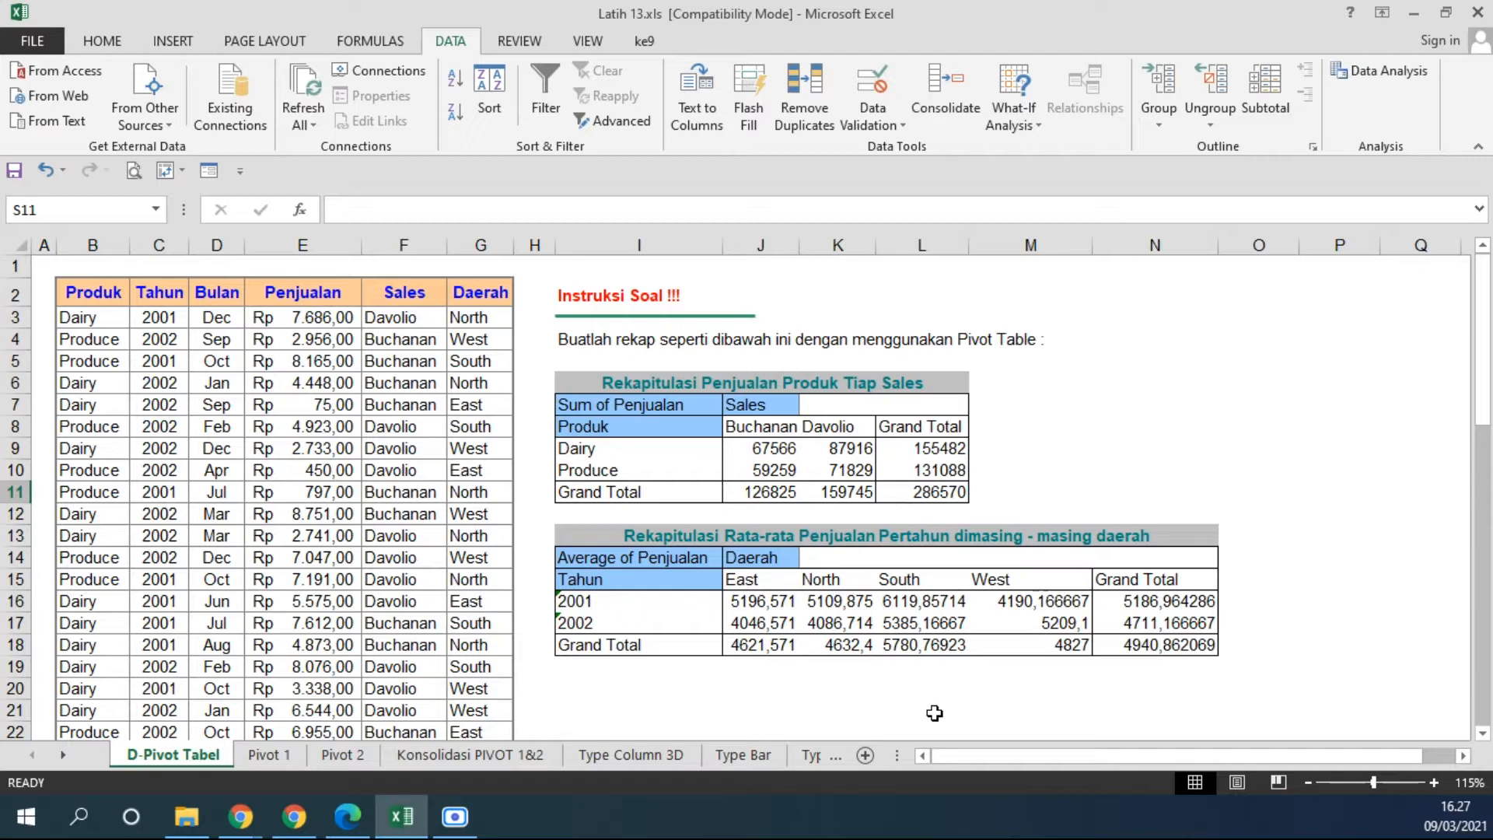
{"action": "left_click", "coordinate": [172, 40]}
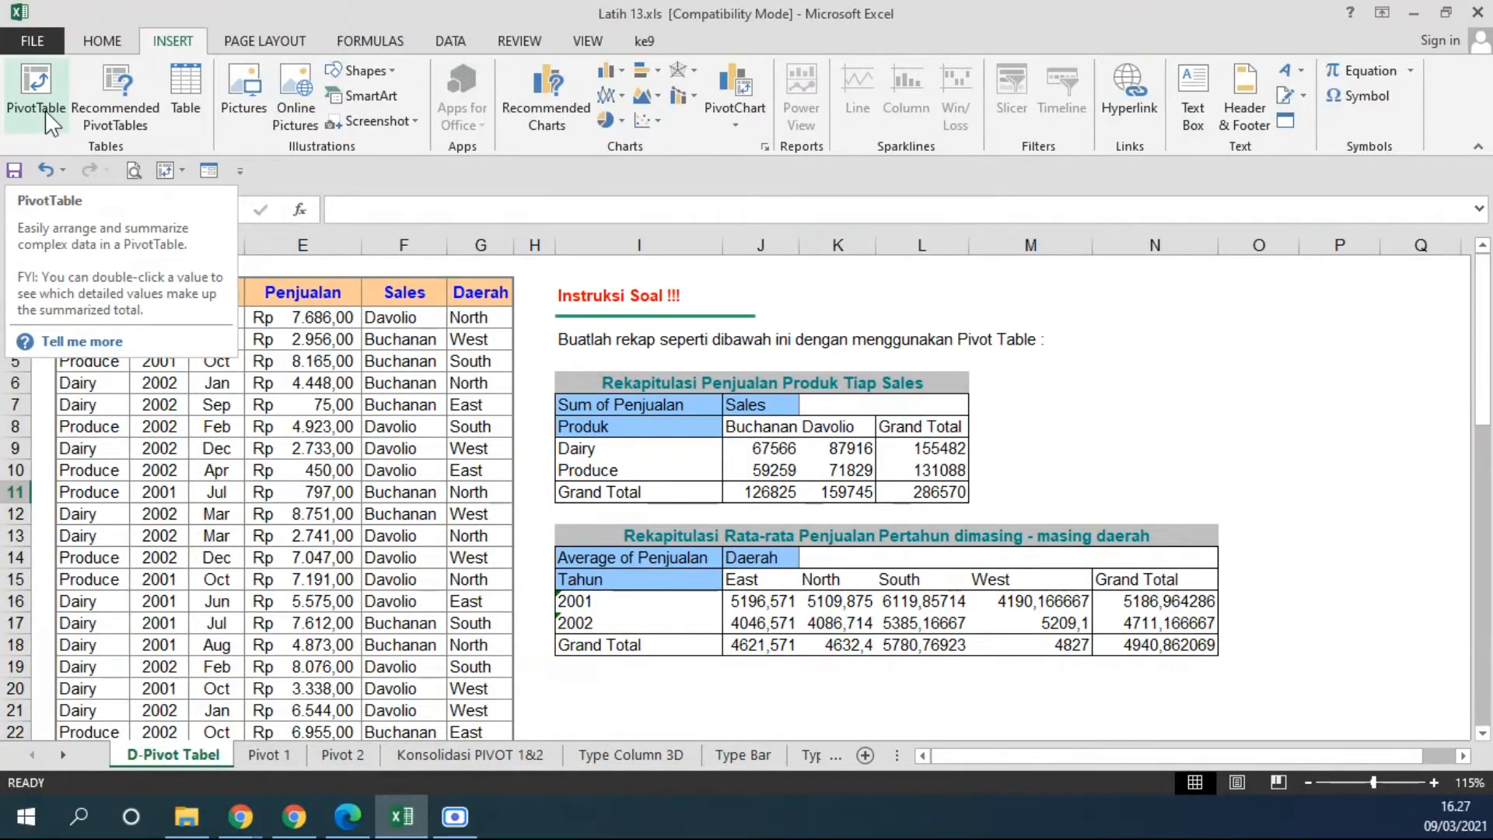
{"action": "left_click", "coordinate": [1154, 404]}
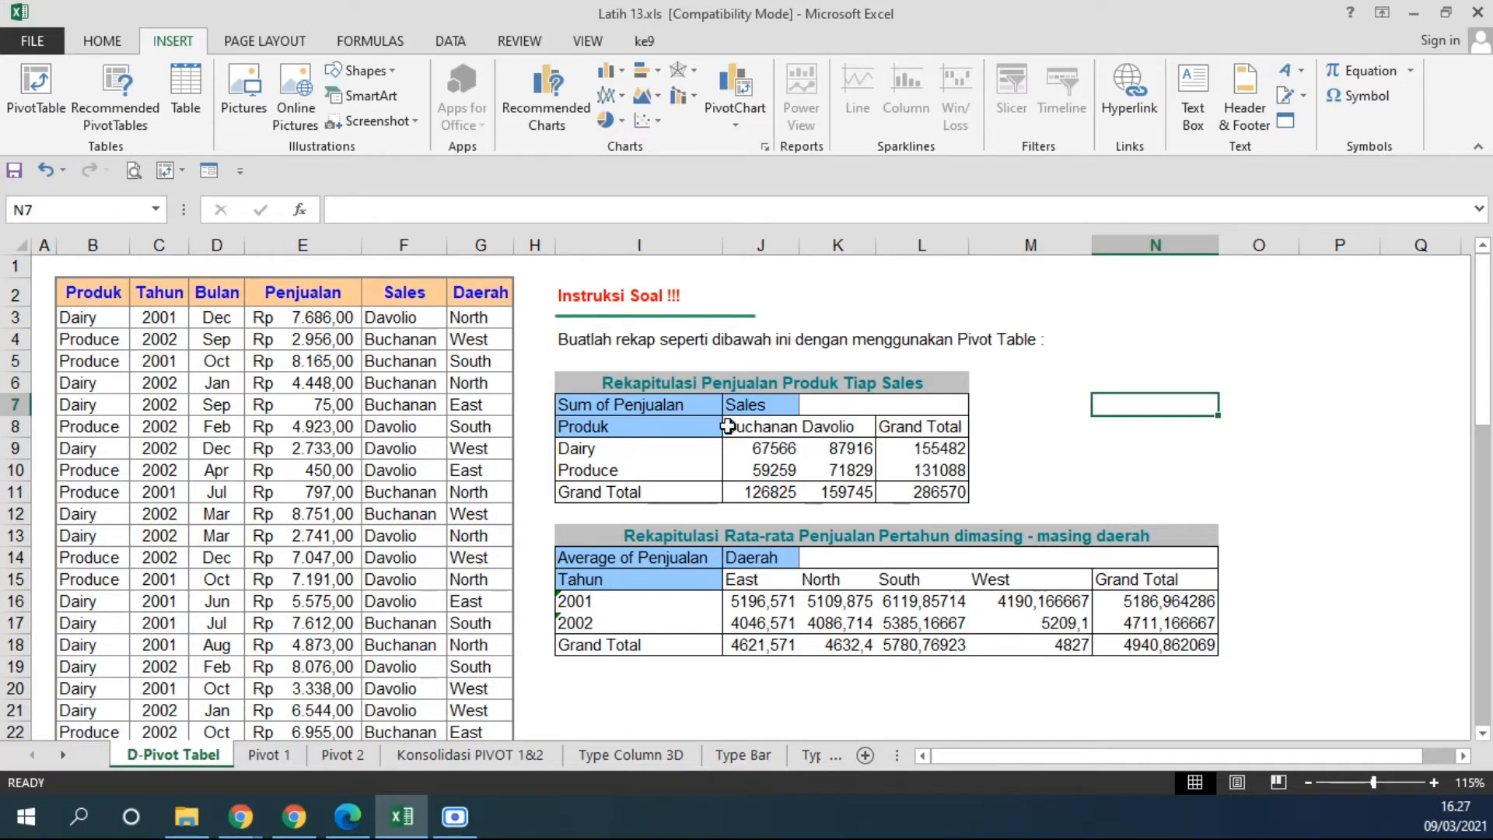
Fill the two salesperson header cells J8:K8 in the product recap with light green and apply all borders.
{"action": "left_click_drag", "start_coordinate": [730, 427], "coordinate": [814, 428]}
{"action": "left_click", "coordinate": [100, 36]}
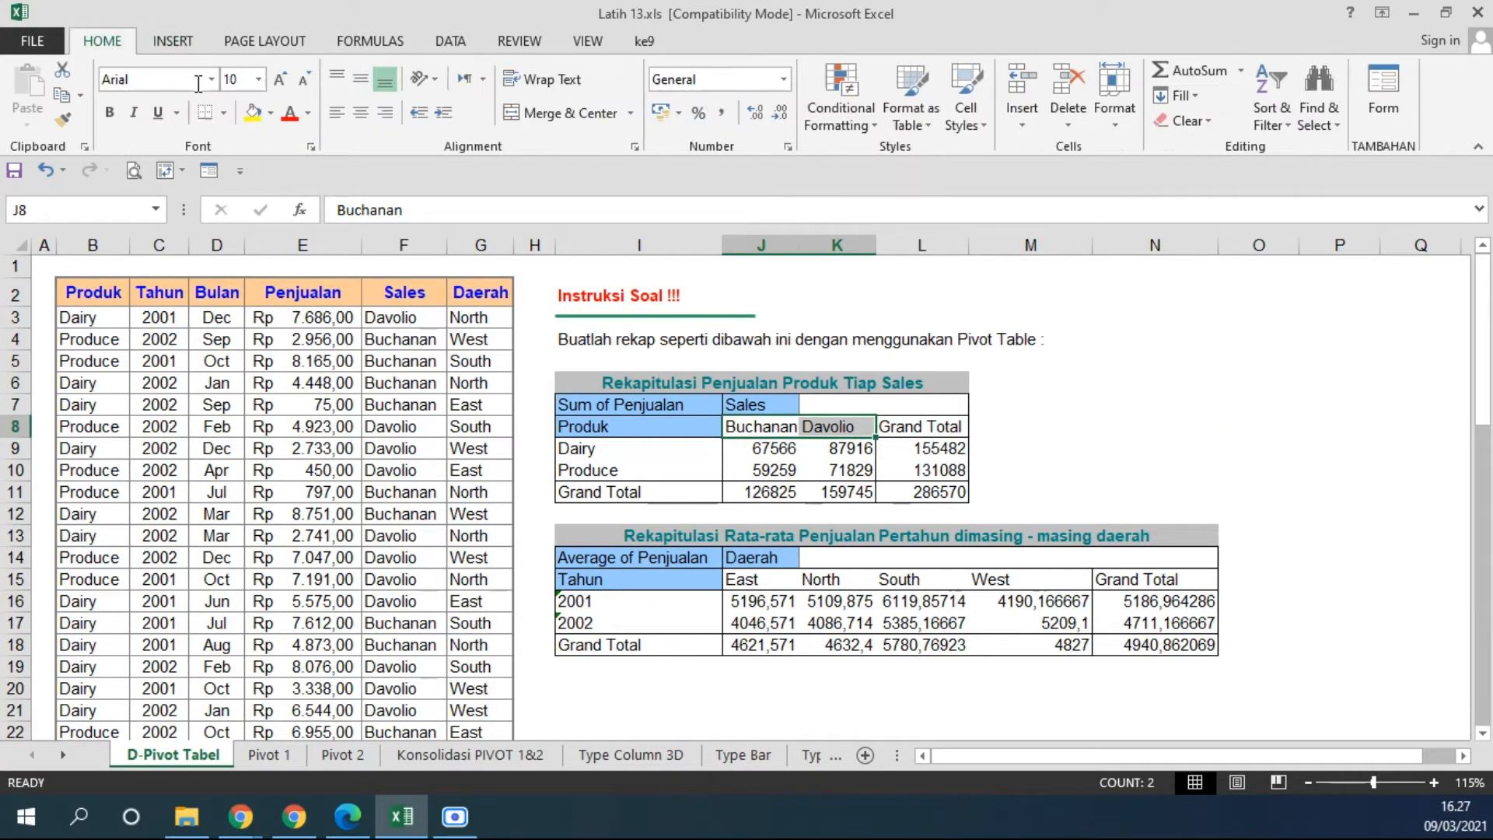
{"action": "left_click", "coordinate": [272, 115]}
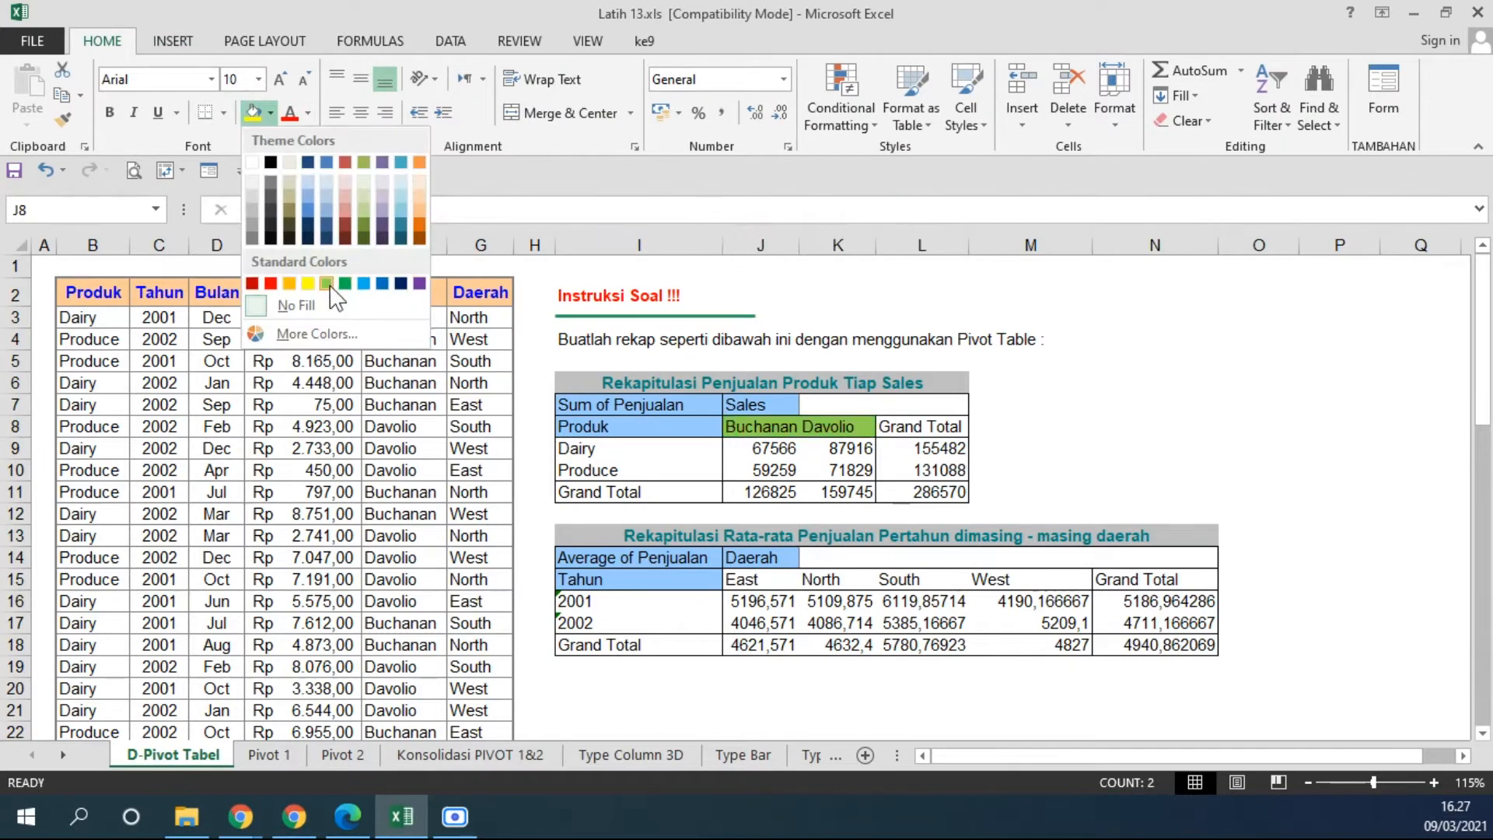
{"action": "left_click", "coordinate": [340, 281]}
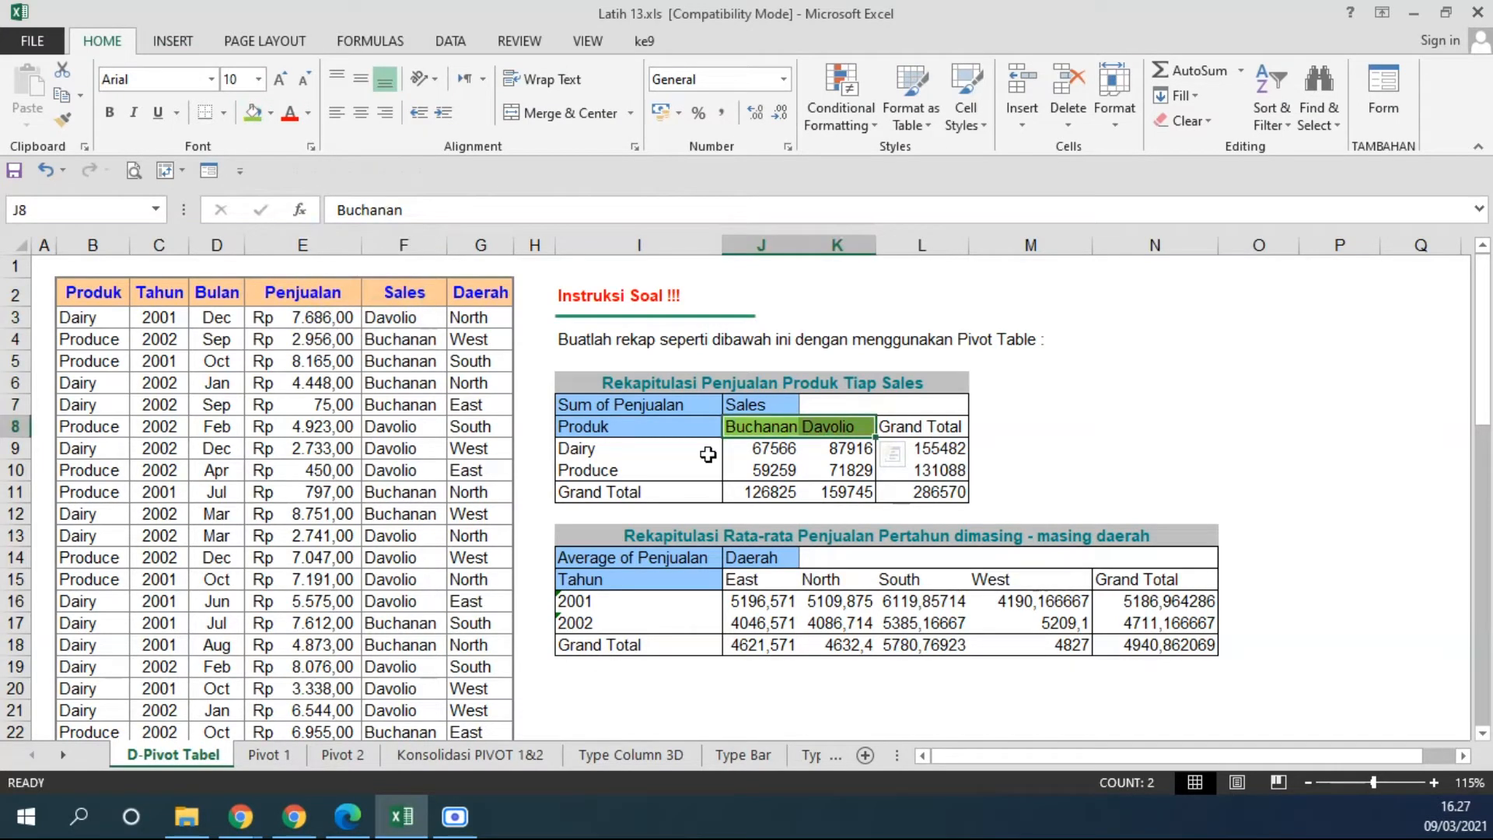
{"action": "left_click", "coordinate": [224, 113]}
{"action": "left_click", "coordinate": [222, 299]}
Fill the Dairy and Produce label cells I9:I10 in the product recap with orange.
{"action": "left_click_drag", "start_coordinate": [651, 449], "coordinate": [649, 469]}
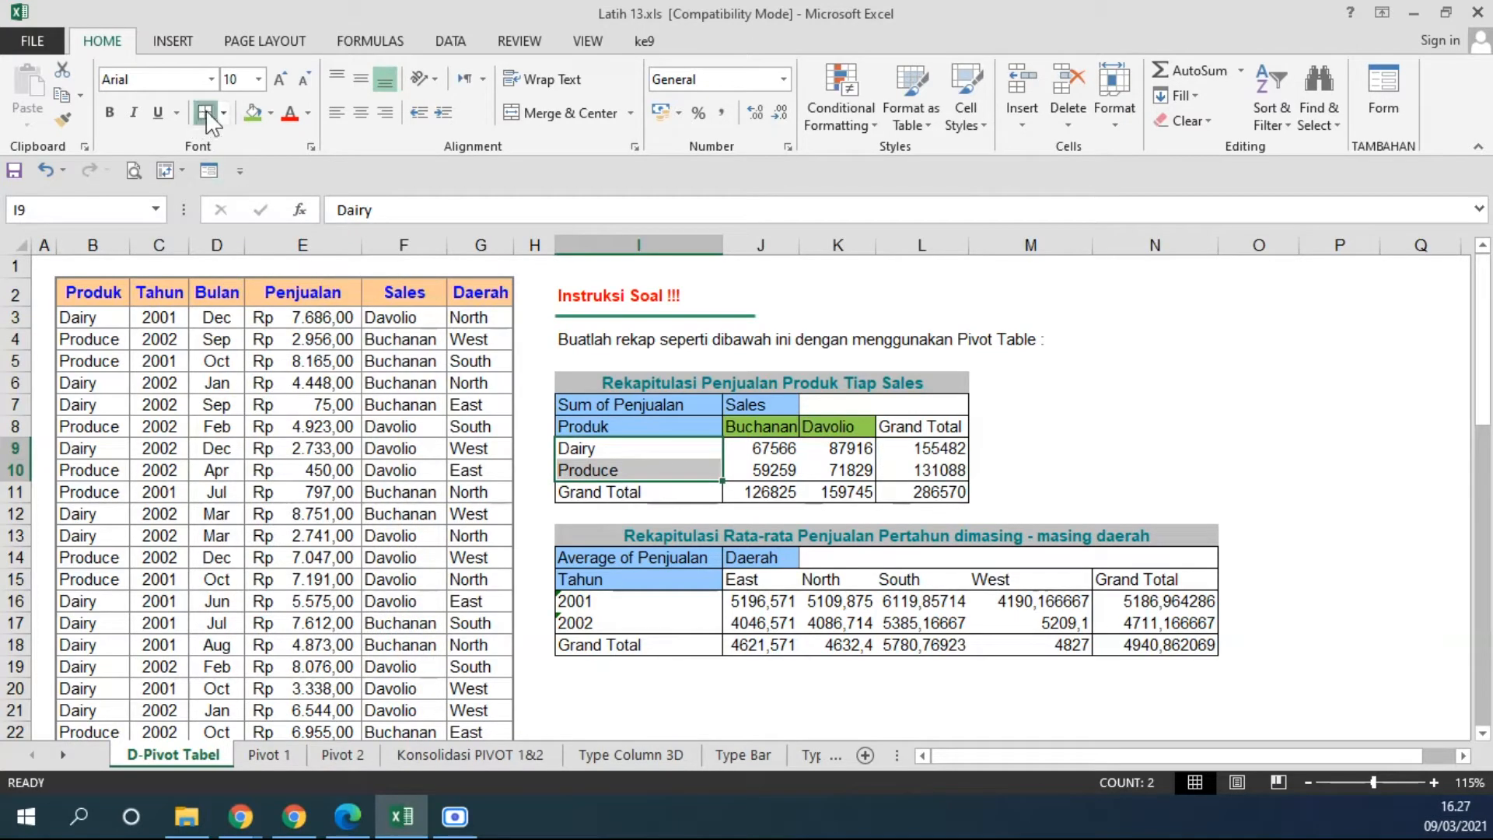
{"action": "left_click", "coordinate": [270, 112]}
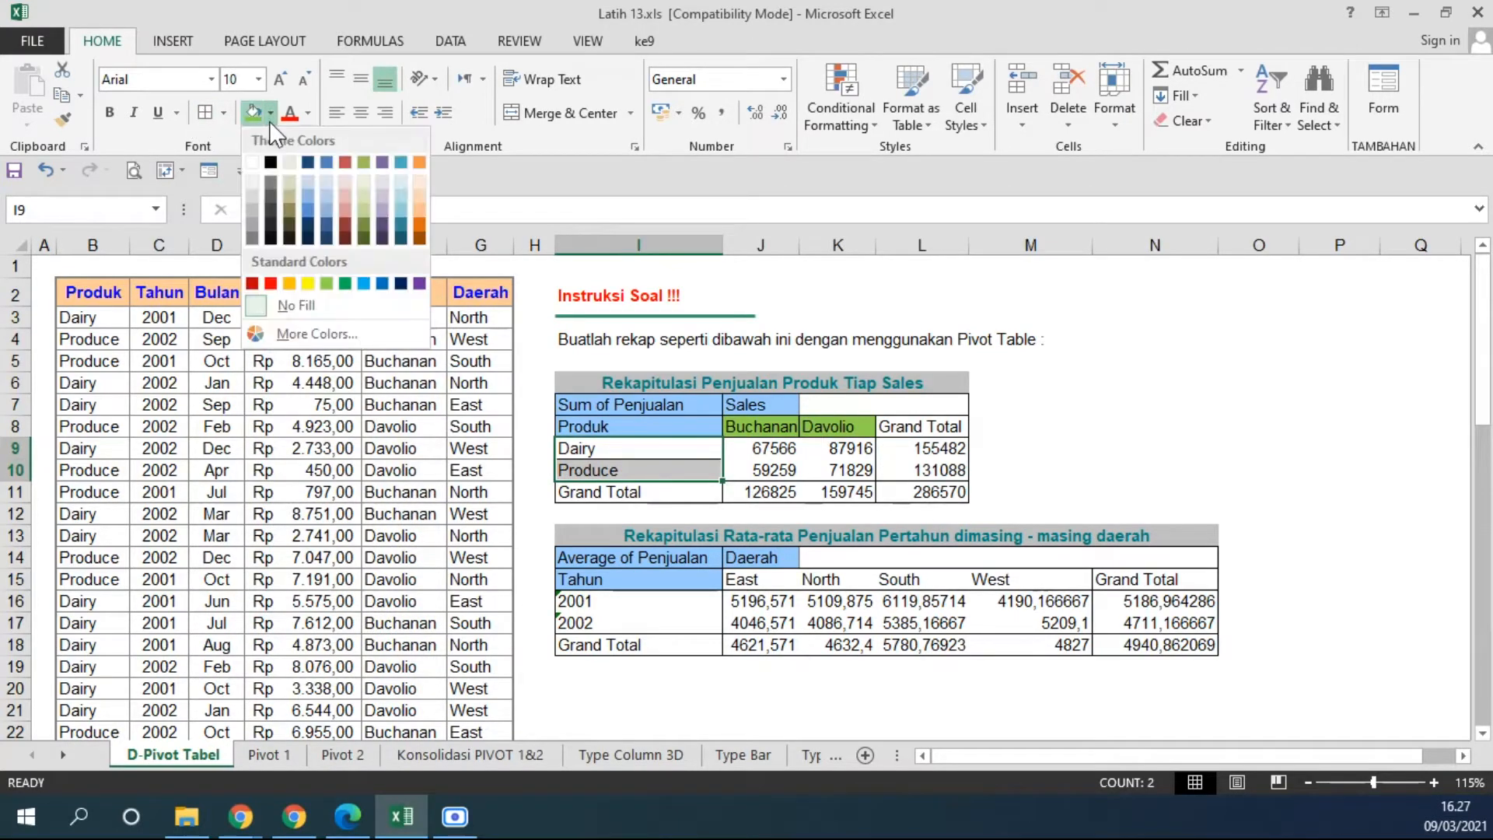
{"action": "left_click", "coordinate": [289, 283]}
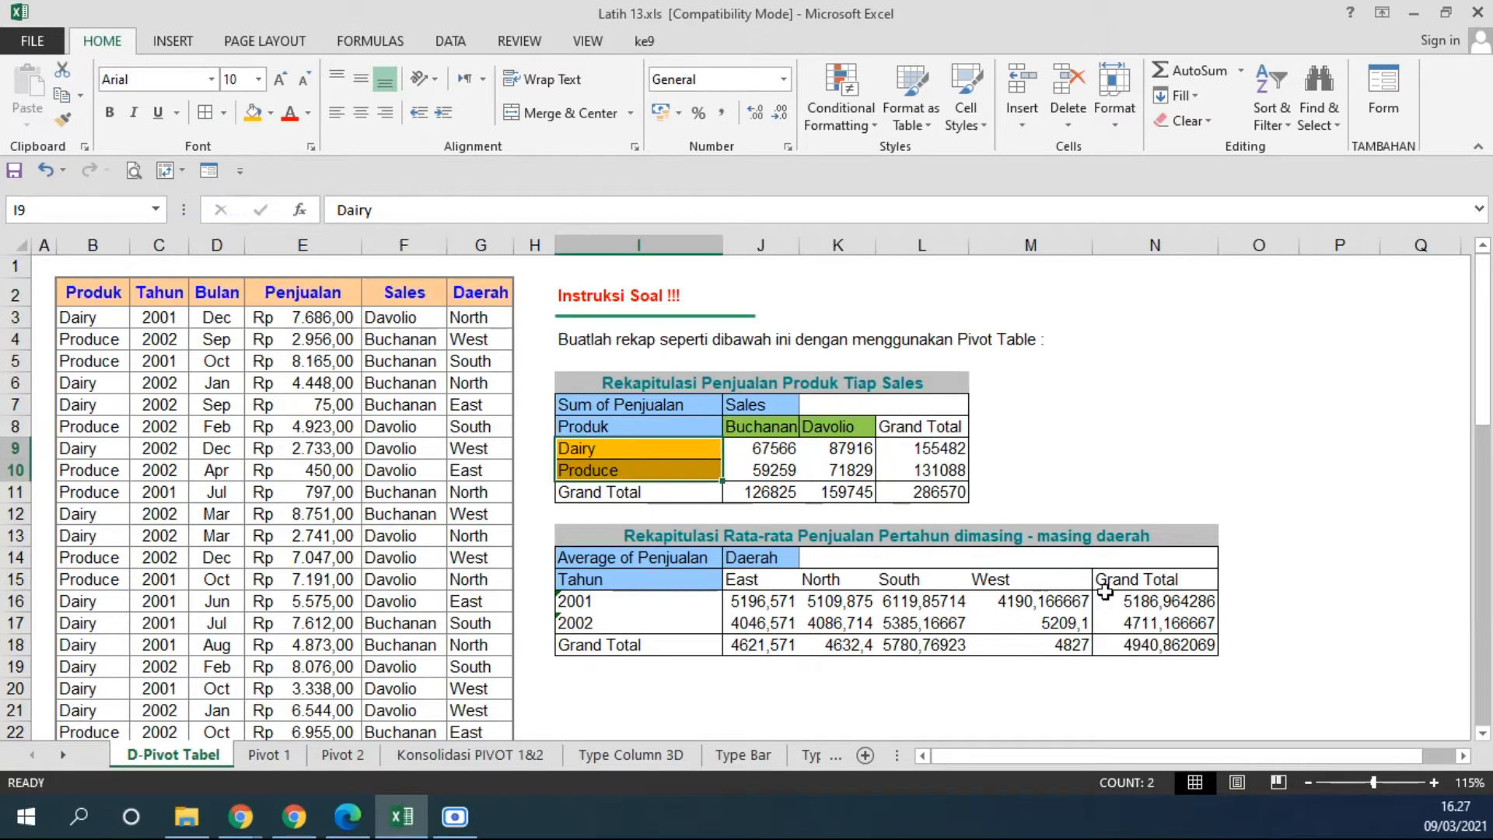
Examine how the row and column grand totals are built up in the Rekapitulasi Penjualan Produk Tiap Sales table.
{"action": "left_click", "coordinate": [902, 426]}
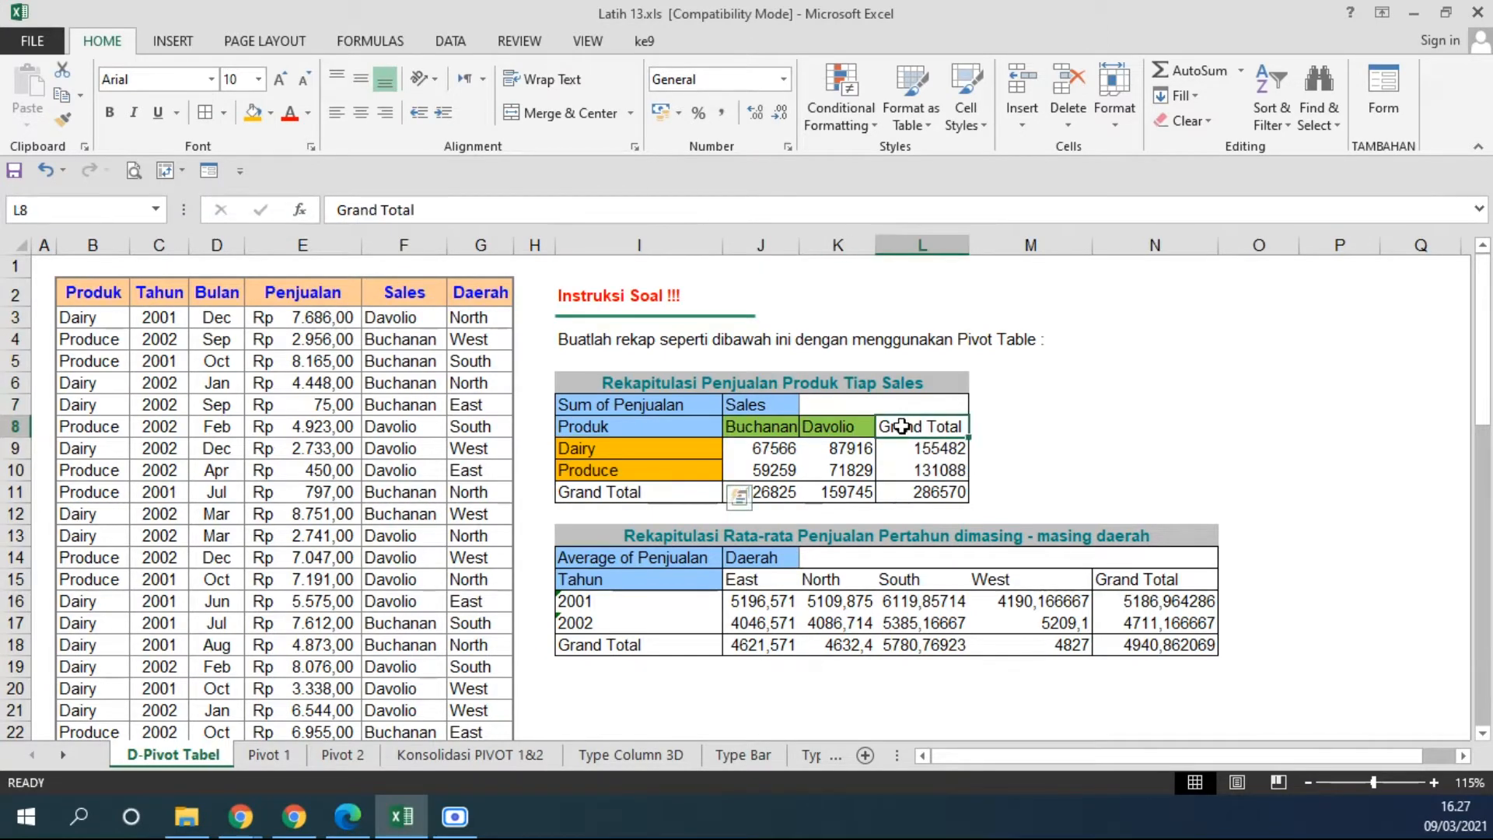
{"action": "left_click_drag", "start_coordinate": [756, 449], "coordinate": [849, 448]}
{"action": "left_click", "coordinate": [916, 445]}
{"action": "left_click_drag", "start_coordinate": [737, 466], "coordinate": [855, 469]}
{"action": "left_click", "coordinate": [913, 467]}
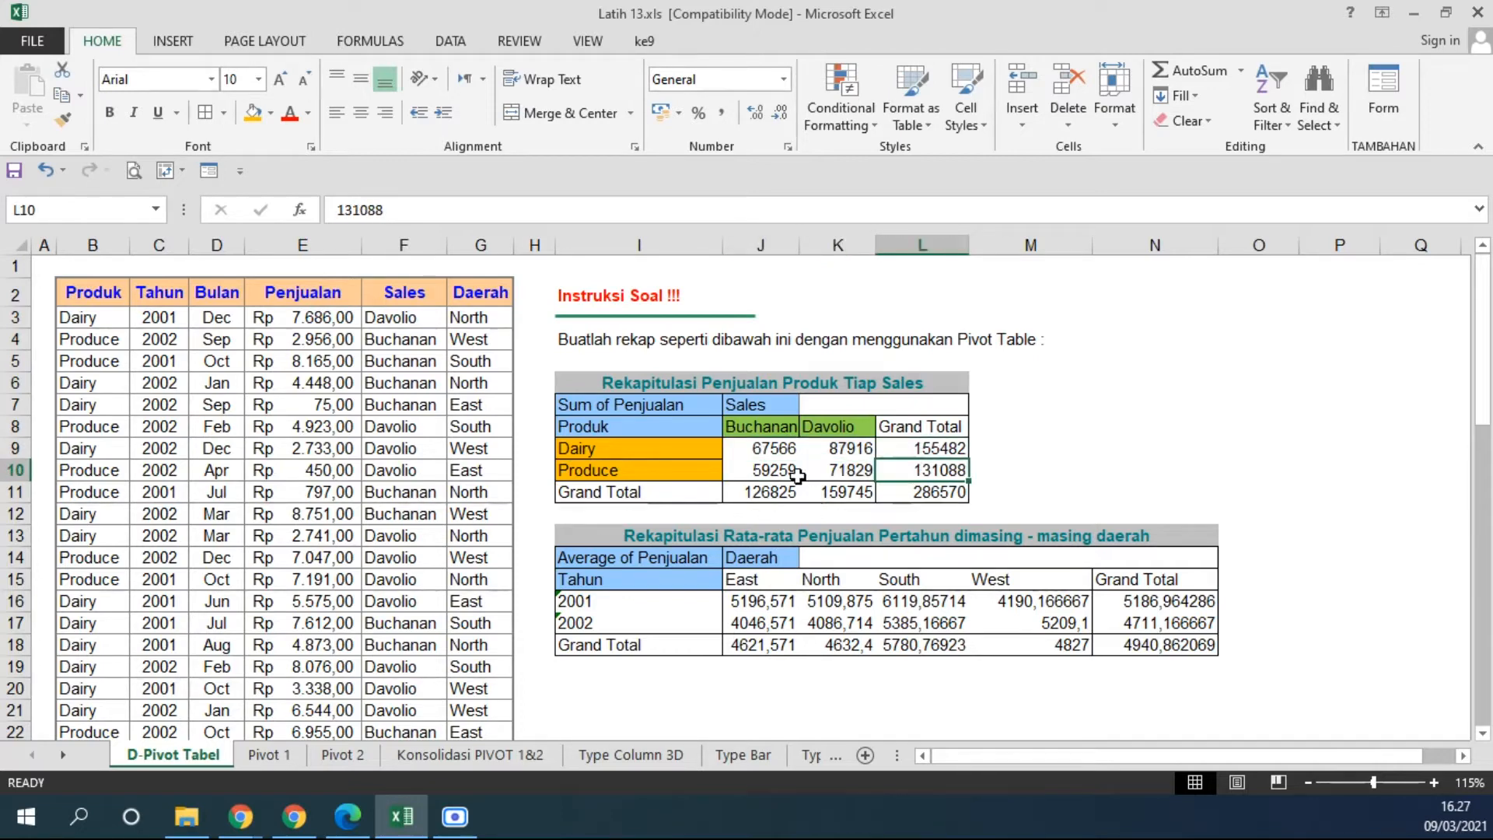
{"action": "left_click", "coordinate": [768, 493]}
{"action": "left_click", "coordinate": [764, 448]}
{"action": "left_click_drag", "start_coordinate": [764, 448], "coordinate": [761, 487]}
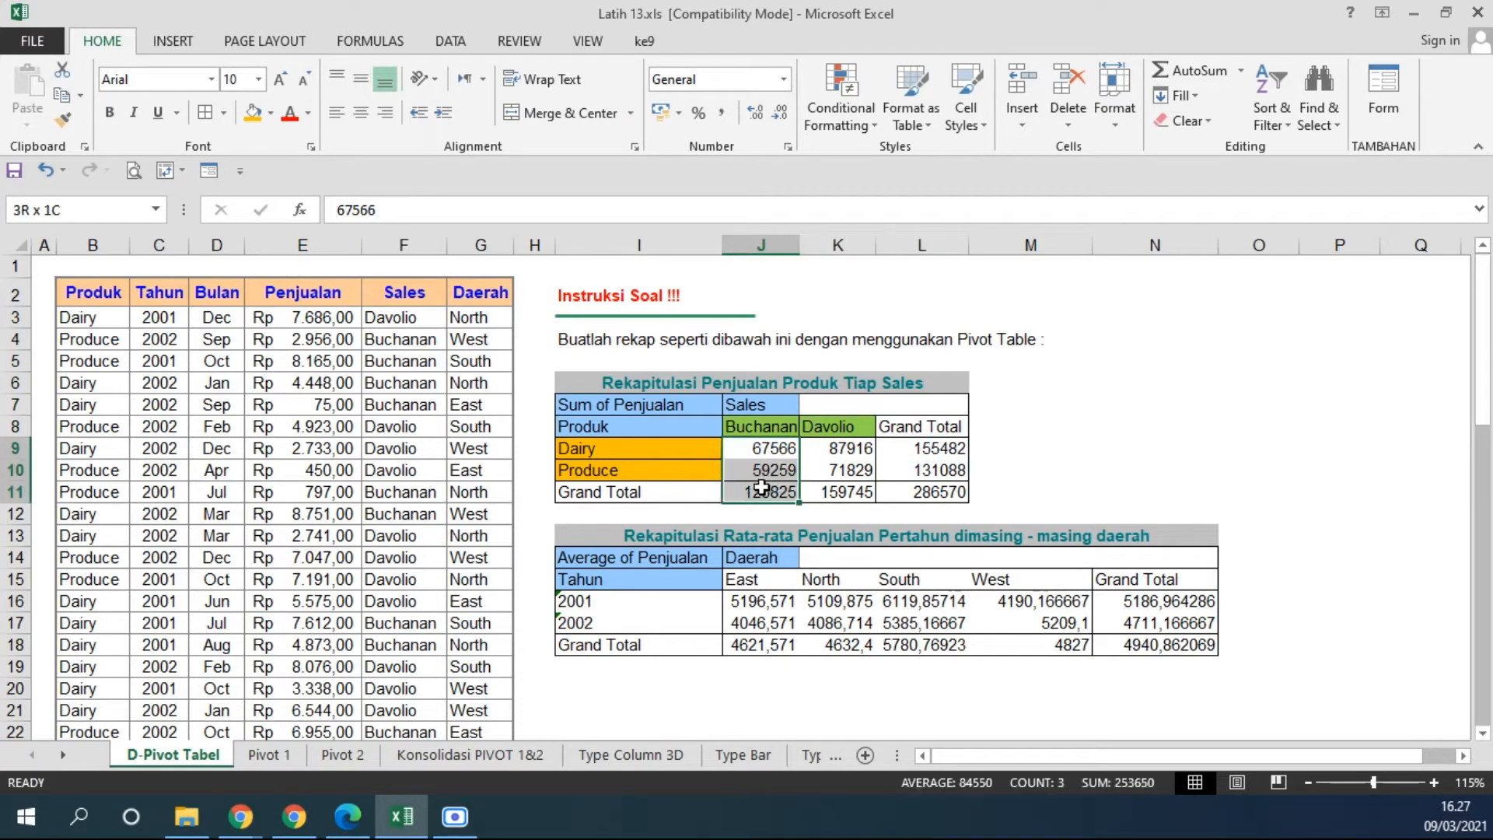
{"action": "left_click_drag", "start_coordinate": [844, 448], "coordinate": [835, 489]}
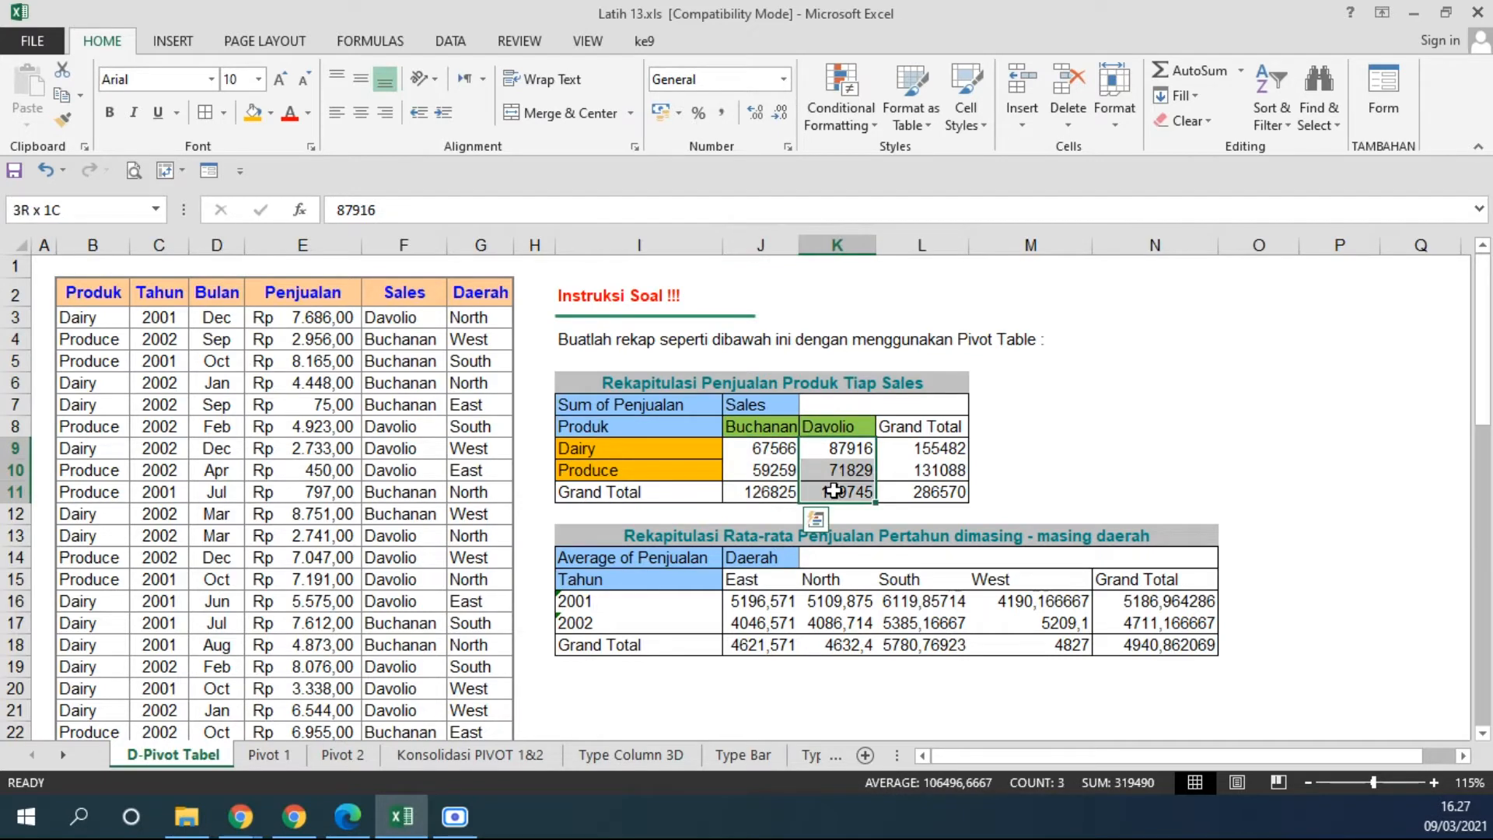
{"action": "left_click", "coordinate": [933, 448]}
{"action": "left_click", "coordinate": [918, 469]}
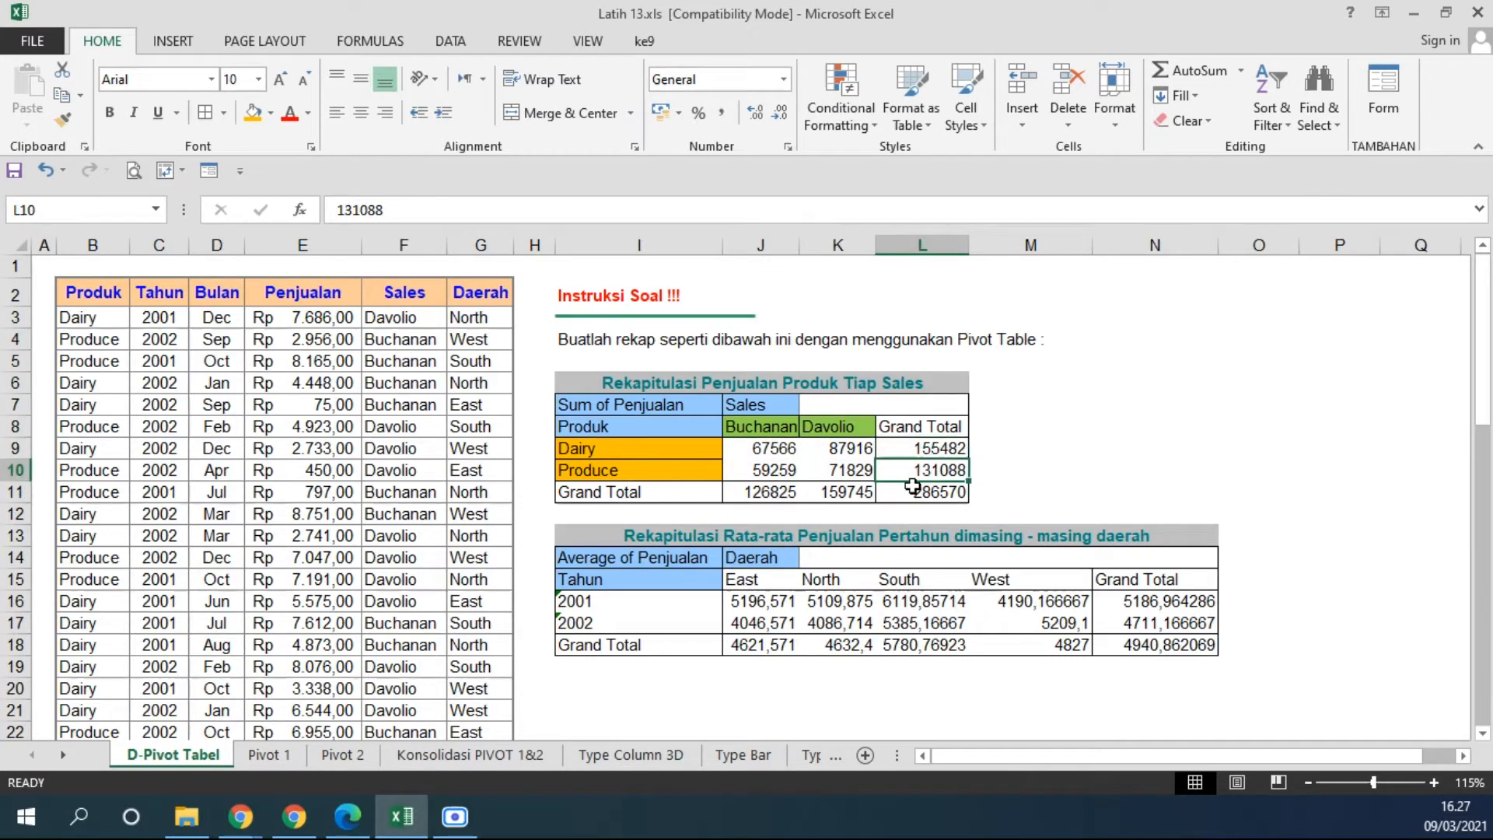
{"action": "left_click", "coordinate": [901, 495]}
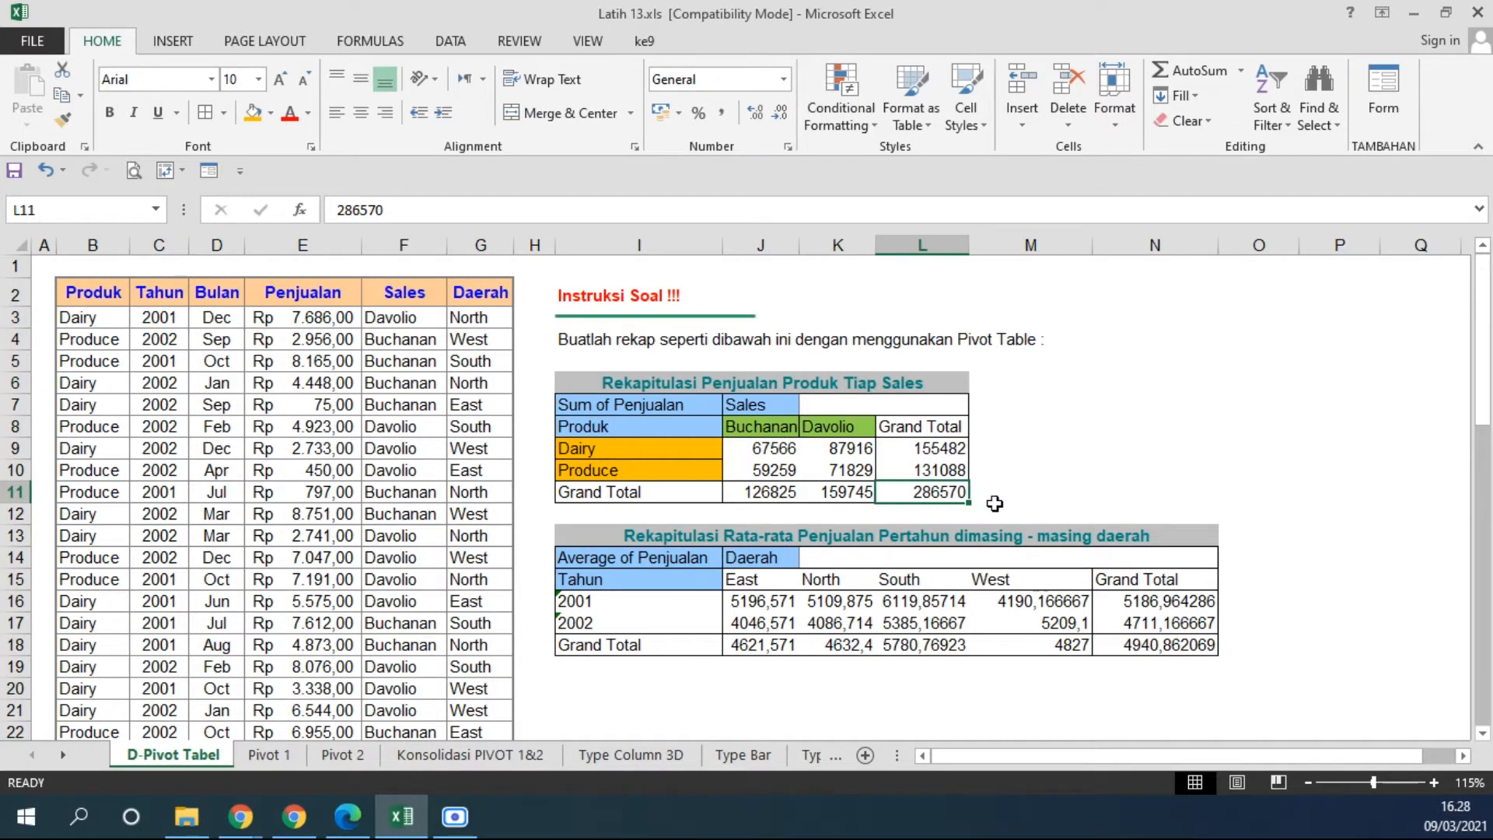
Compare the layout and summary types of the Sum of Penjualan and Average of Penjualan recap tables.
{"action": "scroll", "coordinate": [783, 455], "scroll_direction": "up", "scroll_amount": 2, "text": "ctrl"}
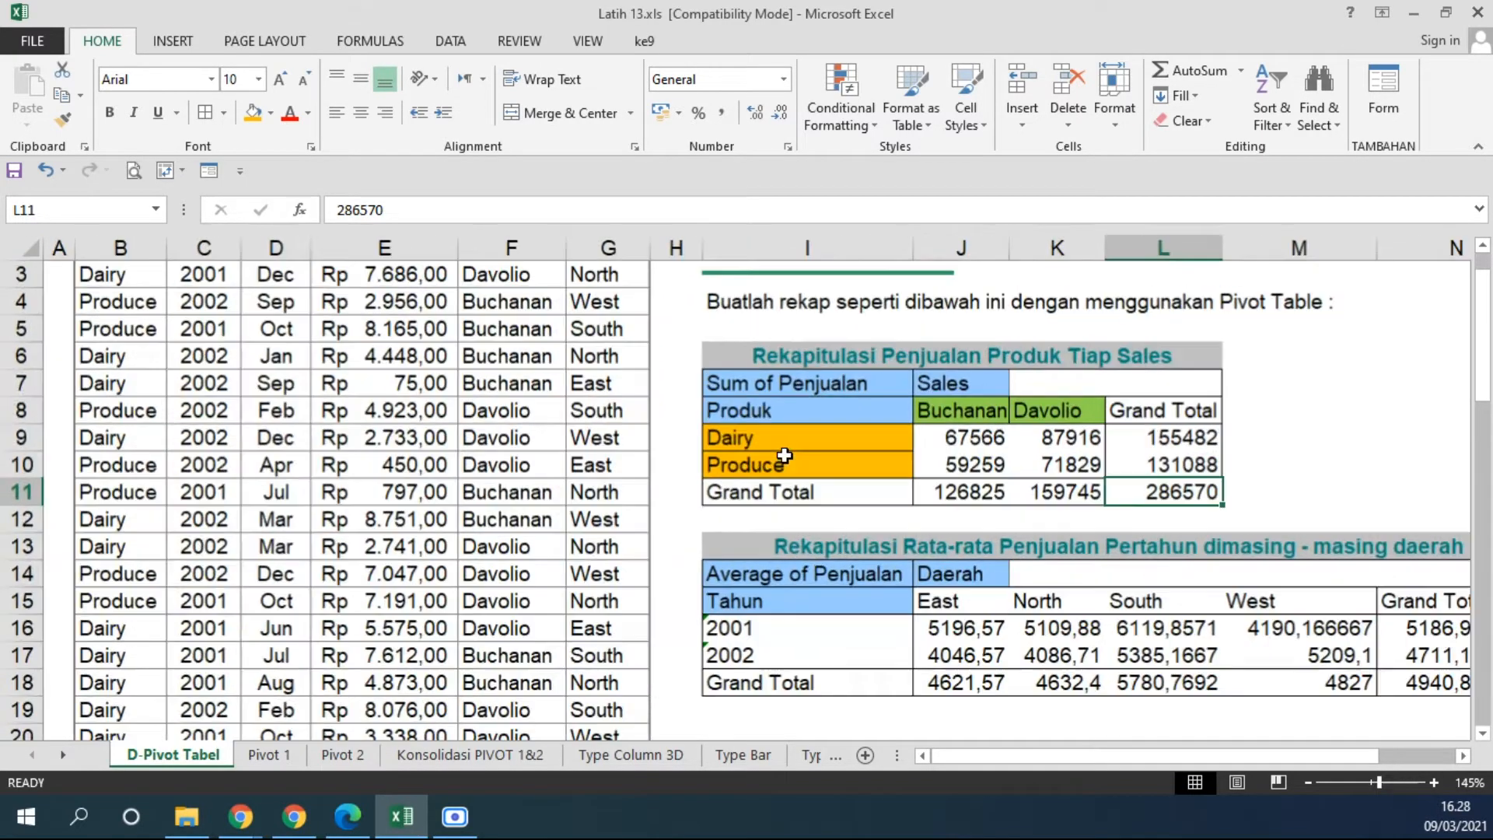
{"action": "left_click", "coordinate": [794, 395]}
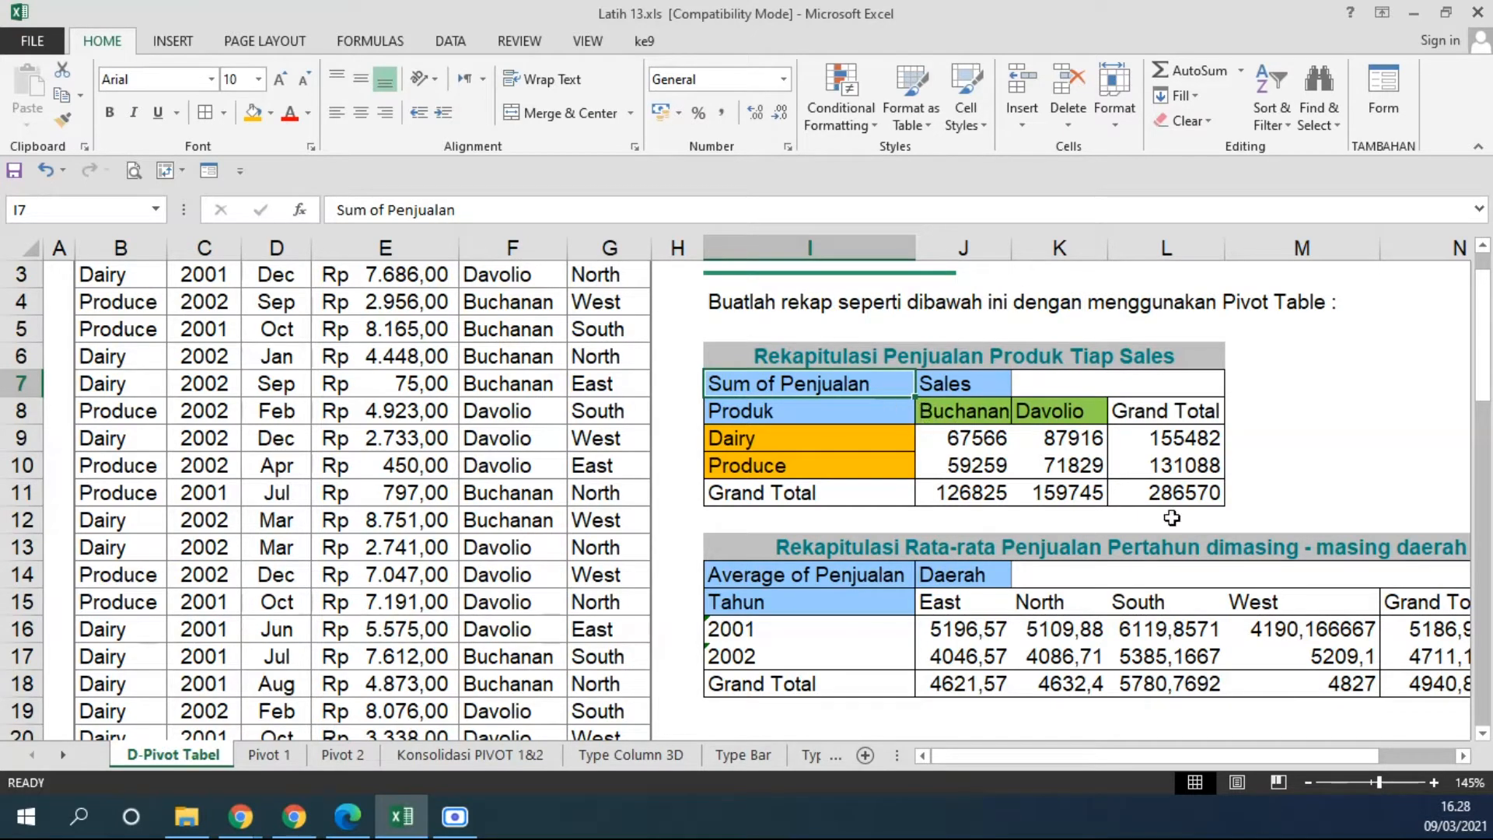
{"action": "left_click_drag", "start_coordinate": [963, 420], "coordinate": [1062, 420]}
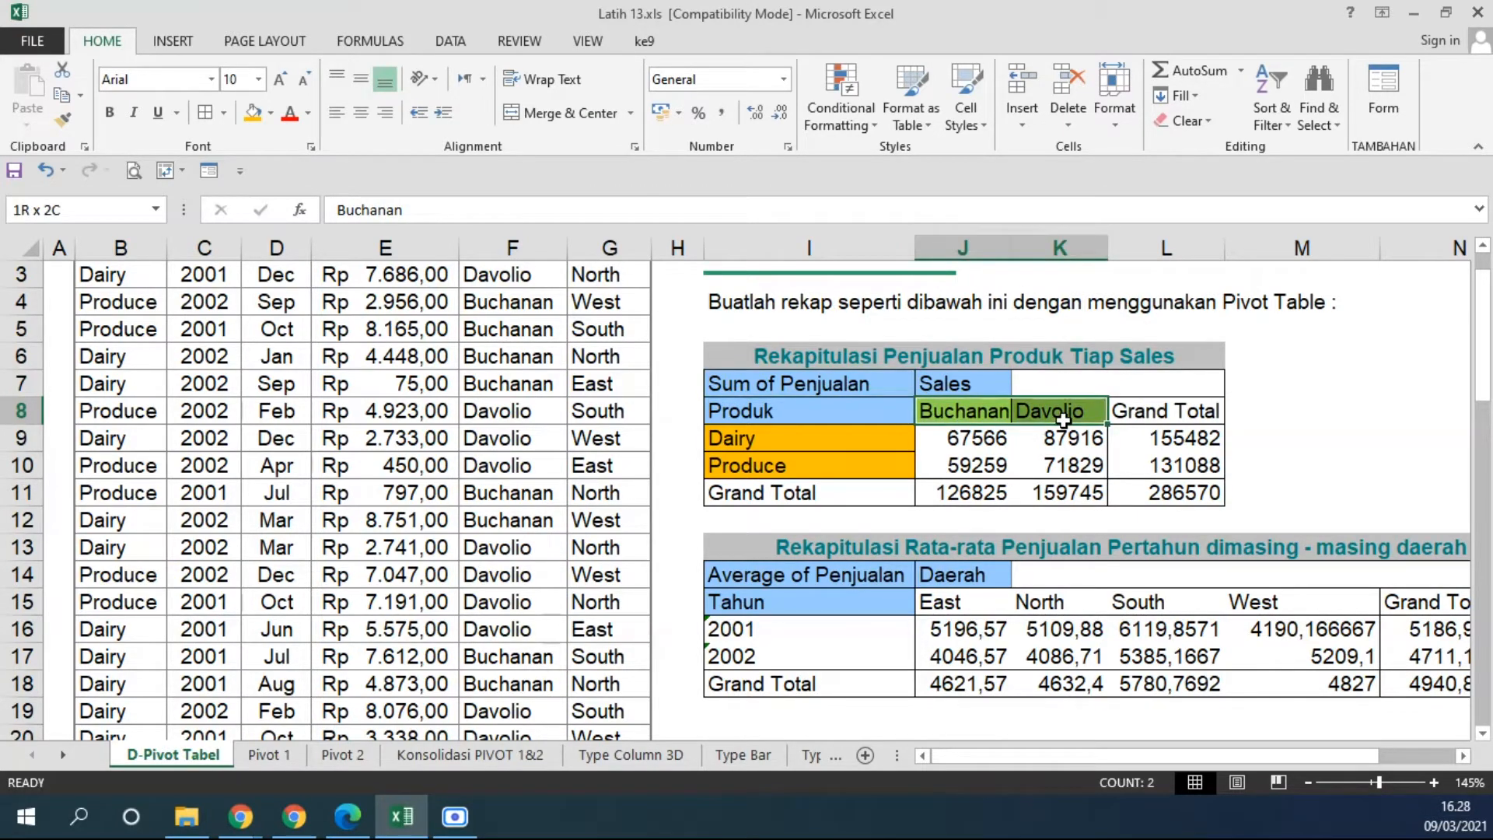
{"action": "left_click_drag", "start_coordinate": [800, 441], "coordinate": [800, 468]}
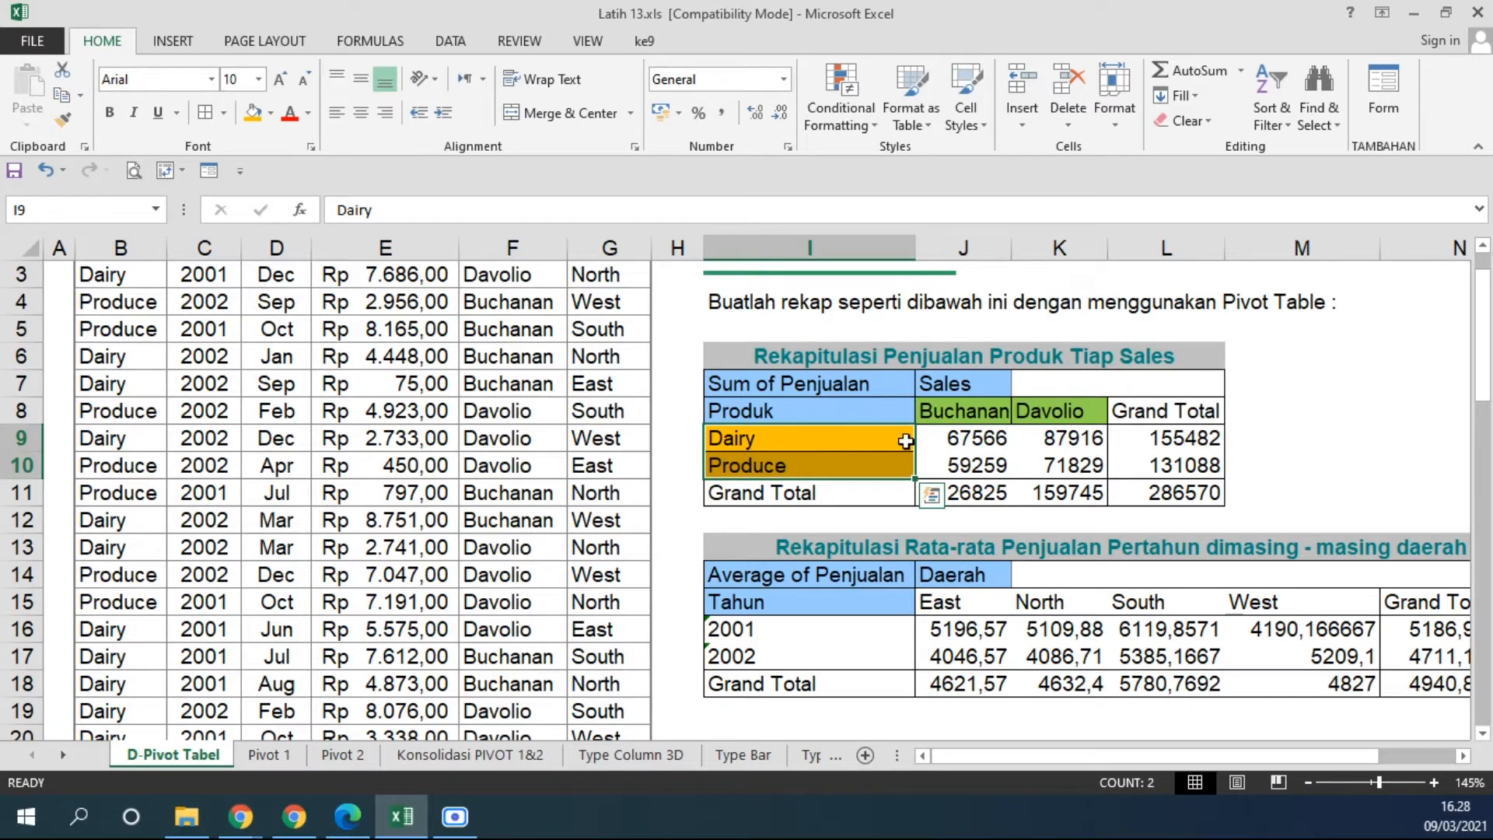
{"action": "scroll", "coordinate": [906, 437], "scroll_direction": "down", "scroll_amount": 1}
{"action": "left_click", "coordinate": [851, 493]}
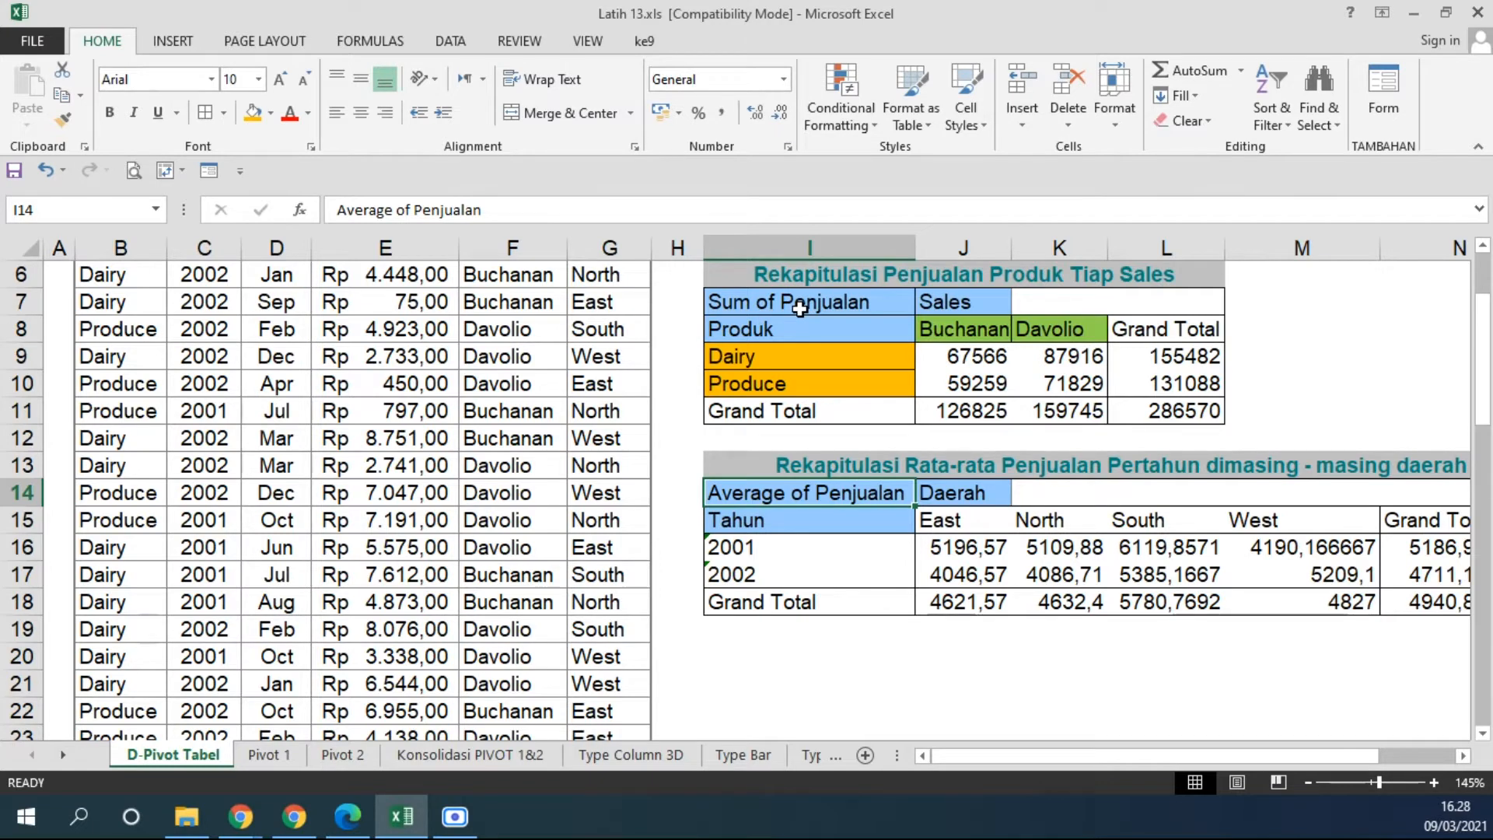
{"action": "left_click_drag", "start_coordinate": [799, 309], "coordinate": [1146, 416]}
{"action": "left_click_drag", "start_coordinate": [761, 498], "coordinate": [966, 604]}
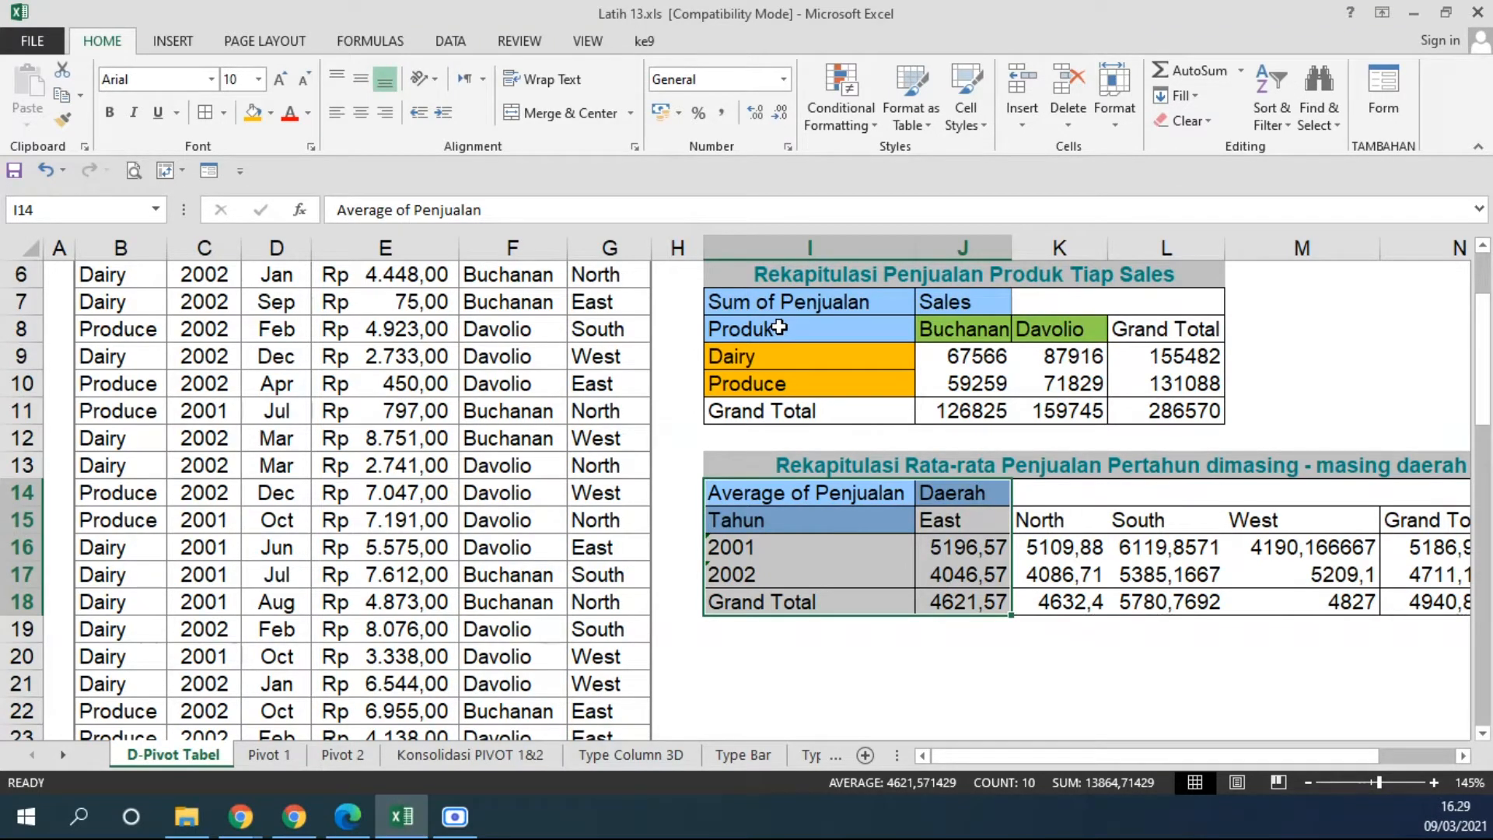
{"action": "scroll", "coordinate": [789, 591], "scroll_direction": "down", "scroll_amount": 2}
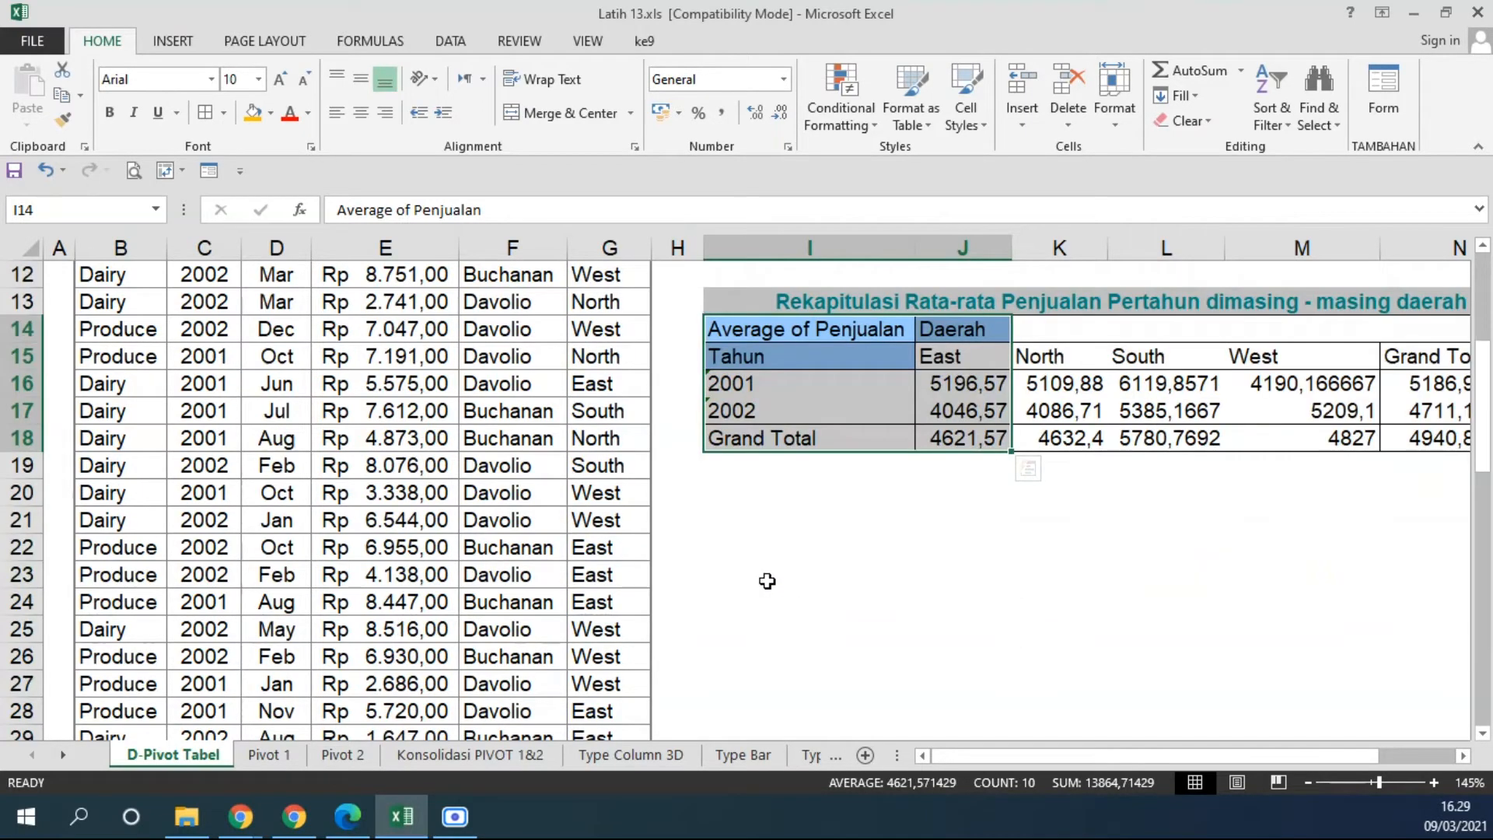
{"action": "left_click", "coordinate": [770, 528]}
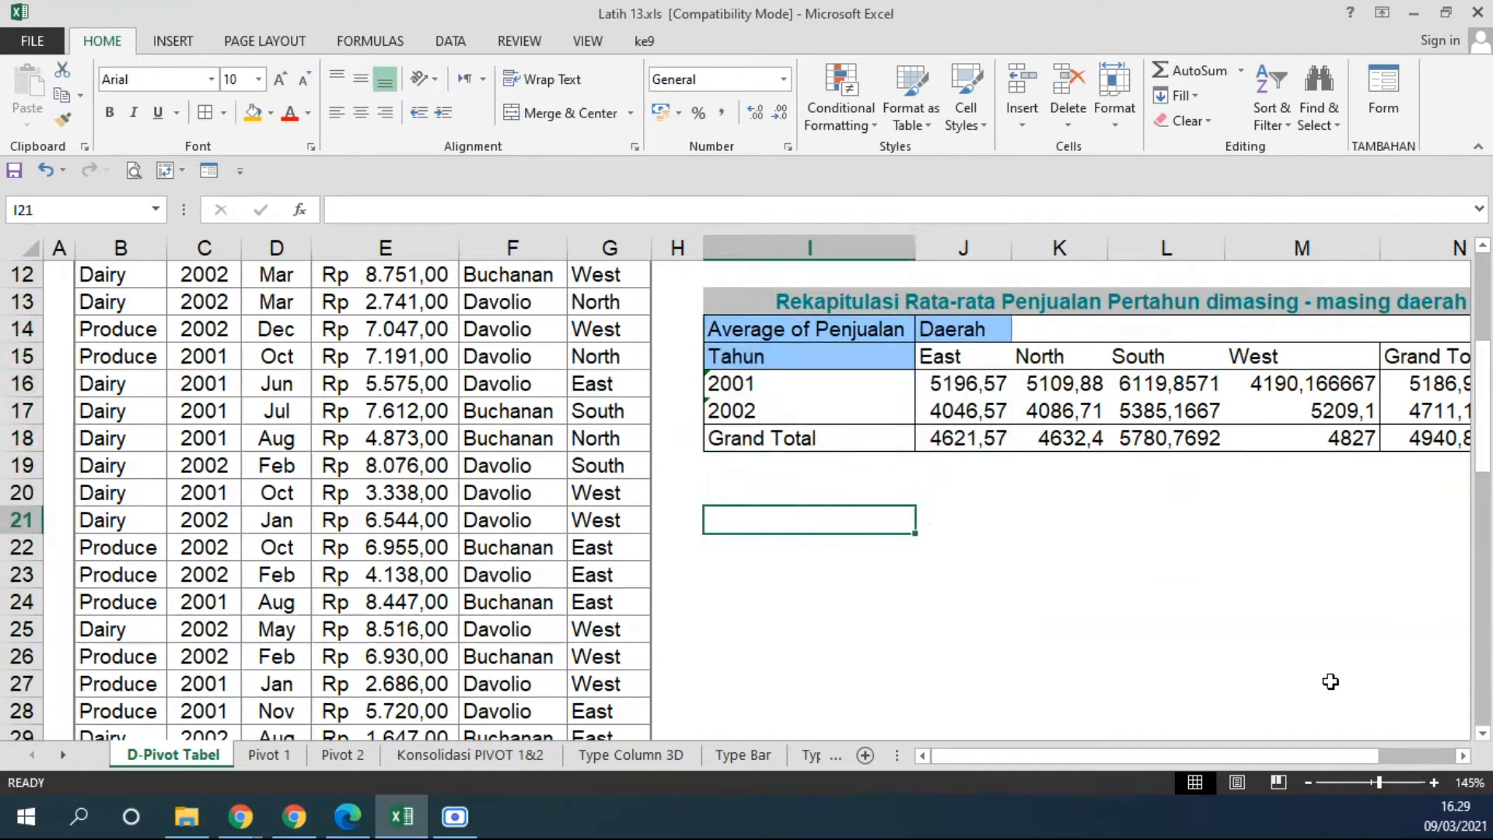
Review the source sales data in columns B to G alongside the two recap tables.
{"action": "scroll", "coordinate": [774, 670], "scroll_direction": "up", "scroll_amount": 4}
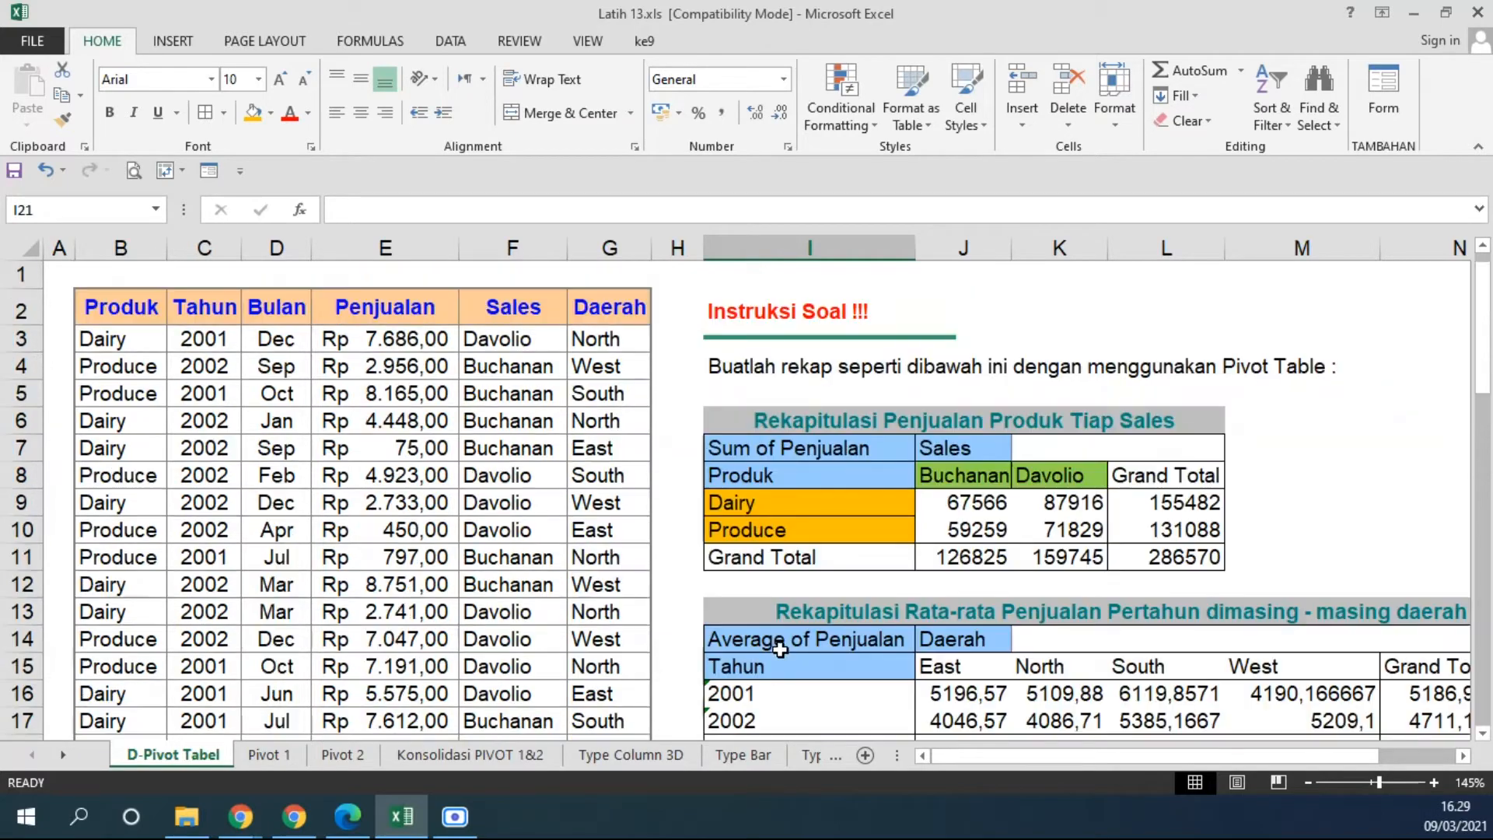
{"action": "left_click_drag", "start_coordinate": [114, 308], "coordinate": [585, 507]}
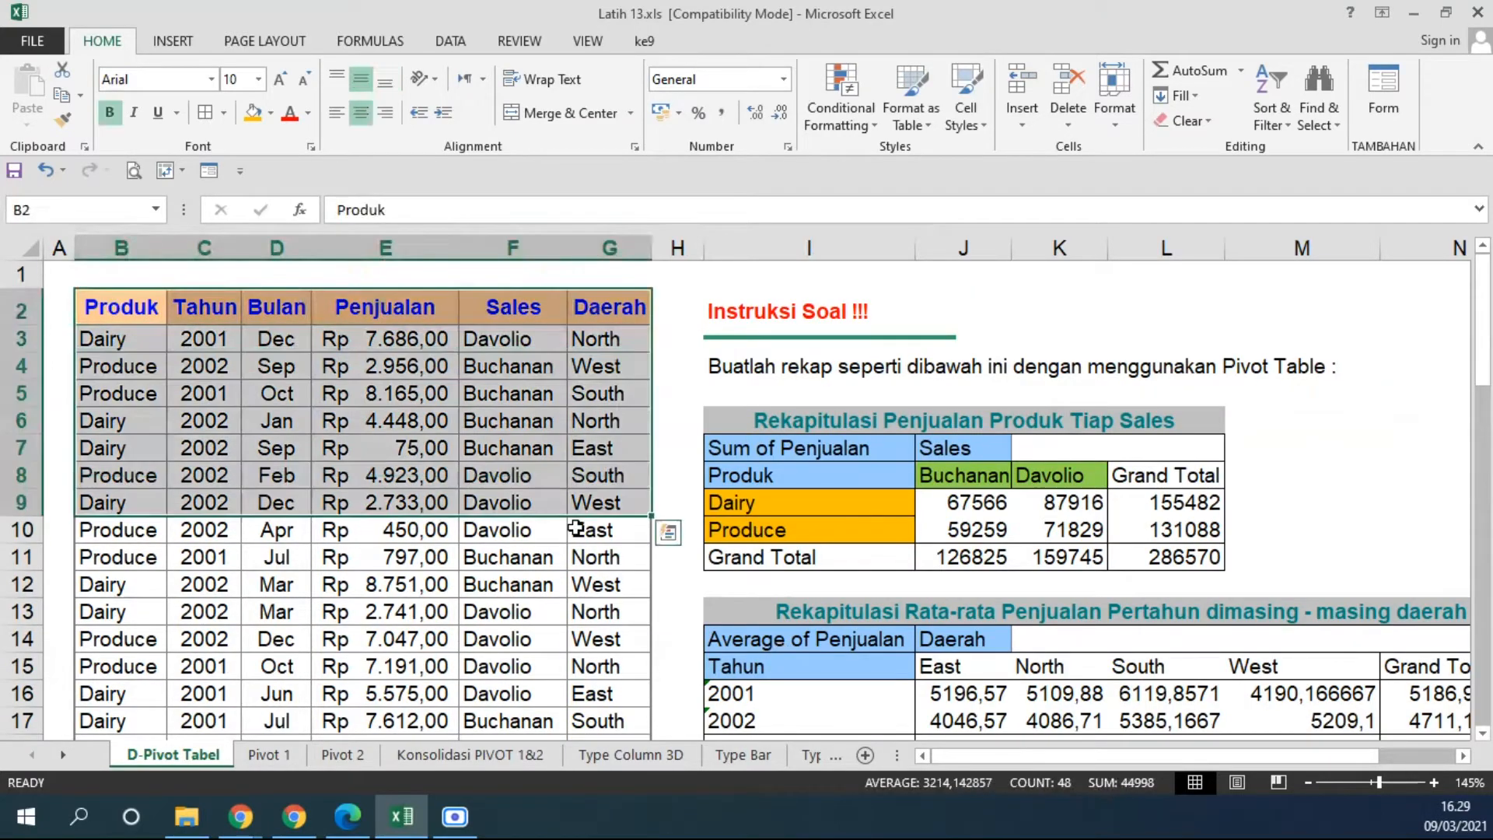
{"action": "scroll", "coordinate": [576, 520], "scroll_direction": "down", "scroll_amount": 14}
{"action": "scroll", "coordinate": [575, 520], "scroll_direction": "down", "scroll_amount": 2}
{"action": "scroll", "coordinate": [575, 520], "scroll_direction": "up", "scroll_amount": 16}
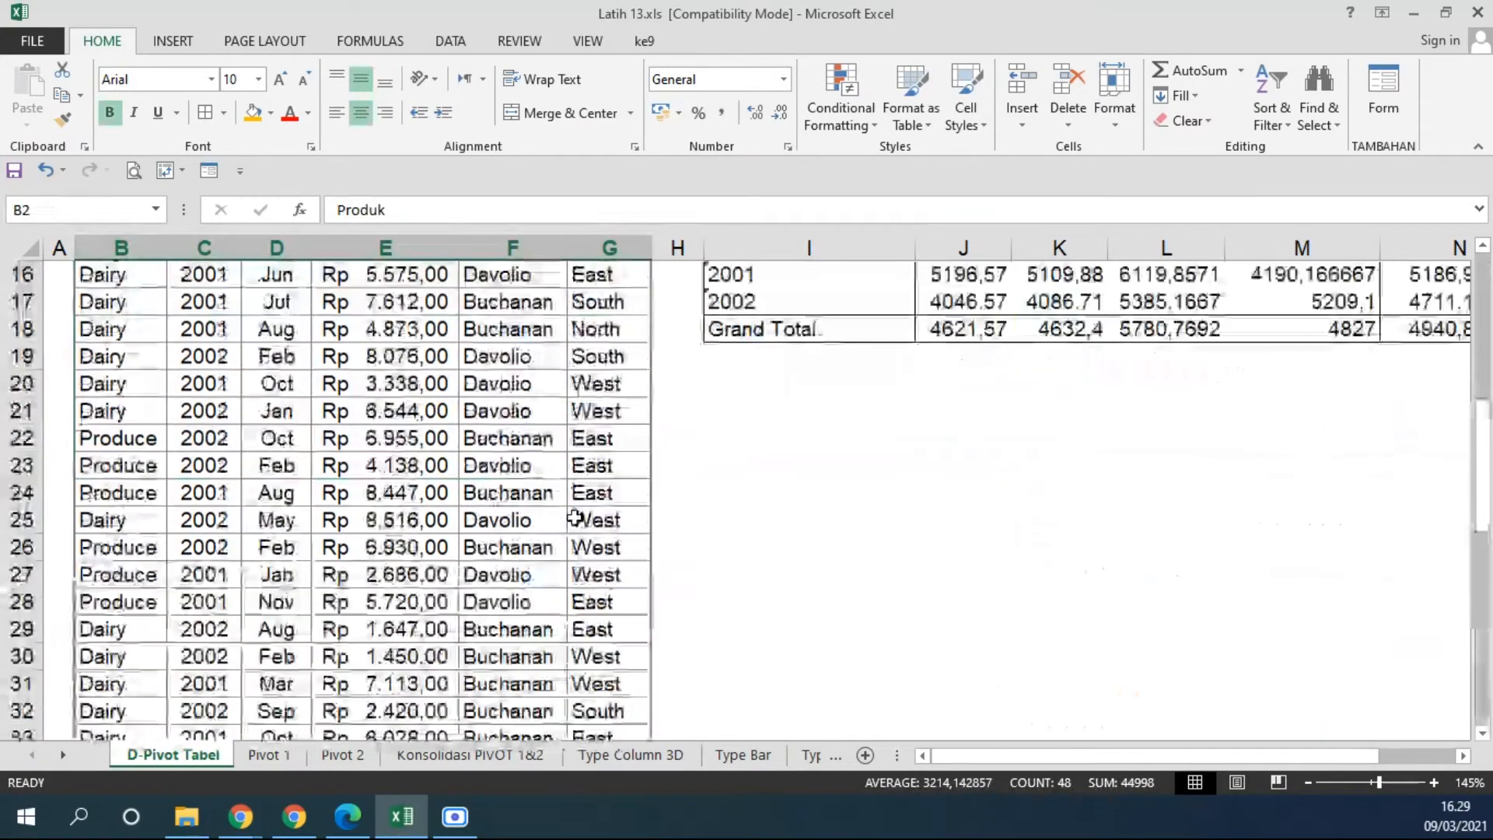
{"action": "scroll", "coordinate": [783, 456], "scroll_direction": "down", "scroll_amount": 6}
{"action": "scroll", "coordinate": [754, 410], "scroll_direction": "up", "scroll_amount": 3}
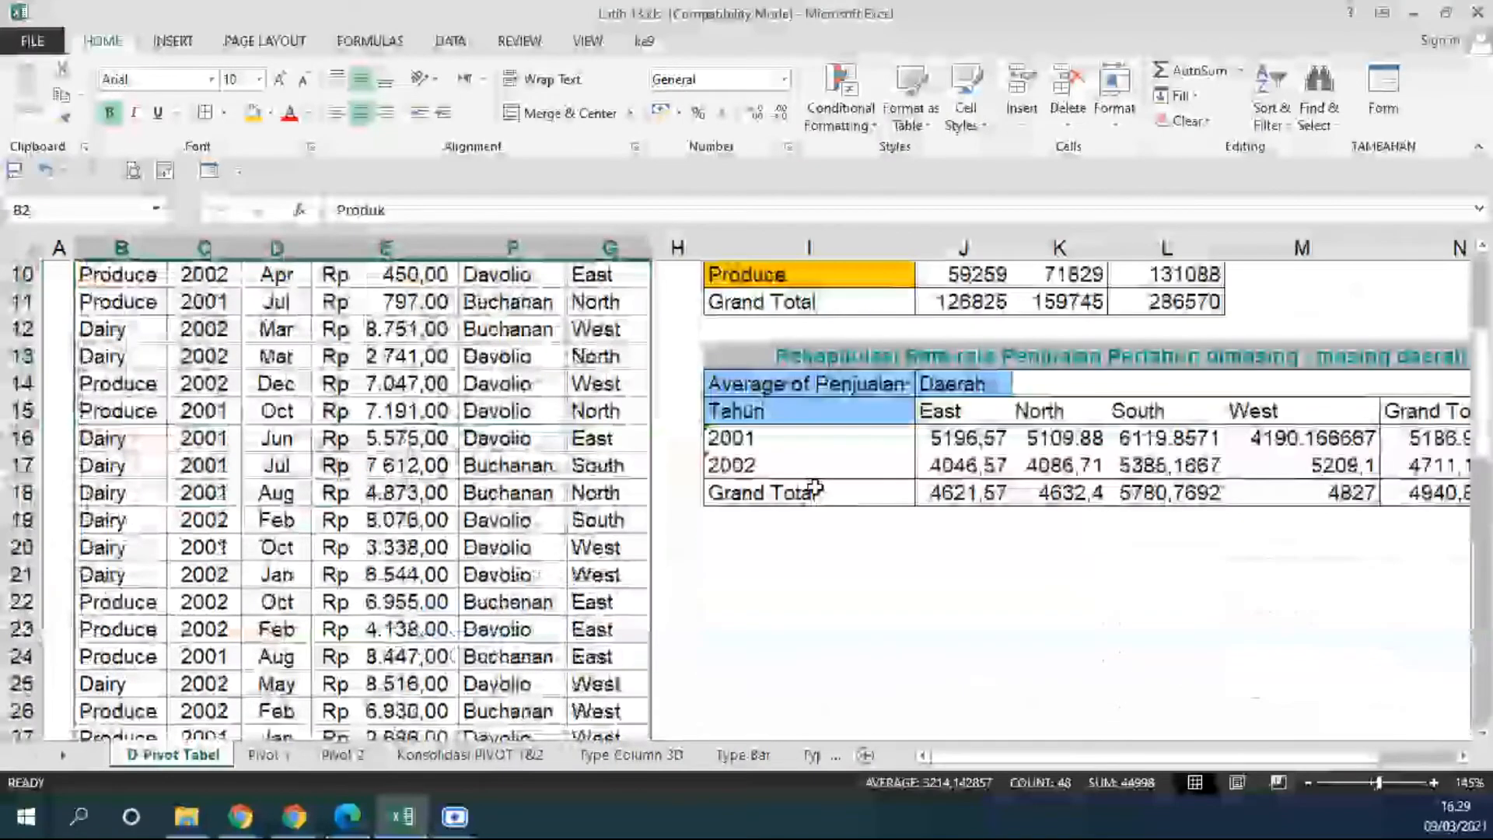
{"action": "left_click", "coordinate": [740, 548]}
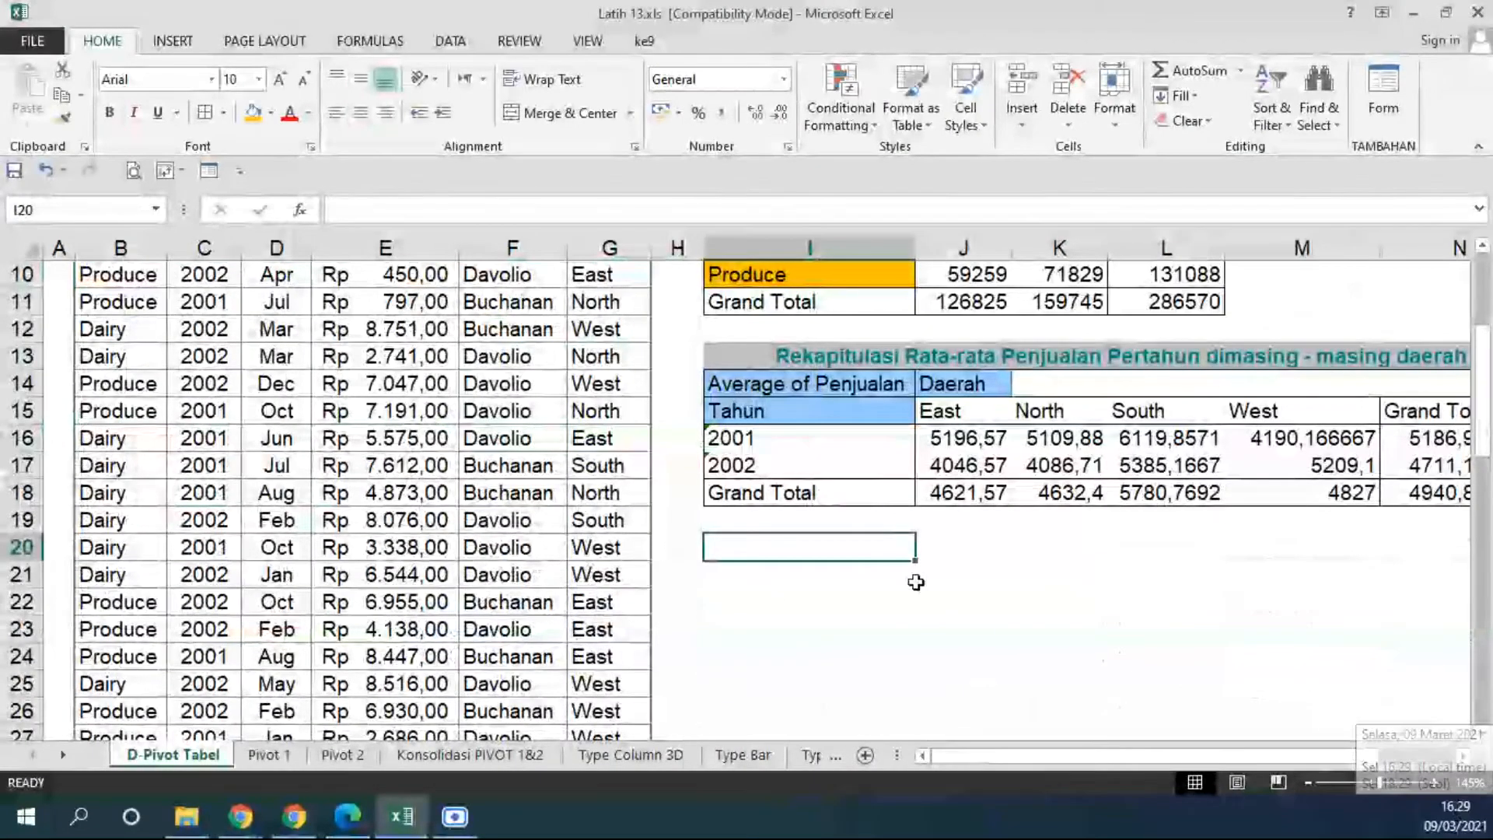
{"action": "left_click", "coordinate": [773, 567]}
{"action": "scroll", "coordinate": [996, 628], "scroll_direction": "up", "scroll_amount": 3}
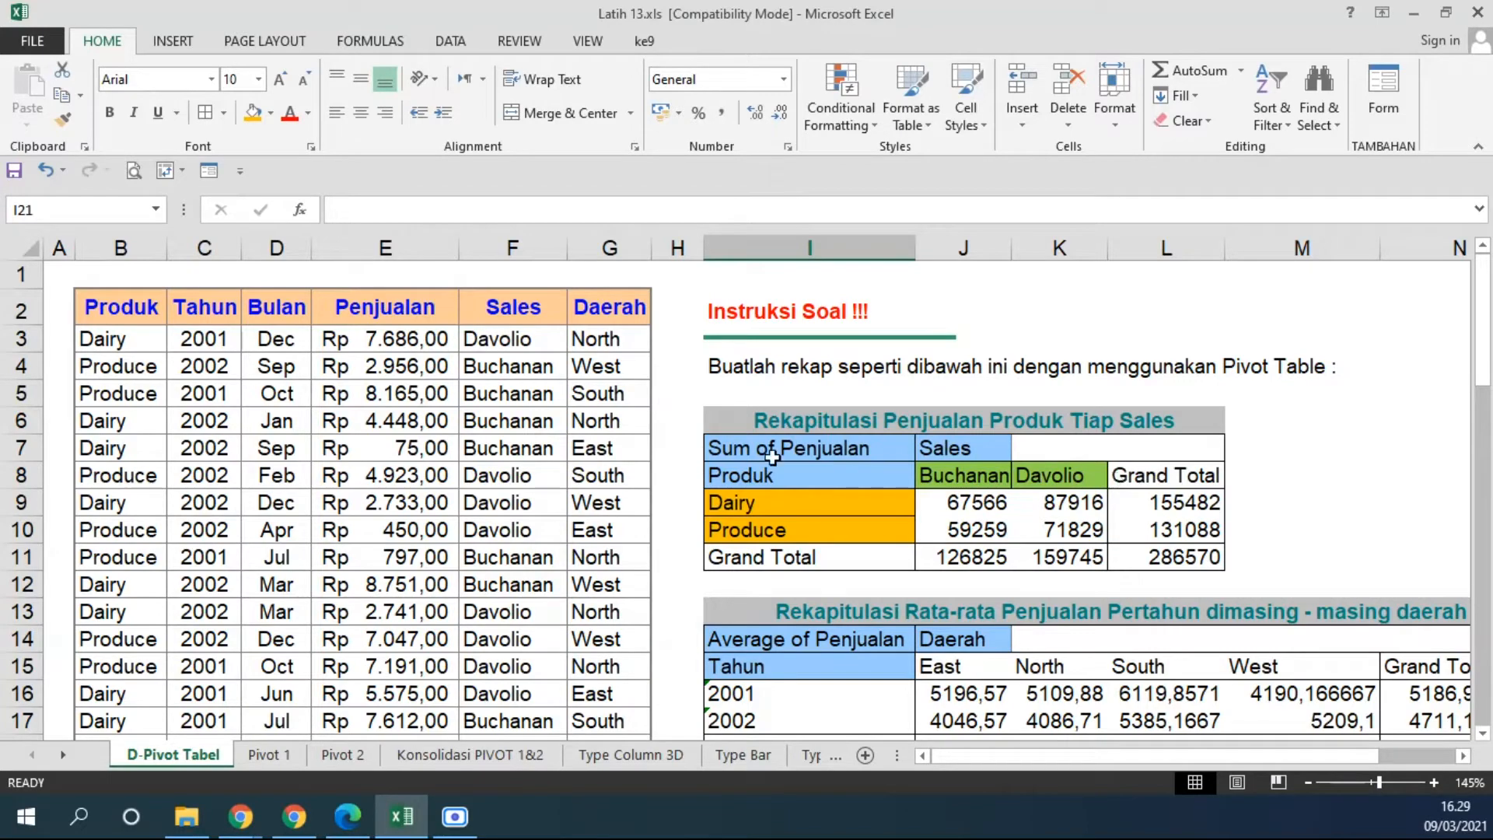
Start a new PivotTable using the sales data in B2:G60 of the D-Pivot Tabel sheet as its source range.
{"action": "scroll", "coordinate": [855, 457], "scroll_direction": "down", "scroll_amount": 3}
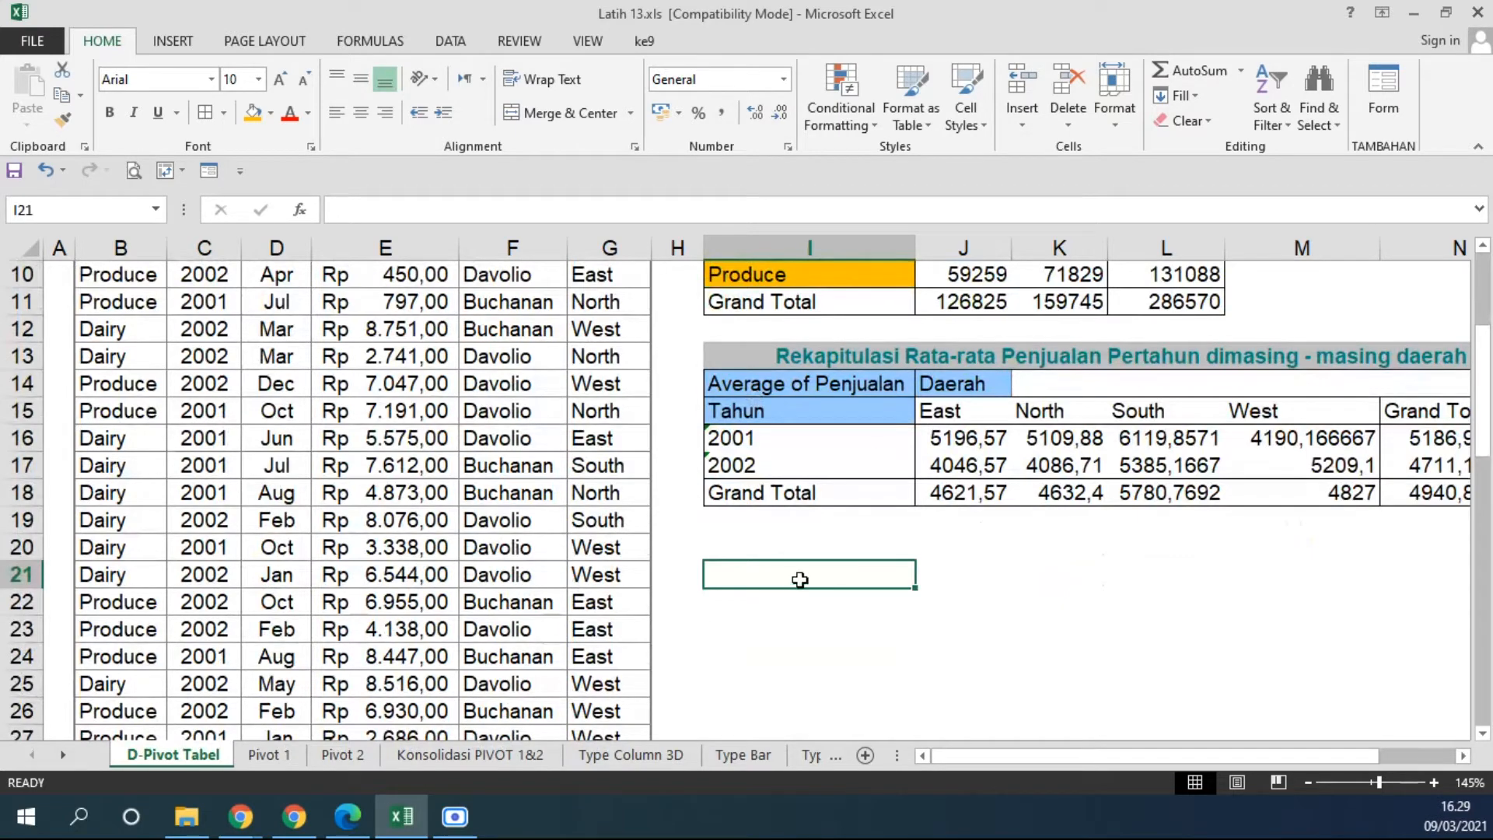
{"action": "left_click", "coordinate": [173, 40]}
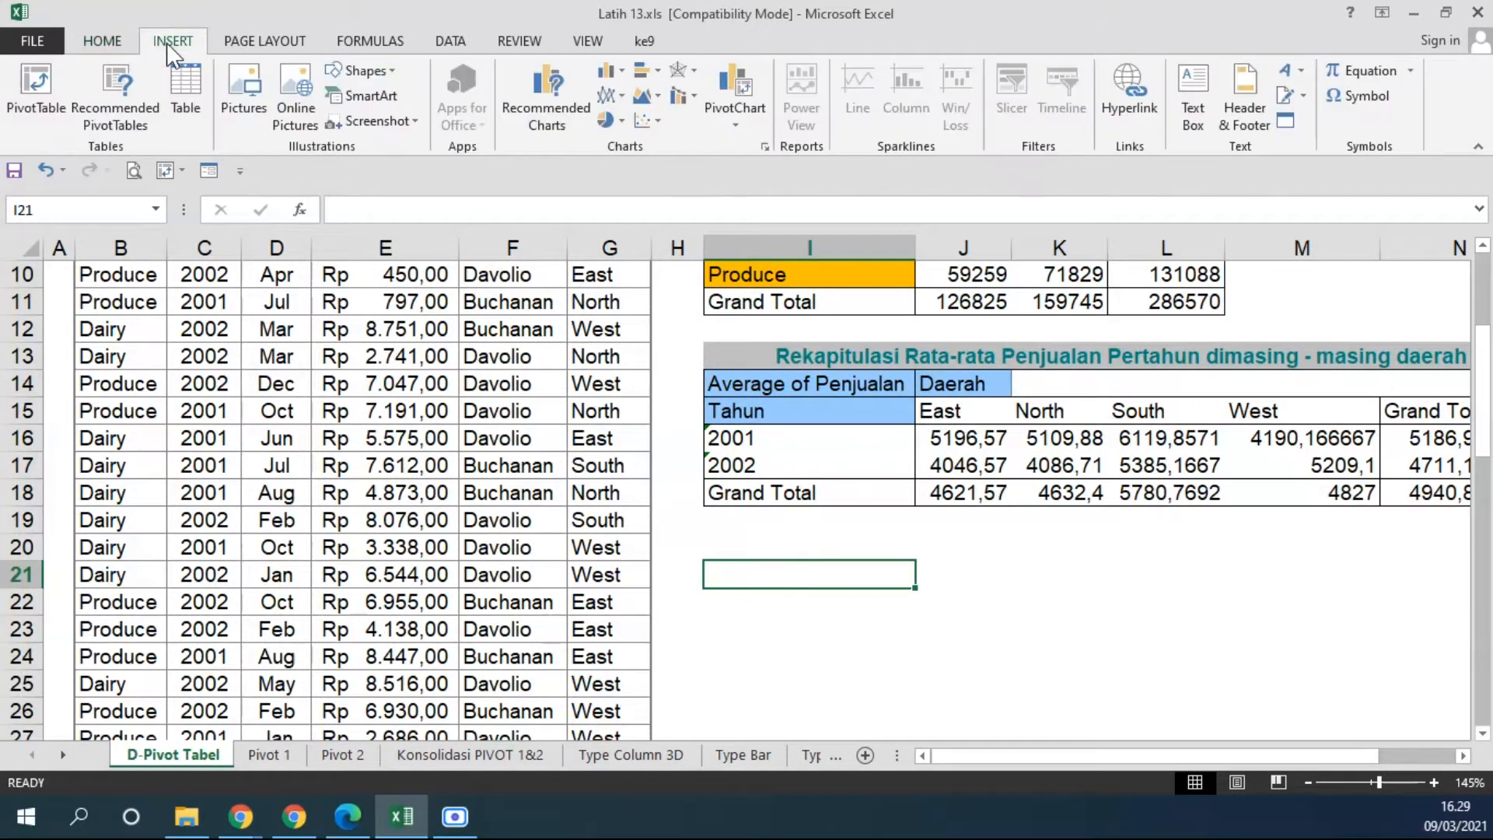
{"action": "left_click", "coordinate": [41, 97]}
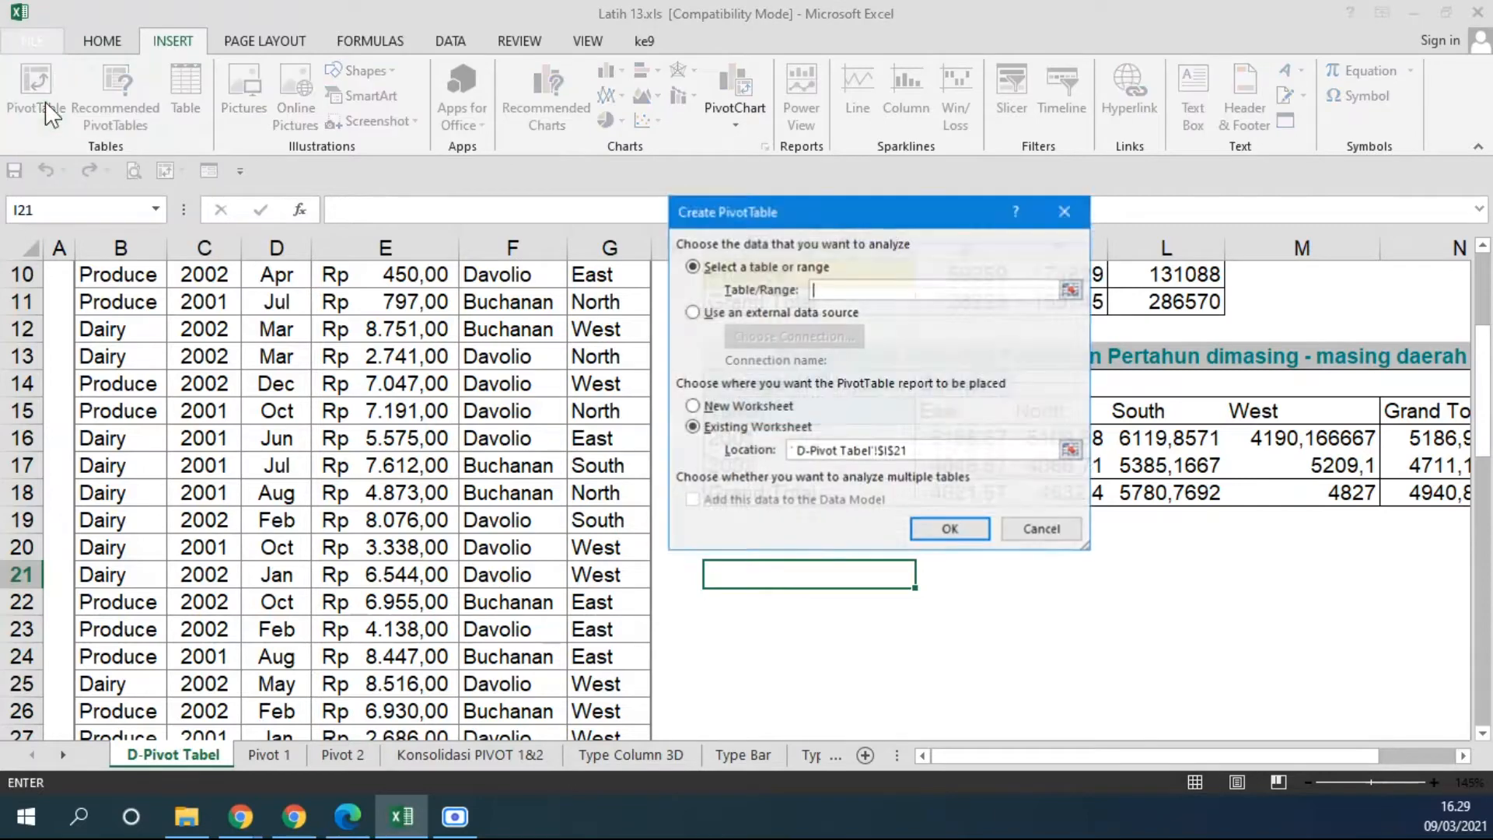
{"action": "left_click_drag", "start_coordinate": [830, 212], "coordinate": [480, 337]}
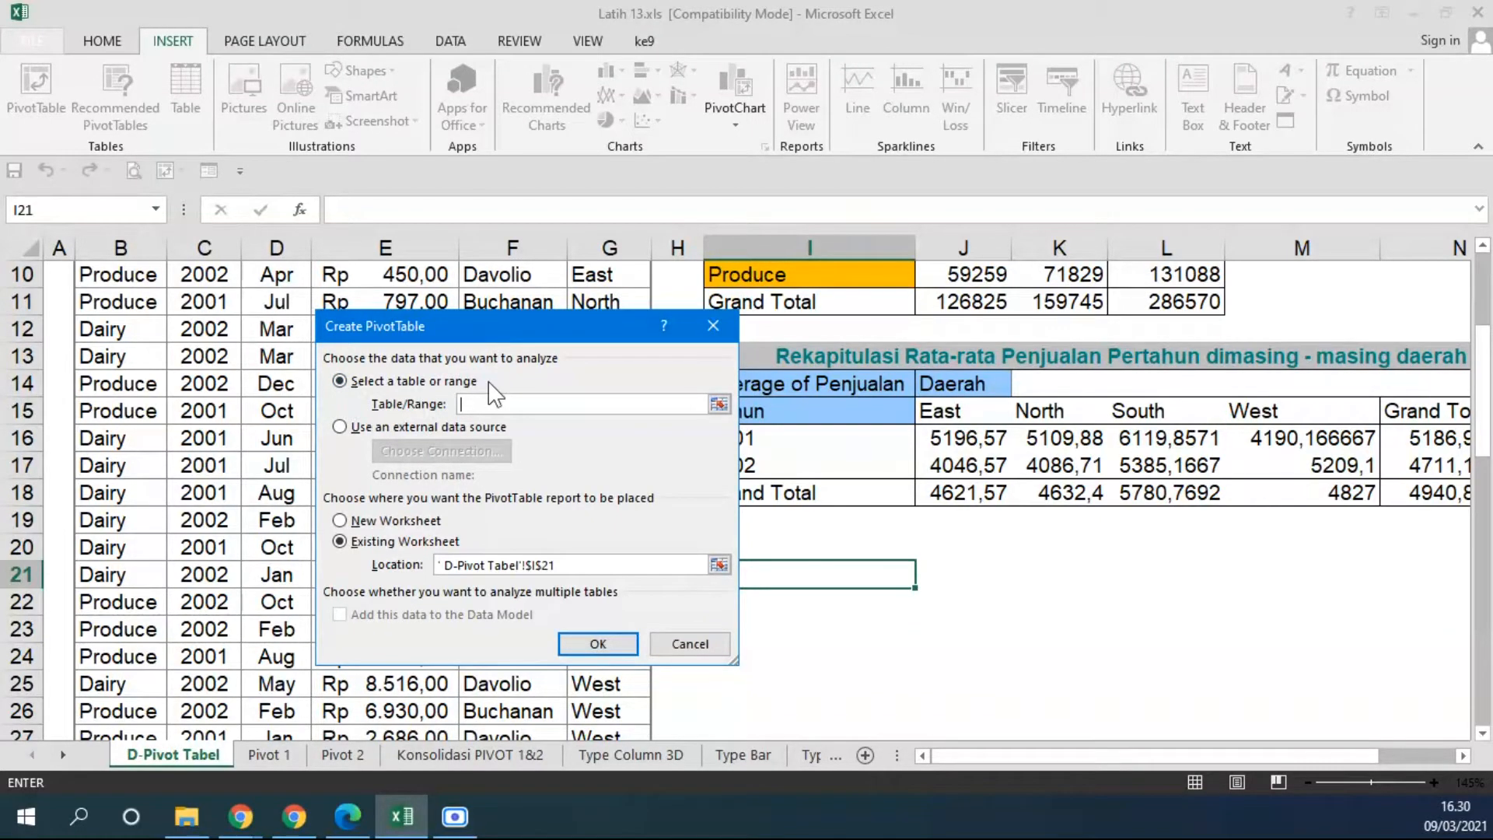
{"action": "left_click_drag", "start_coordinate": [511, 329], "coordinate": [942, 319]}
{"action": "scroll", "coordinate": [373, 466], "scroll_direction": "up", "scroll_amount": 3}
{"action": "left_click", "coordinate": [120, 306]}
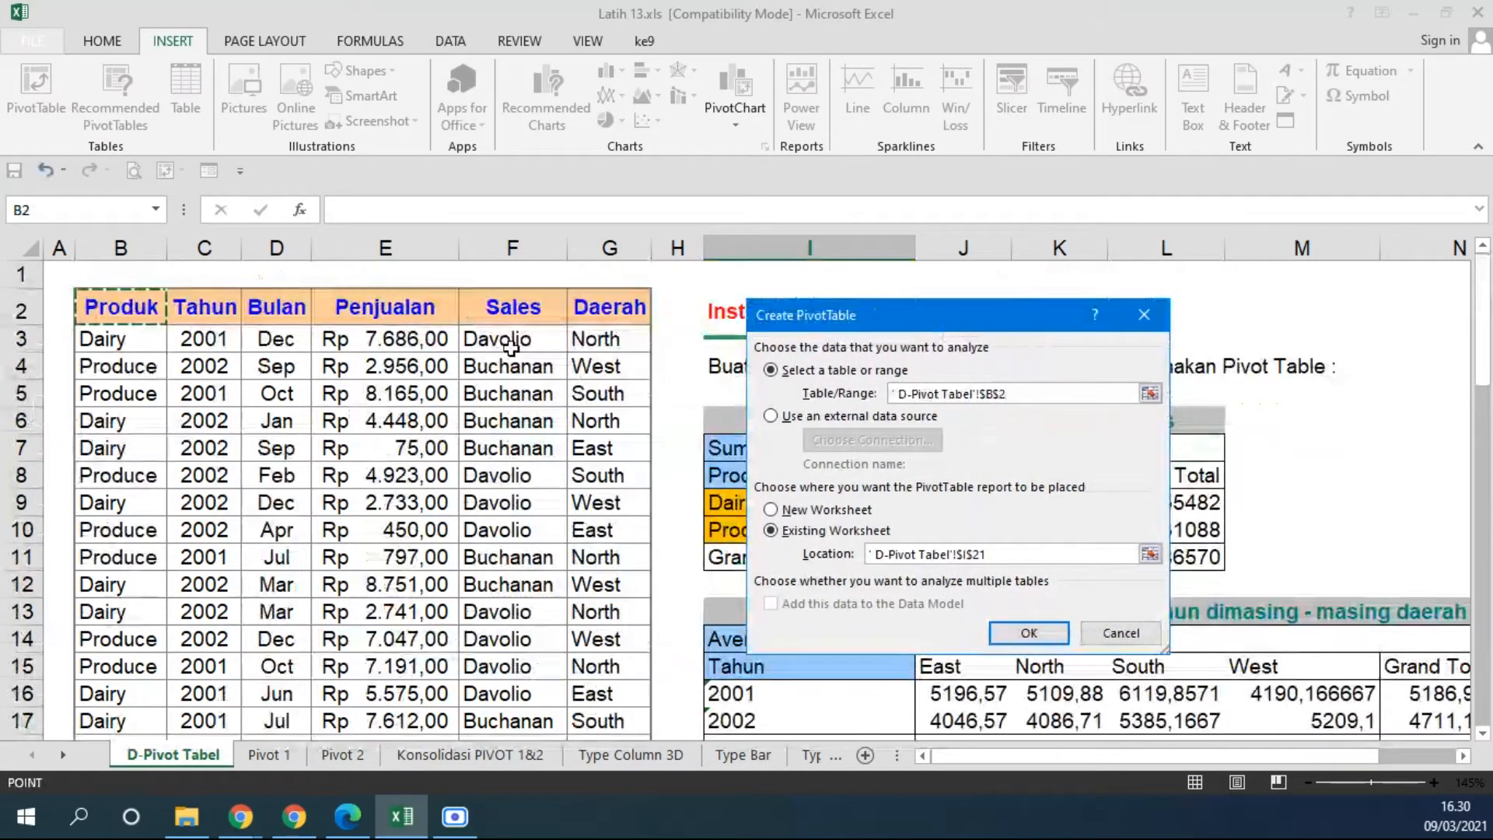
{"action": "key", "text": "ctrl+shift+Right"}
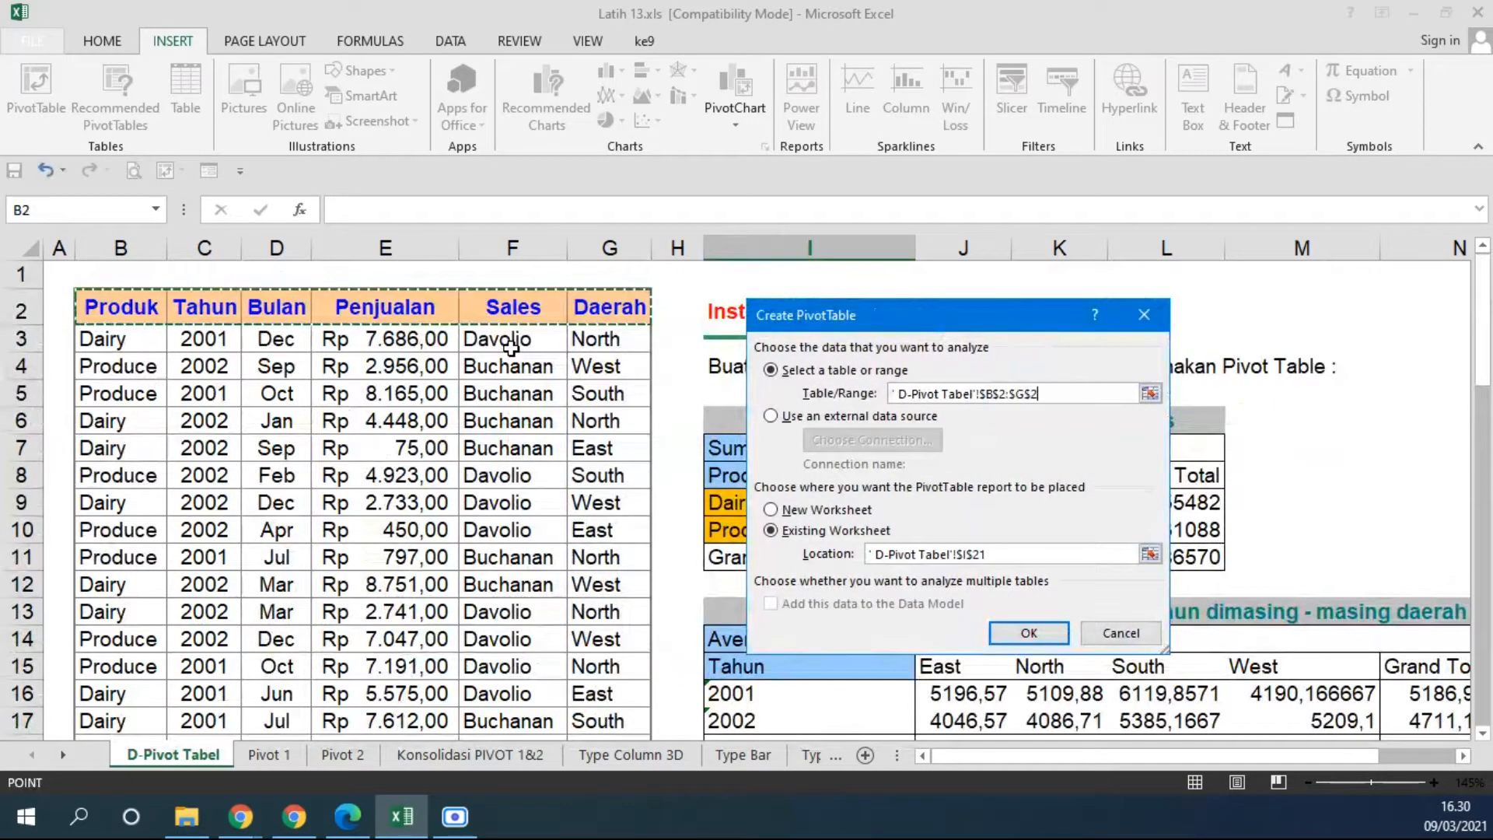
{"action": "key", "text": "ctrl+shift+Down"}
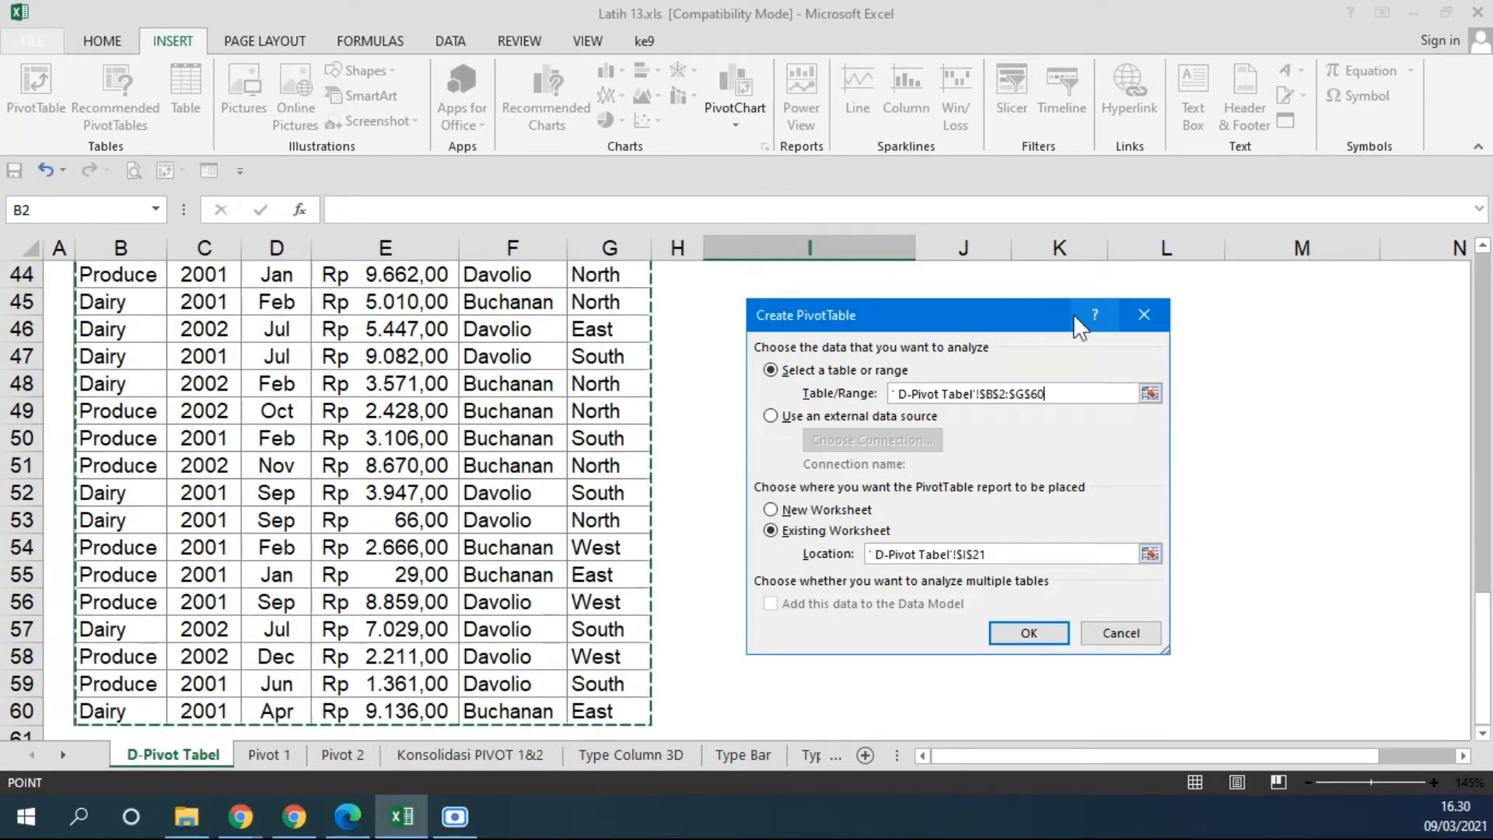
Place the PivotTable report in the existing worksheet at cell I24 and create it.
{"action": "left_click_drag", "start_coordinate": [929, 317], "coordinate": [773, 286]}
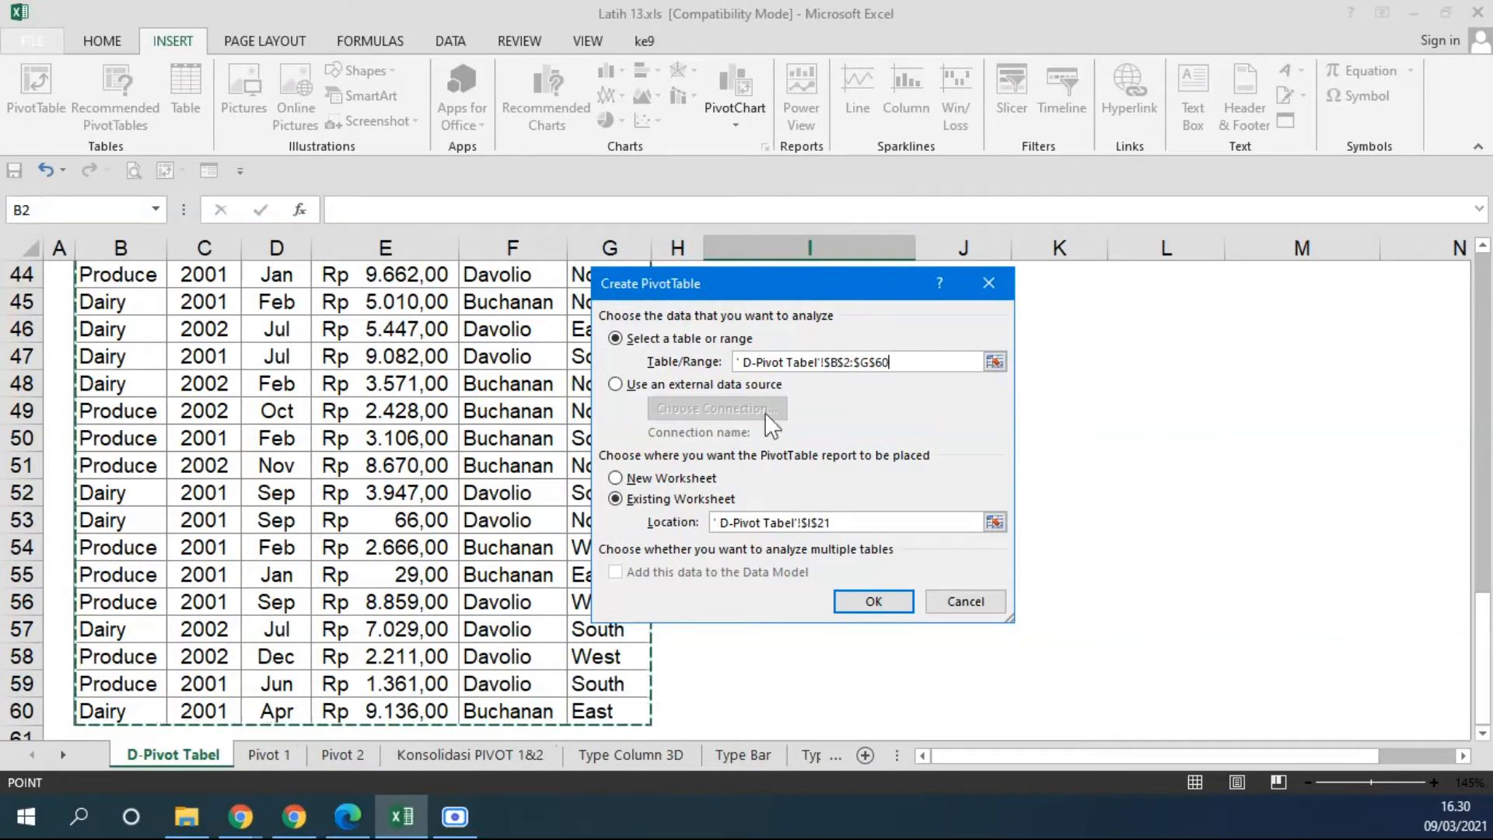
{"action": "left_click_drag", "start_coordinate": [702, 265], "coordinate": [799, 255]}
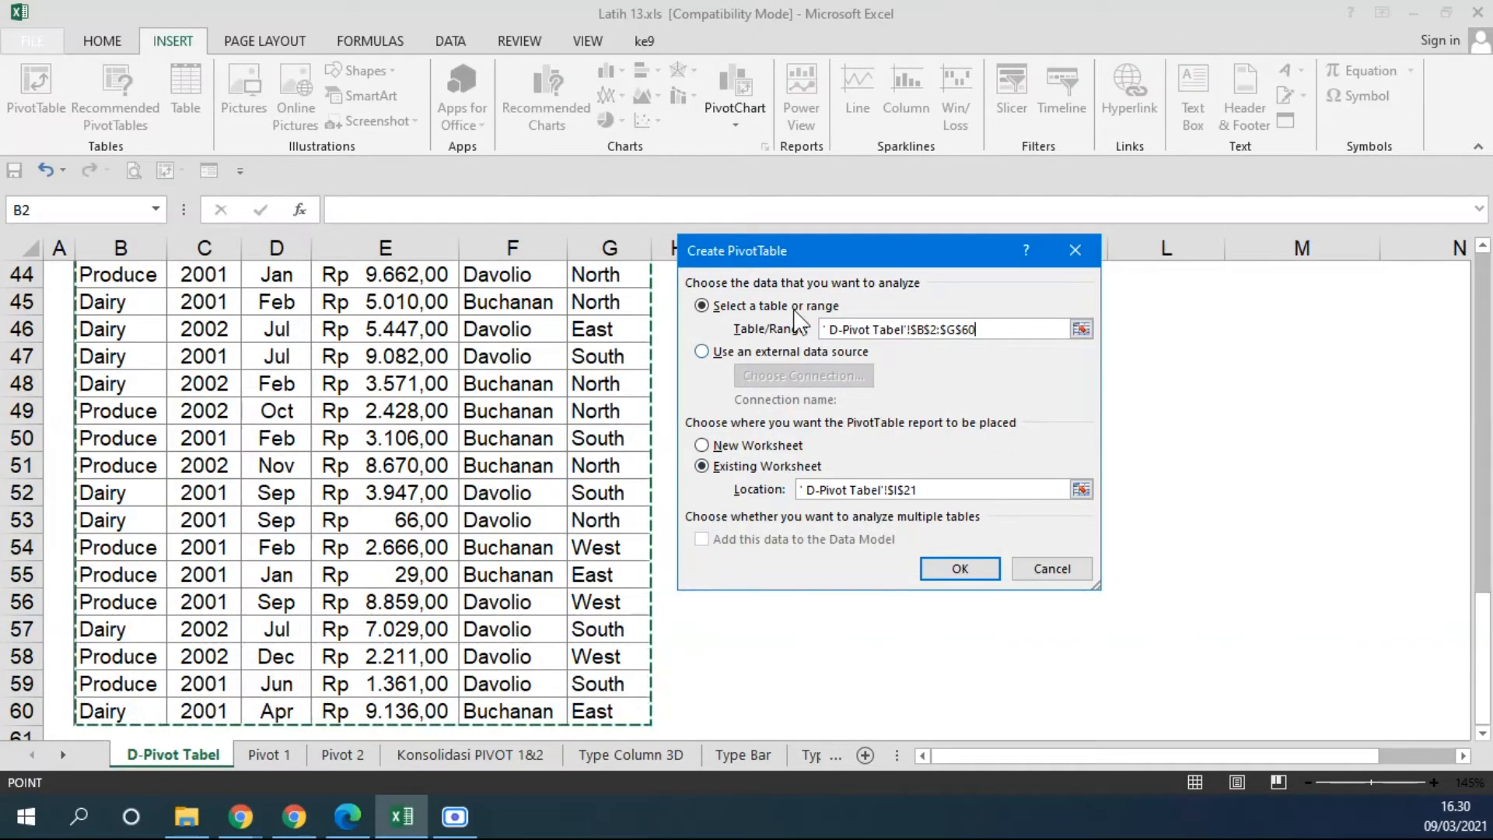
{"action": "left_click_drag", "start_coordinate": [793, 254], "coordinate": [931, 316]}
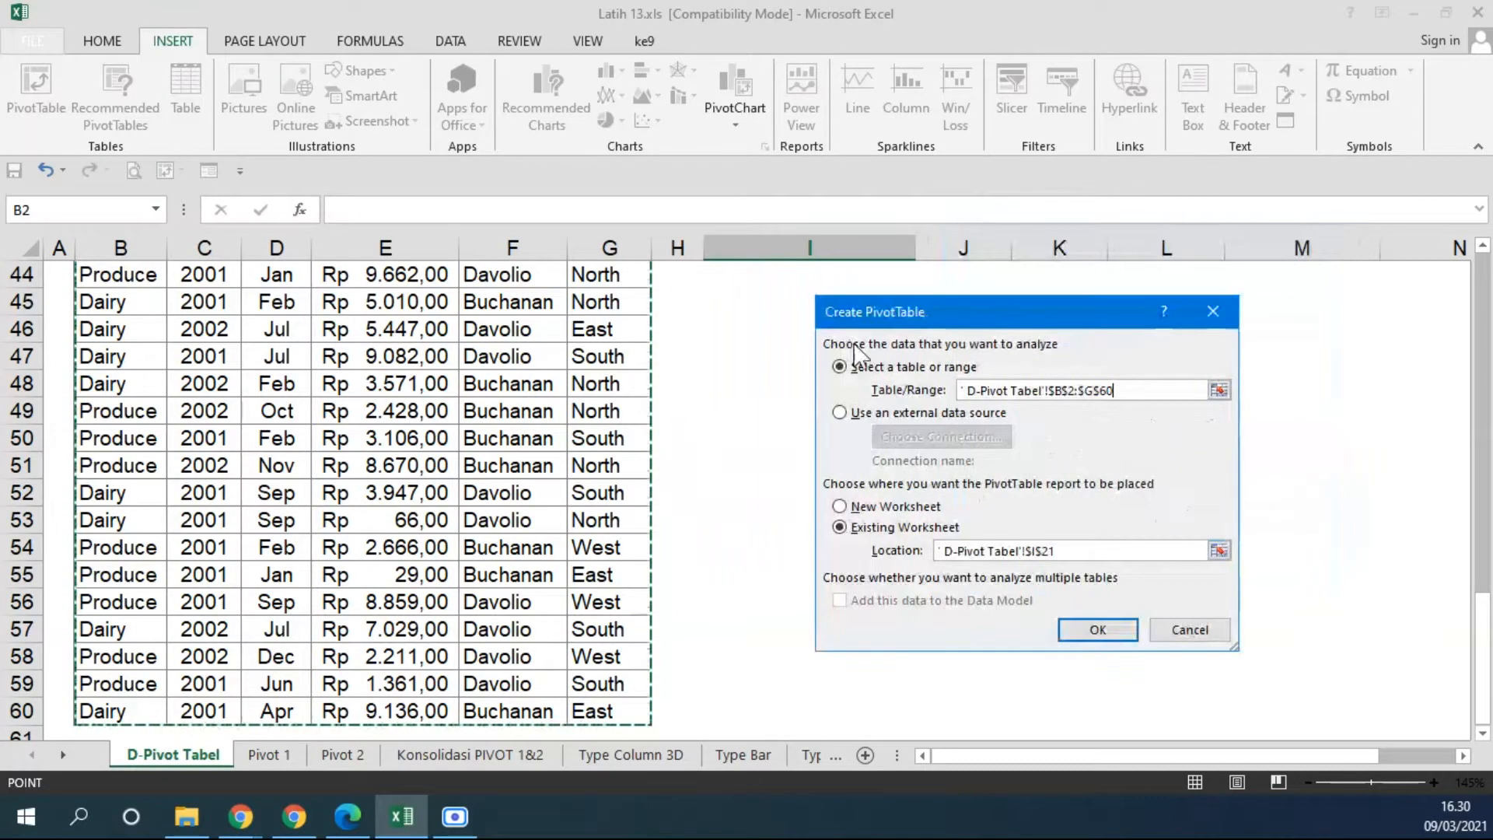
{"action": "scroll", "coordinate": [727, 367], "scroll_direction": "up", "scroll_amount": 5}
{"action": "scroll", "coordinate": [726, 367], "scroll_direction": "up", "scroll_amount": 3}
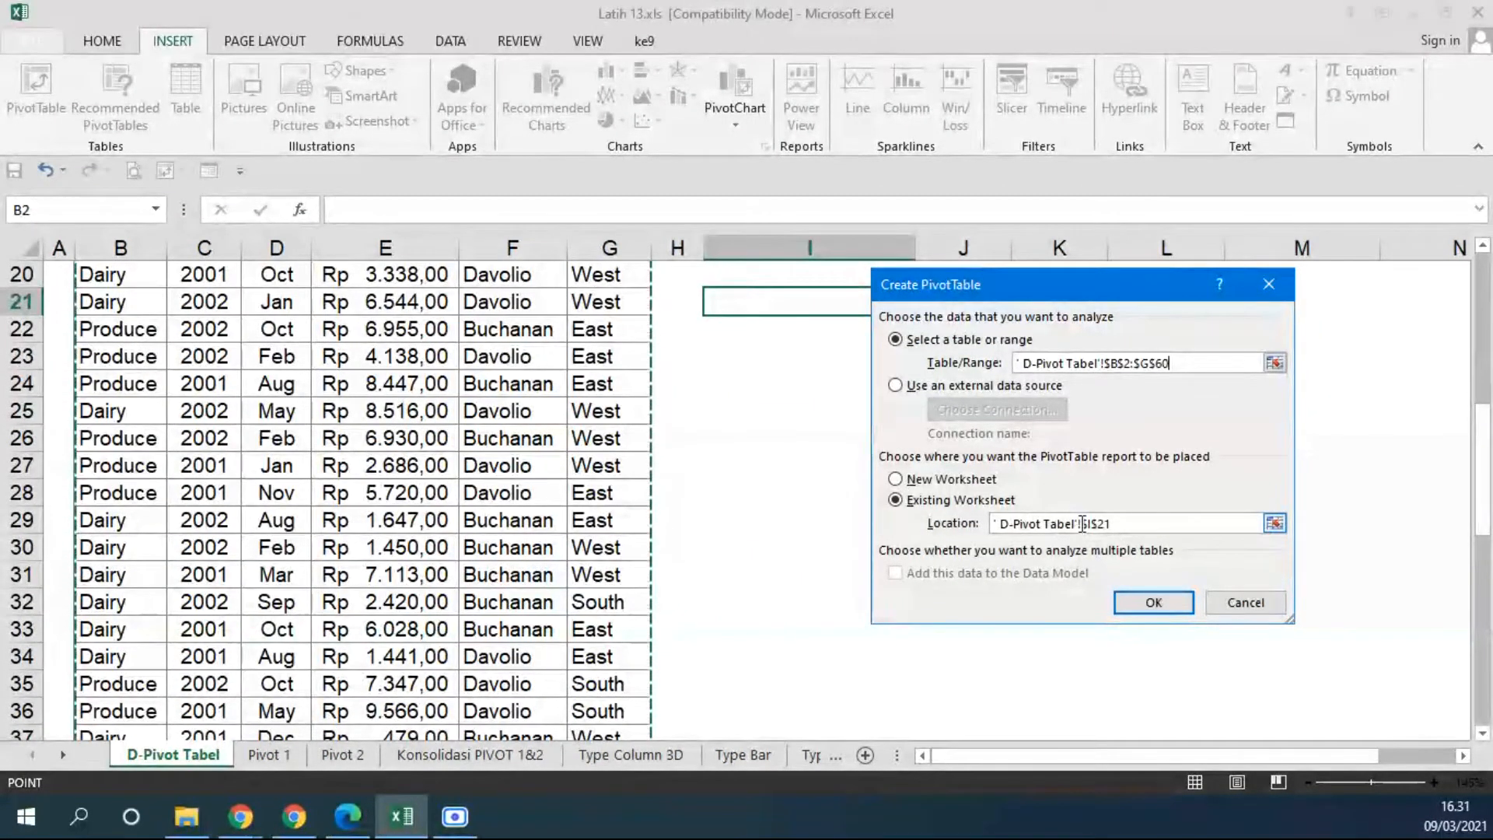
{"action": "left_click", "coordinate": [1114, 524]}
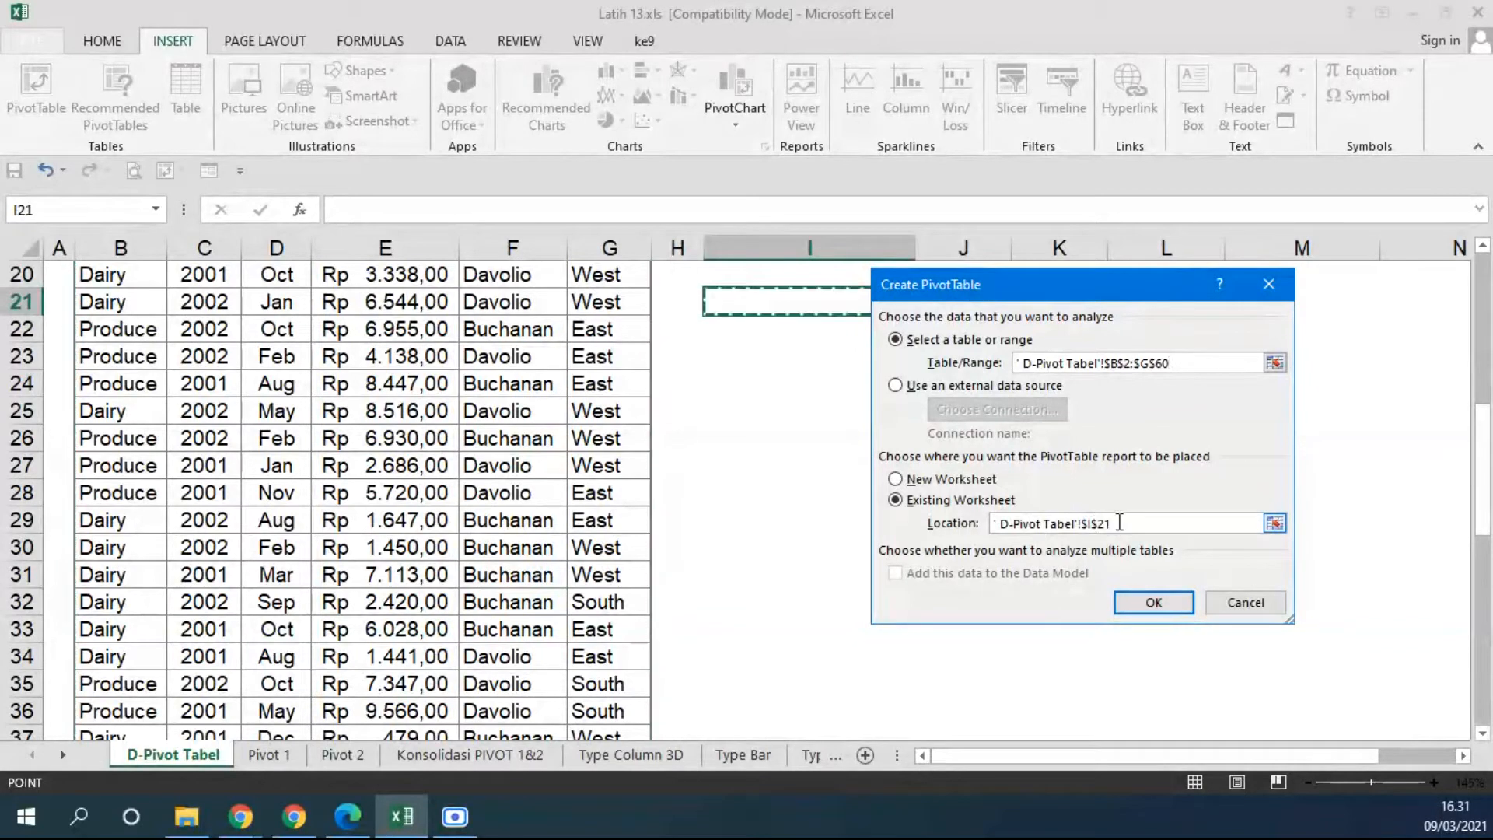
{"action": "left_click", "coordinate": [729, 360]}
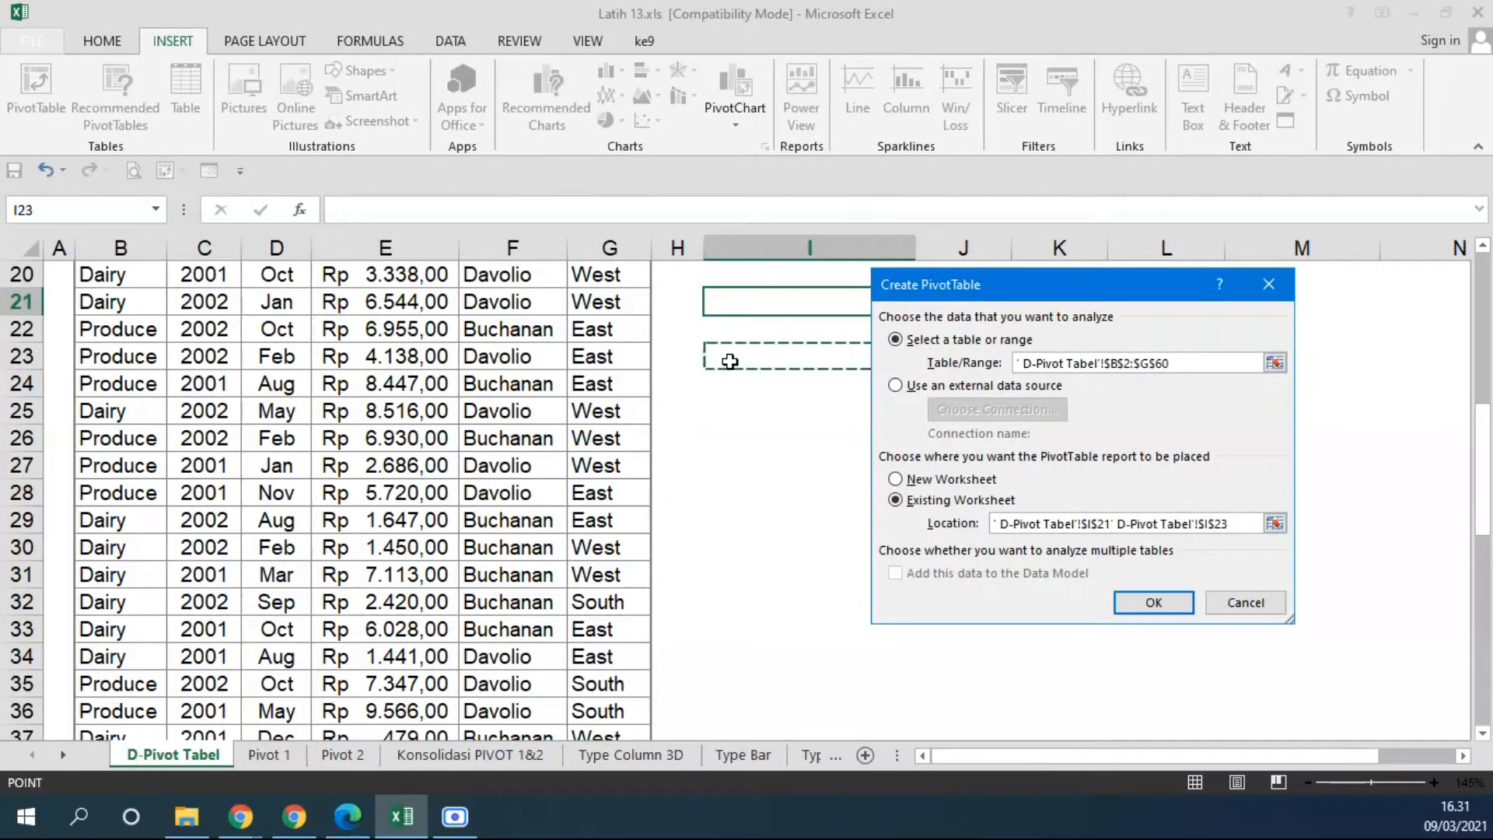
{"action": "left_click_drag", "start_coordinate": [1241, 523], "coordinate": [893, 526]}
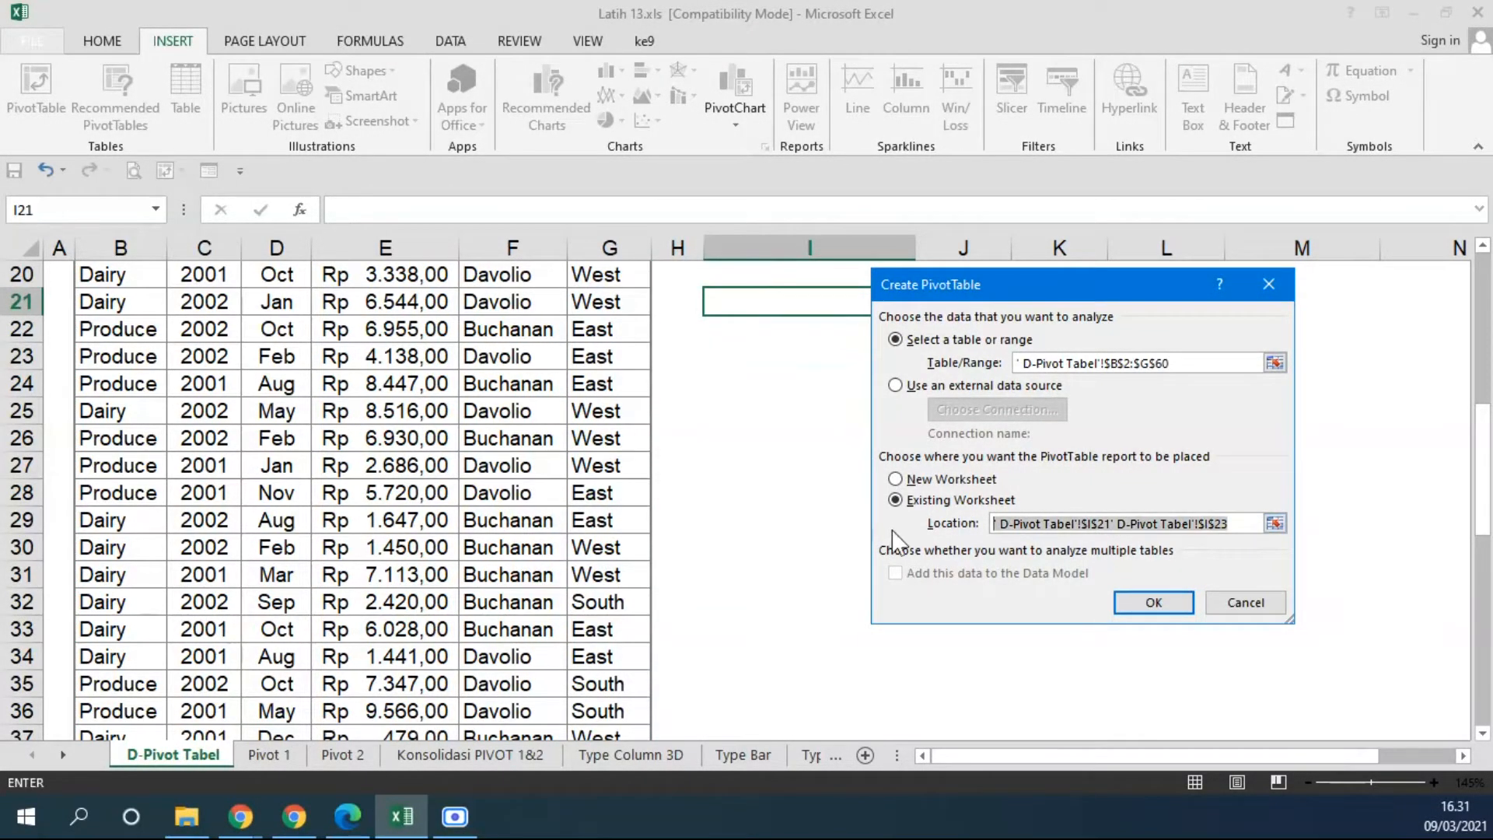
{"action": "key", "text": "BackSpace"}
{"action": "left_click", "coordinate": [720, 376]}
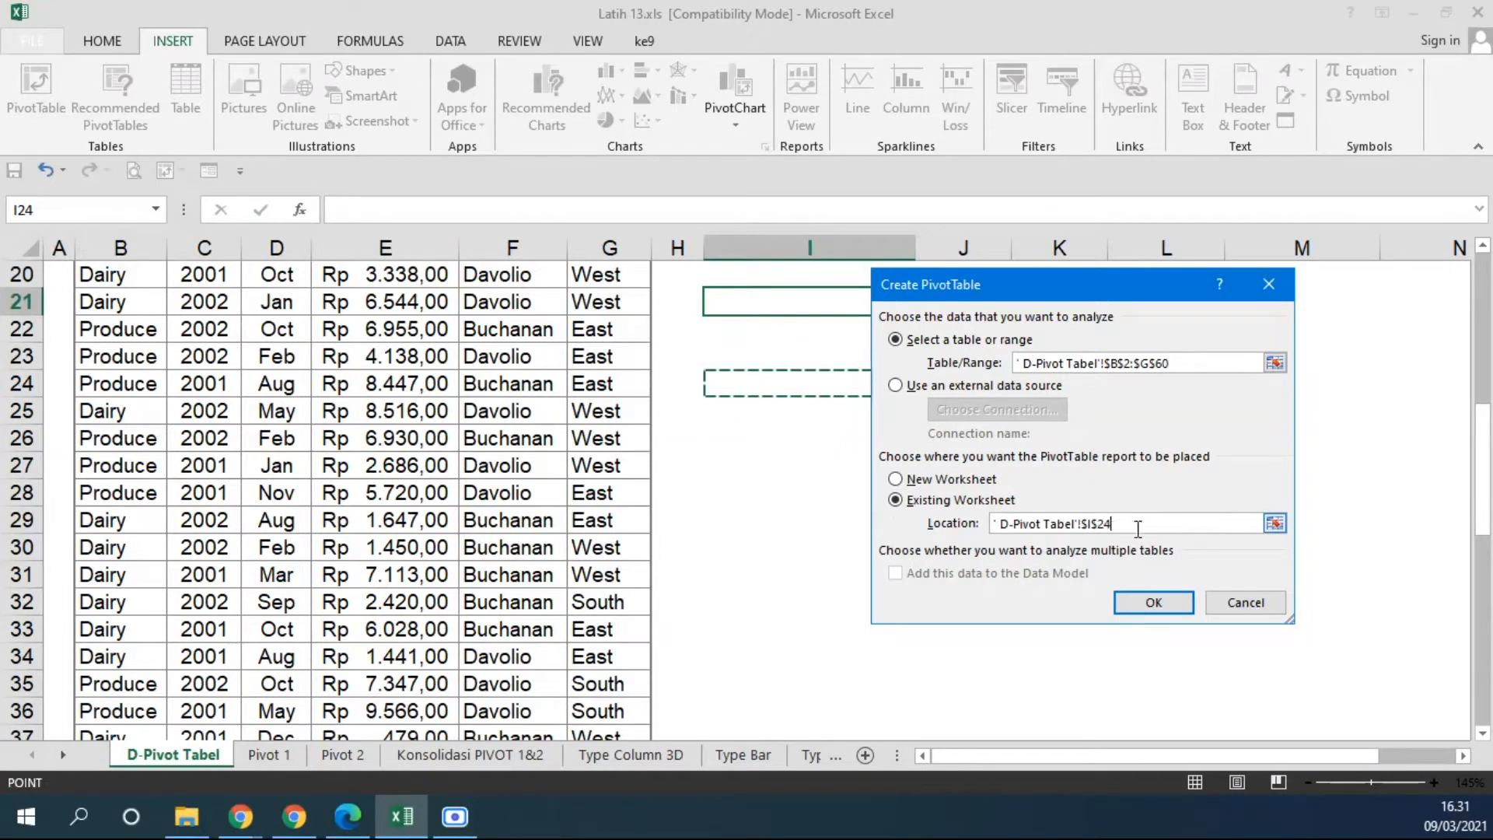
{"action": "left_click_drag", "start_coordinate": [1136, 525], "coordinate": [945, 527]}
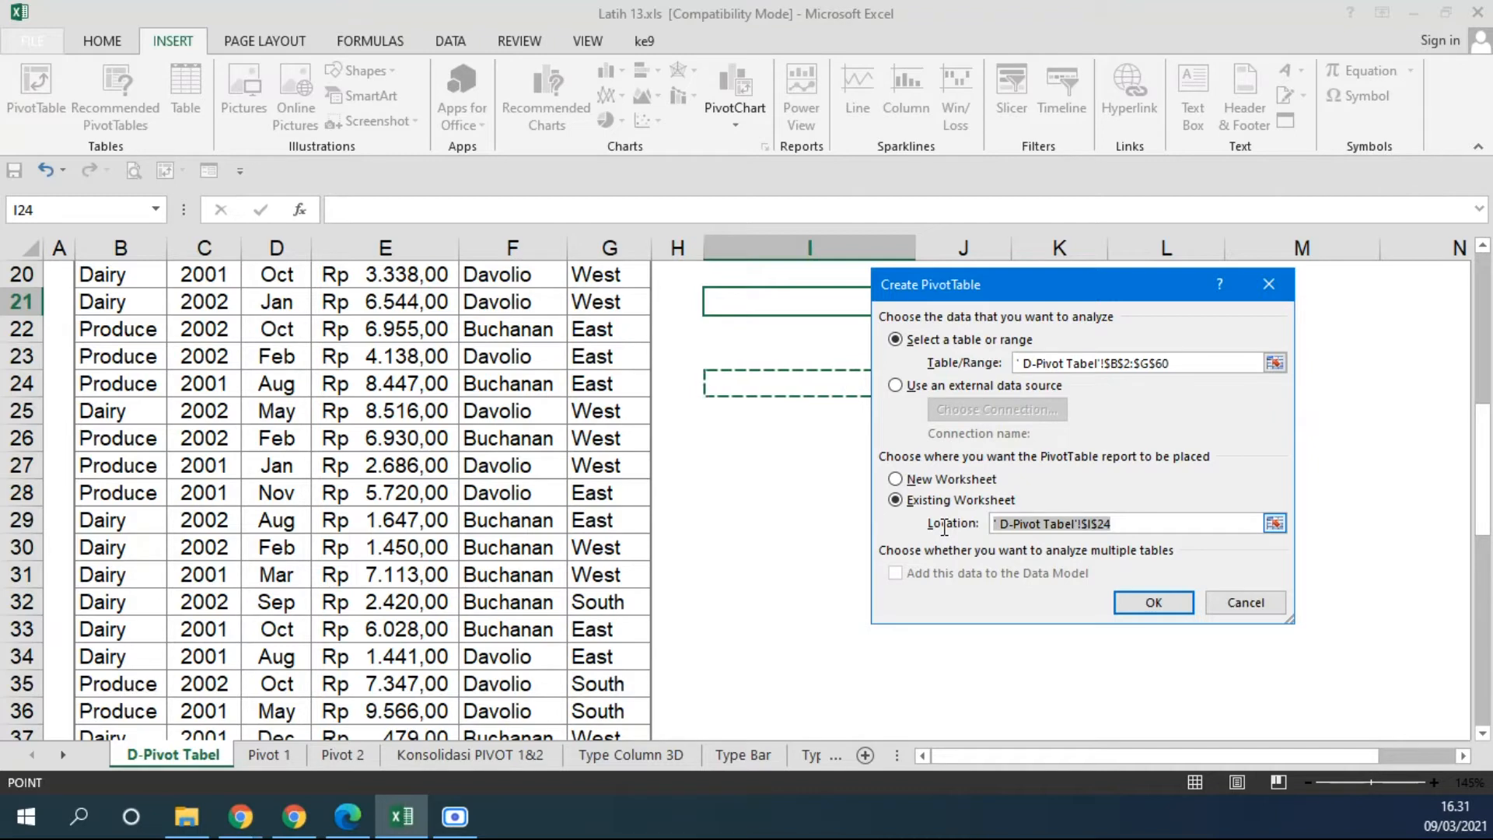
{"action": "left_click_drag", "start_coordinate": [944, 527], "coordinate": [944, 529]}
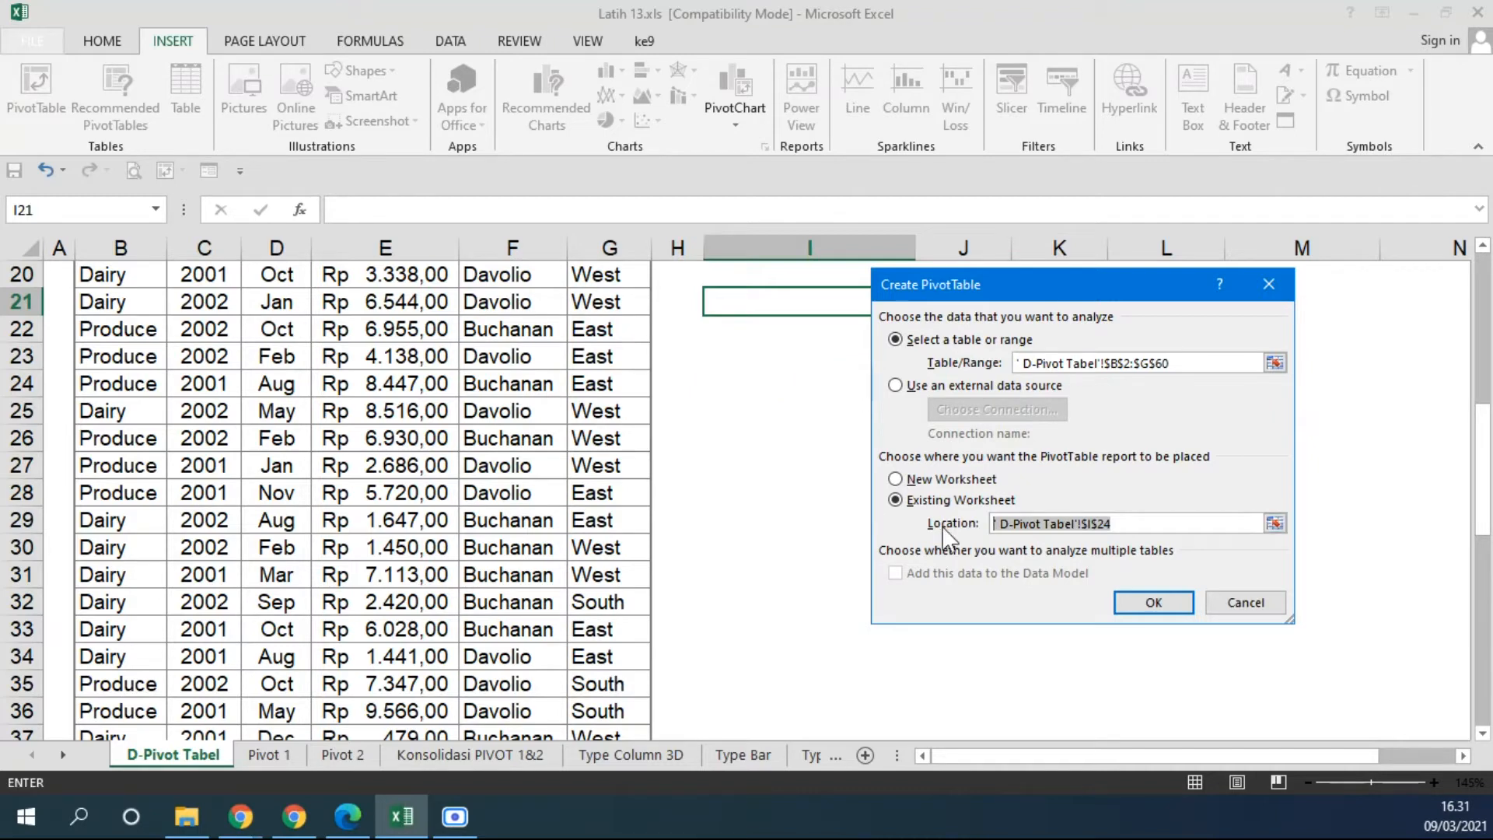
{"action": "left_click", "coordinate": [1153, 602]}
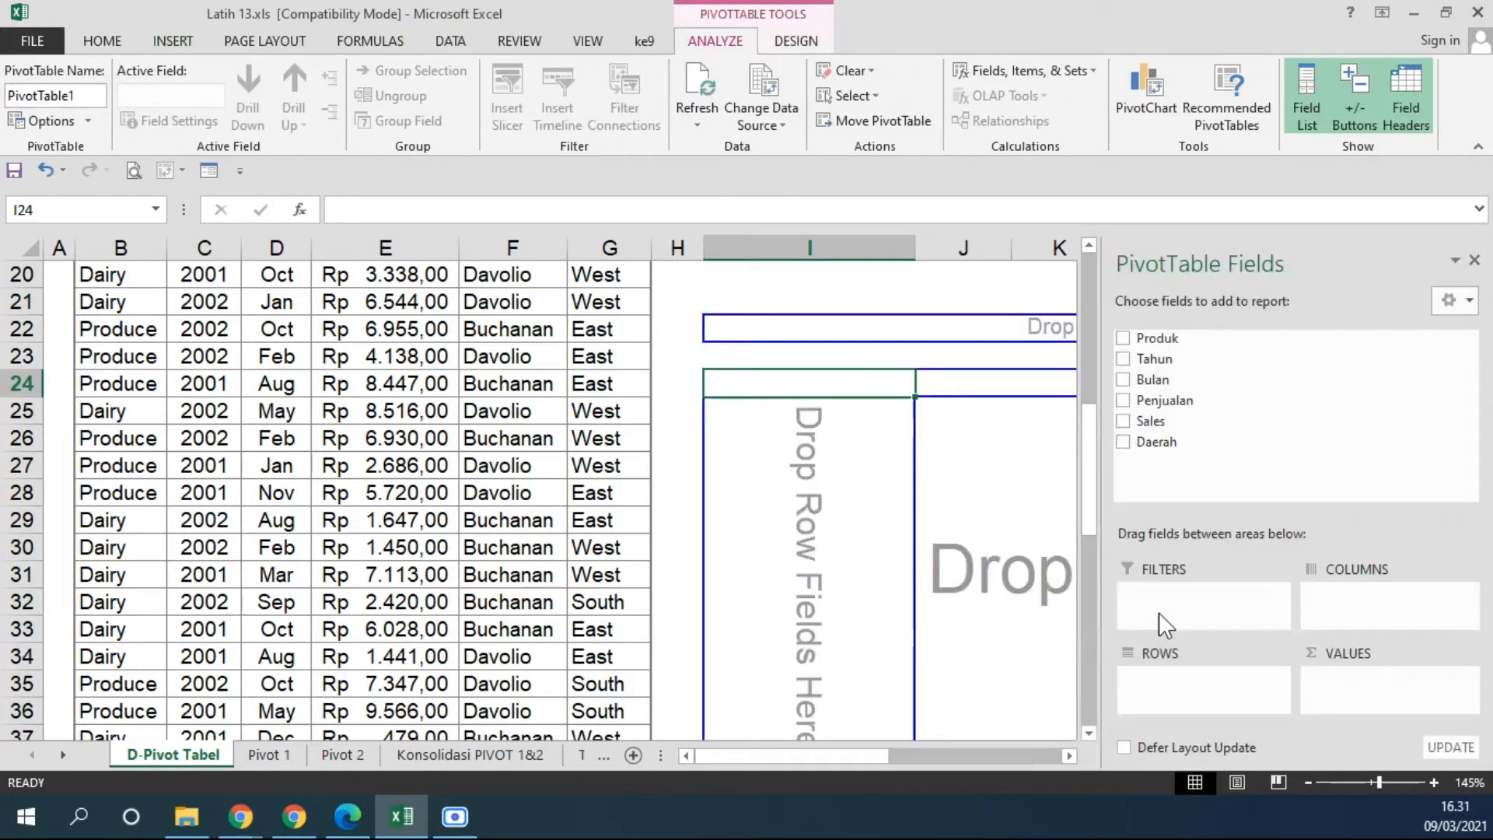
Add the Produk field to the row area of the empty PivotTable, following the product recap example.
{"action": "left_click_drag", "start_coordinate": [823, 751], "coordinate": [933, 759]}
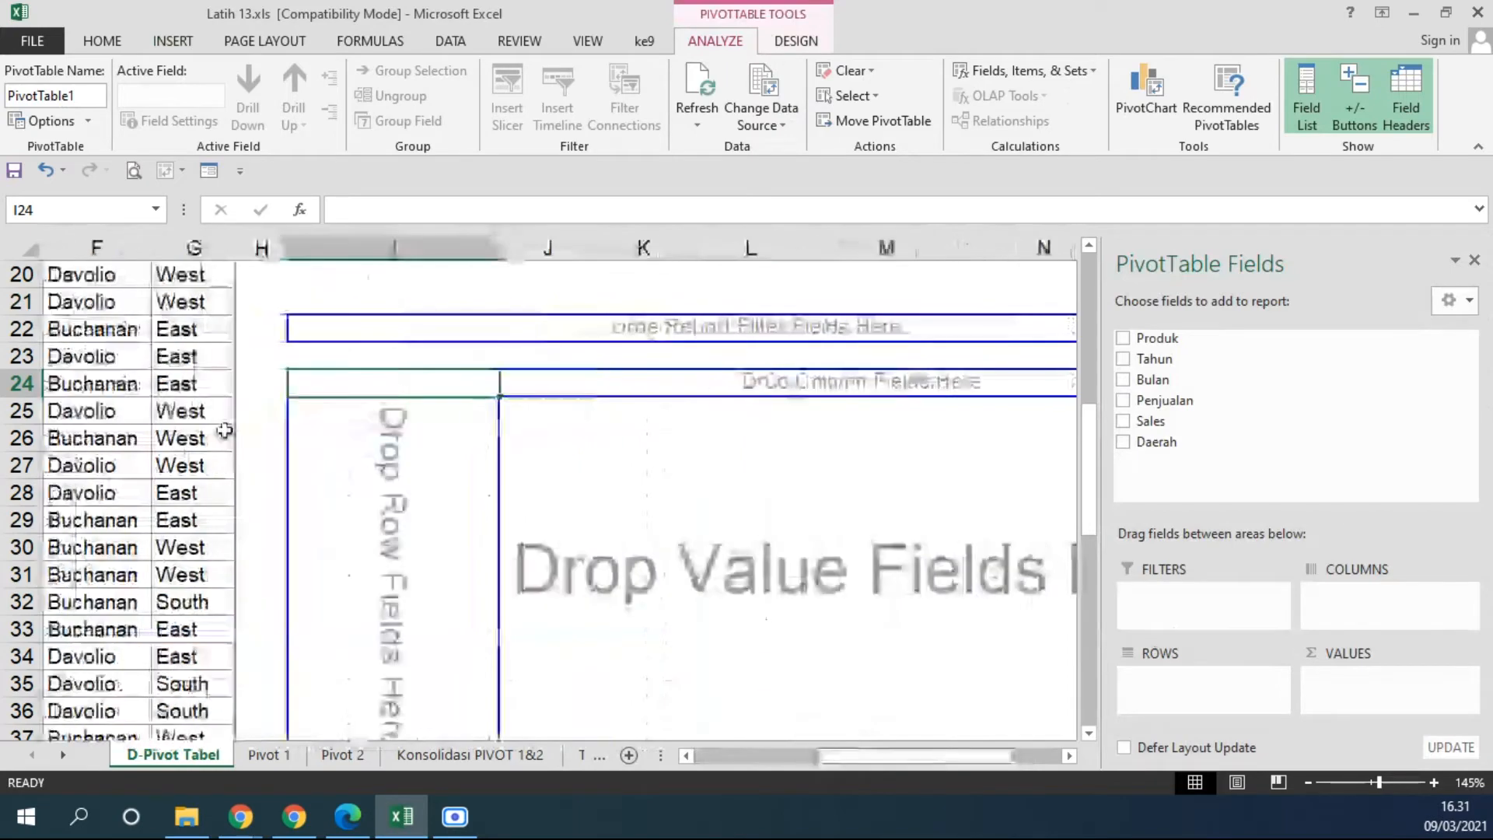
{"action": "scroll", "coordinate": [658, 494], "scroll_direction": "down", "scroll_amount": 3}
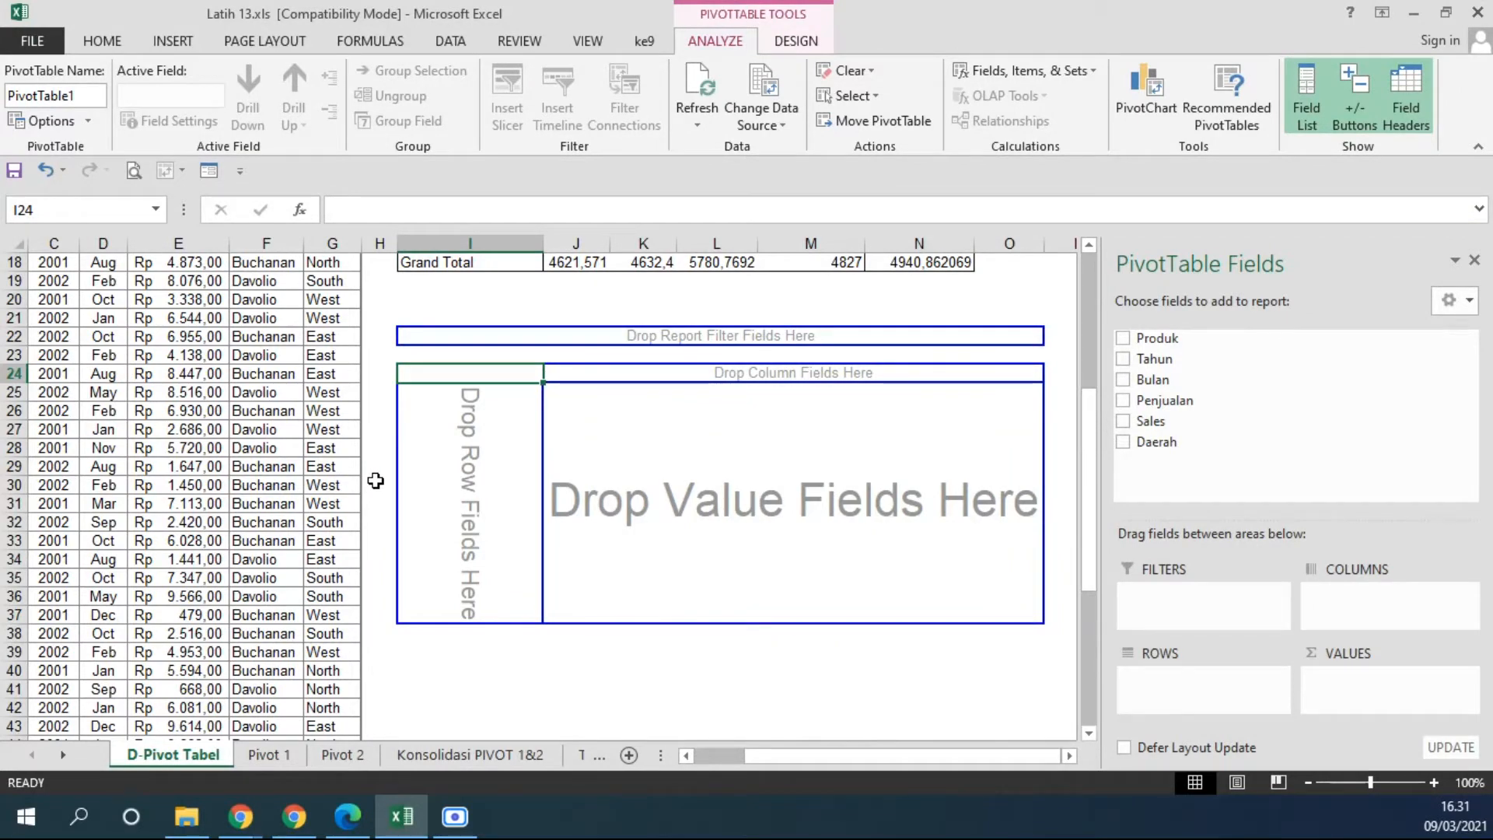
{"action": "scroll", "coordinate": [567, 416], "scroll_direction": "up", "scroll_amount": 6}
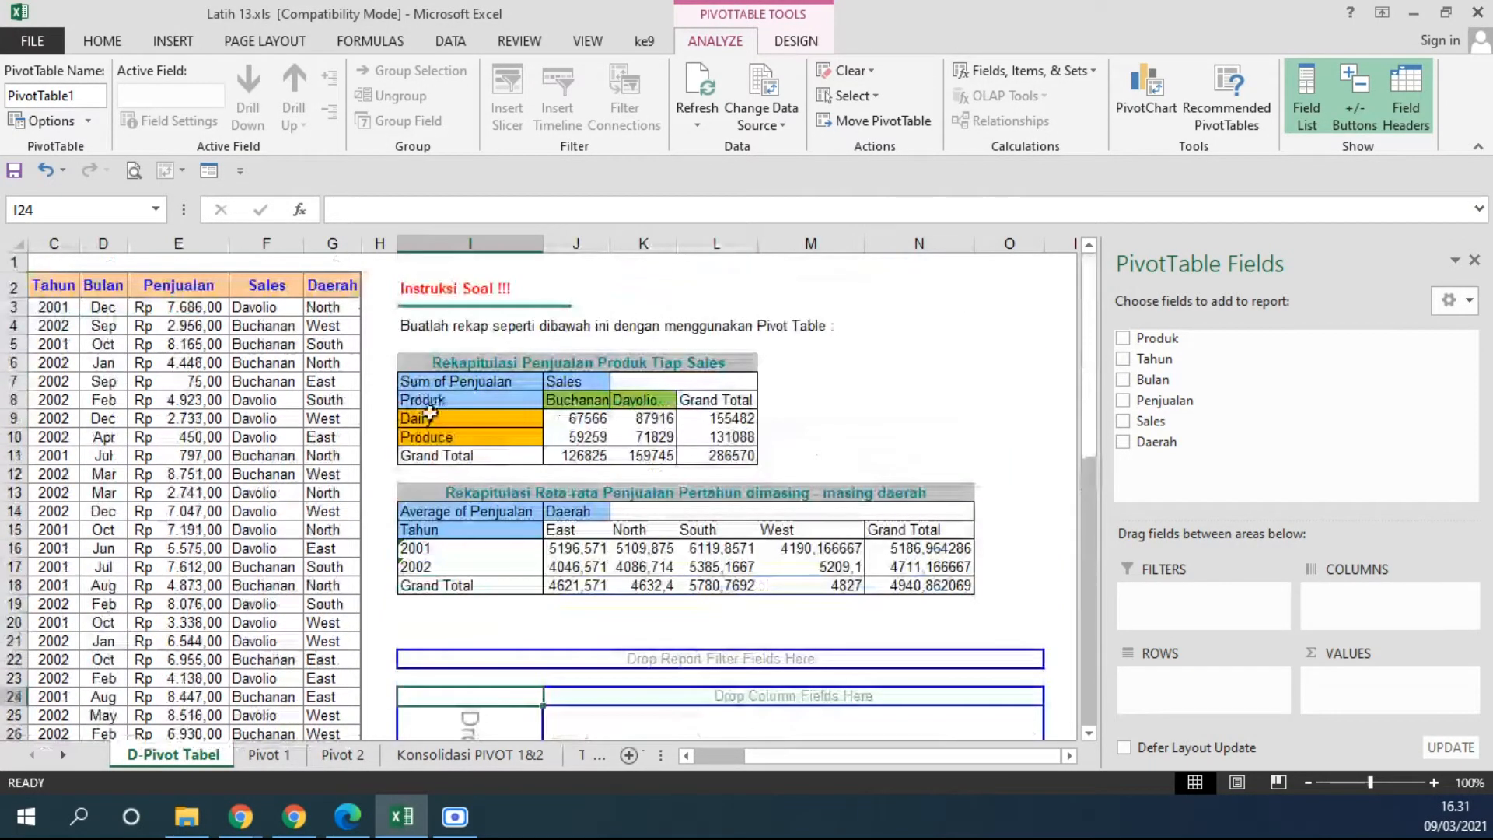
{"action": "scroll", "coordinate": [683, 483], "scroll_direction": "down", "scroll_amount": 5}
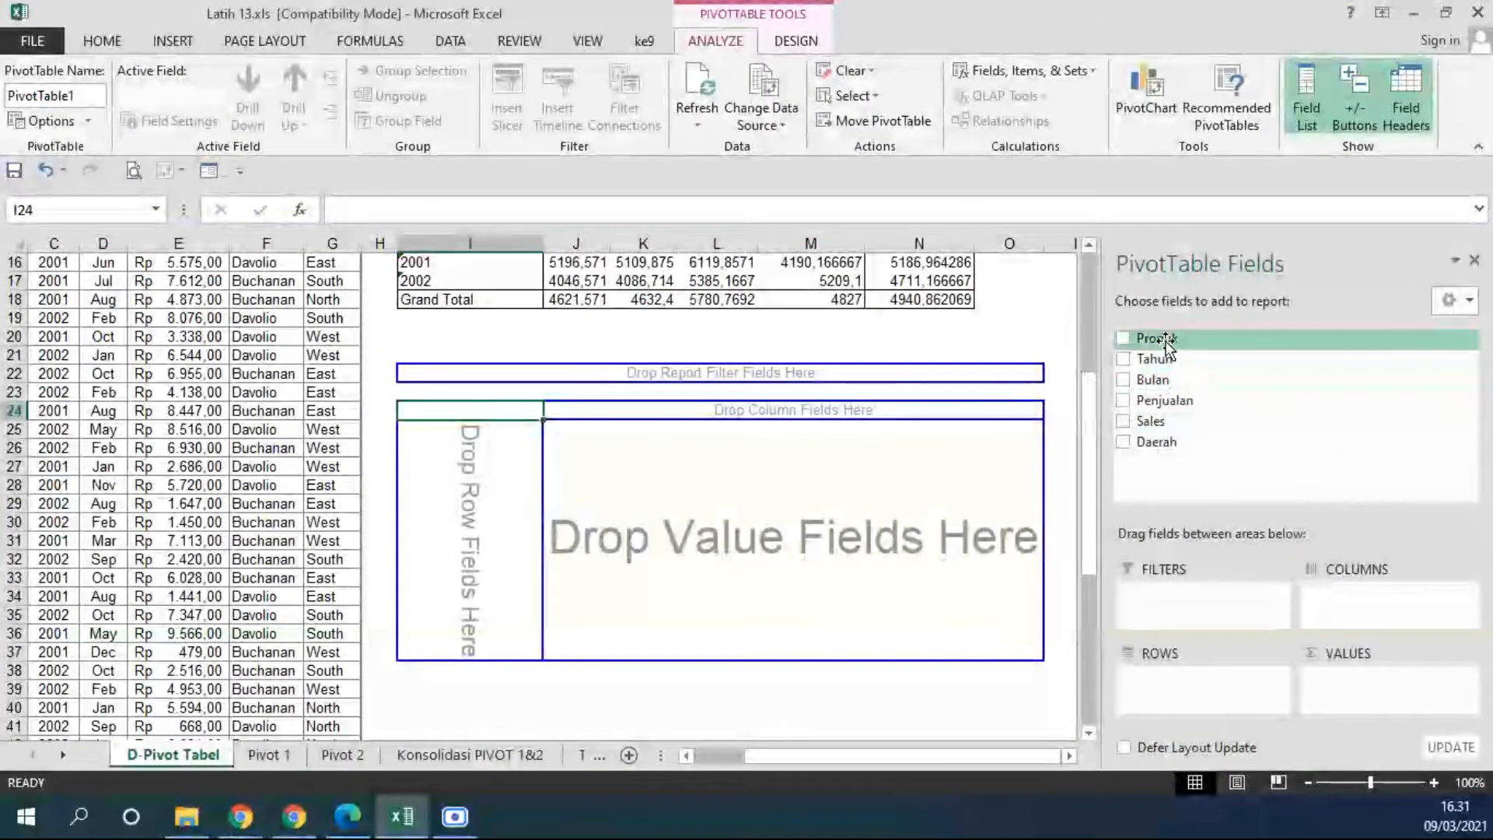
{"action": "left_click_drag", "start_coordinate": [1167, 342], "coordinate": [445, 496]}
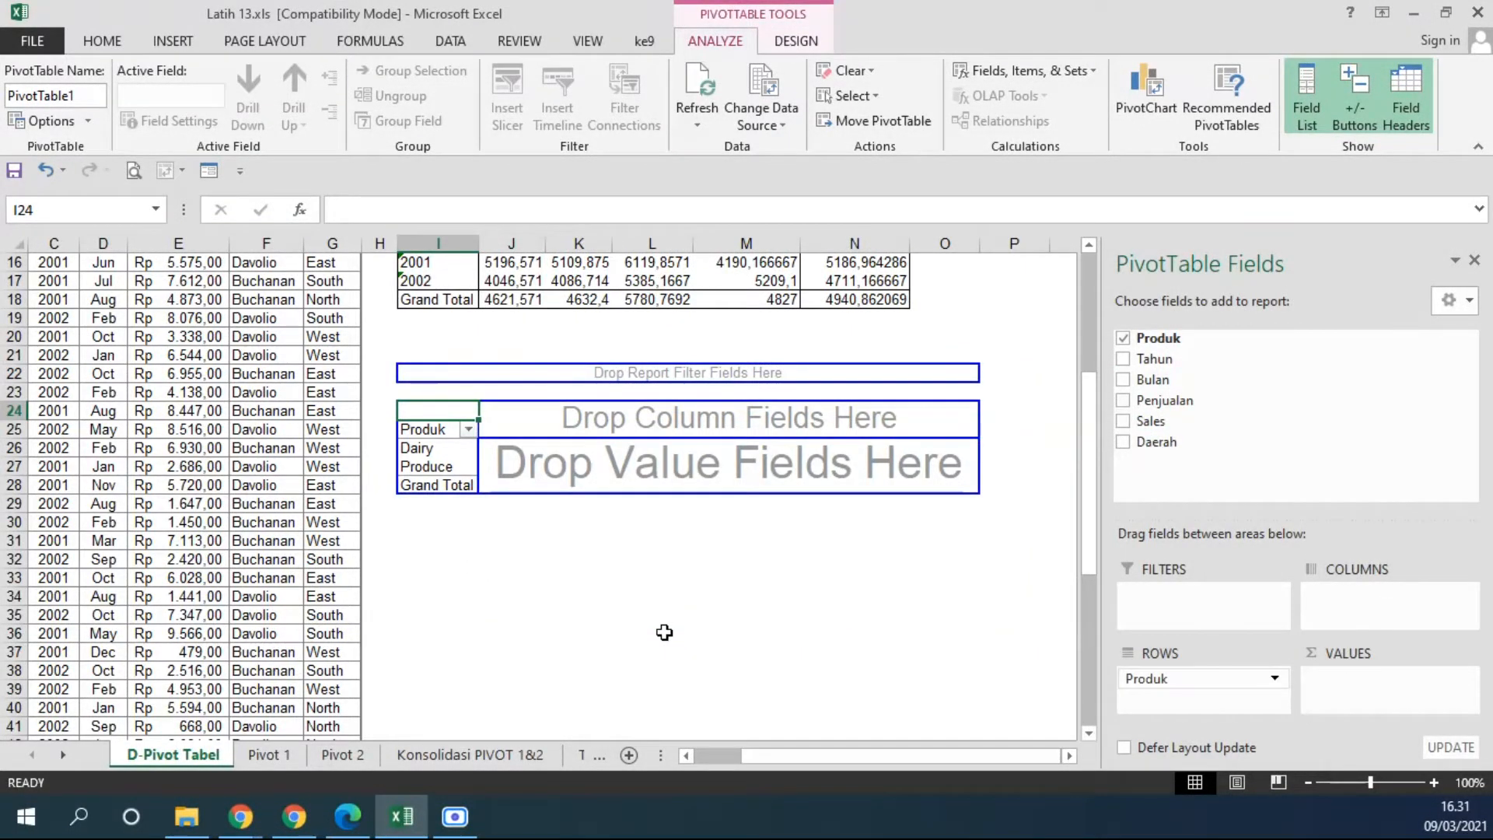
Add the Sales field to the PivotTable's column area, following the product recap example.
{"action": "scroll", "coordinate": [664, 632], "scroll_direction": "up", "scroll_amount": 4}
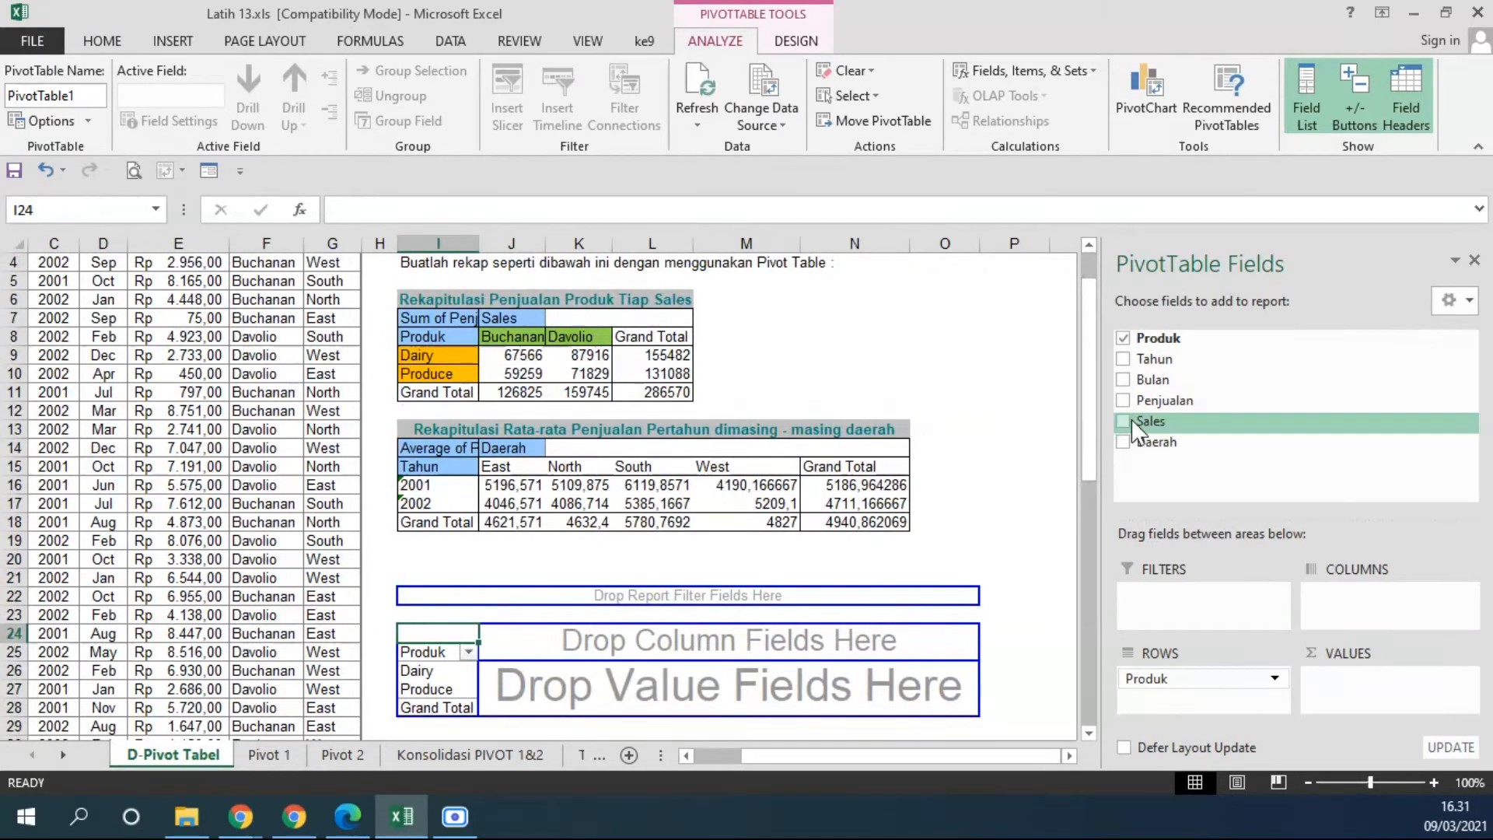
{"action": "scroll", "coordinate": [1158, 423], "scroll_direction": "down", "scroll_amount": 2}
{"action": "left_click_drag", "start_coordinate": [1160, 421], "coordinate": [610, 525]}
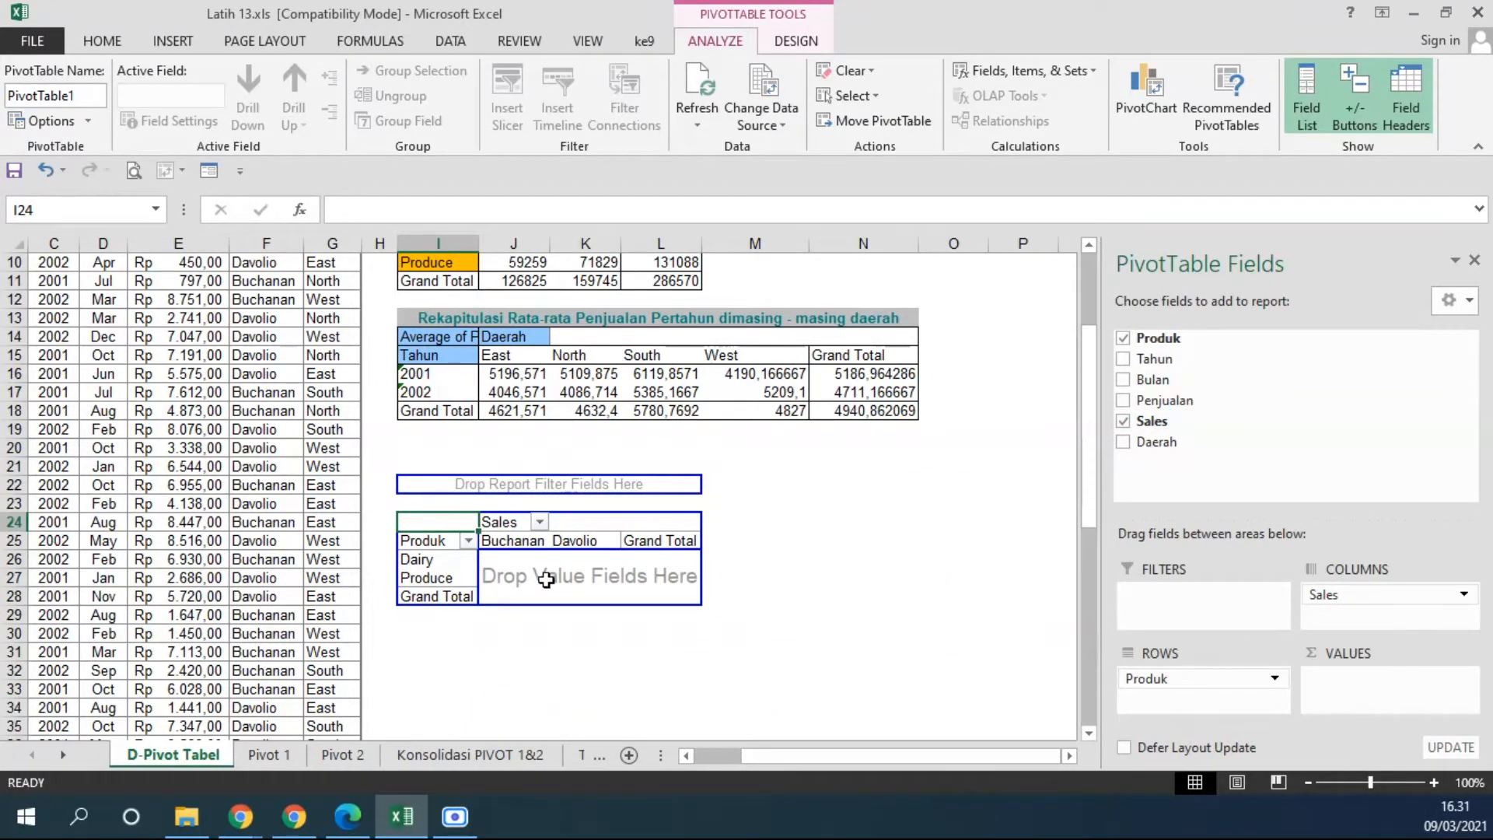
Add the Penjualan field to the PivotTable's values area, as in the product recap example.
{"action": "scroll", "coordinate": [819, 522], "scroll_direction": "up", "scroll_amount": 3}
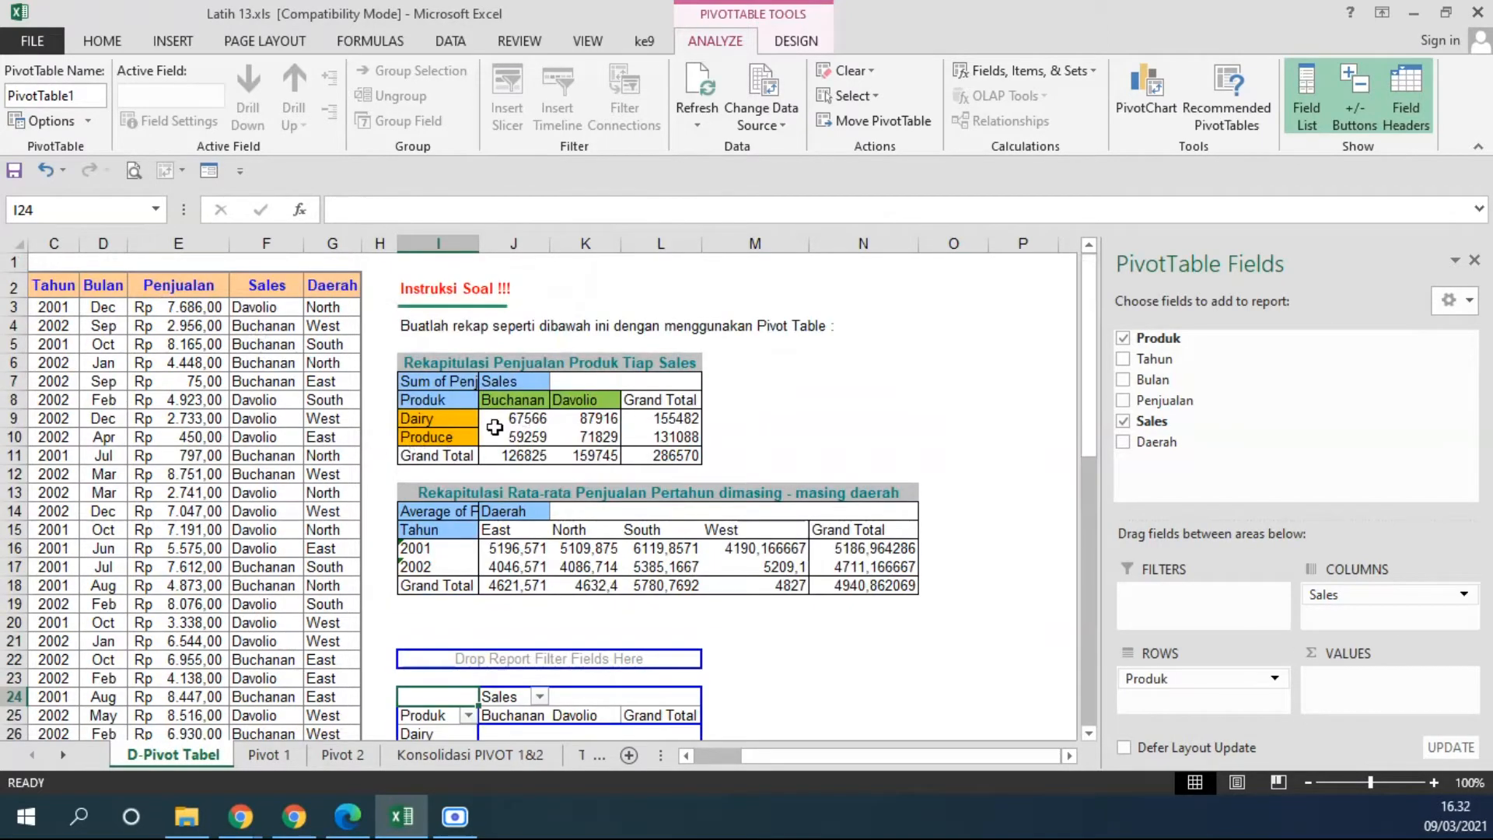
{"action": "scroll", "coordinate": [810, 441], "scroll_direction": "down", "scroll_amount": 3}
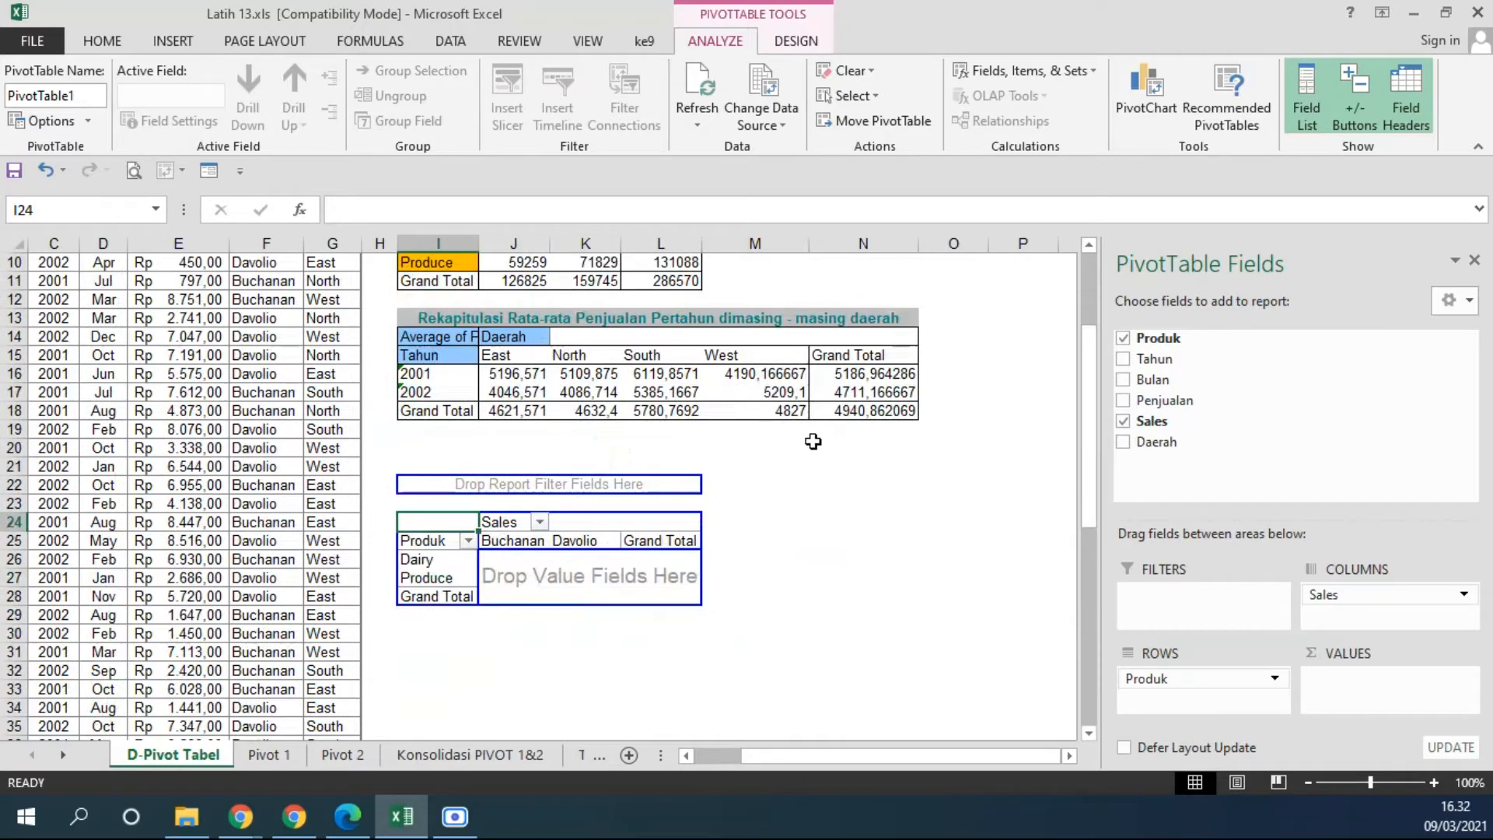
{"action": "left_click_drag", "start_coordinate": [1187, 401], "coordinate": [552, 570]}
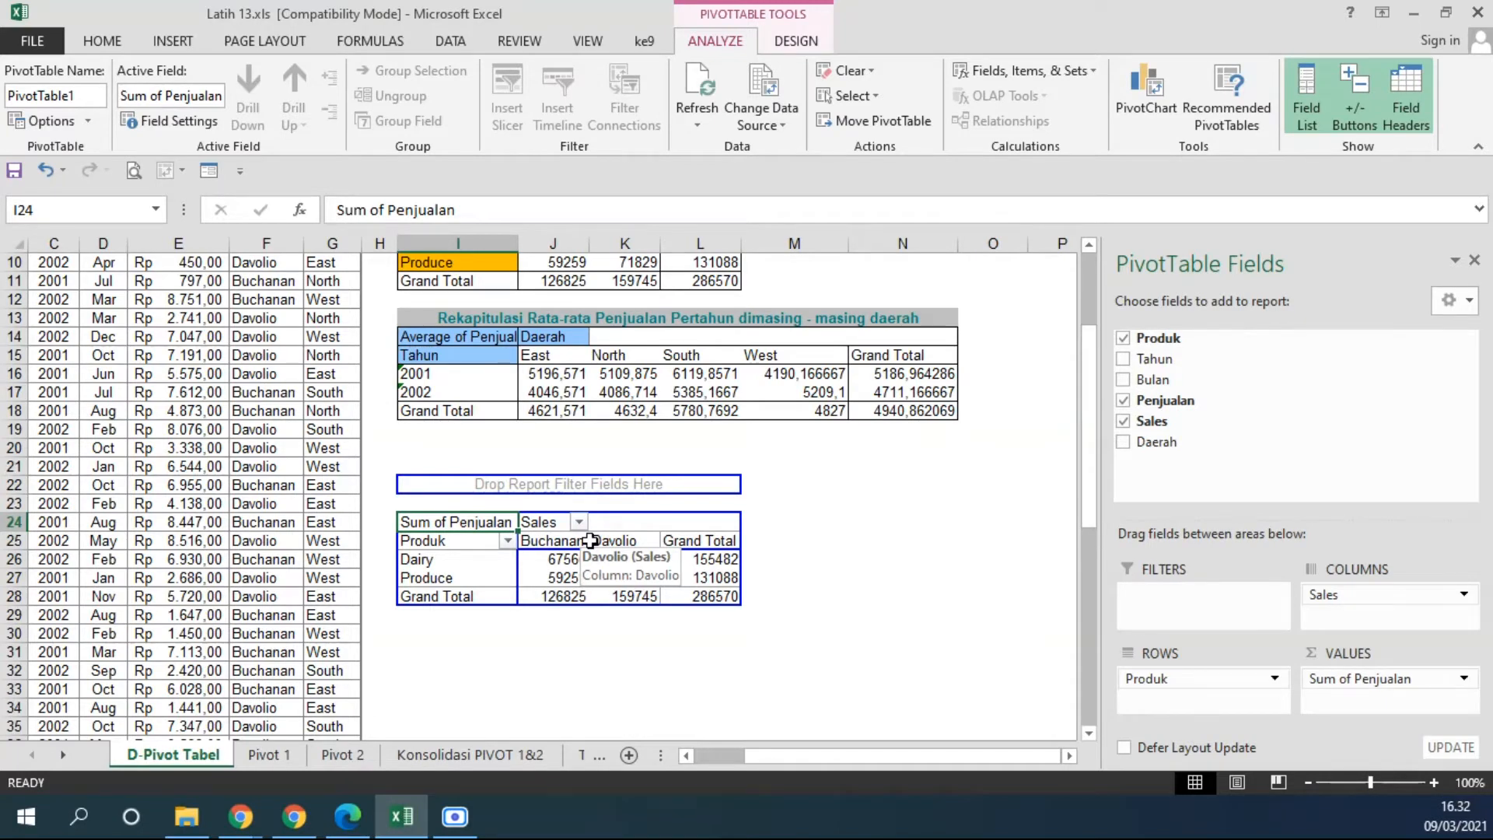
Change the value field settings of Penjualan in the new PivotTable so it is summarized by Average.
{"action": "right_click", "coordinate": [478, 528]}
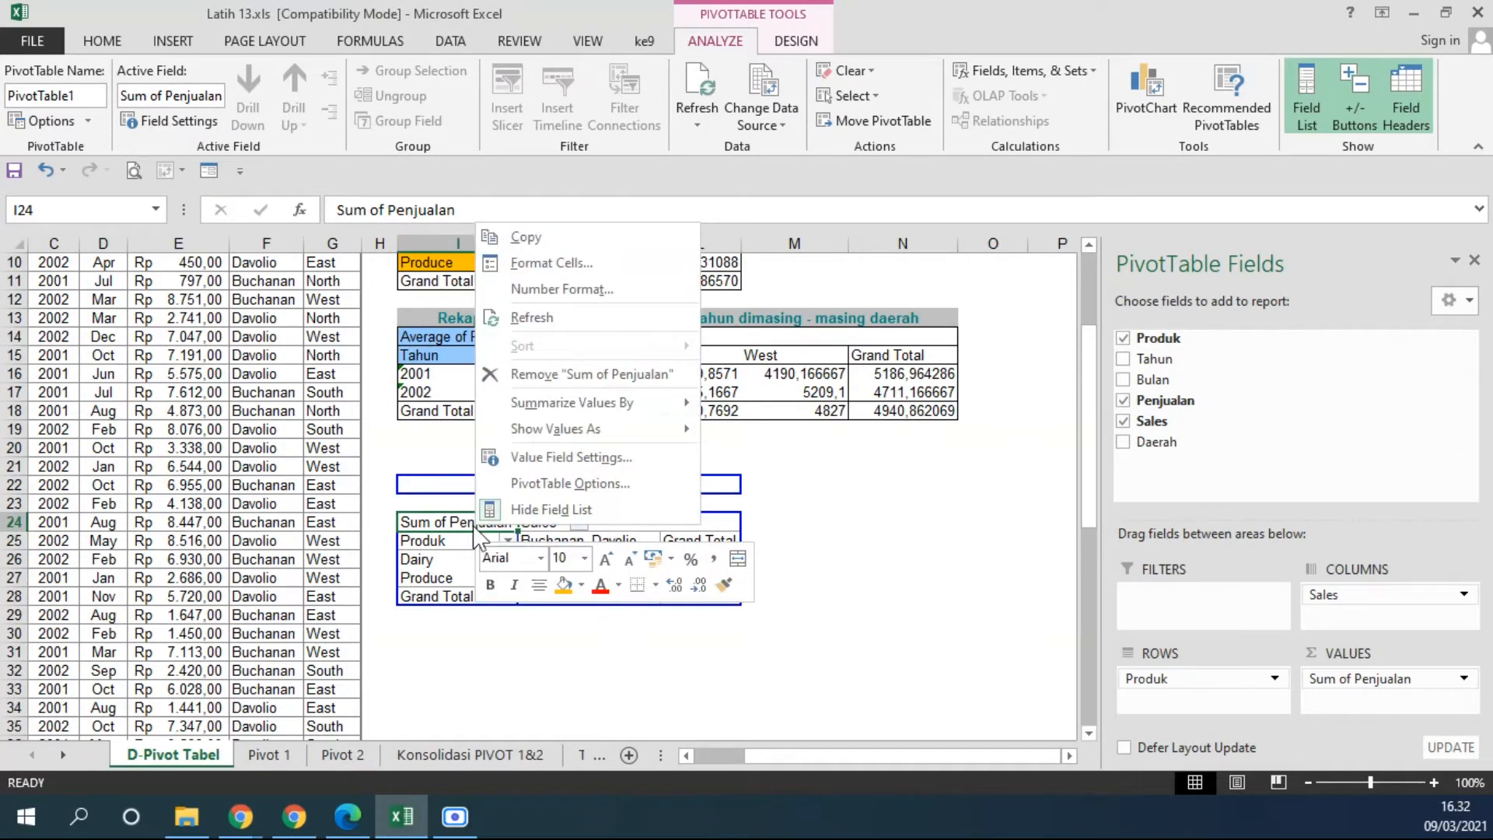
{"action": "left_click", "coordinate": [425, 518]}
{"action": "right_click", "coordinate": [433, 522]}
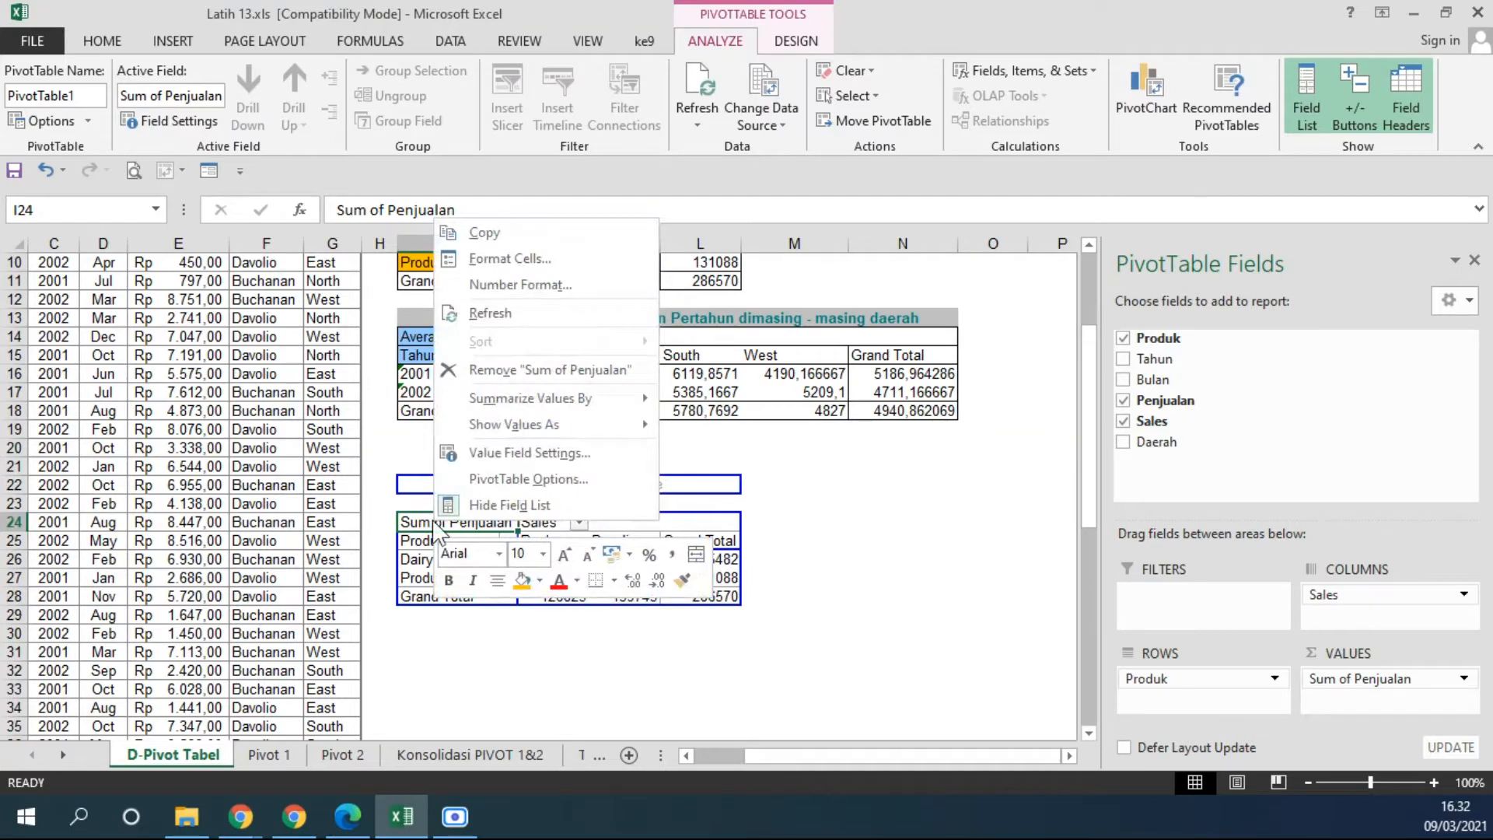
{"action": "left_click", "coordinate": [538, 459]}
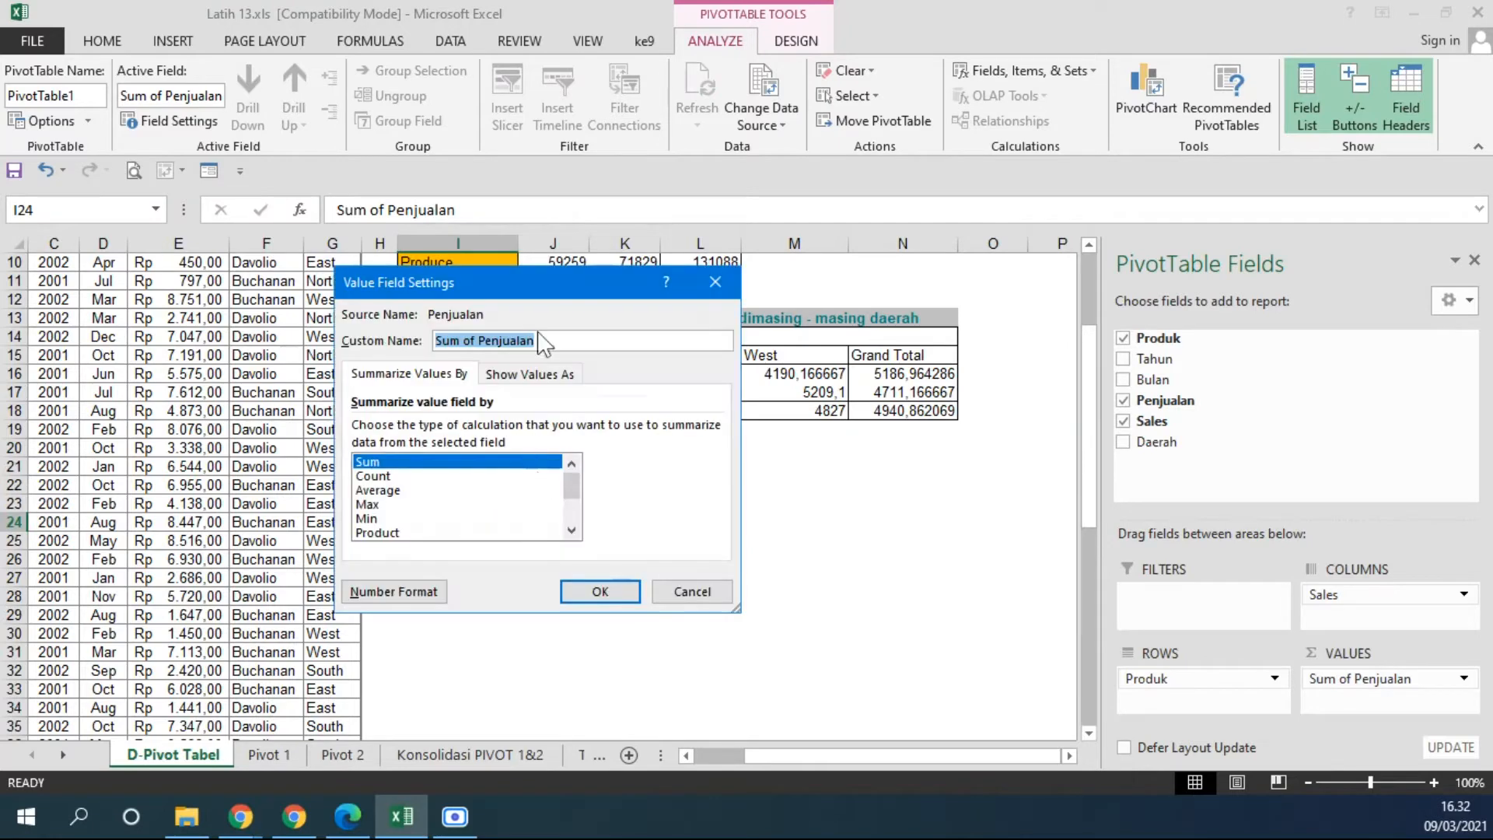
{"action": "left_click_drag", "start_coordinate": [695, 198], "coordinate": [920, 245]}
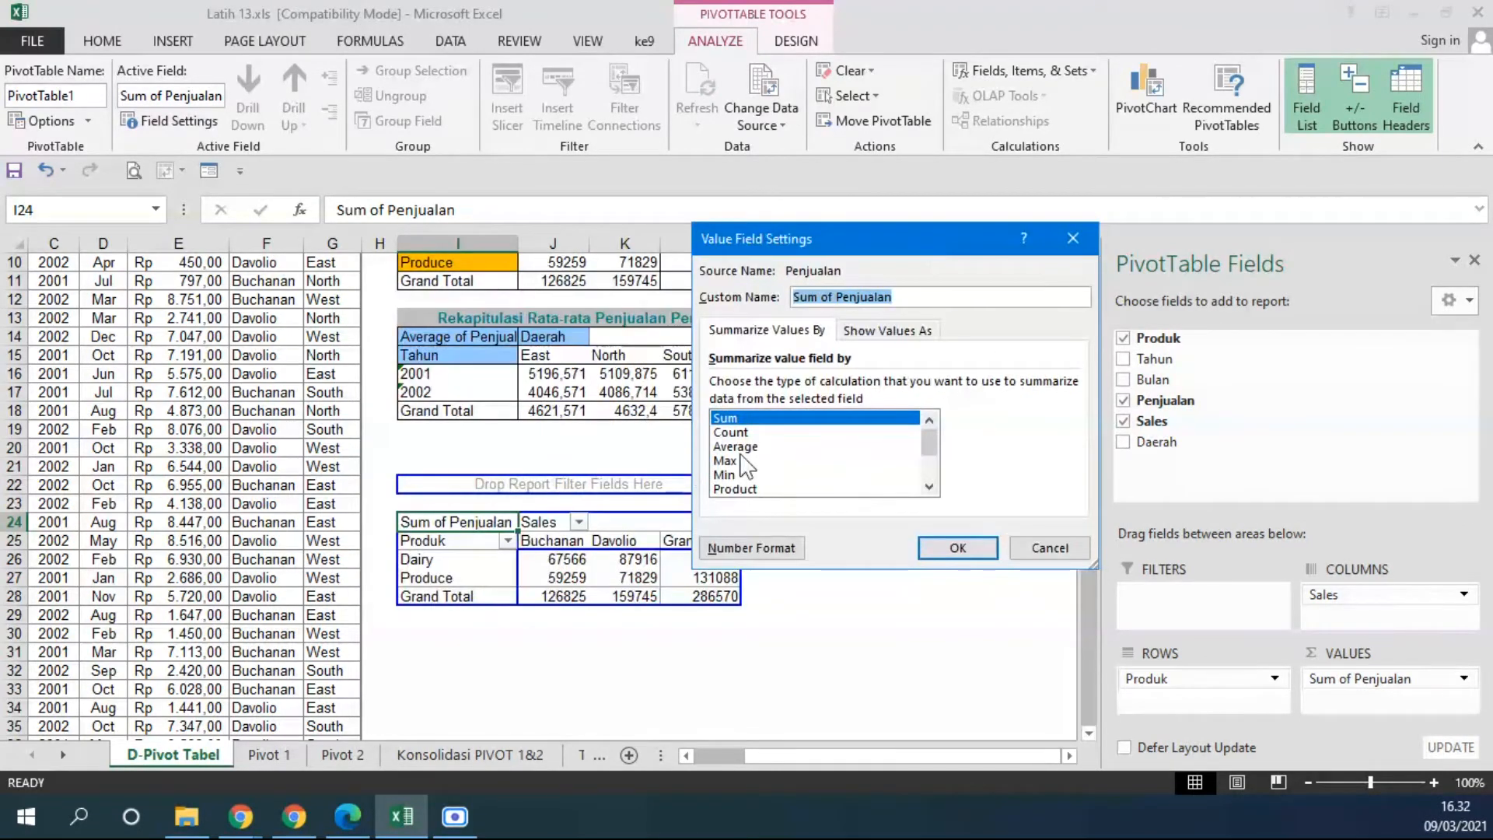
{"action": "left_click", "coordinate": [745, 435]}
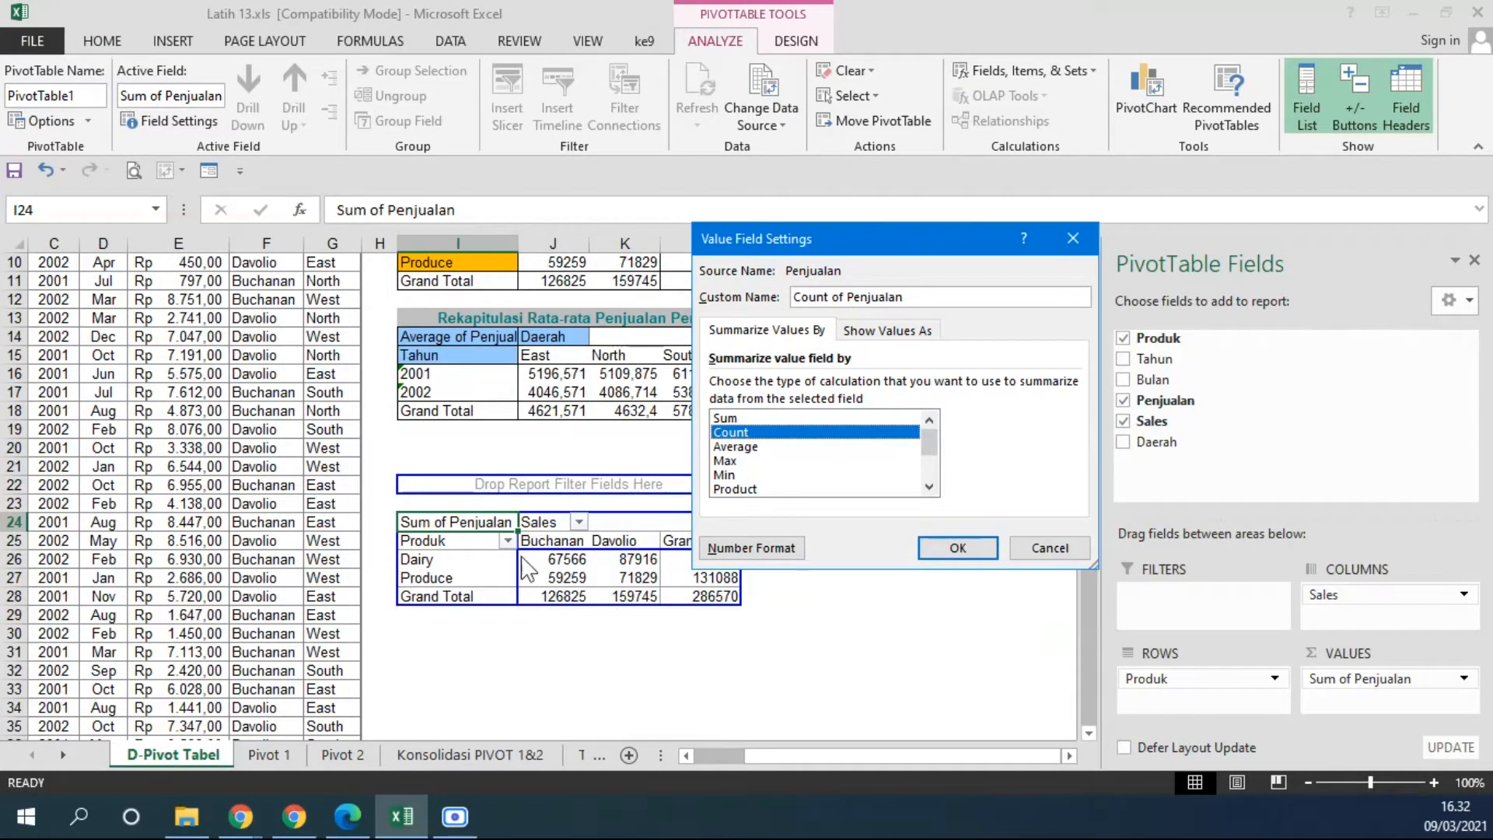
{"action": "left_click", "coordinate": [762, 447]}
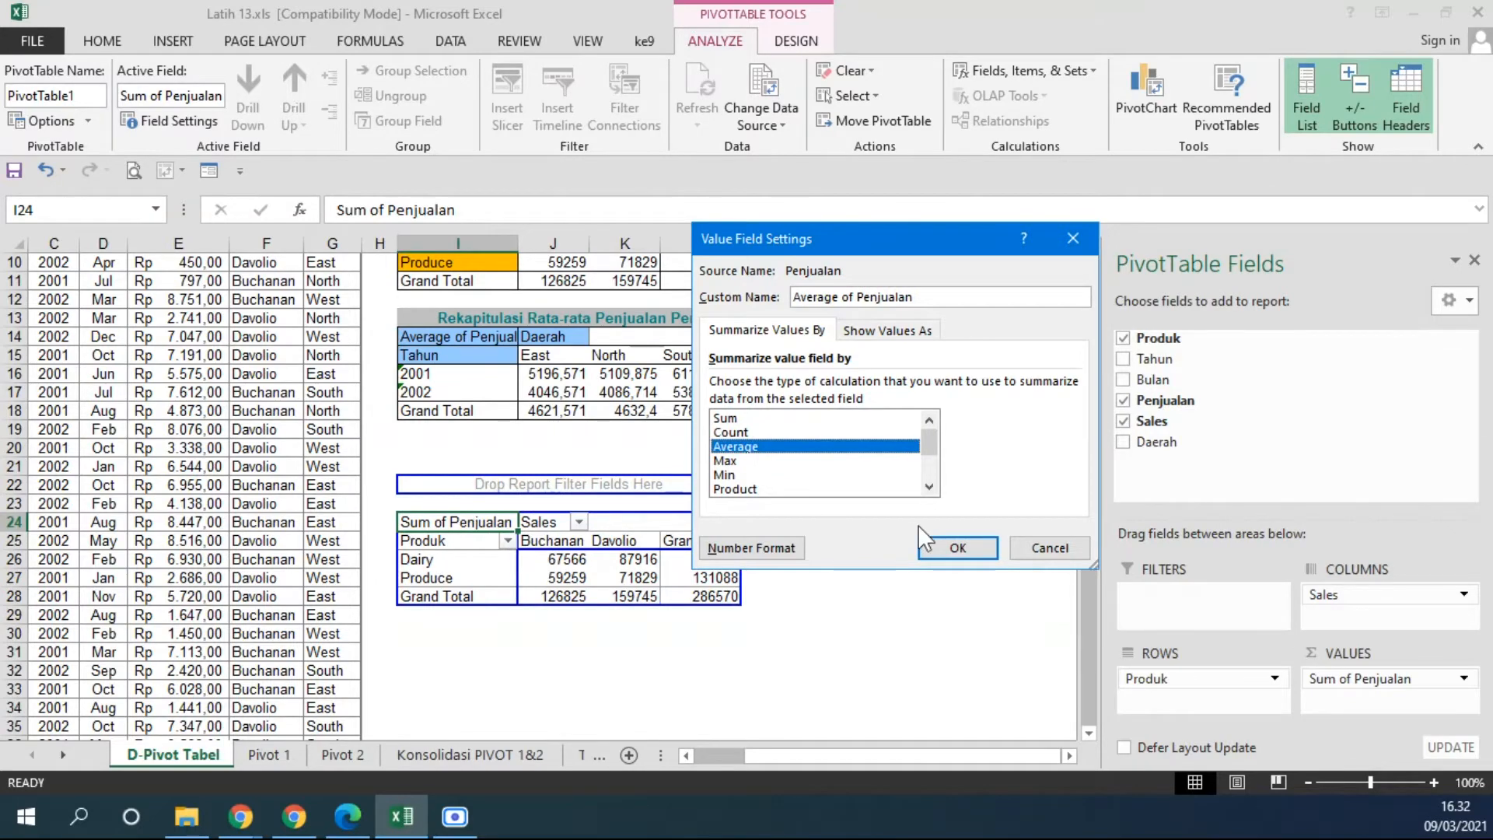
{"action": "left_click", "coordinate": [943, 549]}
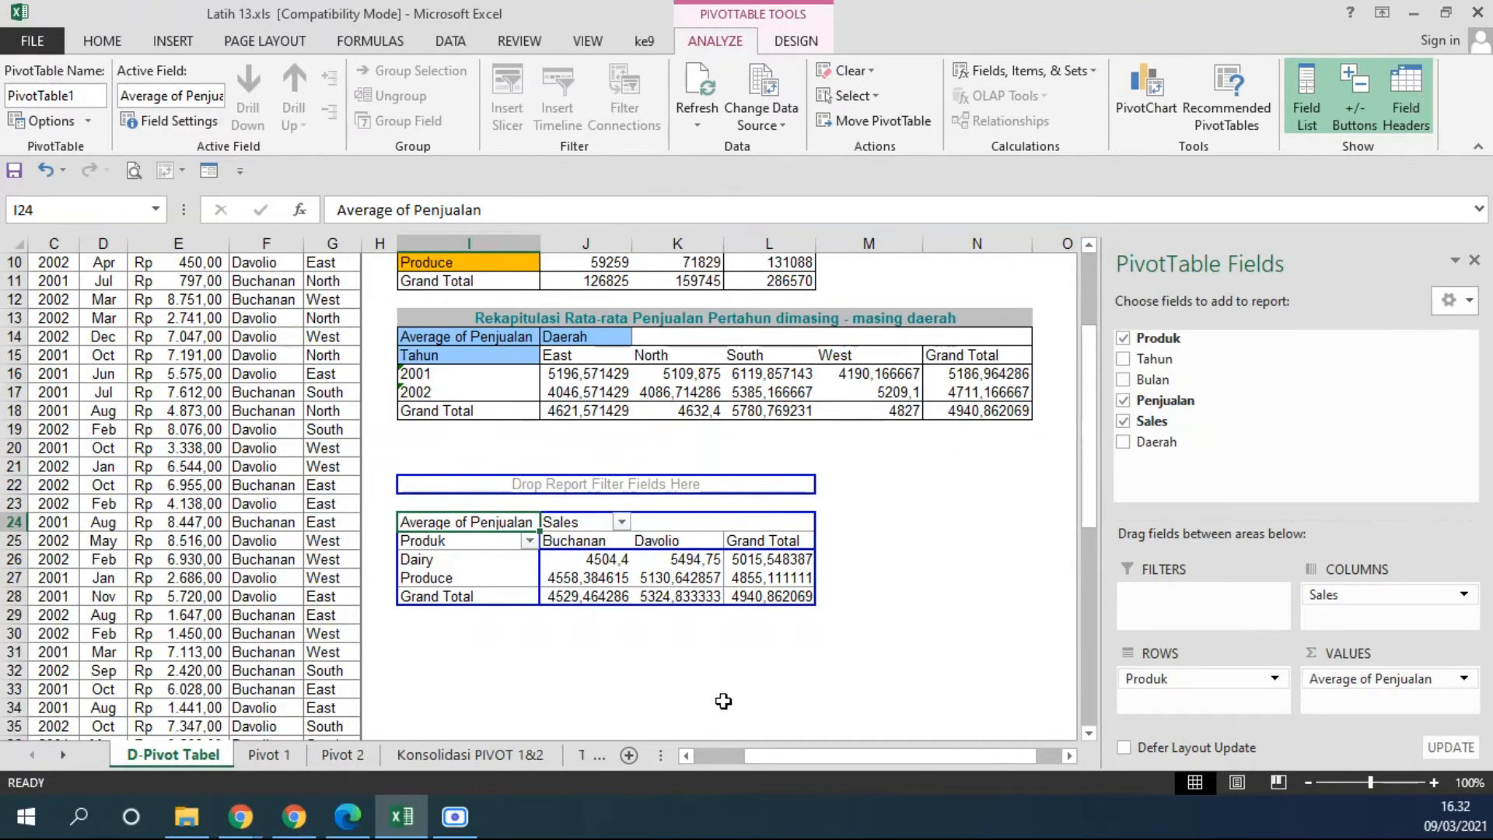
Summarize the PivotTable's Penjualan values by Sum and fit column I to its contents.
{"action": "left_click", "coordinate": [750, 704]}
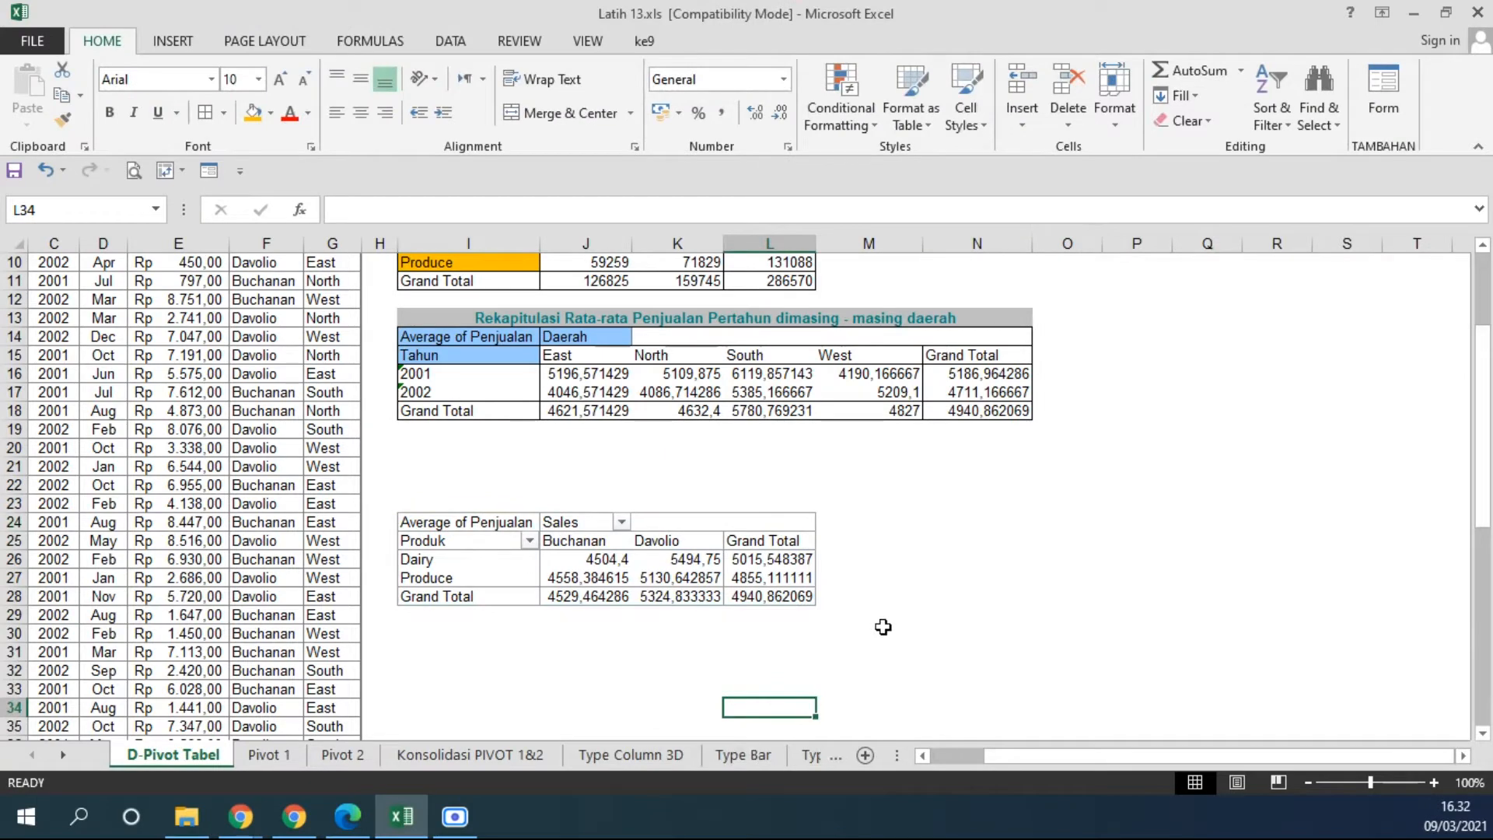
{"action": "left_click", "coordinate": [485, 523]}
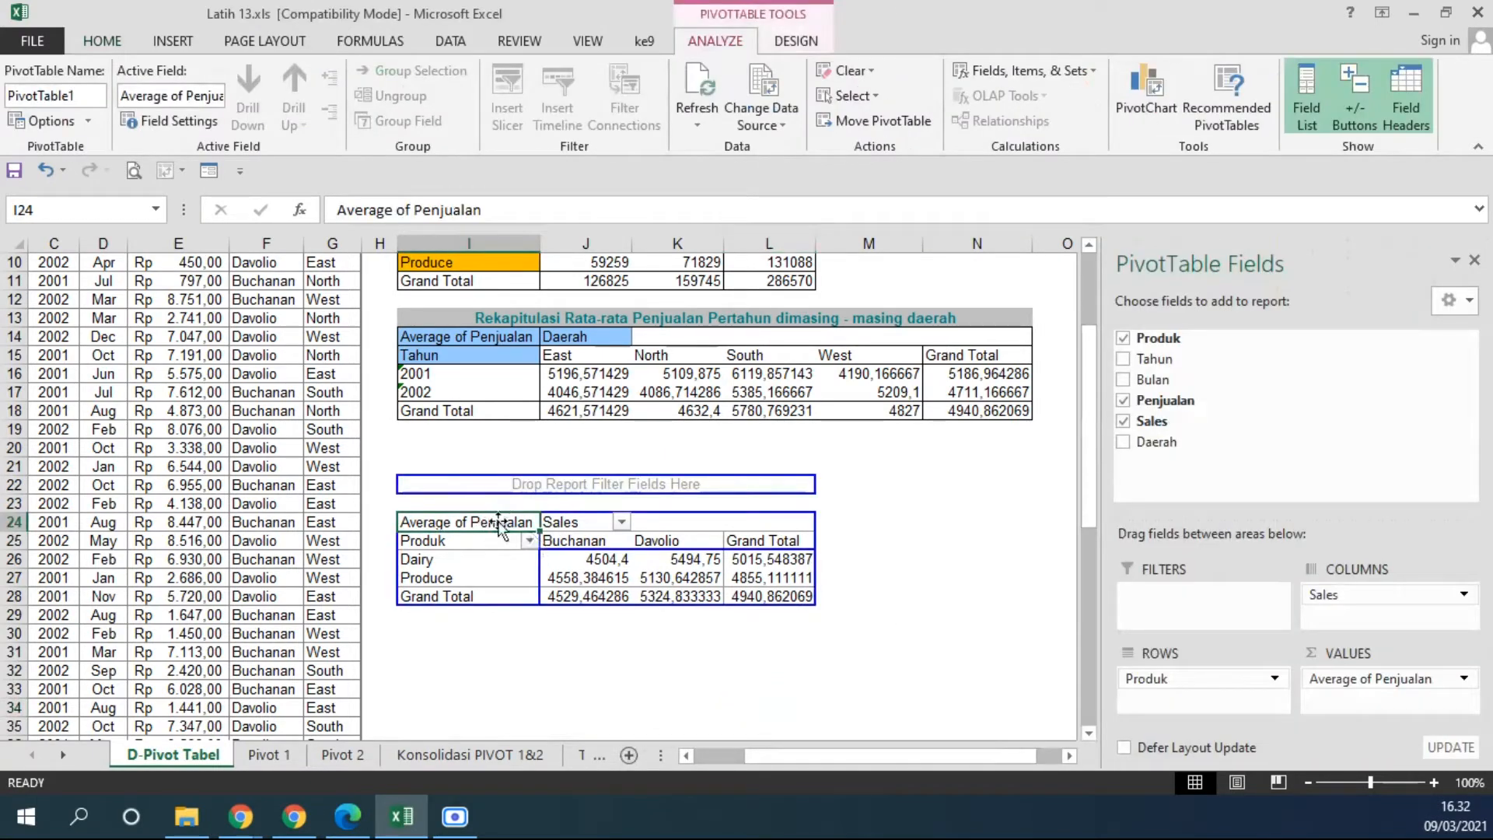
{"action": "right_click", "coordinate": [499, 524]}
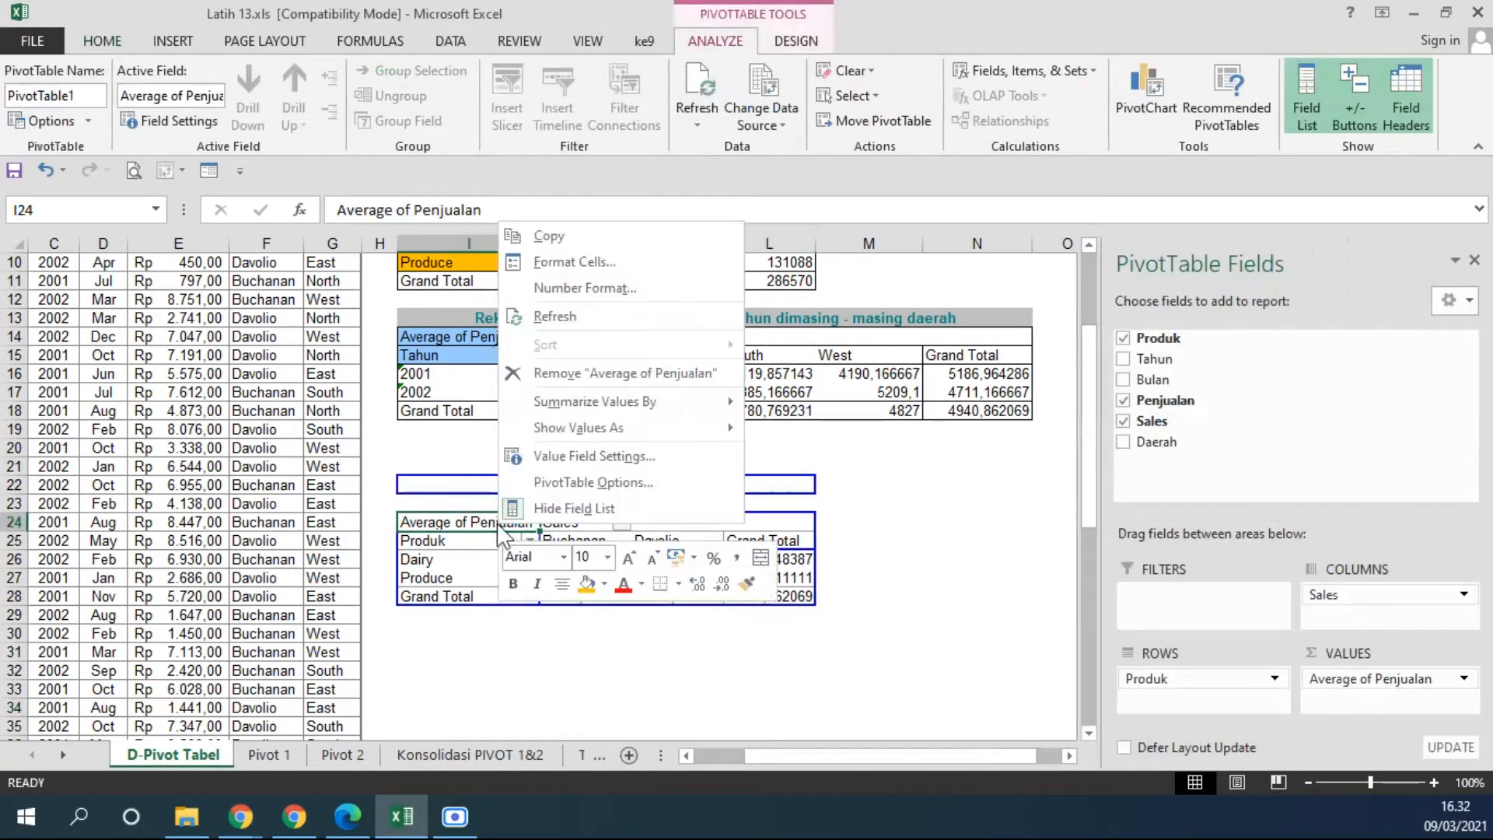
{"action": "left_click", "coordinate": [594, 456]}
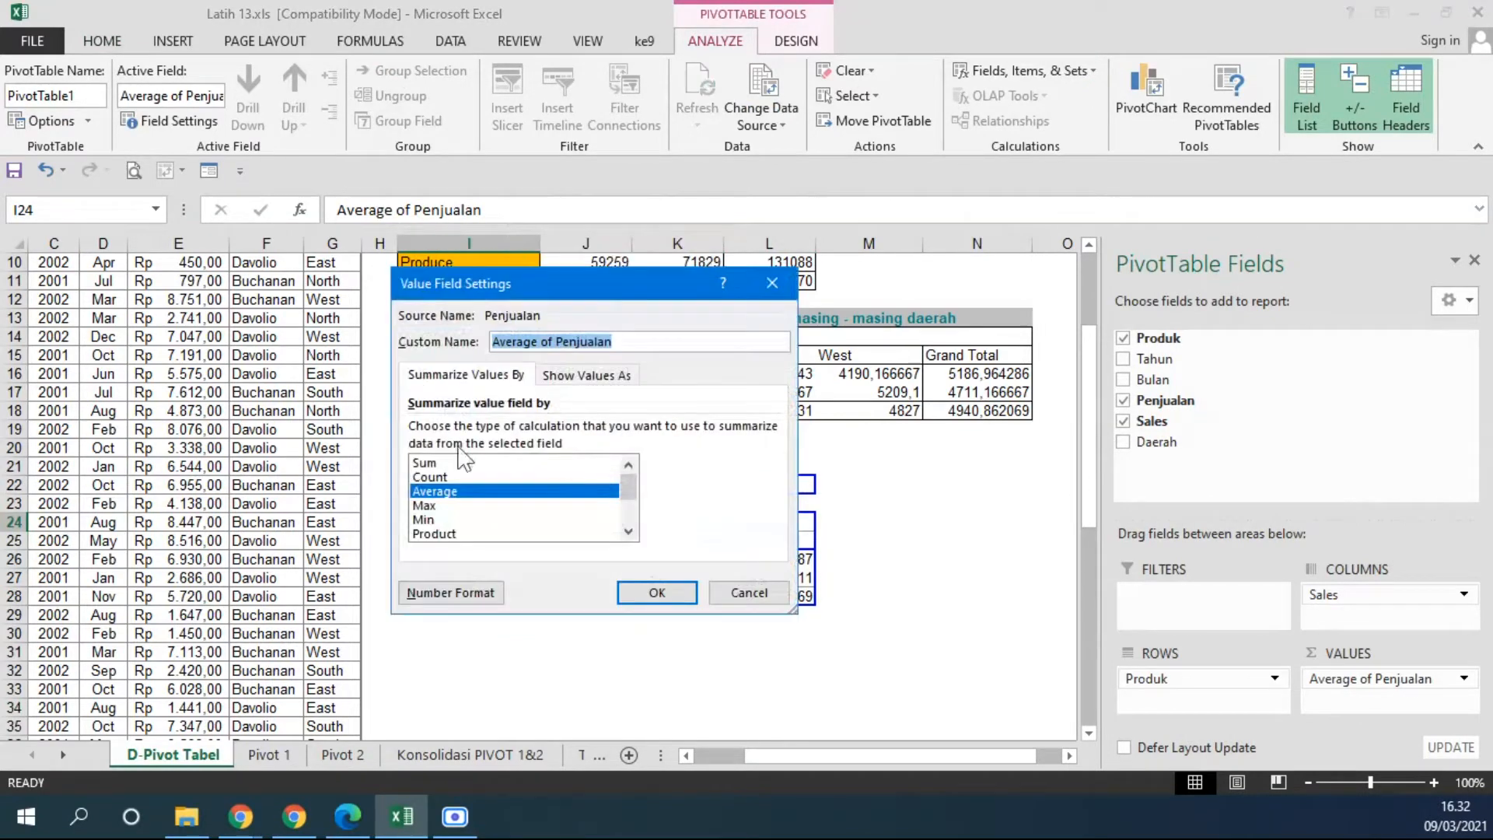
{"action": "left_click", "coordinate": [432, 463]}
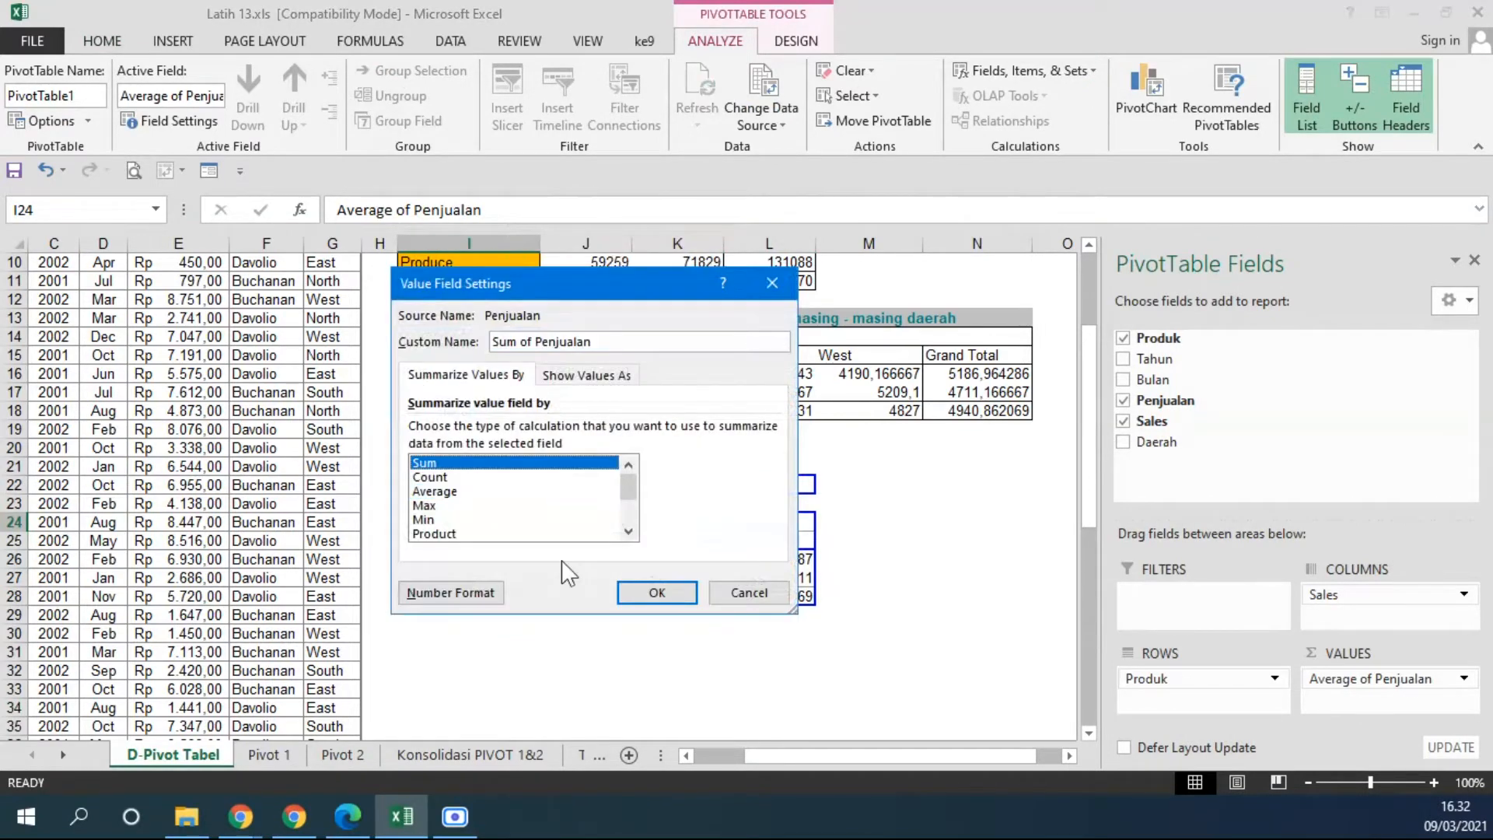
{"action": "left_click", "coordinate": [626, 594]}
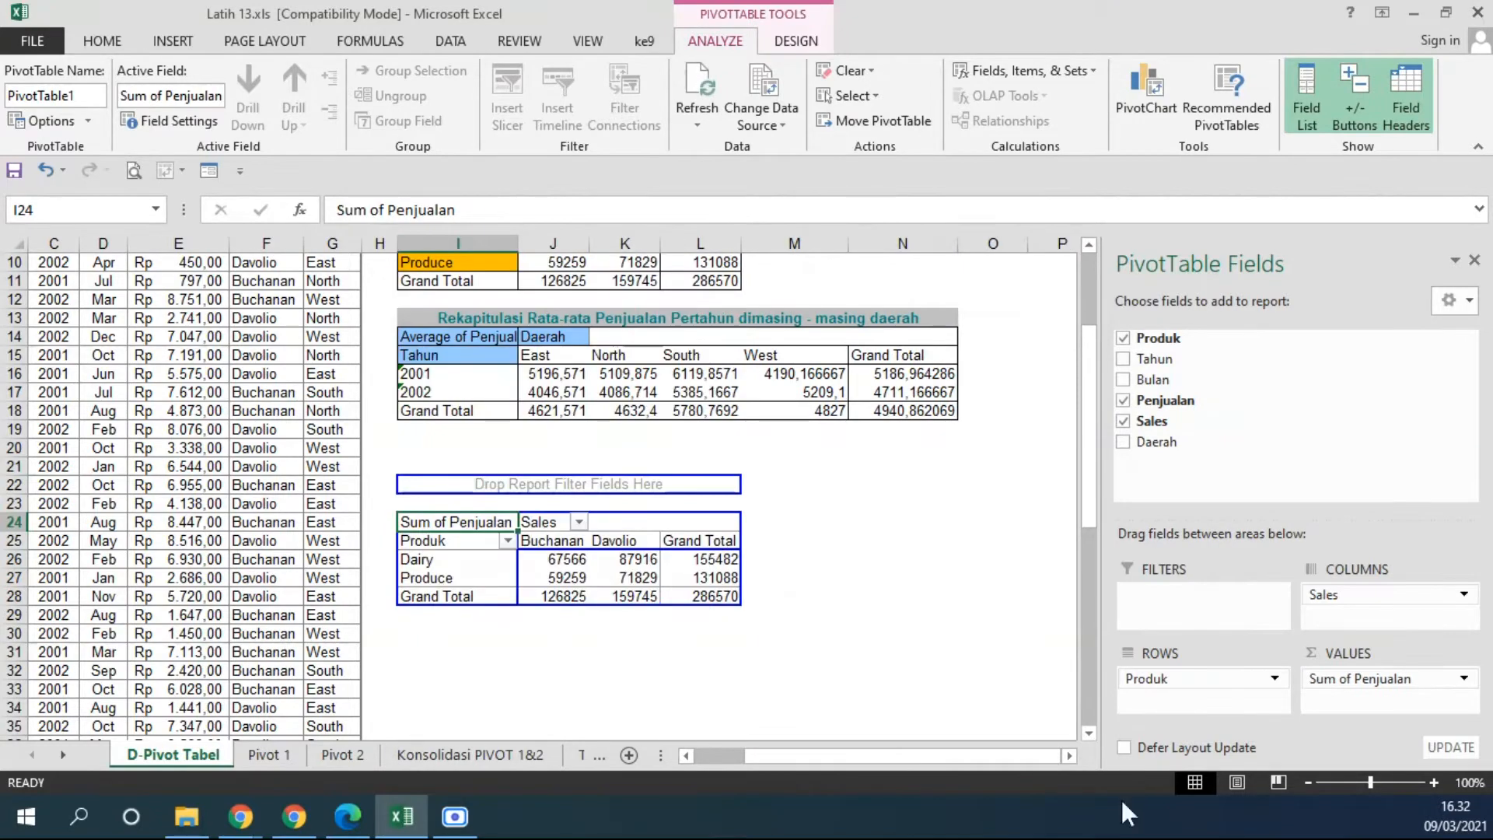
{"action": "double_click", "coordinate": [517, 243]}
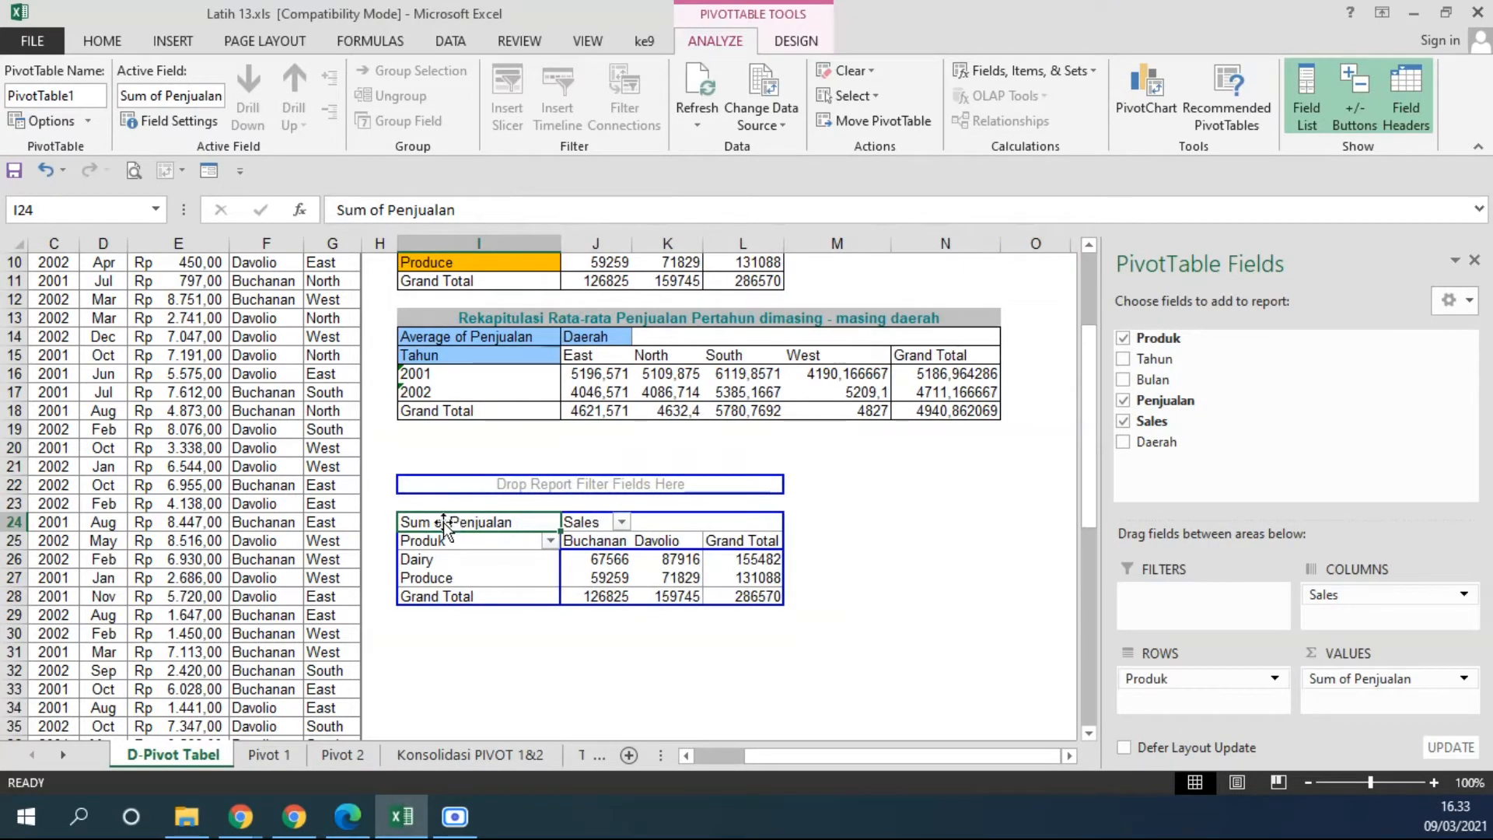
Give the PivotTable's value field the custom name Total Penjualan and widen column I slightly.
{"action": "right_click", "coordinate": [479, 526]}
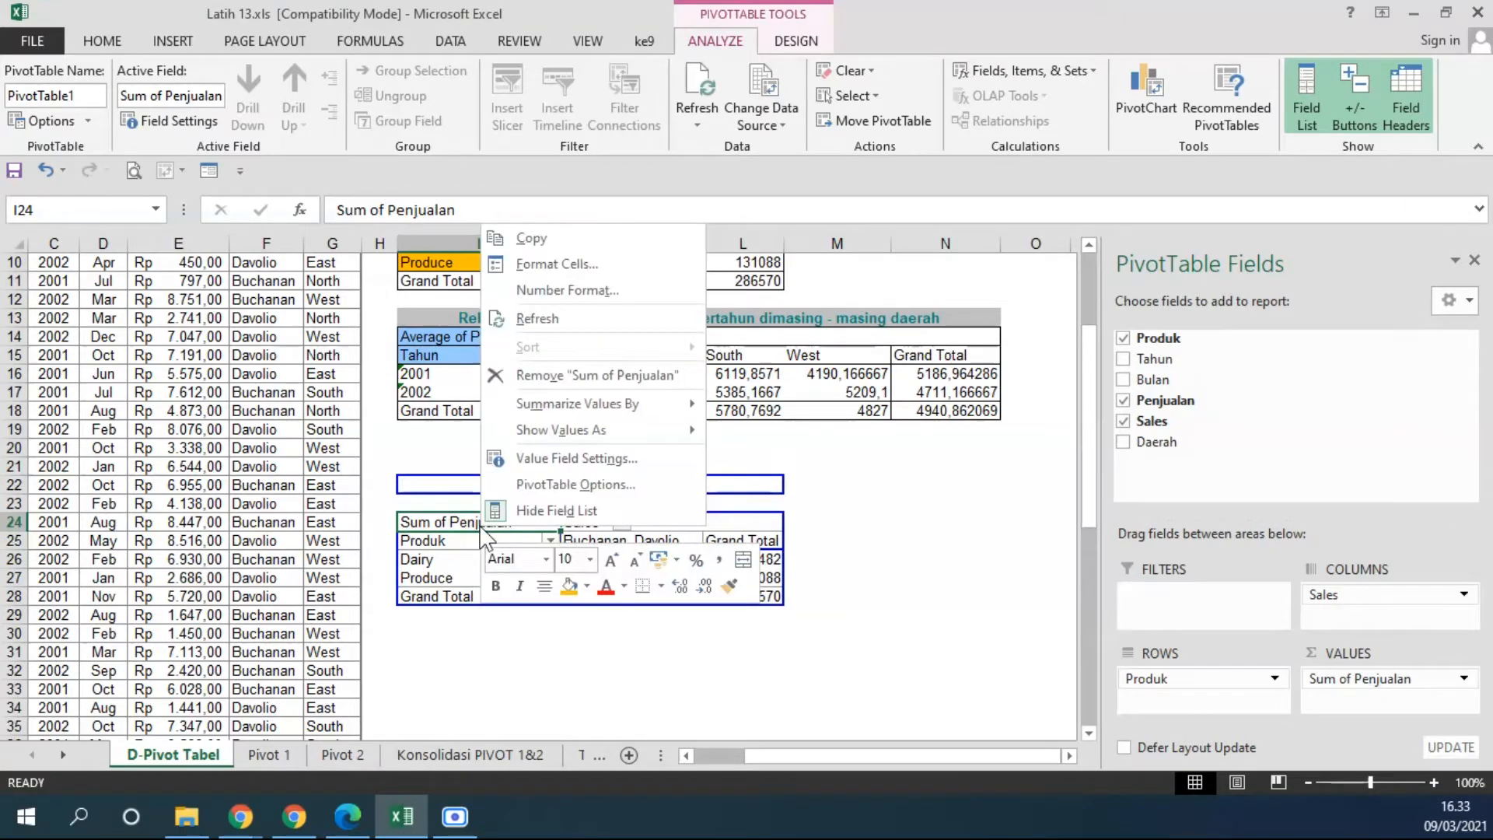
{"action": "left_click", "coordinate": [580, 458]}
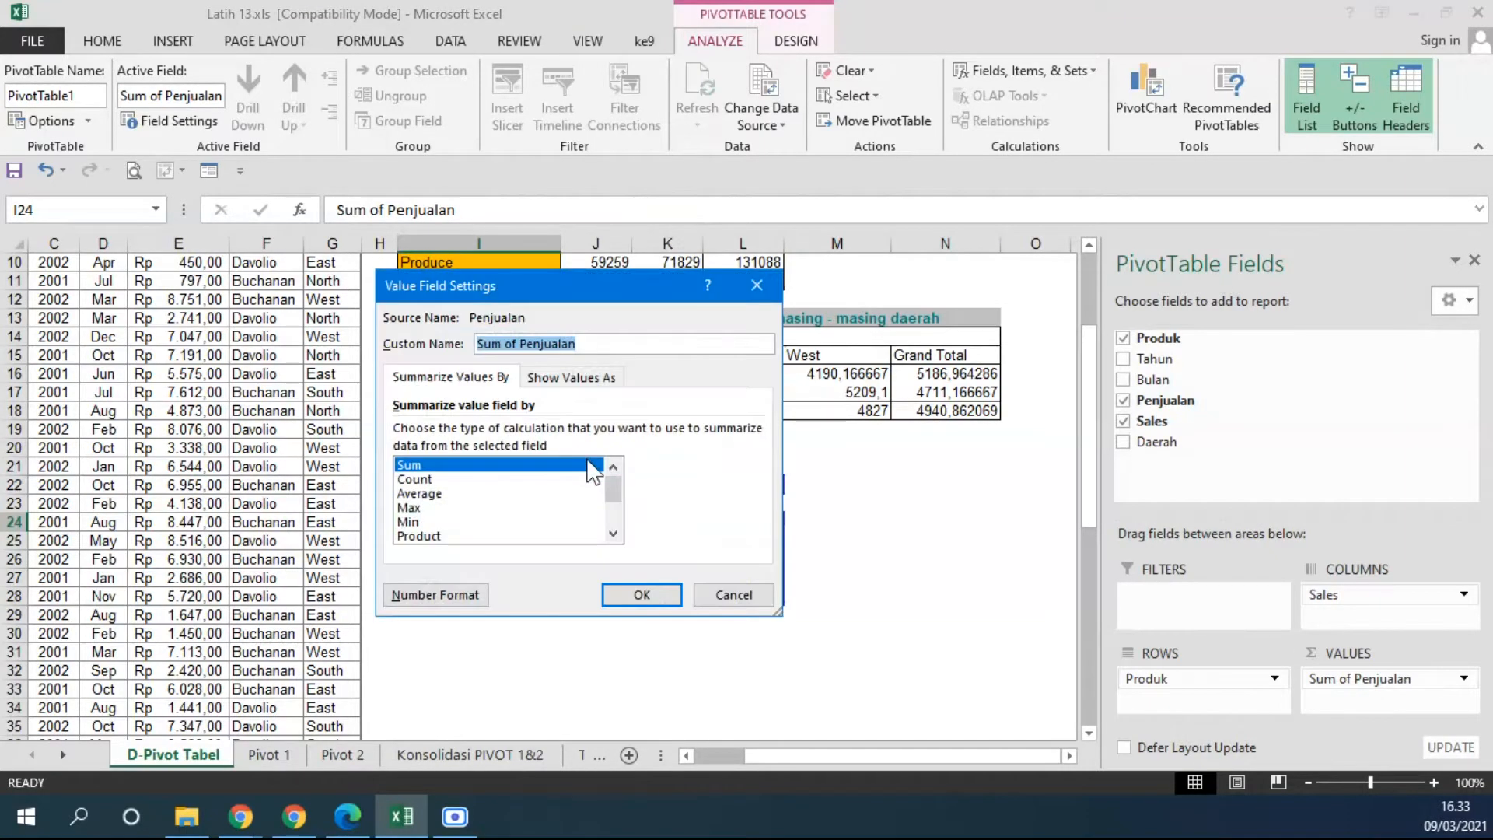
{"action": "left_click_drag", "start_coordinate": [610, 343], "coordinate": [464, 343]}
{"action": "type", "text": "Total Pen"}
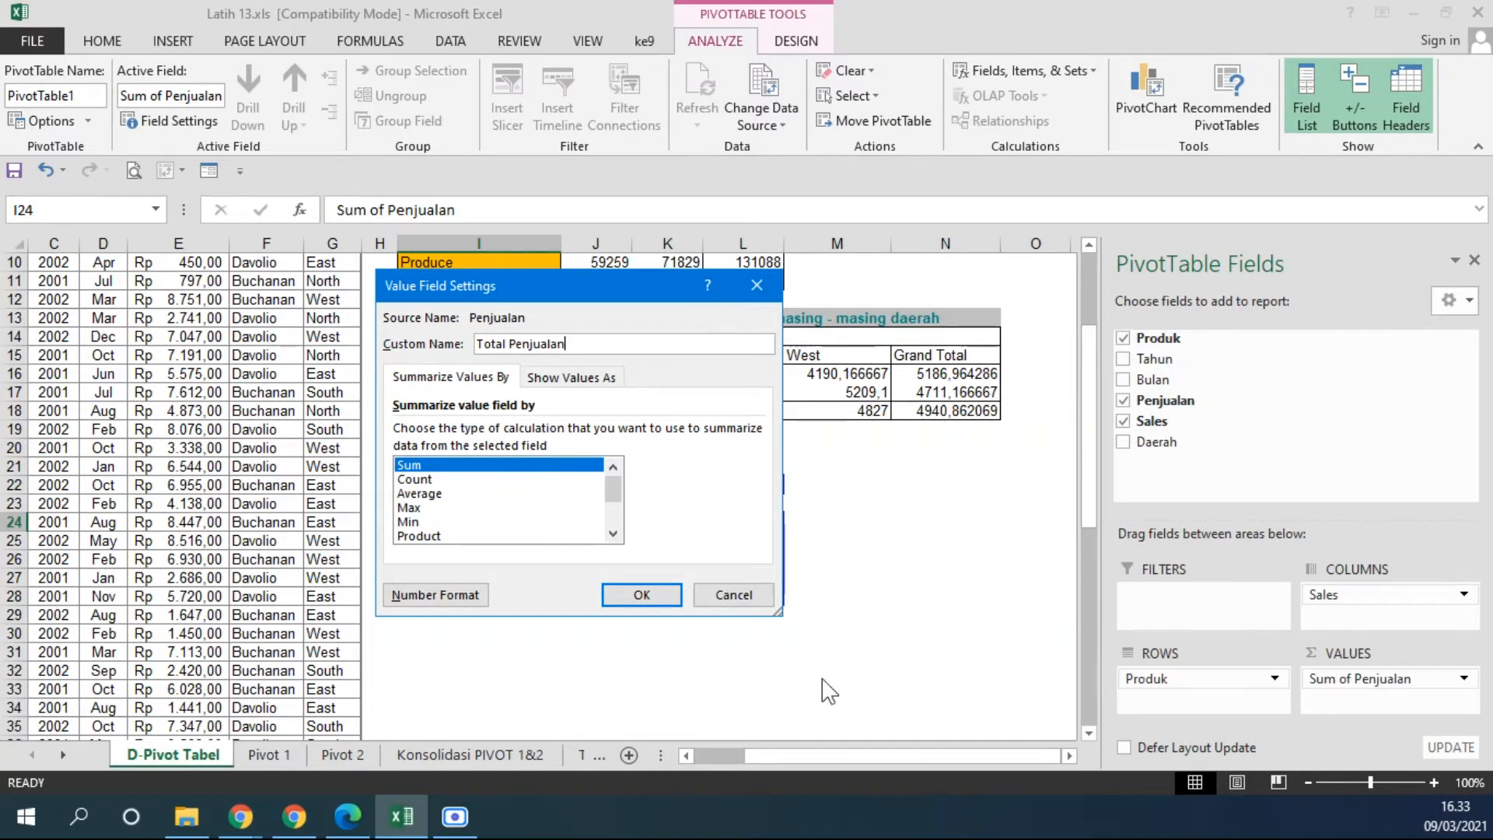
{"action": "left_click", "coordinate": [641, 594]}
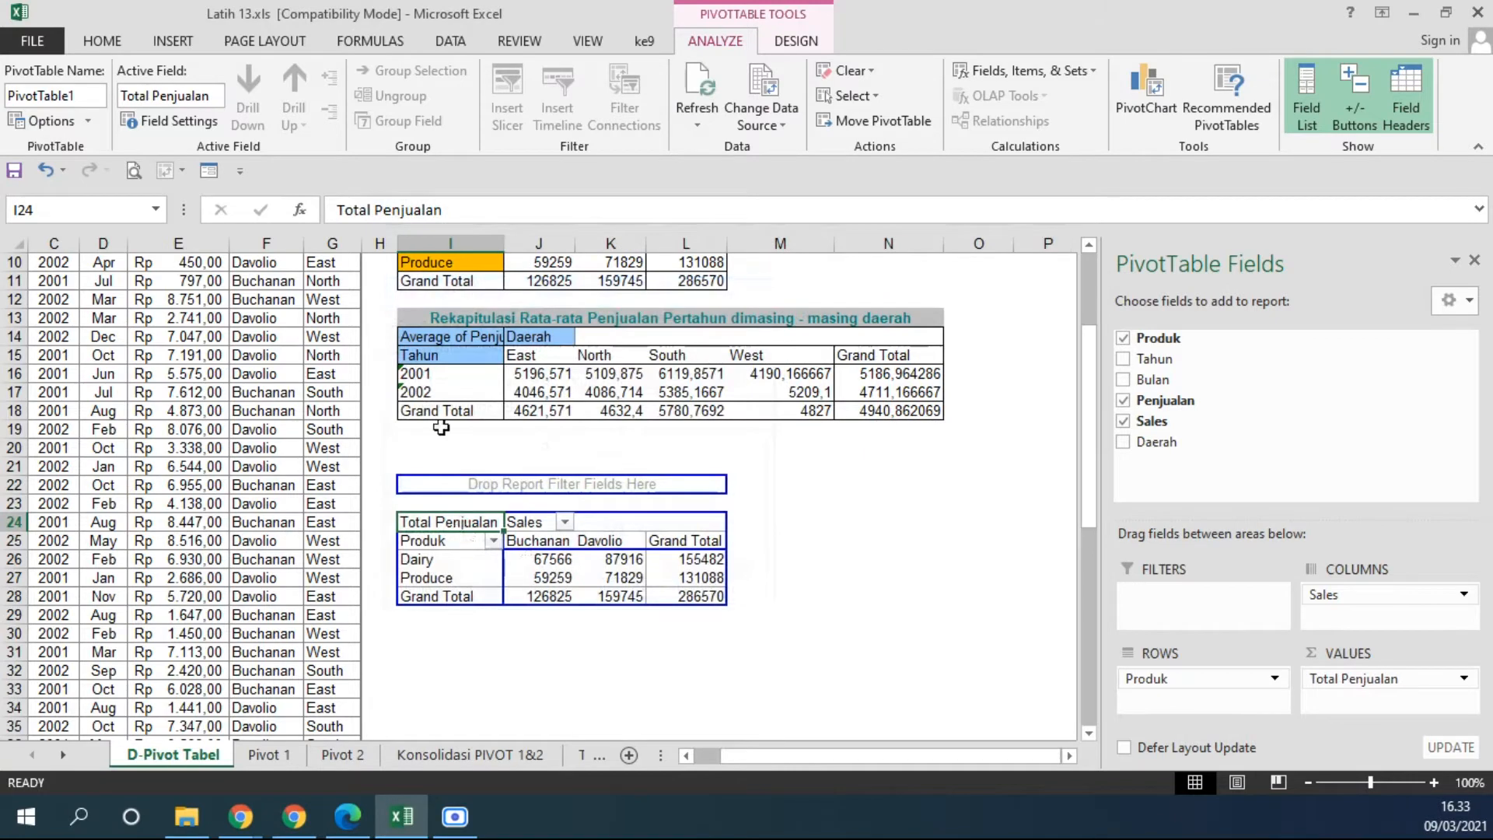
{"action": "left_click_drag", "start_coordinate": [506, 236], "coordinate": [515, 236]}
{"action": "left_click", "coordinate": [791, 633]}
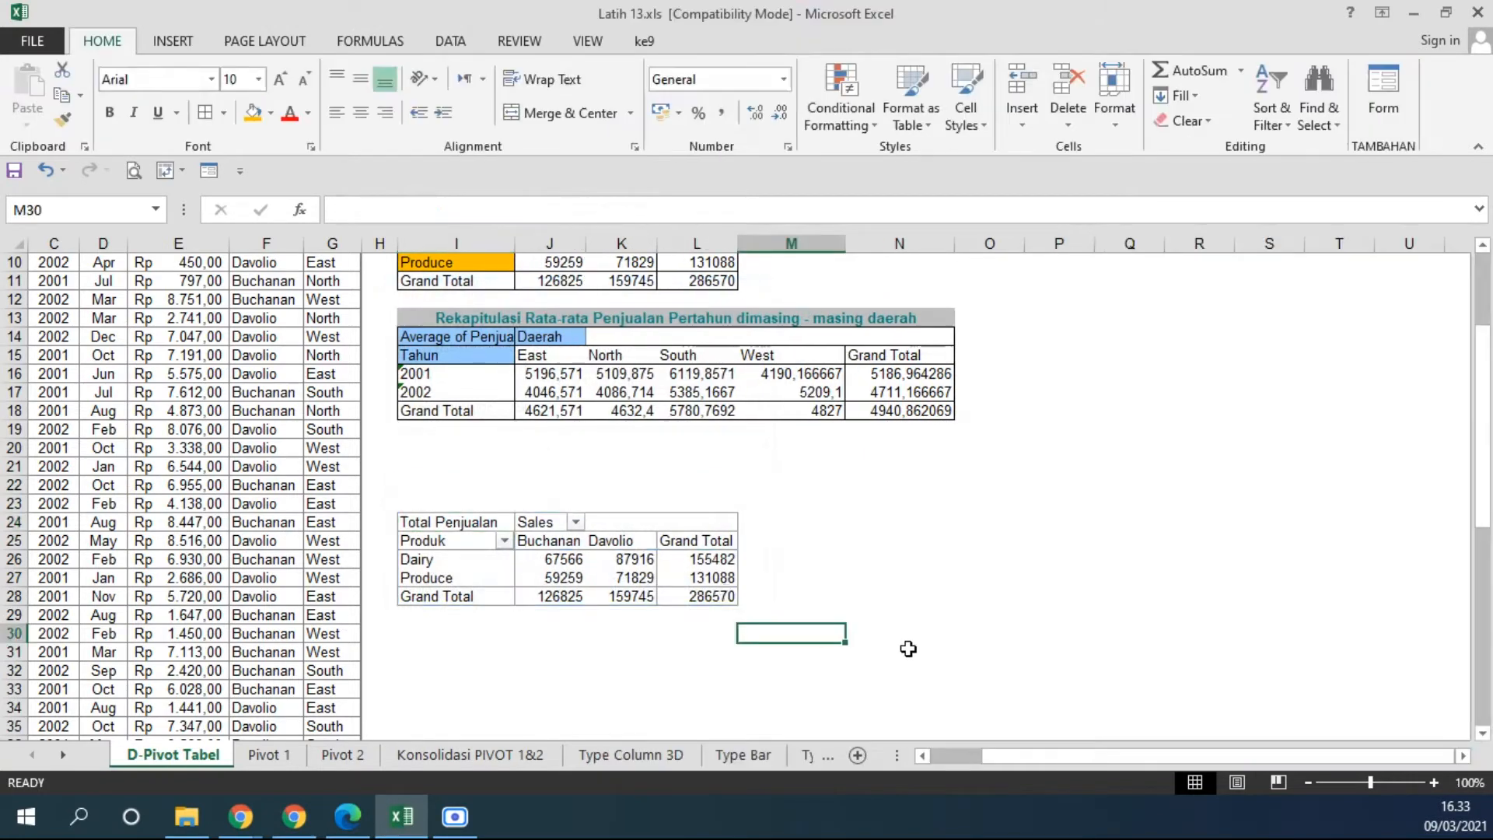
{"action": "left_click_drag", "start_coordinate": [518, 241], "coordinate": [529, 241]}
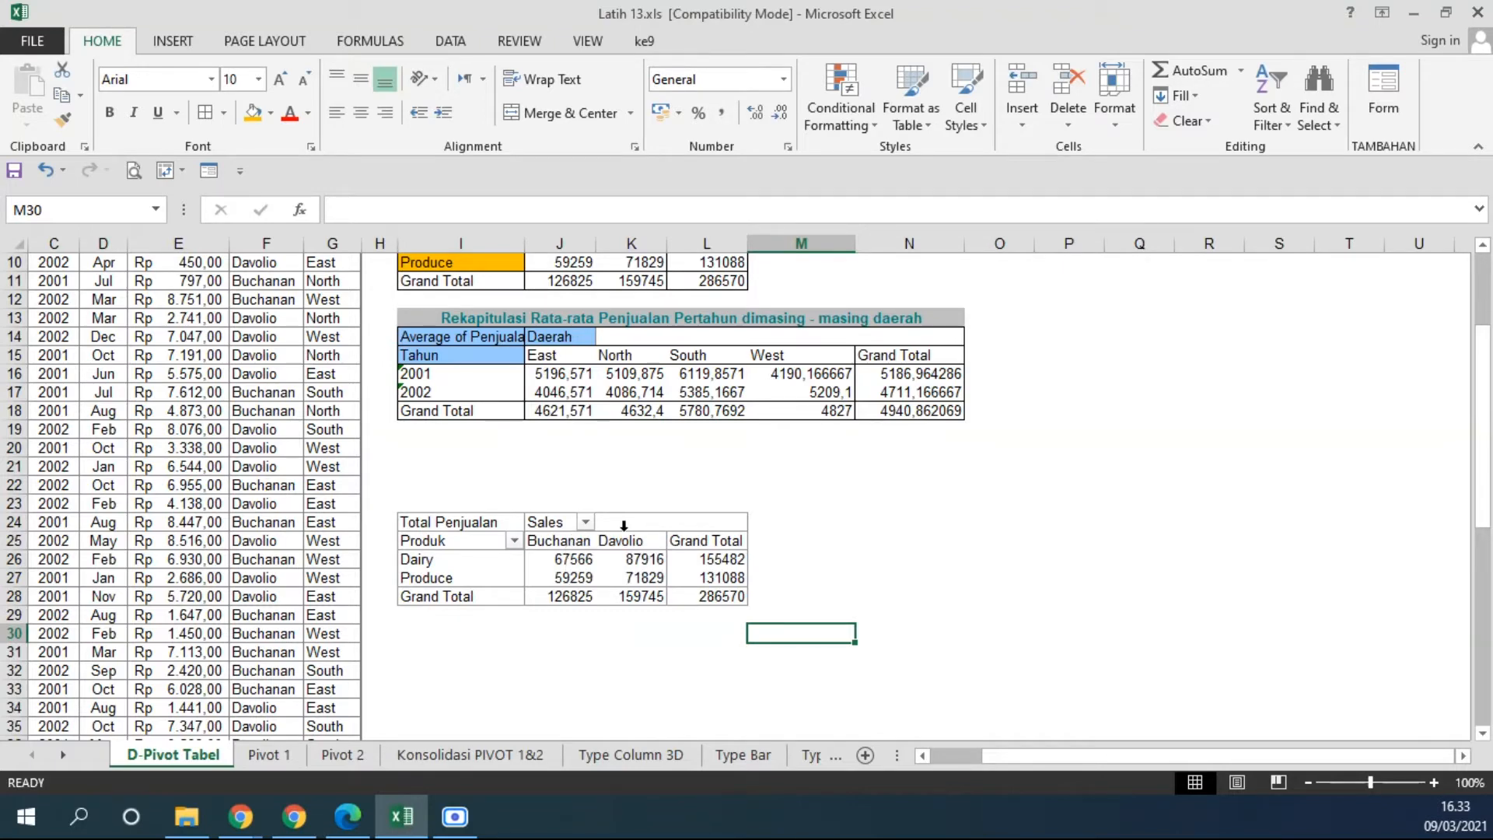
Copy the whole Total Penjualan PivotTable and paste it at I31 as values with source formatting.
{"action": "scroll", "coordinate": [901, 540], "scroll_direction": "up", "scroll_amount": 3}
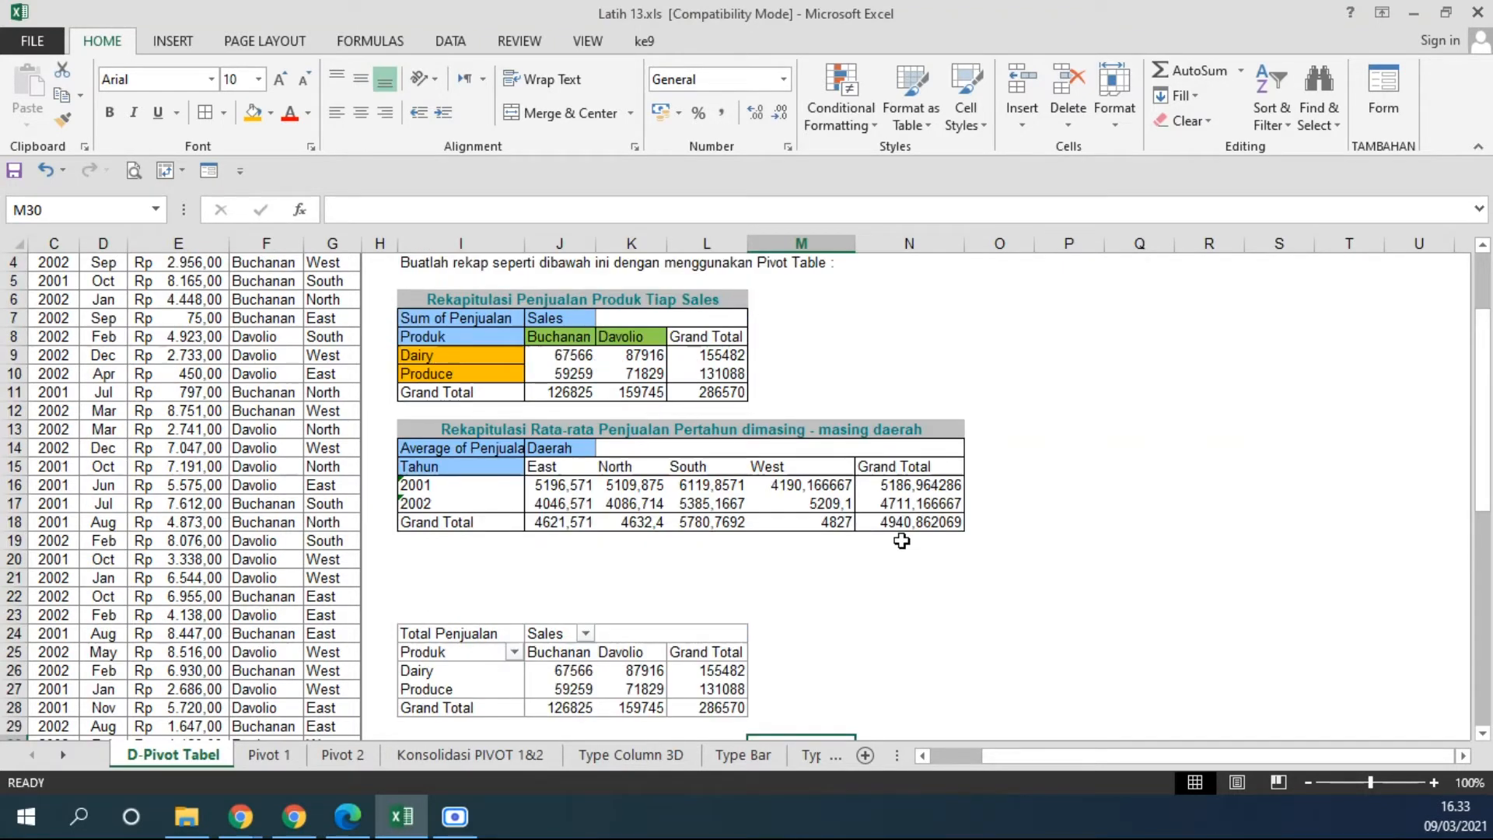
{"action": "scroll", "coordinate": [898, 542], "scroll_direction": "down", "scroll_amount": 4}
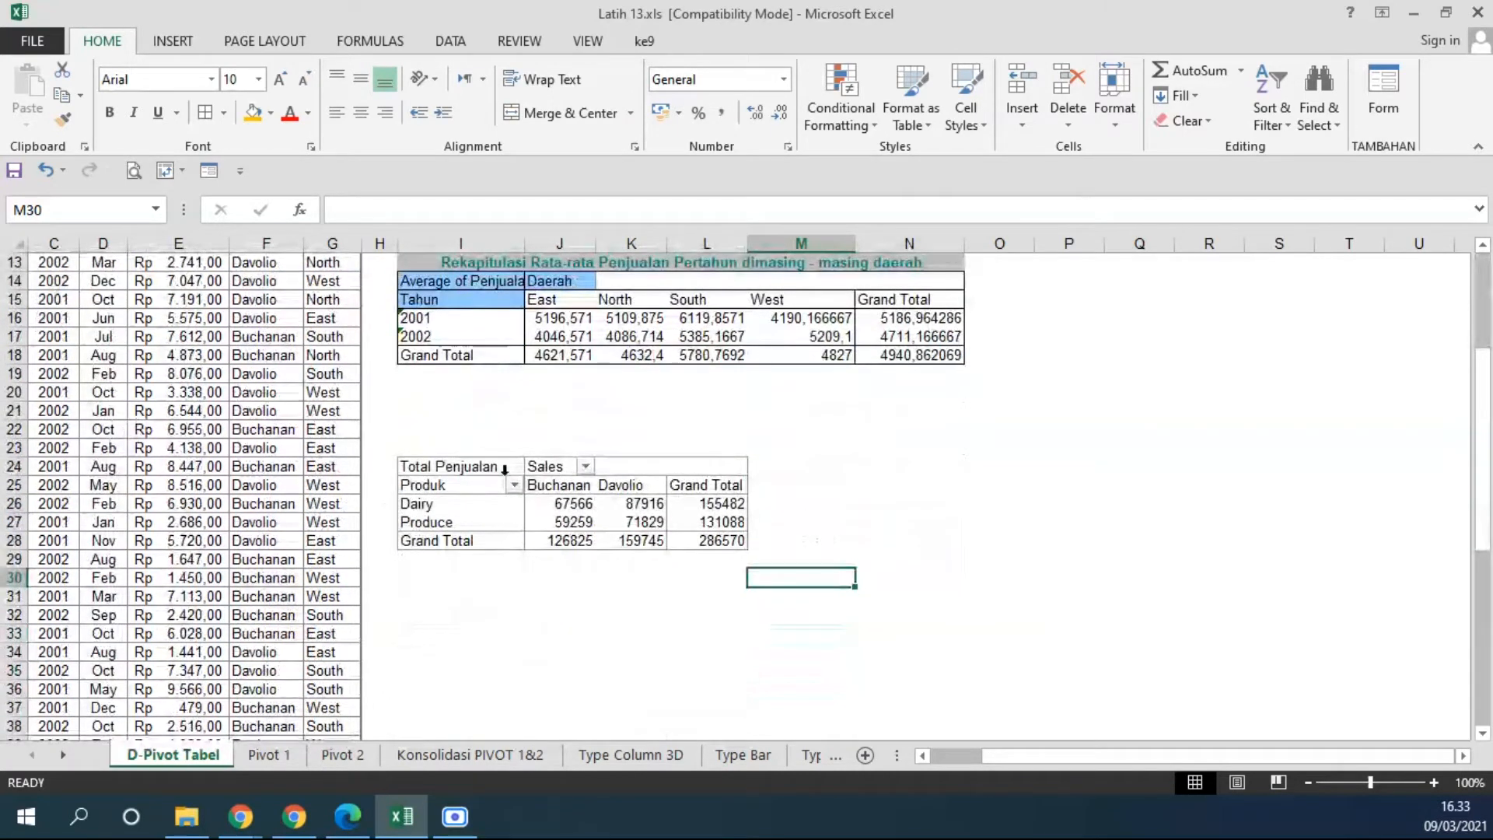
{"action": "left_click_drag", "start_coordinate": [722, 546], "coordinate": [440, 467]}
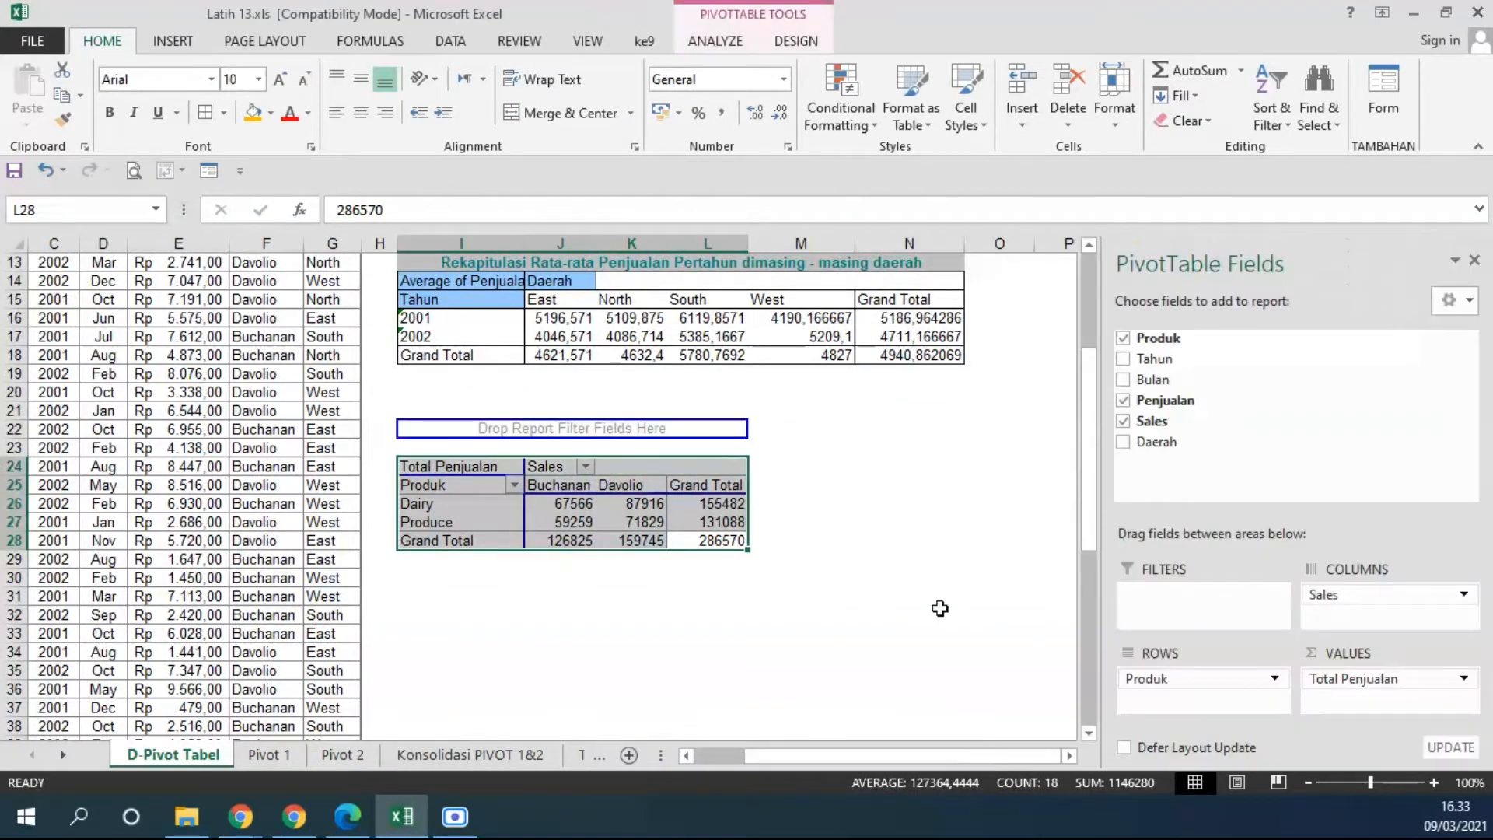
{"action": "key", "text": "ctrl+c"}
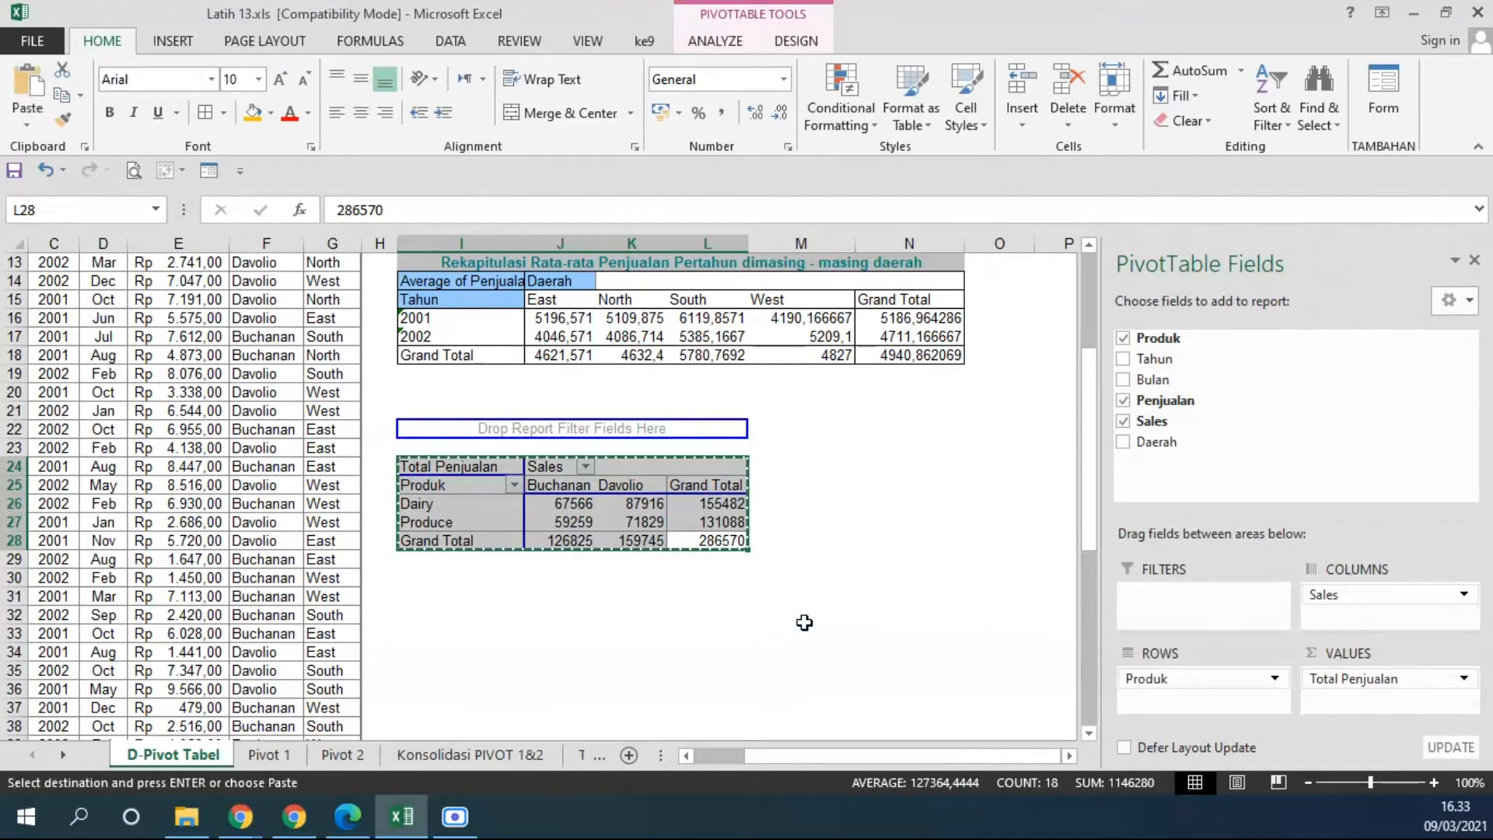
{"action": "left_click", "coordinate": [420, 602]}
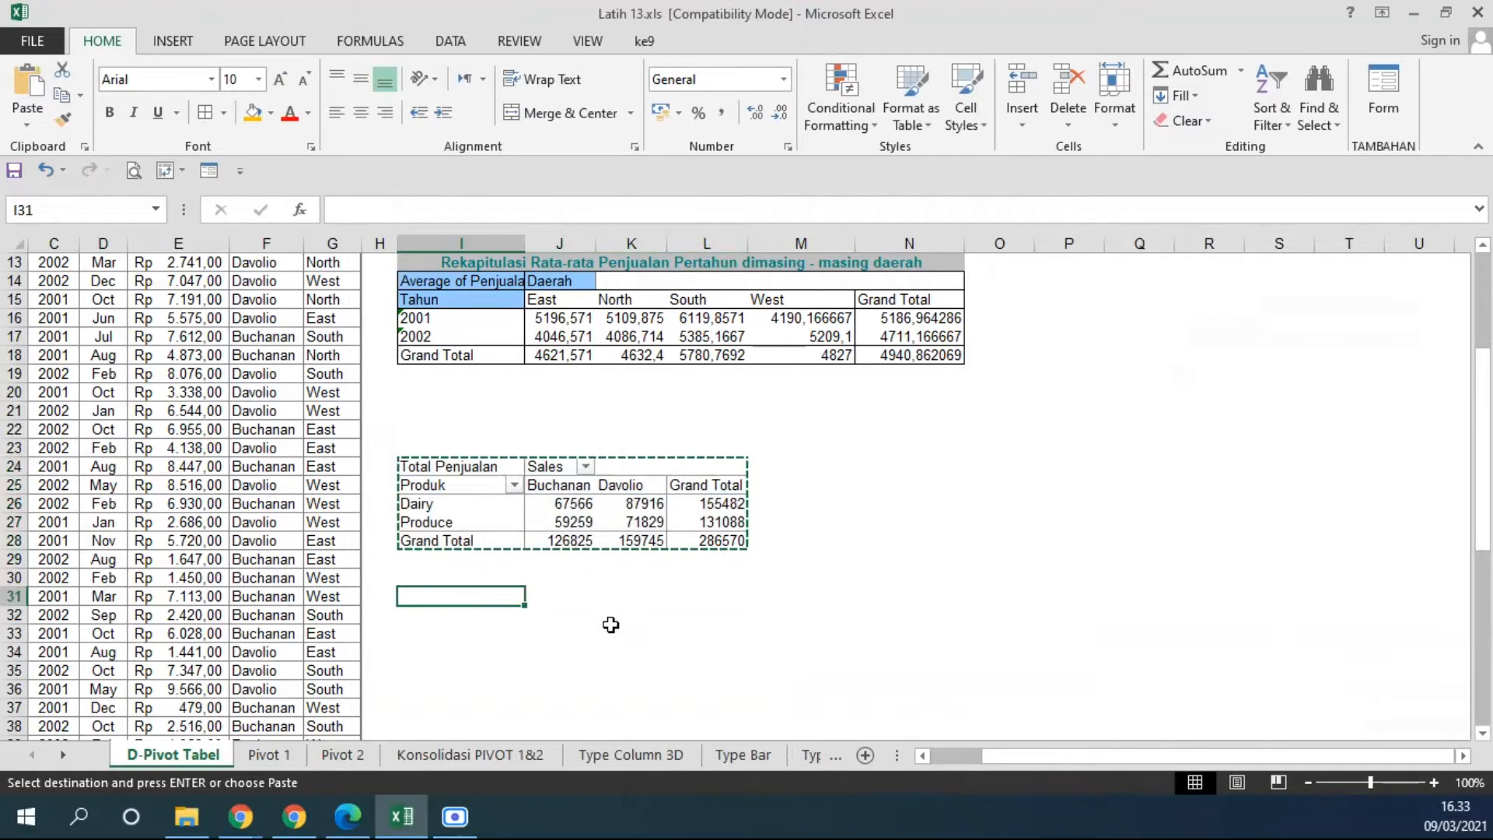
{"action": "left_click", "coordinate": [28, 117]}
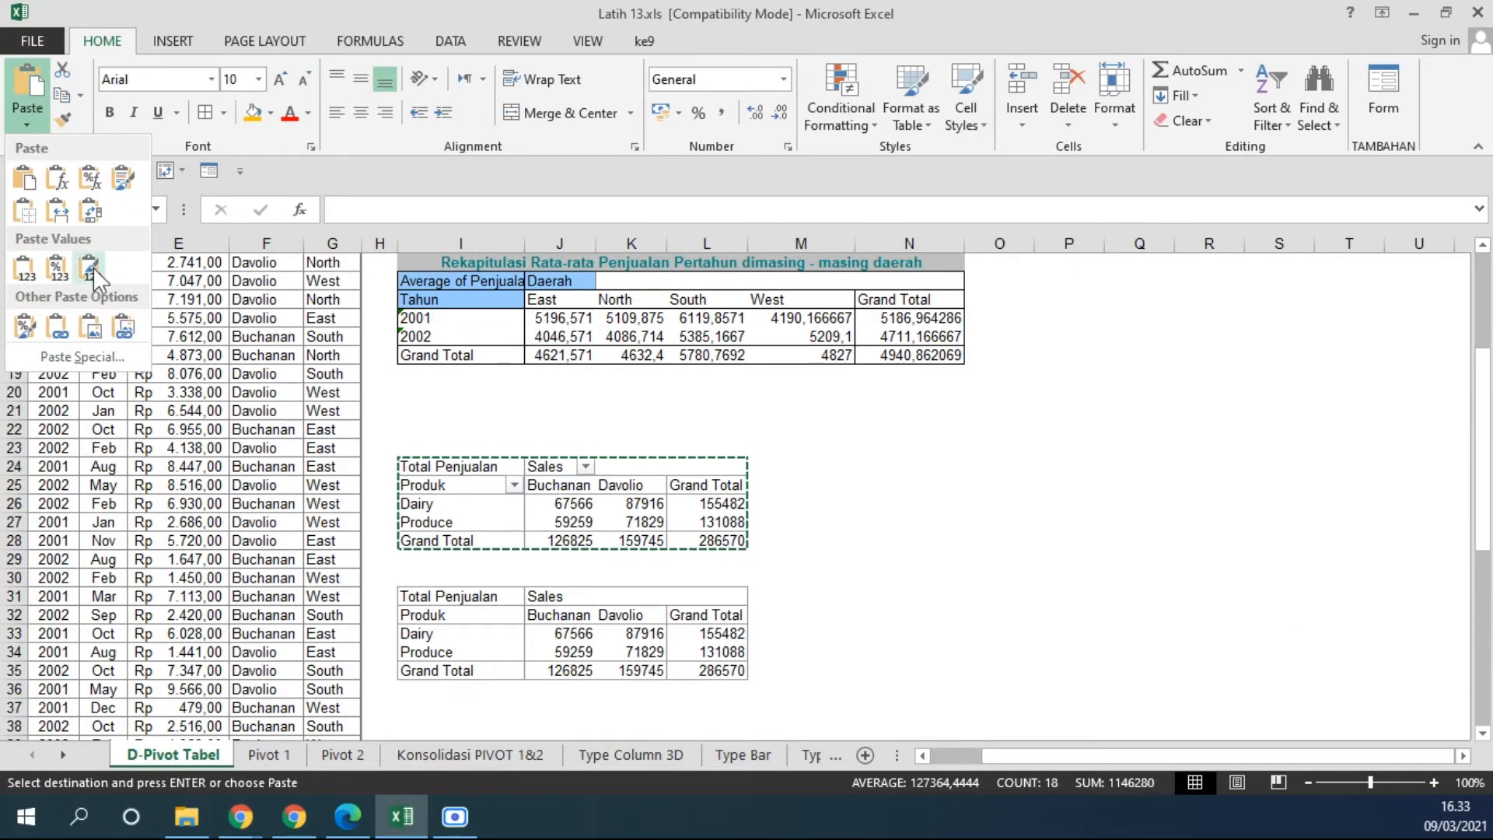
{"action": "left_click", "coordinate": [29, 126]}
{"action": "left_click", "coordinate": [30, 126]}
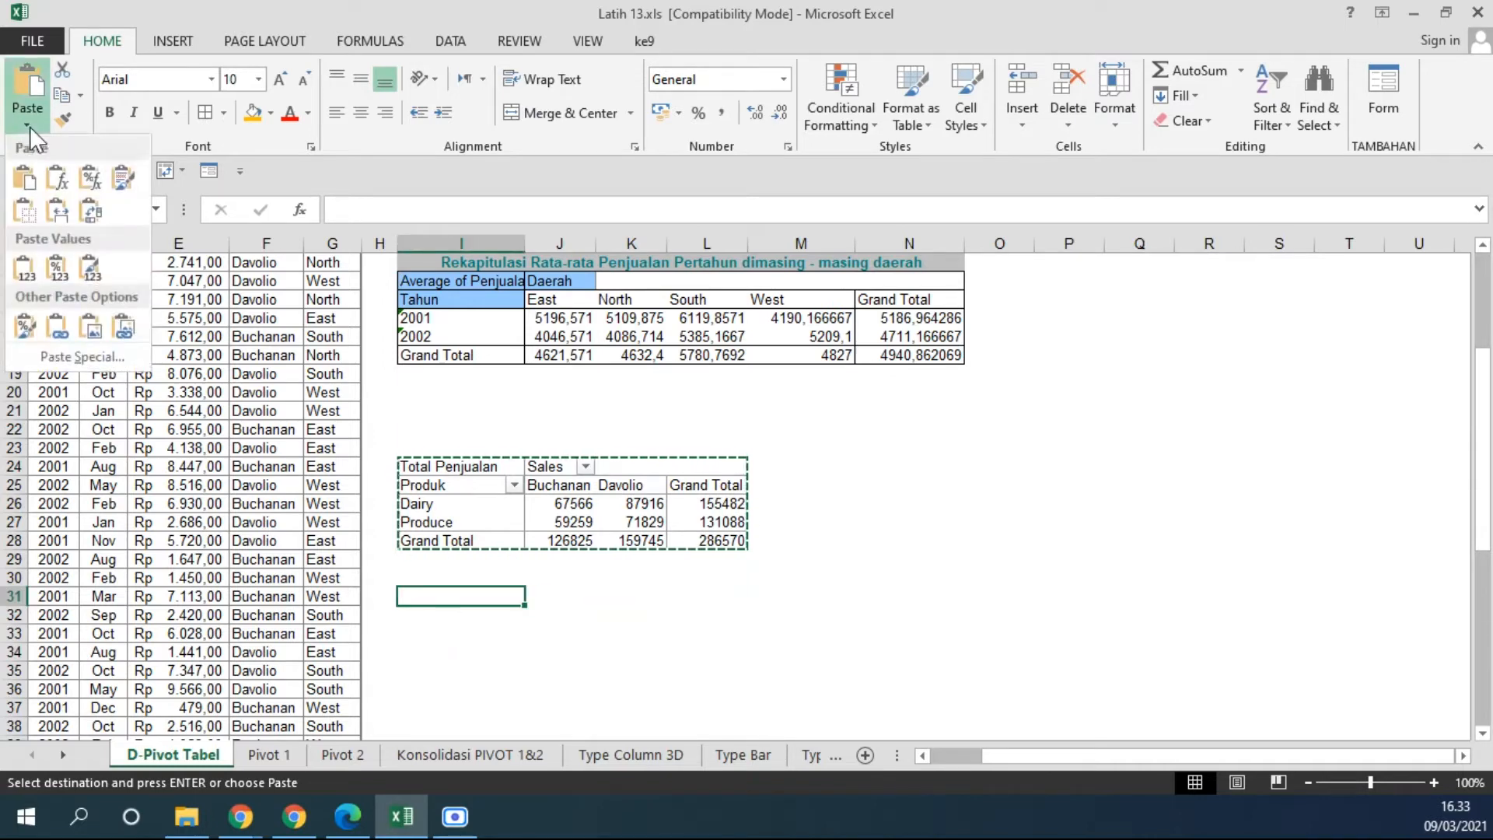
{"action": "left_click", "coordinate": [95, 269]}
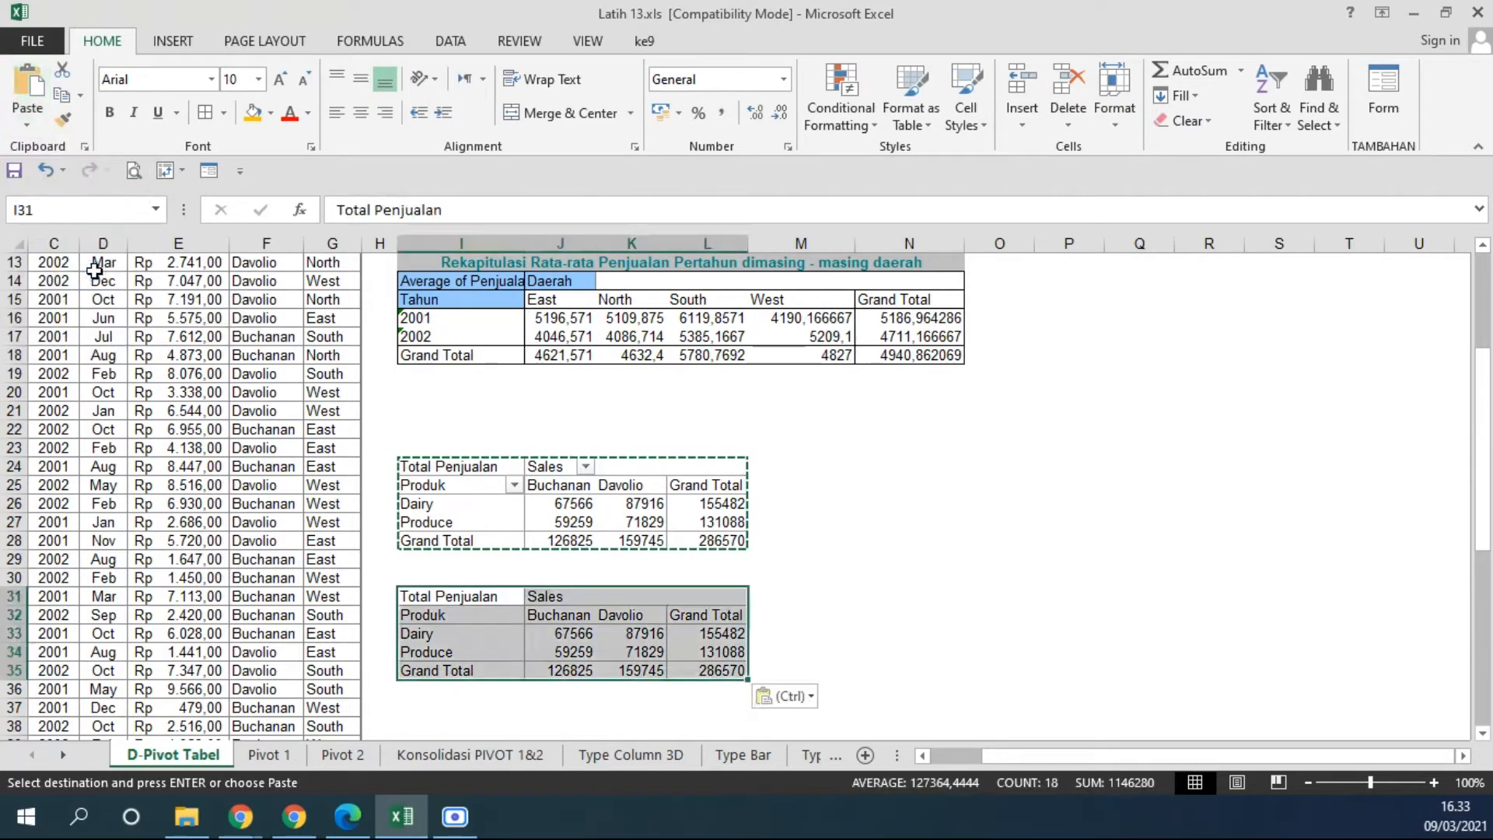
{"action": "left_click", "coordinate": [997, 632]}
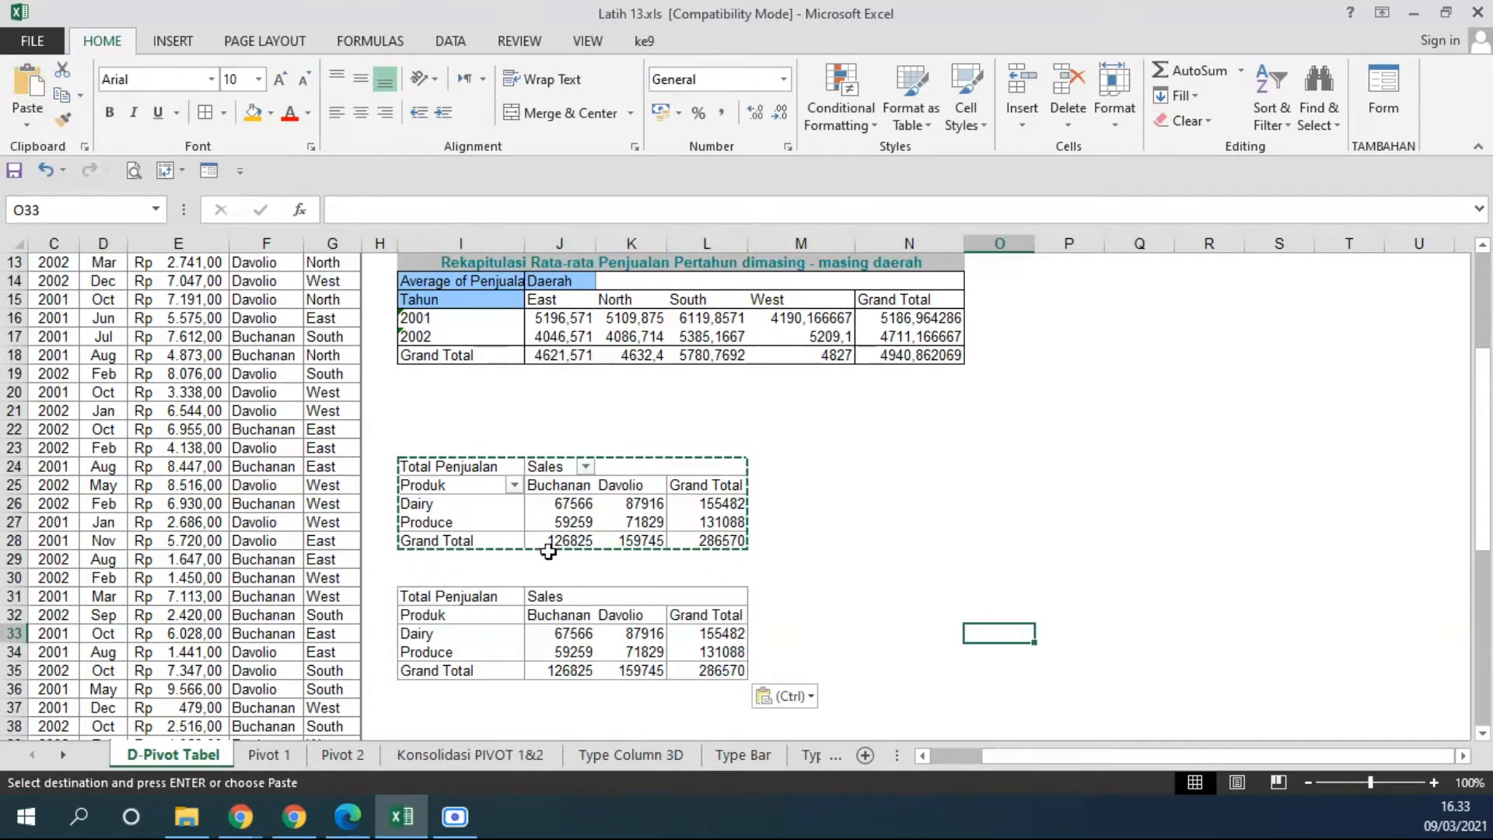
{"action": "key", "text": "Escape"}
Compare the pasted static table with the PivotTable above it and with the product recap example.
{"action": "left_click_drag", "start_coordinate": [425, 597], "coordinate": [735, 669]}
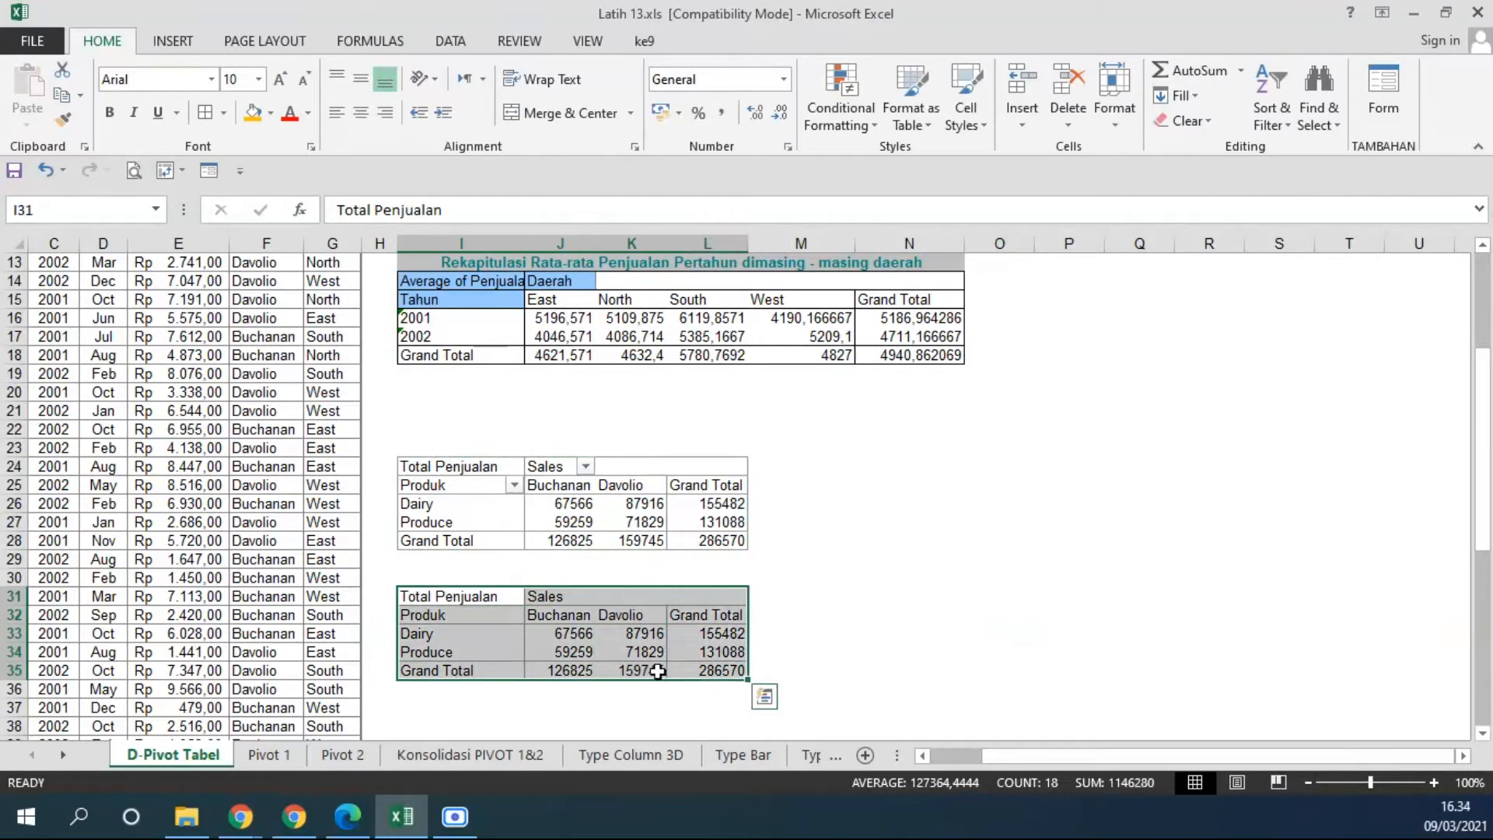
{"action": "left_click", "coordinate": [474, 466]}
{"action": "left_click_drag", "start_coordinate": [466, 597], "coordinate": [708, 670]}
{"action": "scroll", "coordinate": [785, 518], "scroll_direction": "up", "scroll_amount": 4}
{"action": "left_click_drag", "start_coordinate": [452, 379], "coordinate": [738, 459]}
{"action": "scroll", "coordinate": [641, 630], "scroll_direction": "down", "scroll_amount": 3}
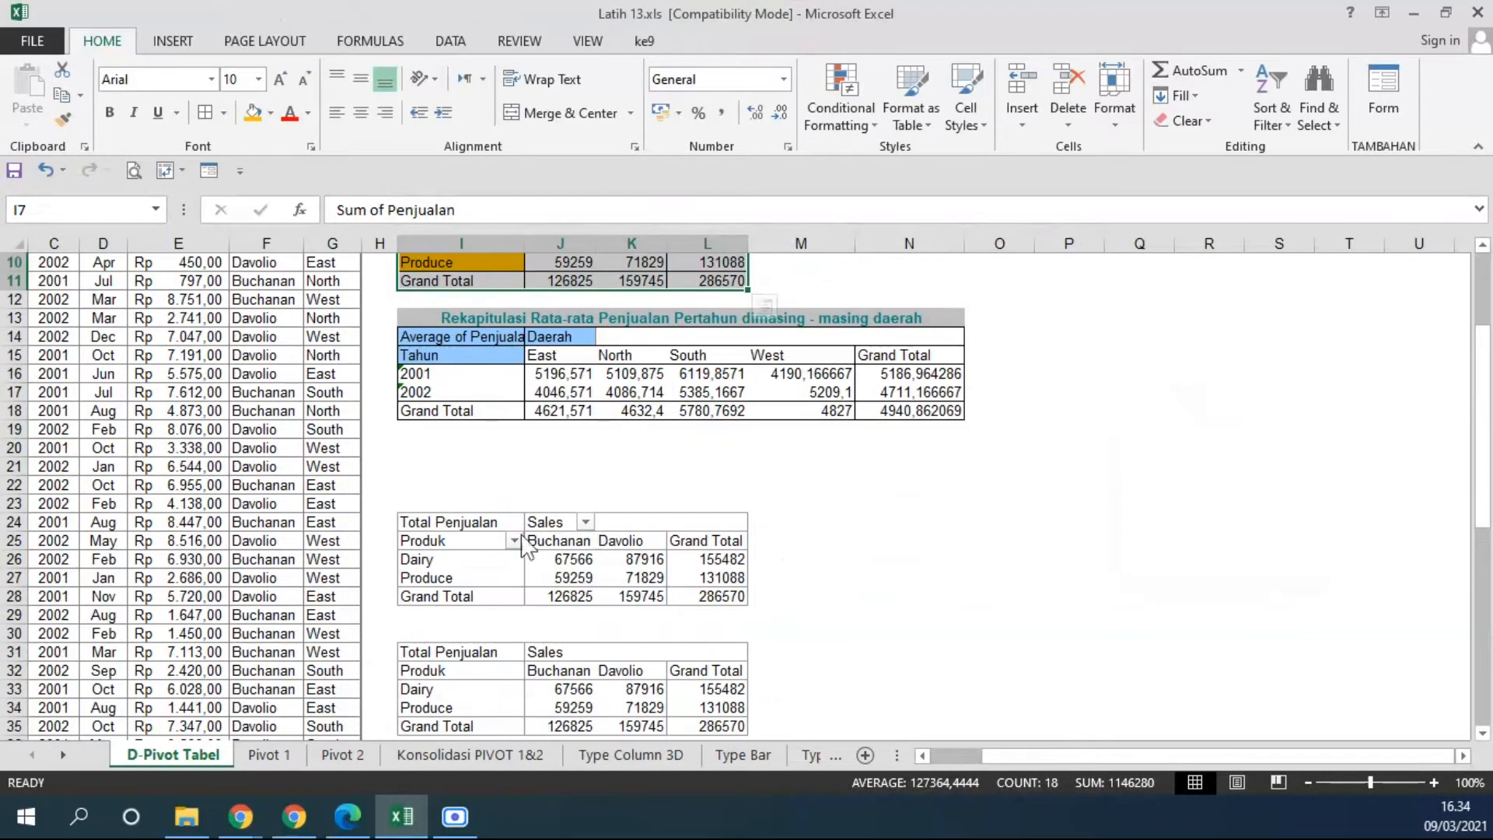
{"action": "left_click", "coordinate": [514, 541]}
{"action": "left_click", "coordinate": [778, 504]}
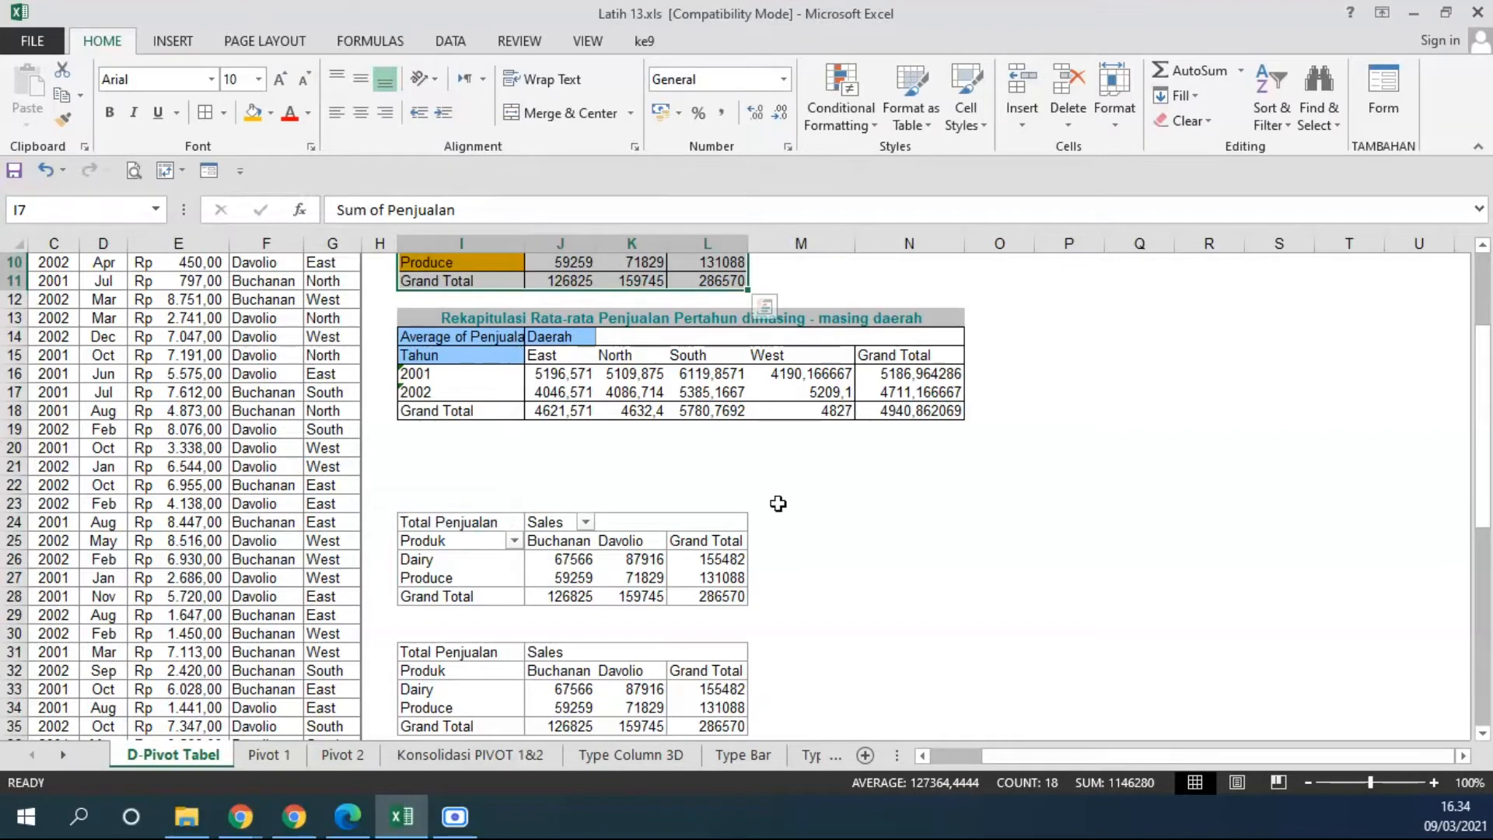
{"action": "scroll", "coordinate": [777, 504], "scroll_direction": "up", "scroll_amount": 3}
{"action": "left_click", "coordinate": [482, 404]}
{"action": "left_click", "coordinate": [457, 387]}
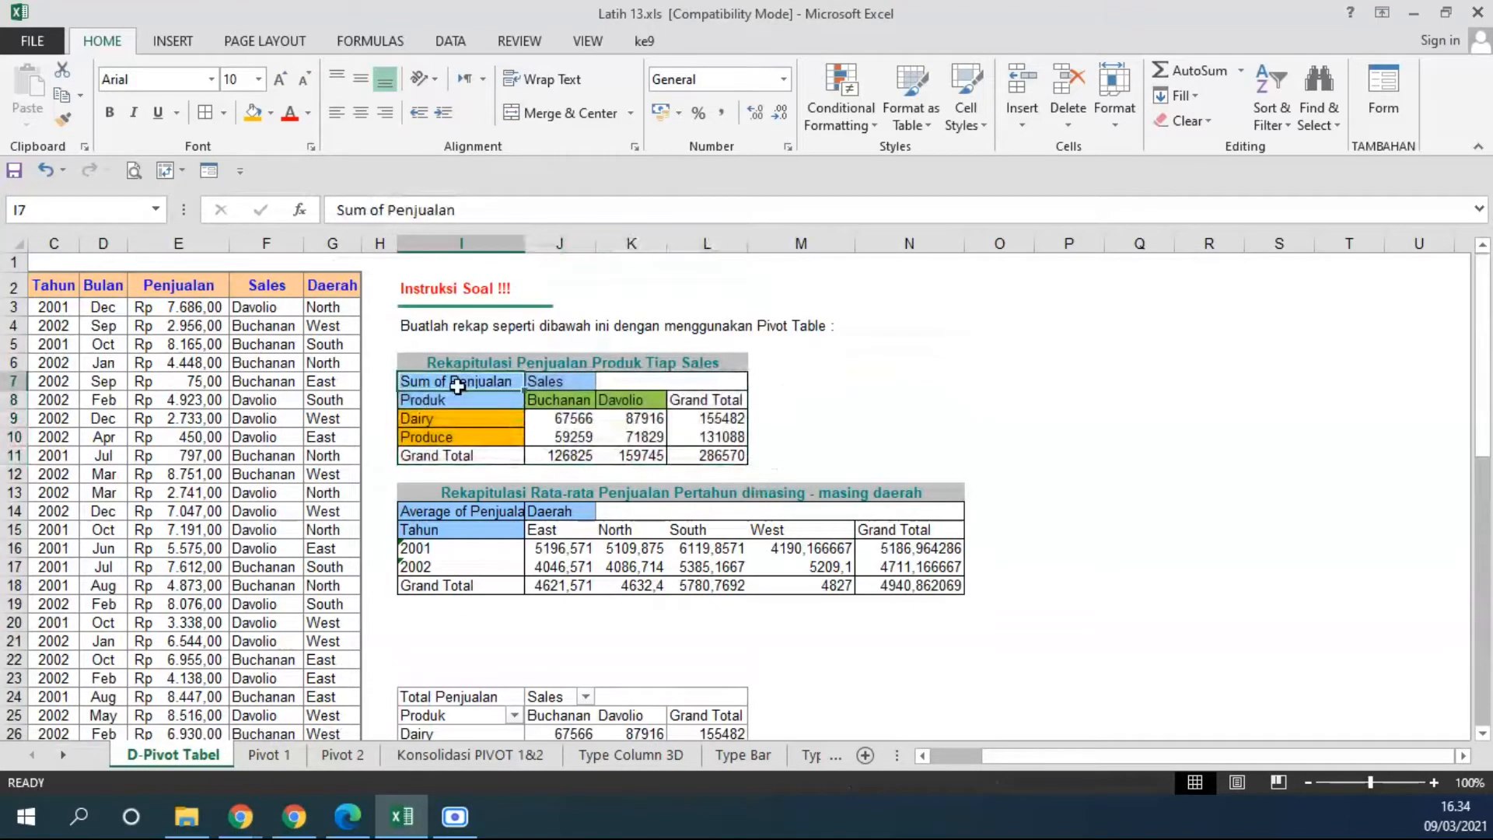
{"action": "left_click_drag", "start_coordinate": [457, 386], "coordinate": [682, 457]}
{"action": "scroll", "coordinate": [740, 630], "scroll_direction": "down", "scroll_amount": 5}
{"action": "scroll", "coordinate": [777, 633], "scroll_direction": "up", "scroll_amount": 3}
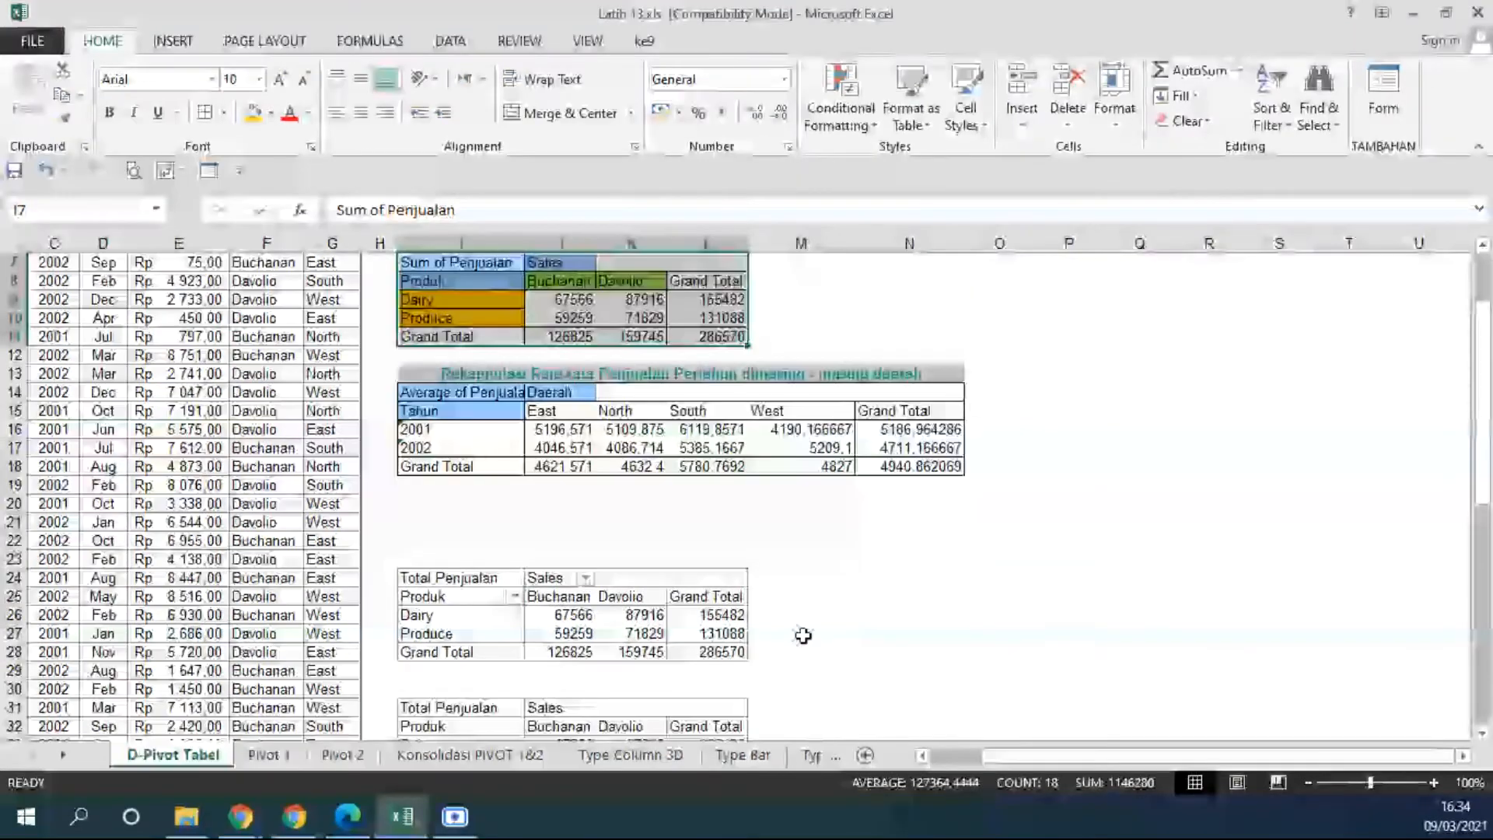
Change the value field settings of Total Penjualan in the PivotTable so it is summarized by Average.
{"action": "left_click", "coordinate": [486, 577]}
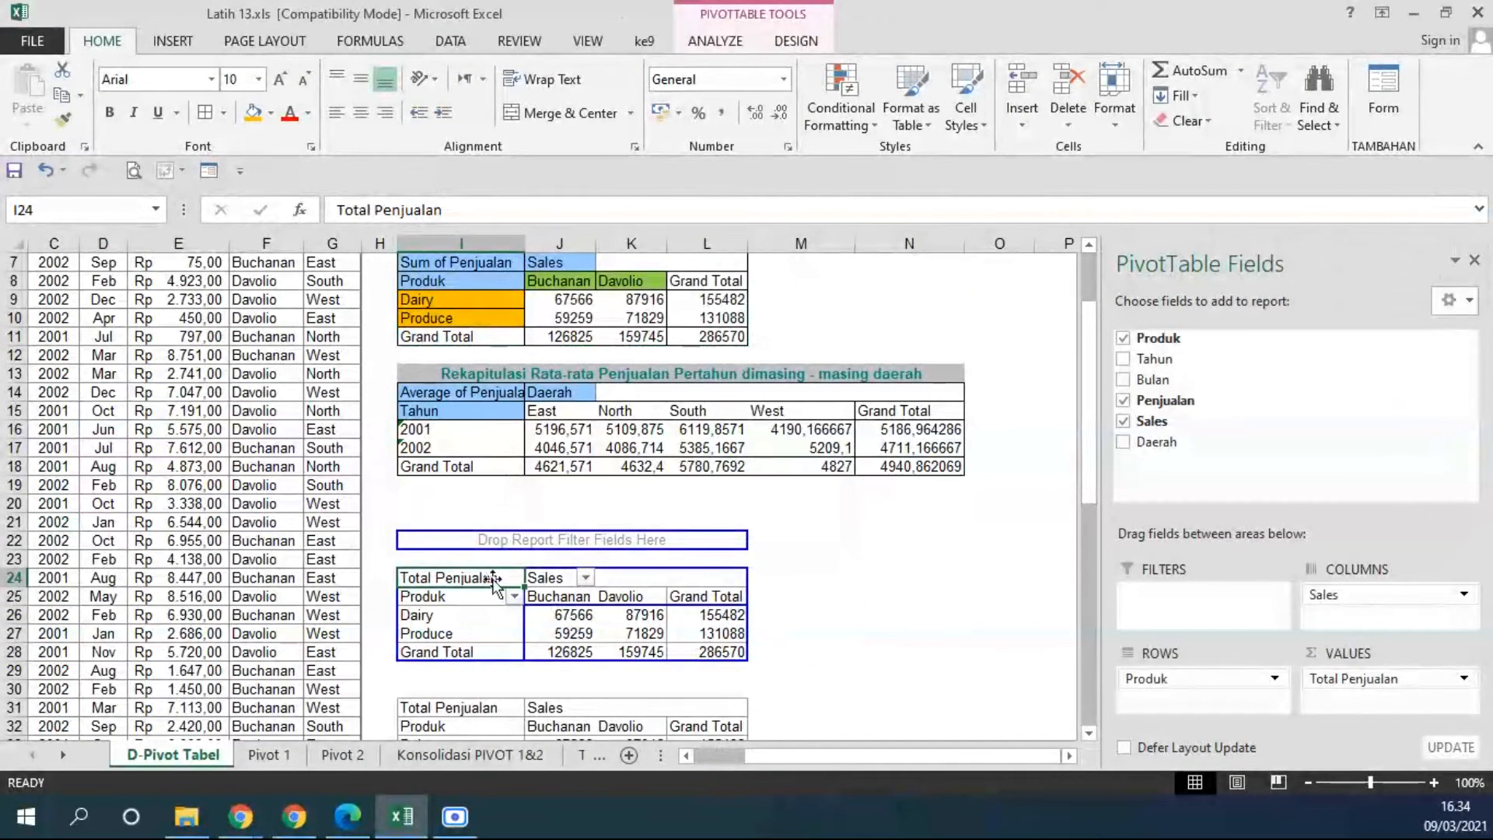
{"action": "right_click", "coordinate": [493, 579]}
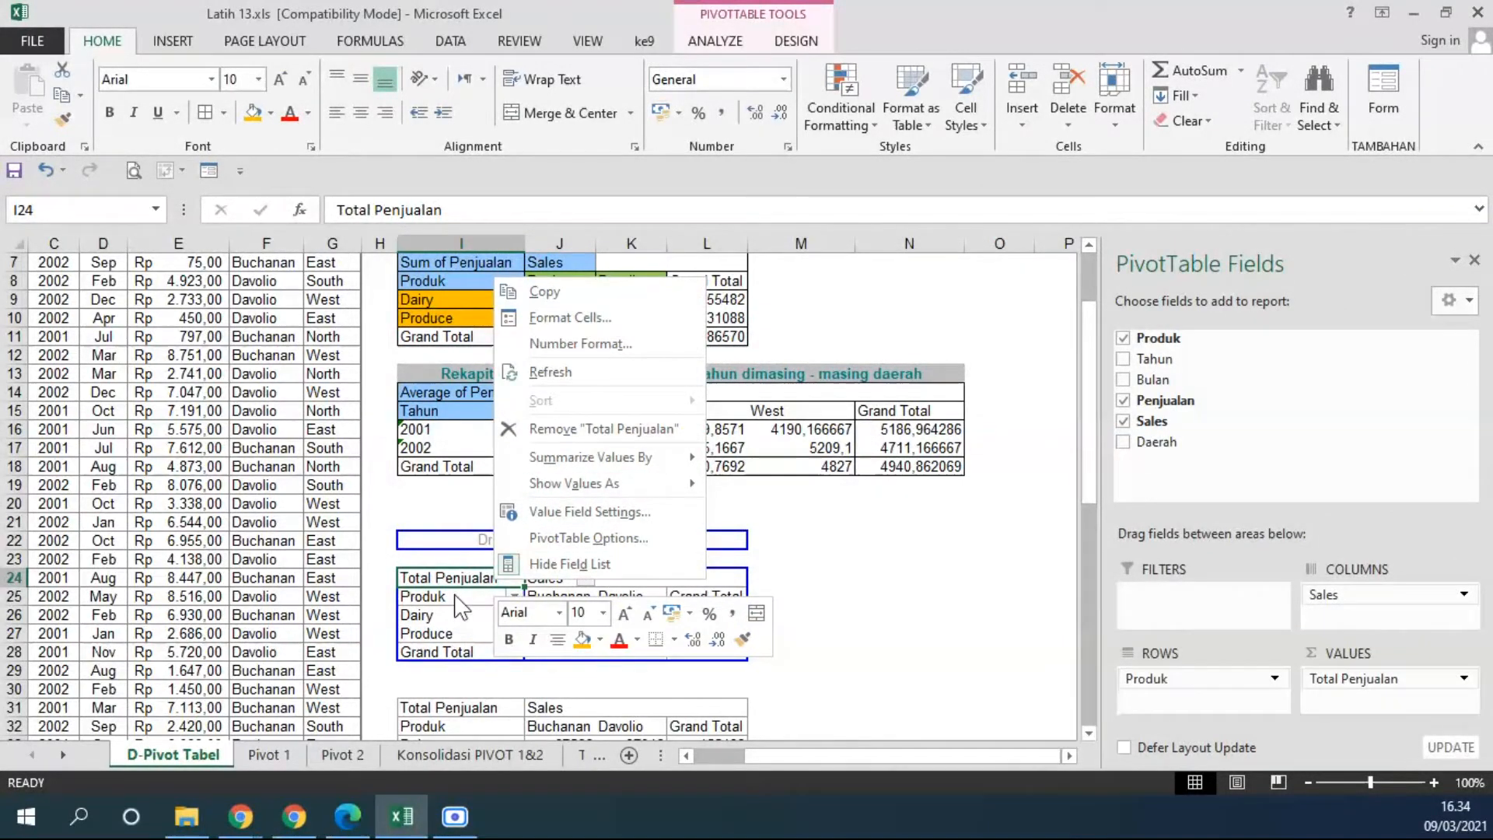
{"action": "key", "text": "Escape"}
{"action": "left_click", "coordinate": [424, 615]}
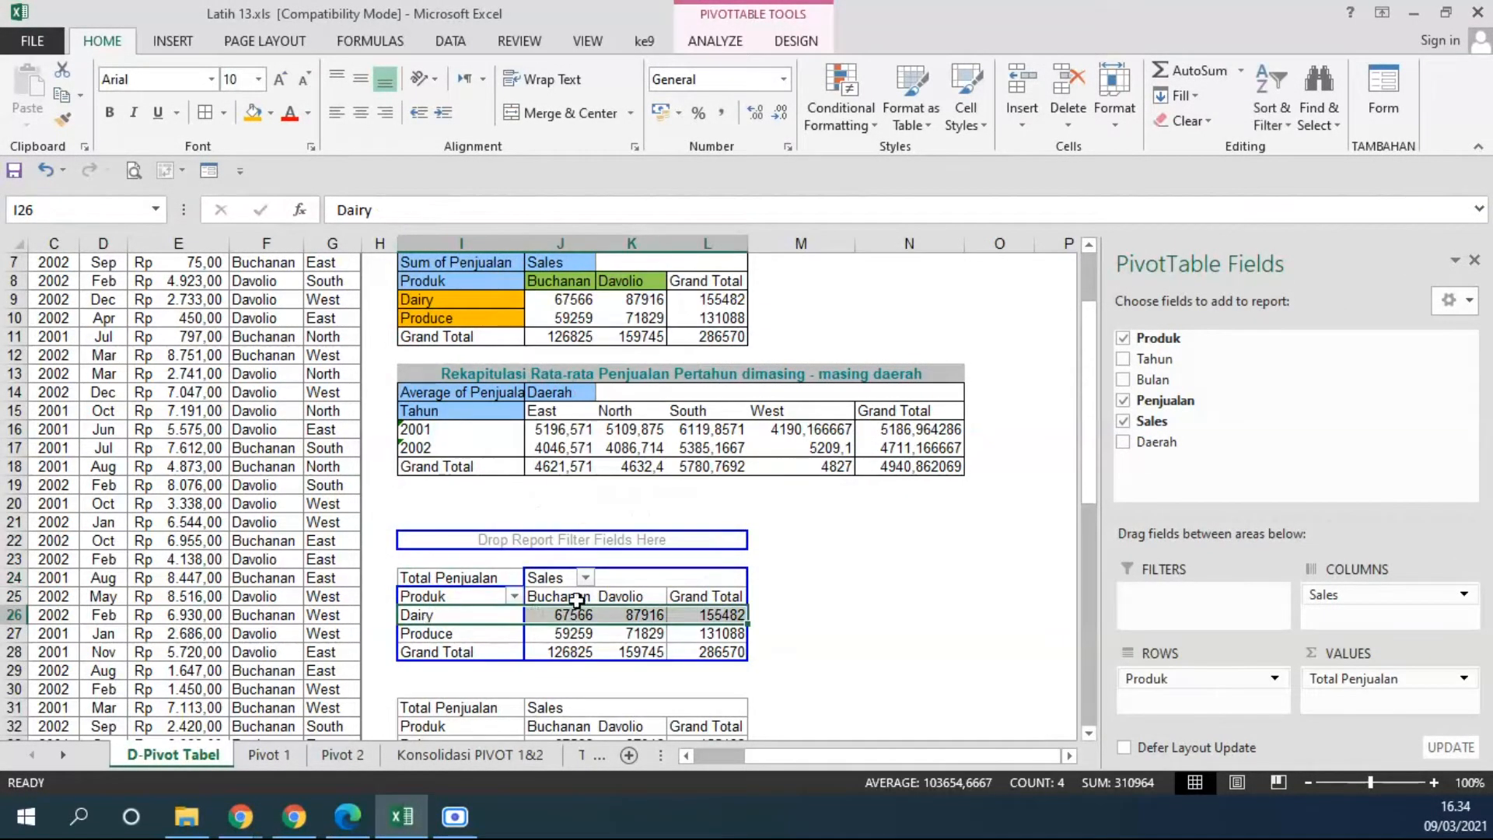
{"action": "right_click", "coordinate": [488, 581]}
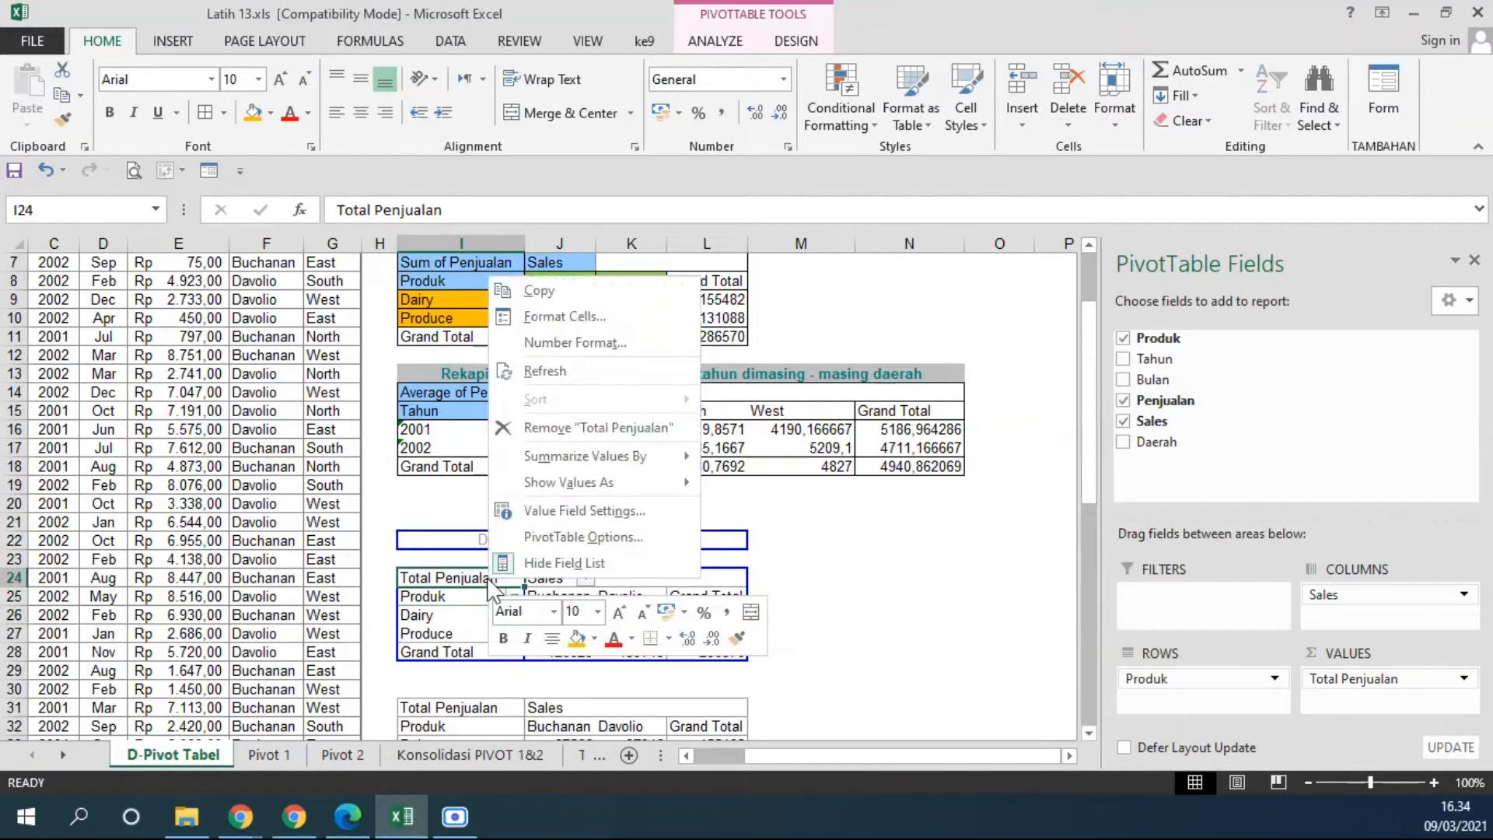
{"action": "left_click", "coordinate": [541, 511]}
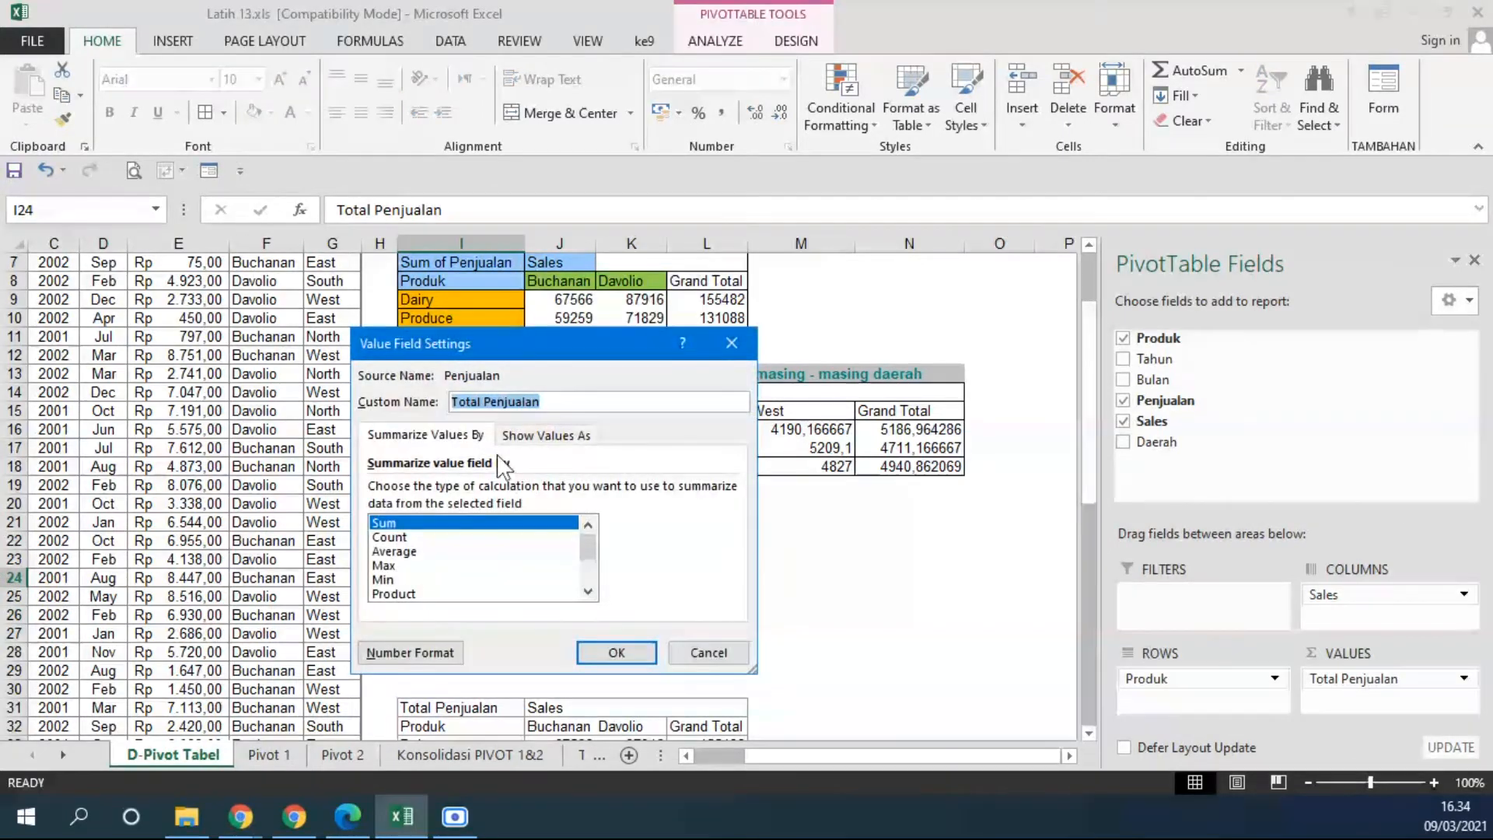
{"action": "left_click", "coordinate": [439, 551]}
{"action": "left_click", "coordinate": [614, 653]}
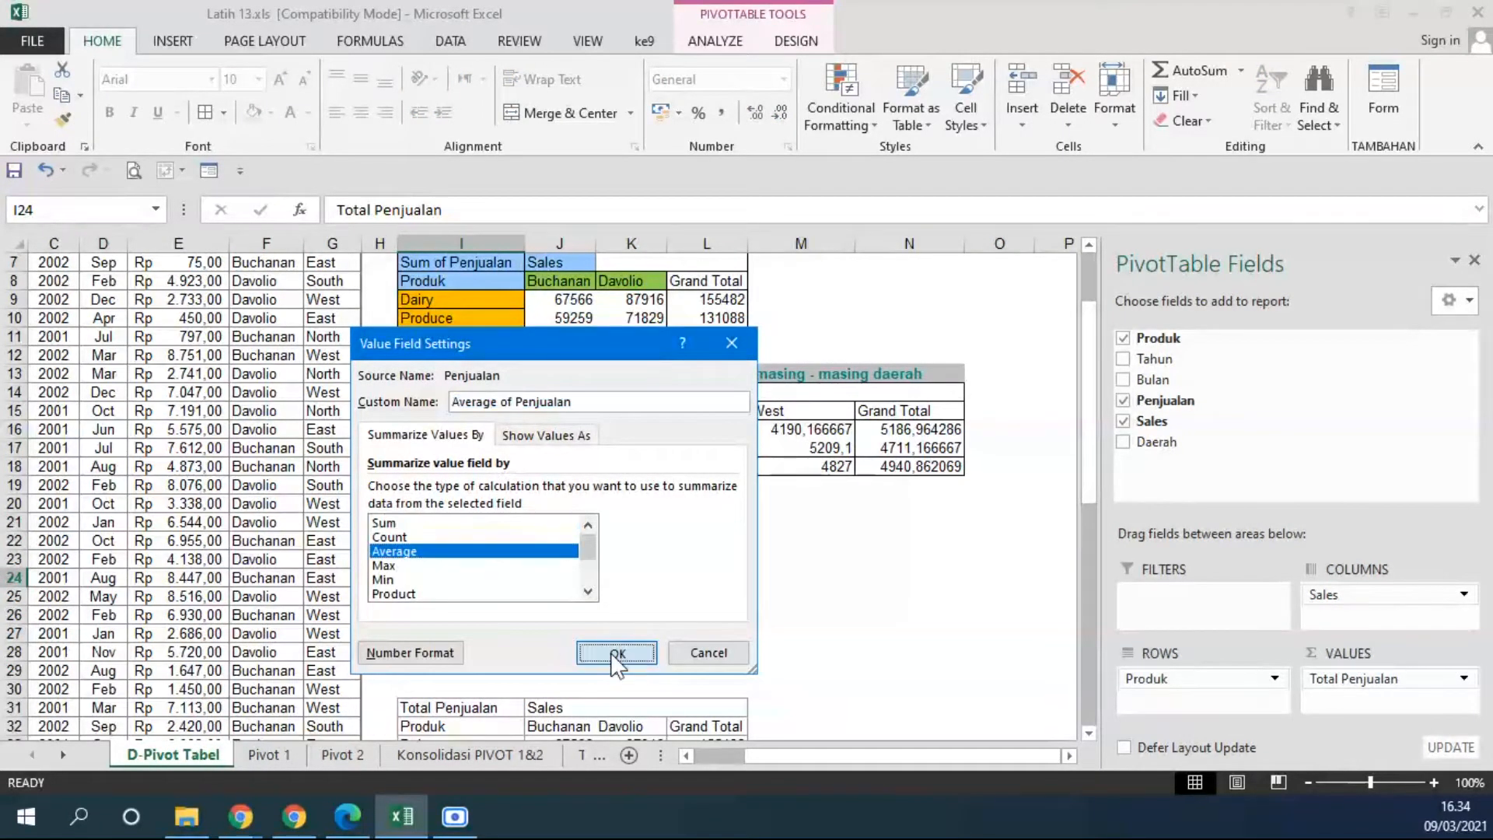
Give the PivotTable's averaged value field the custom name Rata - rata Penjualan.
{"action": "scroll", "coordinate": [679, 619], "scroll_direction": "down", "scroll_amount": 2}
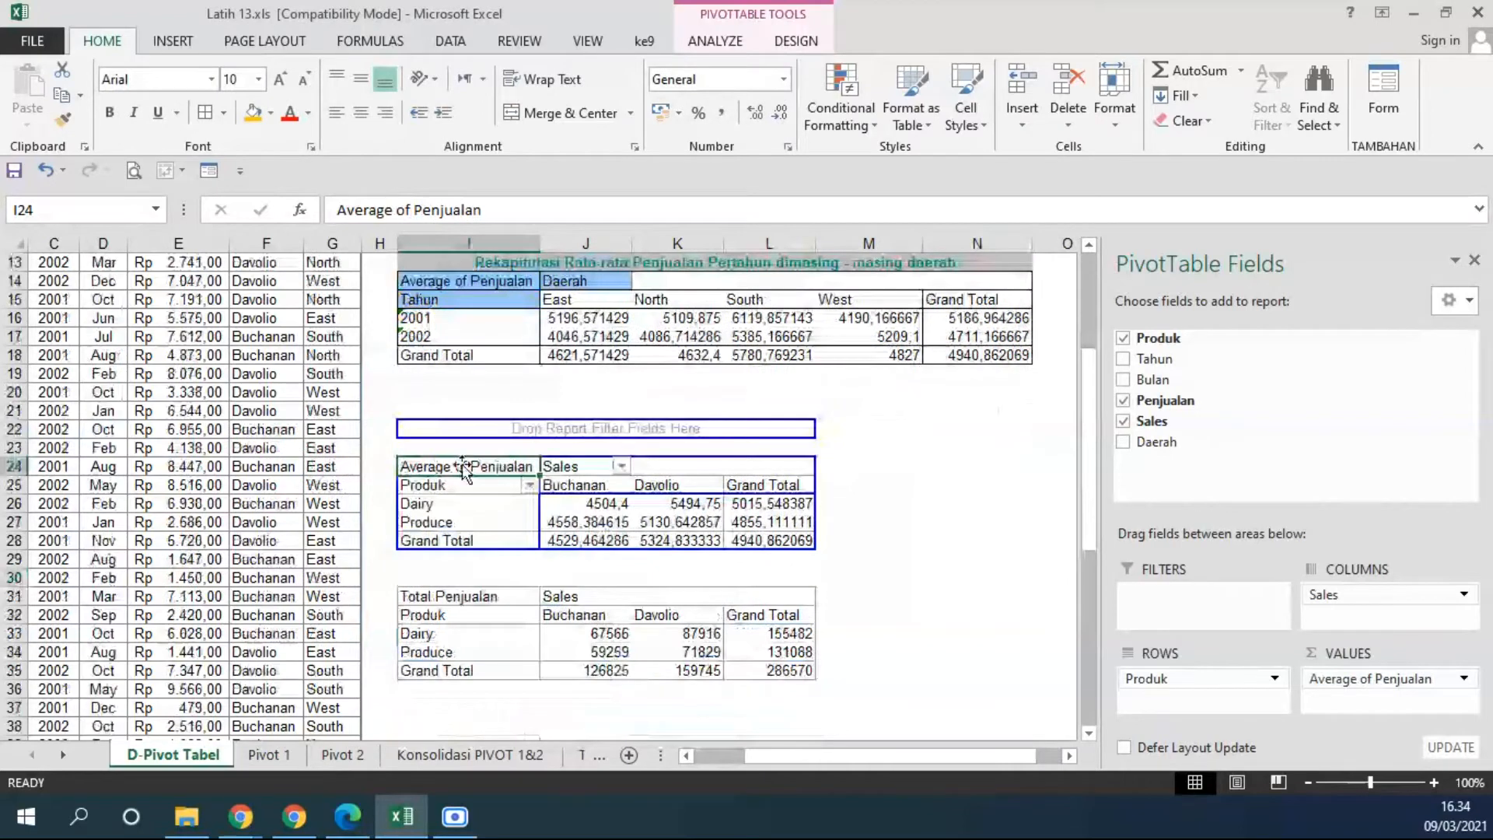
{"action": "left_click", "coordinate": [816, 560]}
{"action": "left_click_drag", "start_coordinate": [812, 544], "coordinate": [454, 467]}
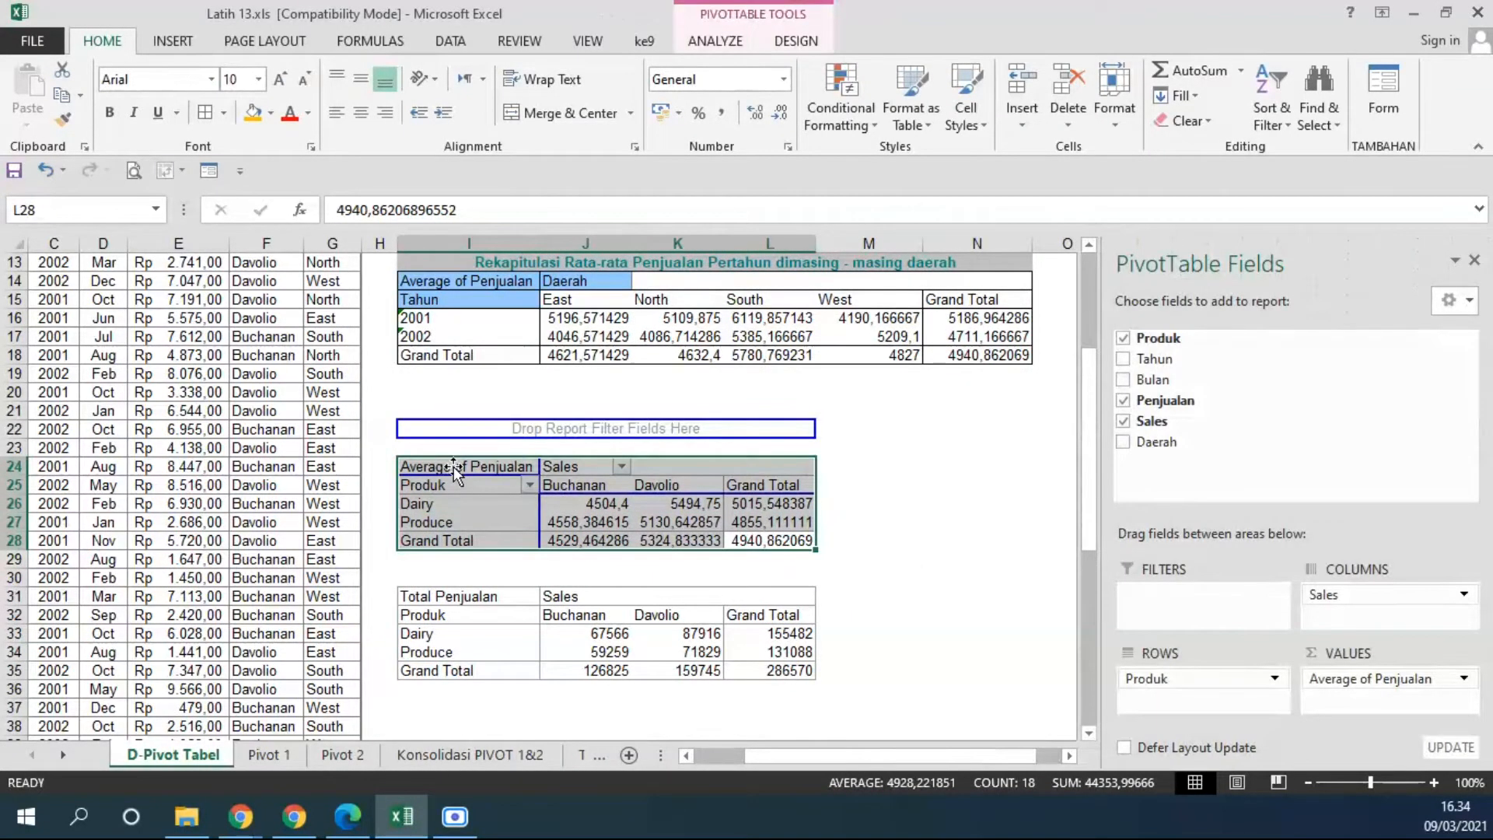
{"action": "left_click", "coordinate": [454, 466]}
{"action": "right_click", "coordinate": [454, 467]}
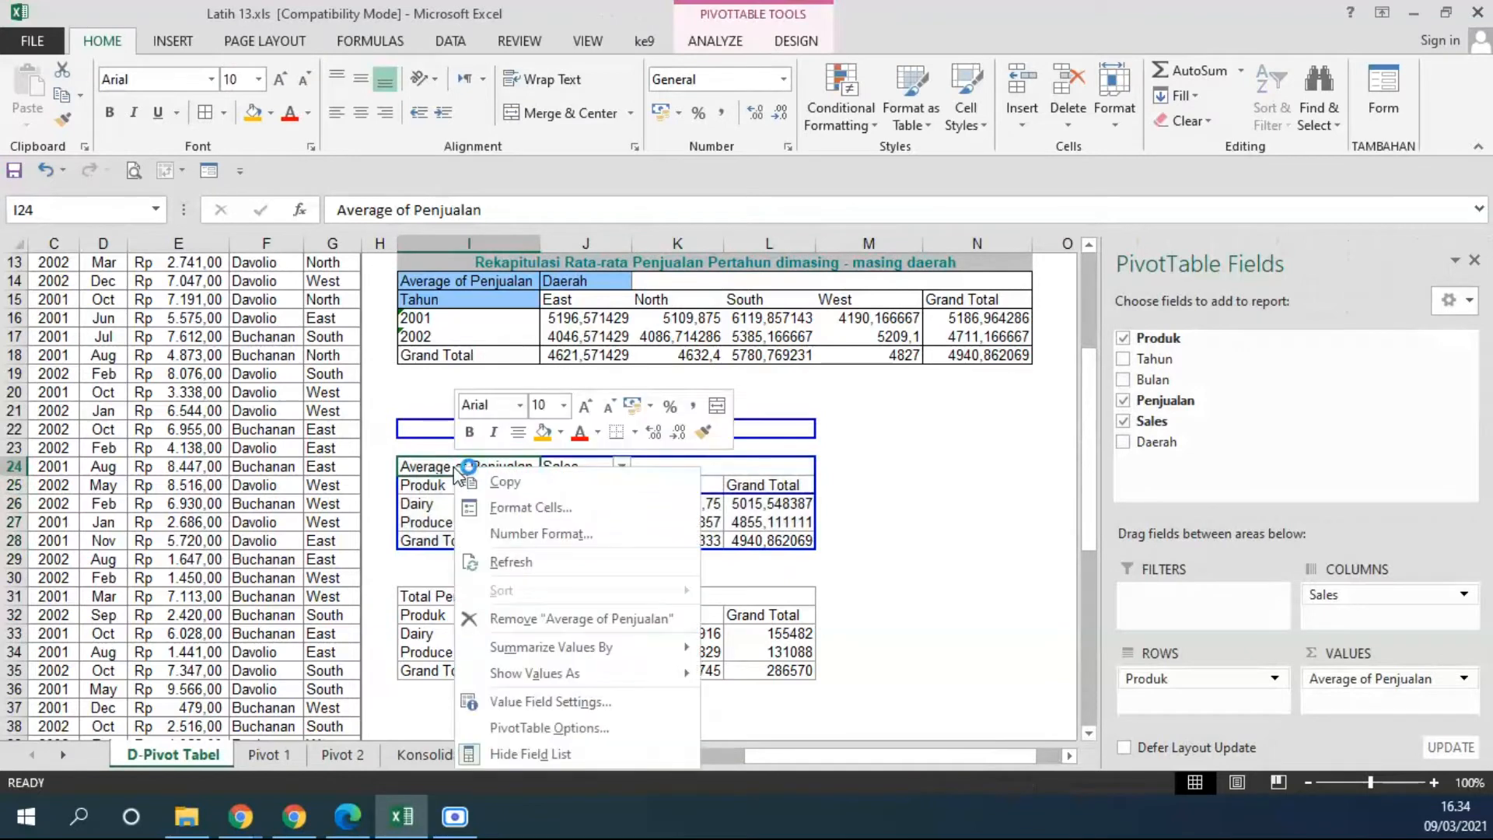
{"action": "left_click", "coordinate": [526, 702]}
{"action": "left_click_drag", "start_coordinate": [484, 516], "coordinate": [398, 517]}
{"action": "type", "text": "Rata Penjualan"}
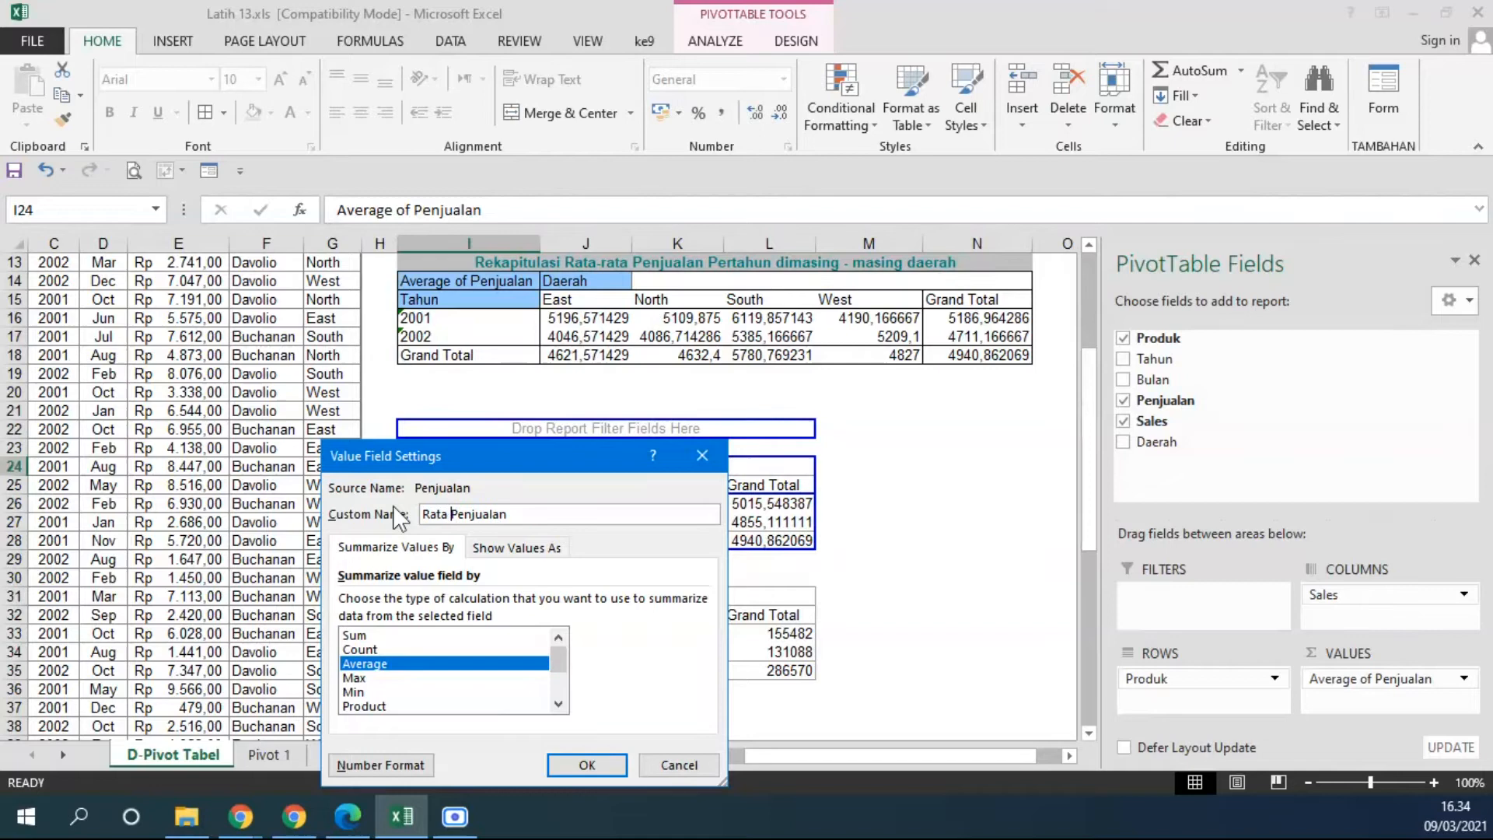
{"action": "type", "text": "- rata"}
{"action": "key", "text": "Return"}
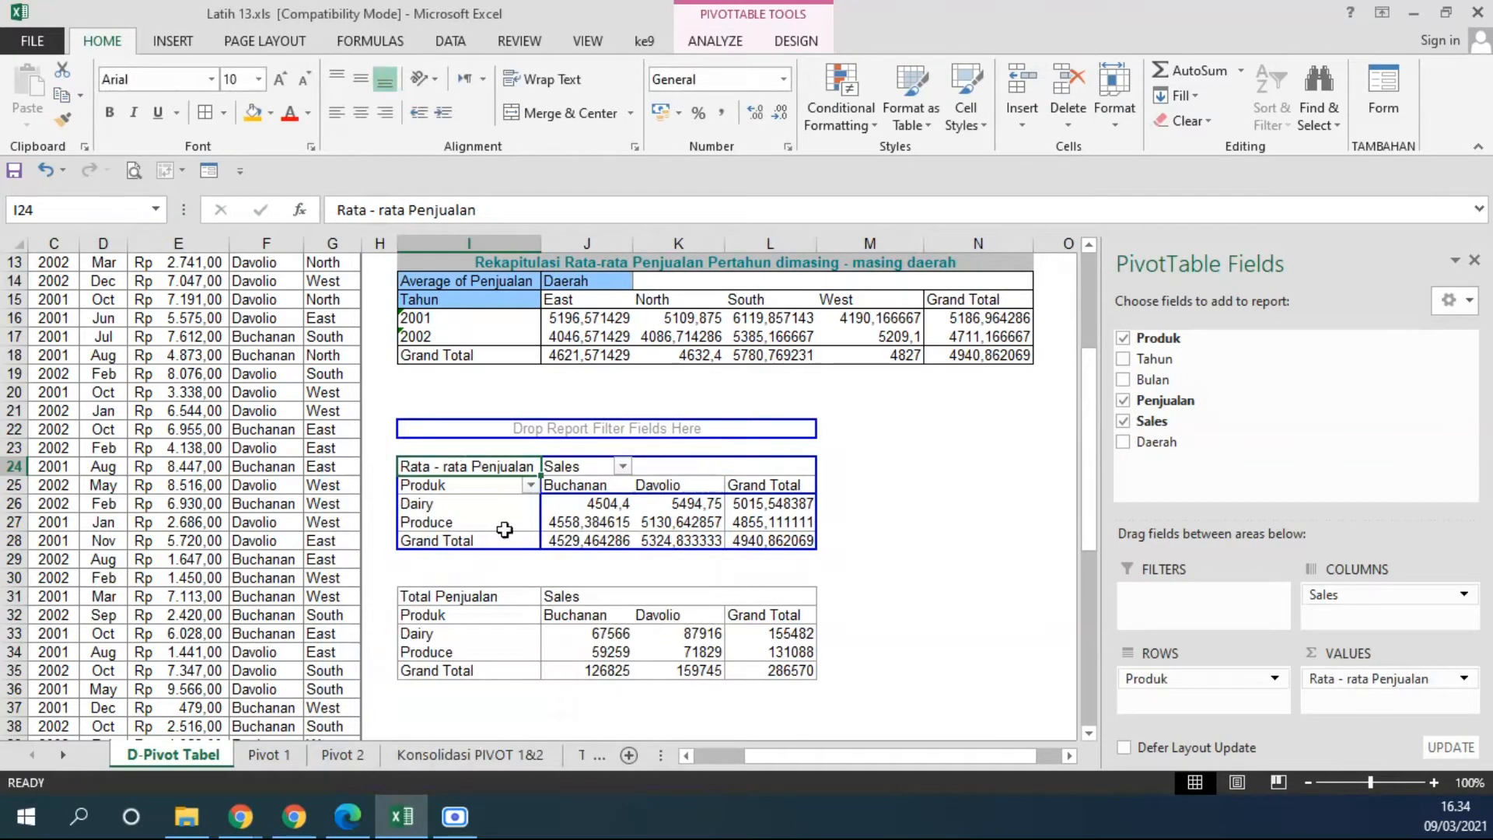
Copy the whole Rata - rata Penjualan PivotTable and paste it at I37 as values with source formatting.
{"action": "left_click", "coordinate": [933, 522]}
{"action": "left_click", "coordinate": [453, 467]}
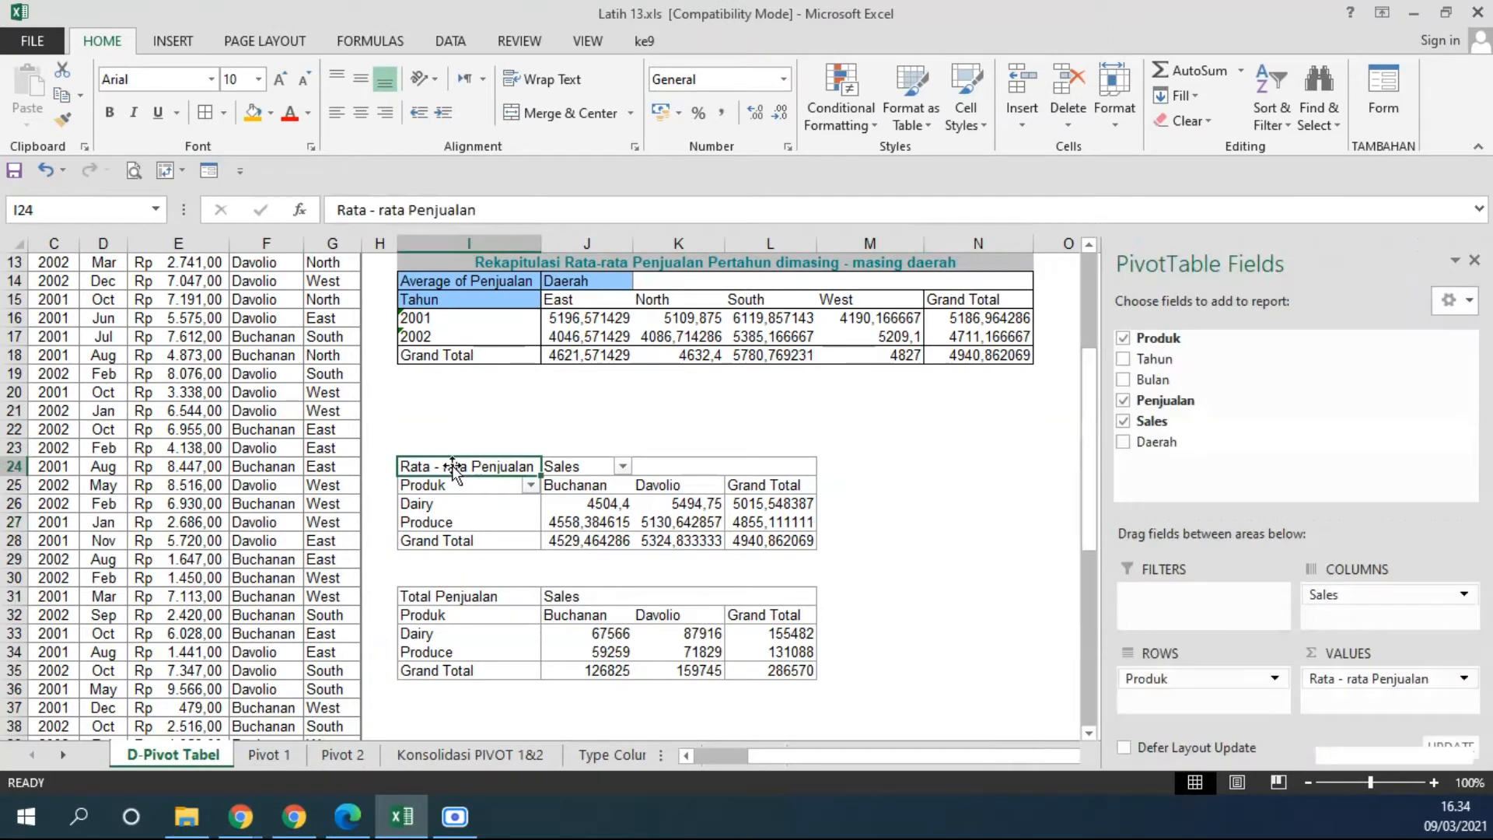
{"action": "left_click", "coordinate": [777, 540]}
{"action": "left_click_drag", "start_coordinate": [801, 542], "coordinate": [453, 467]}
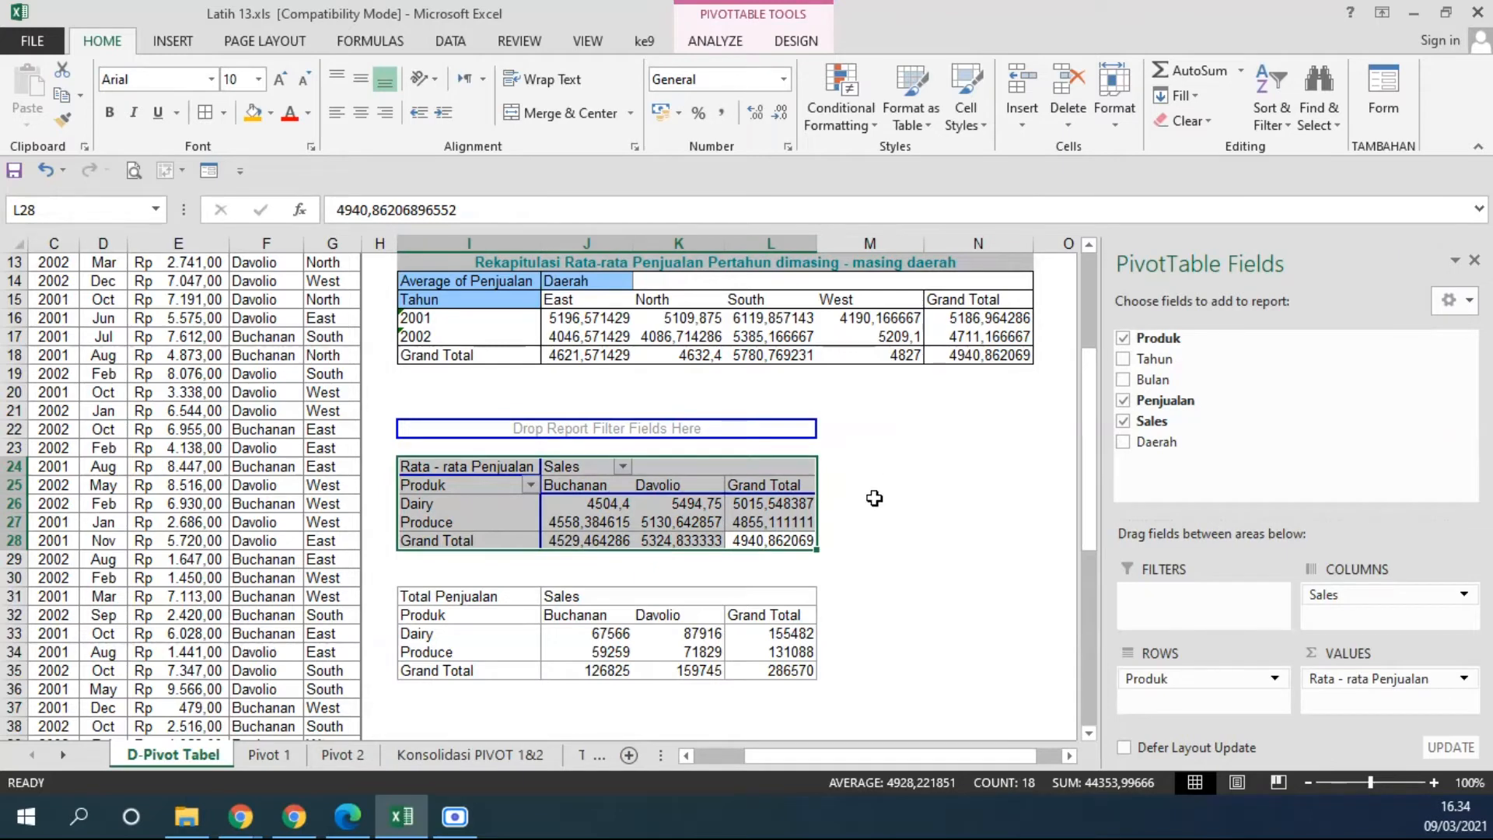
{"action": "scroll", "coordinate": [875, 498], "scroll_direction": "down", "scroll_amount": 1}
{"action": "scroll", "coordinate": [874, 498], "scroll_direction": "down", "scroll_amount": 1}
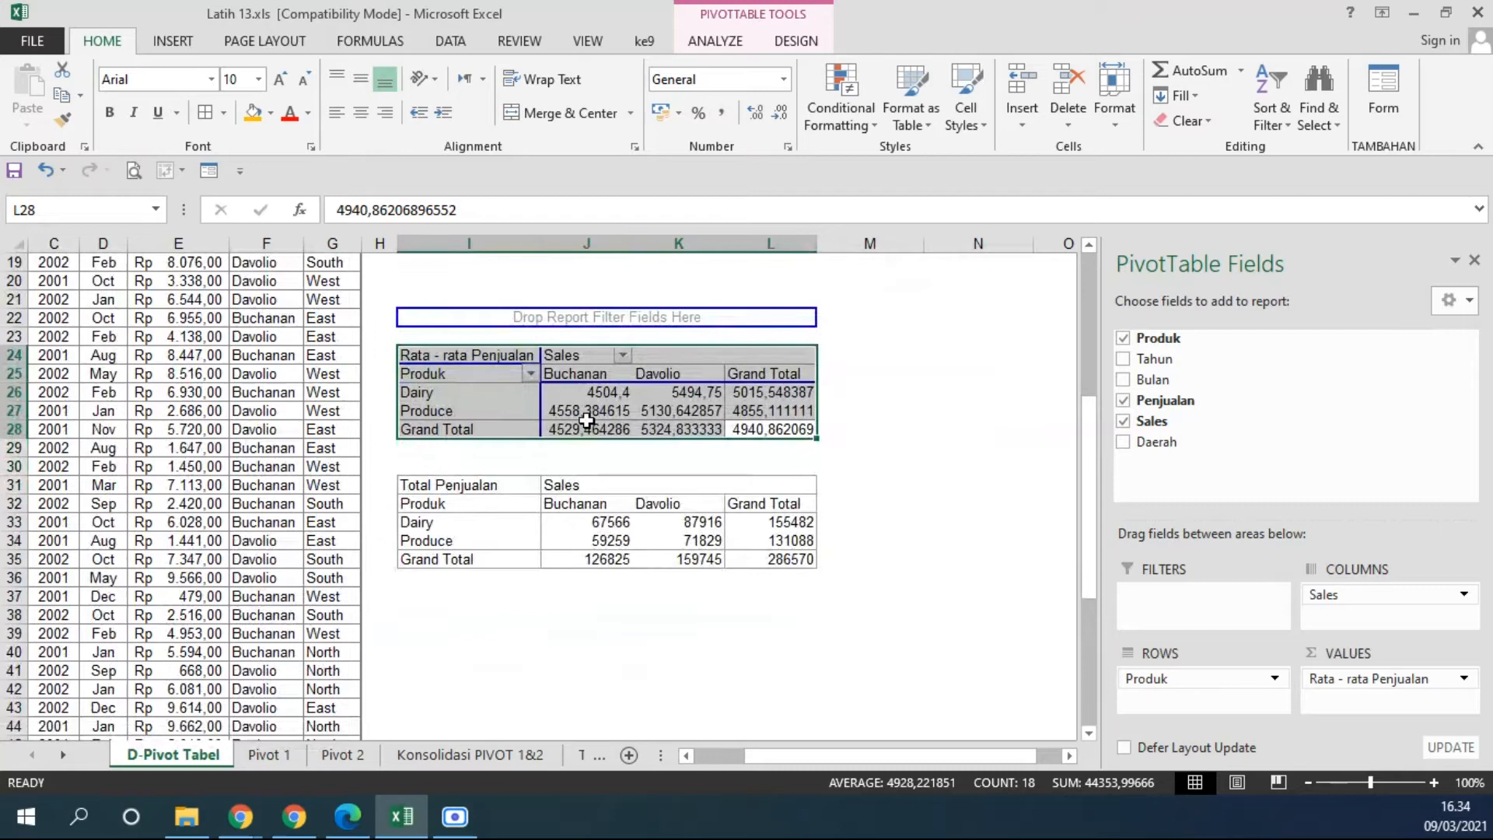
{"action": "key", "text": "ctrl+c"}
{"action": "left_click", "coordinate": [432, 605]}
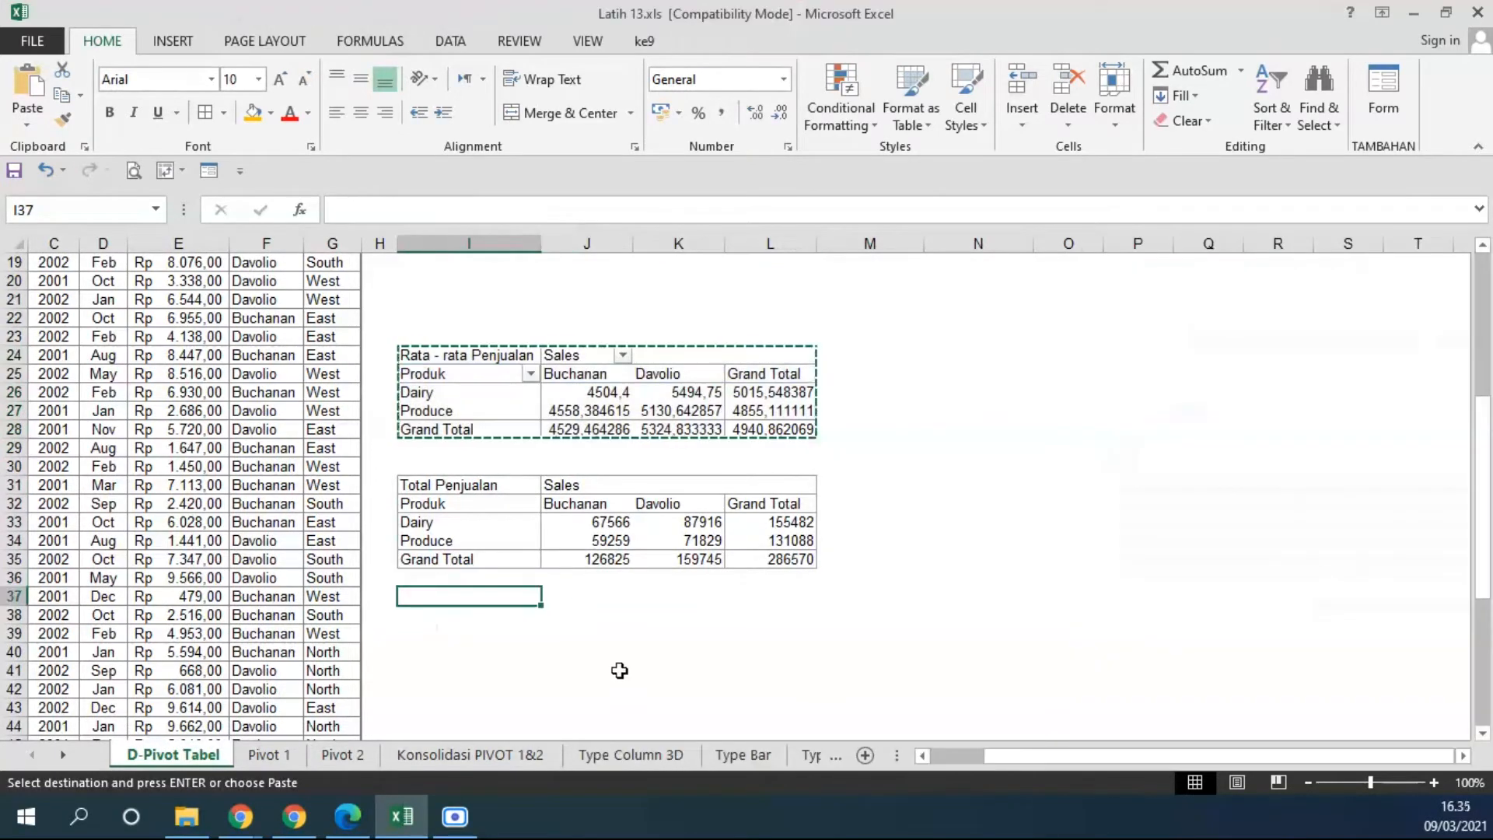
{"action": "left_click", "coordinate": [30, 116]}
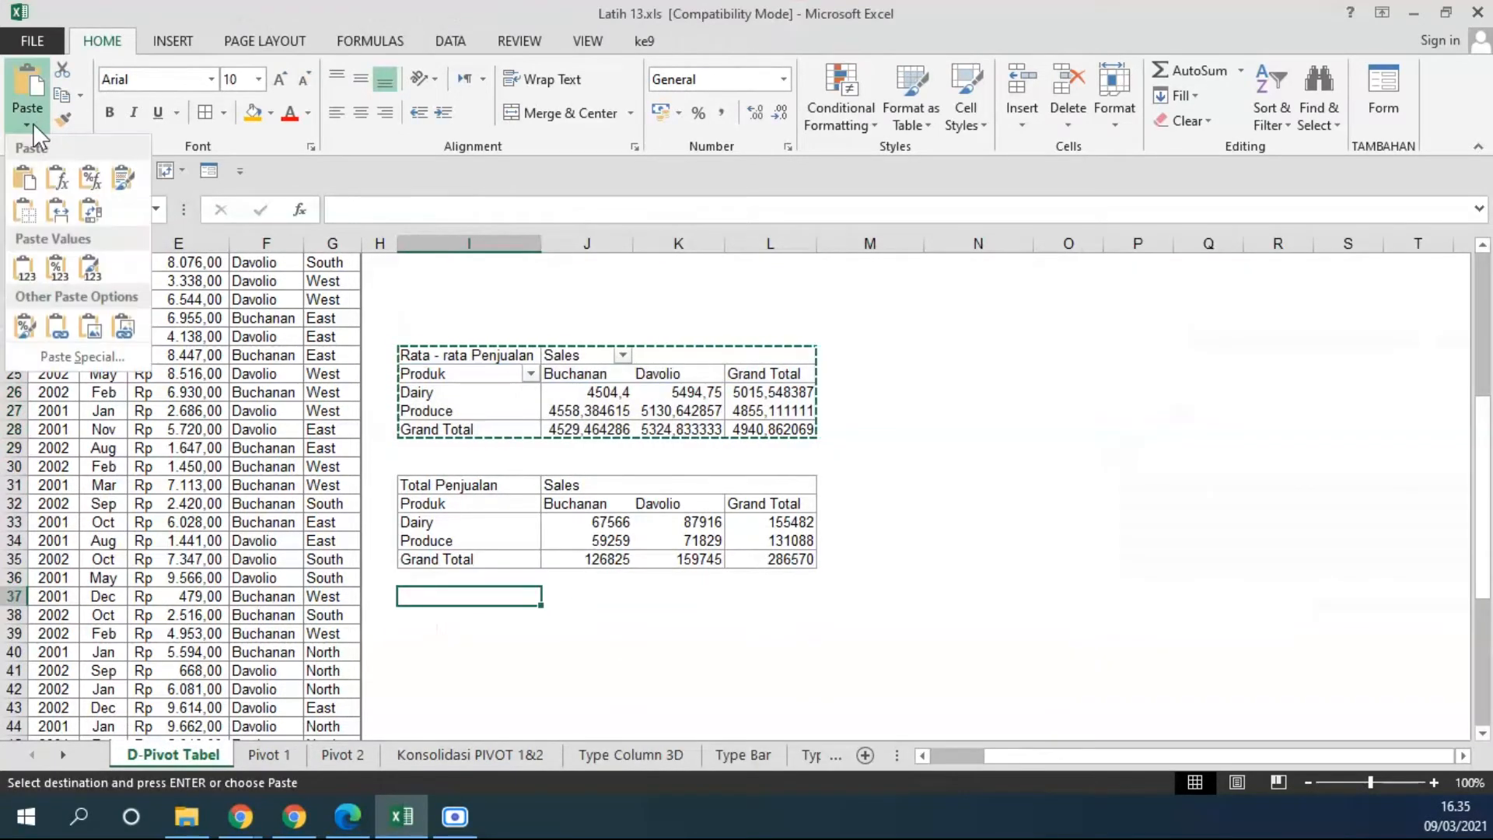
{"action": "left_click", "coordinate": [87, 272]}
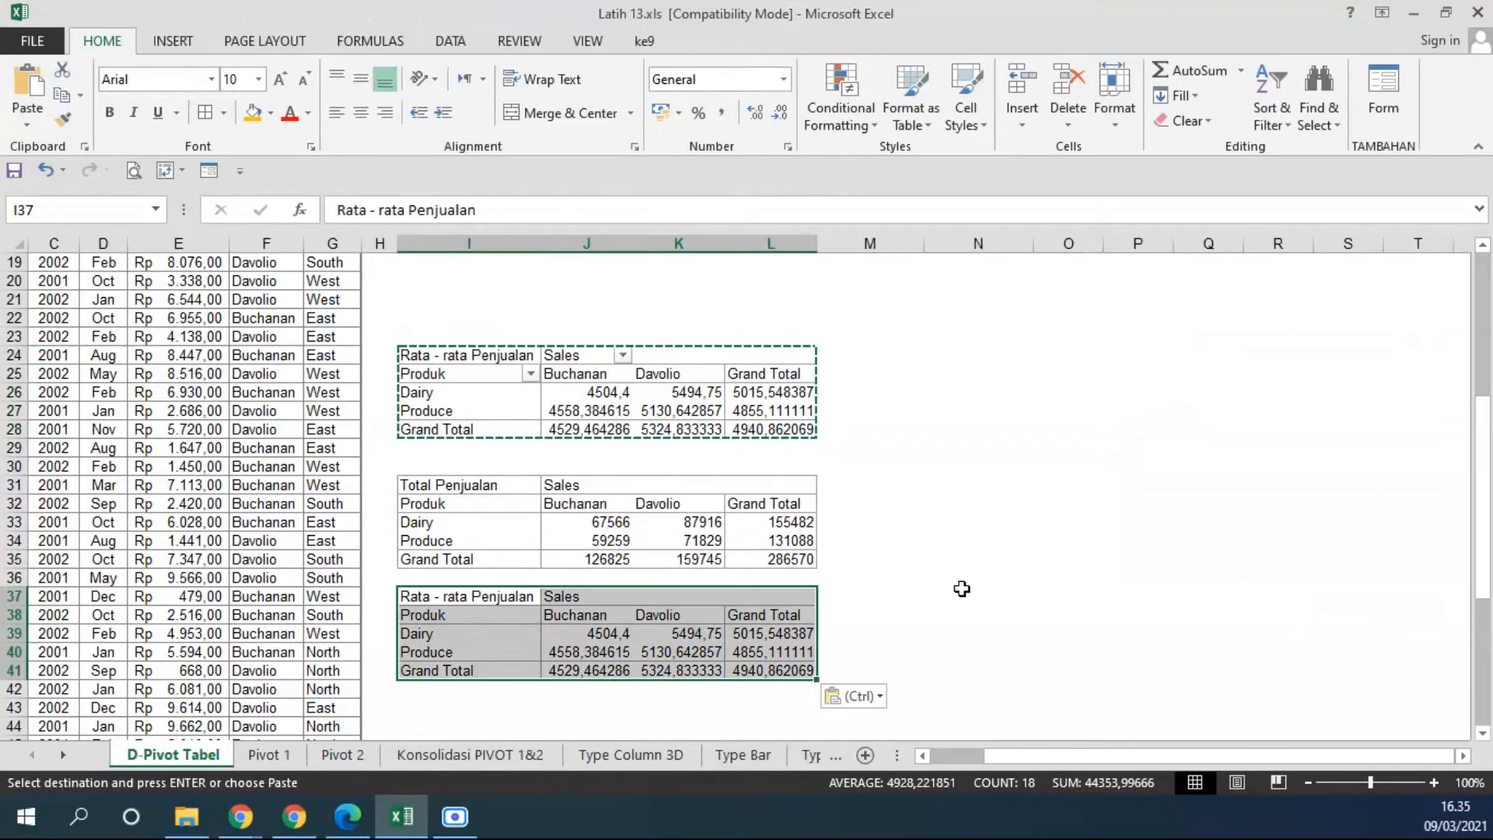
Fill the Total Penjualan header cell I31 of the static table with blue.
{"action": "scroll", "coordinate": [962, 588], "scroll_direction": "up", "scroll_amount": 6}
{"action": "scroll", "coordinate": [838, 548], "scroll_direction": "down", "scroll_amount": 5}
{"action": "scroll", "coordinate": [837, 548], "scroll_direction": "down", "scroll_amount": 1}
{"action": "left_click", "coordinate": [677, 559]}
{"action": "left_click", "coordinate": [523, 484]}
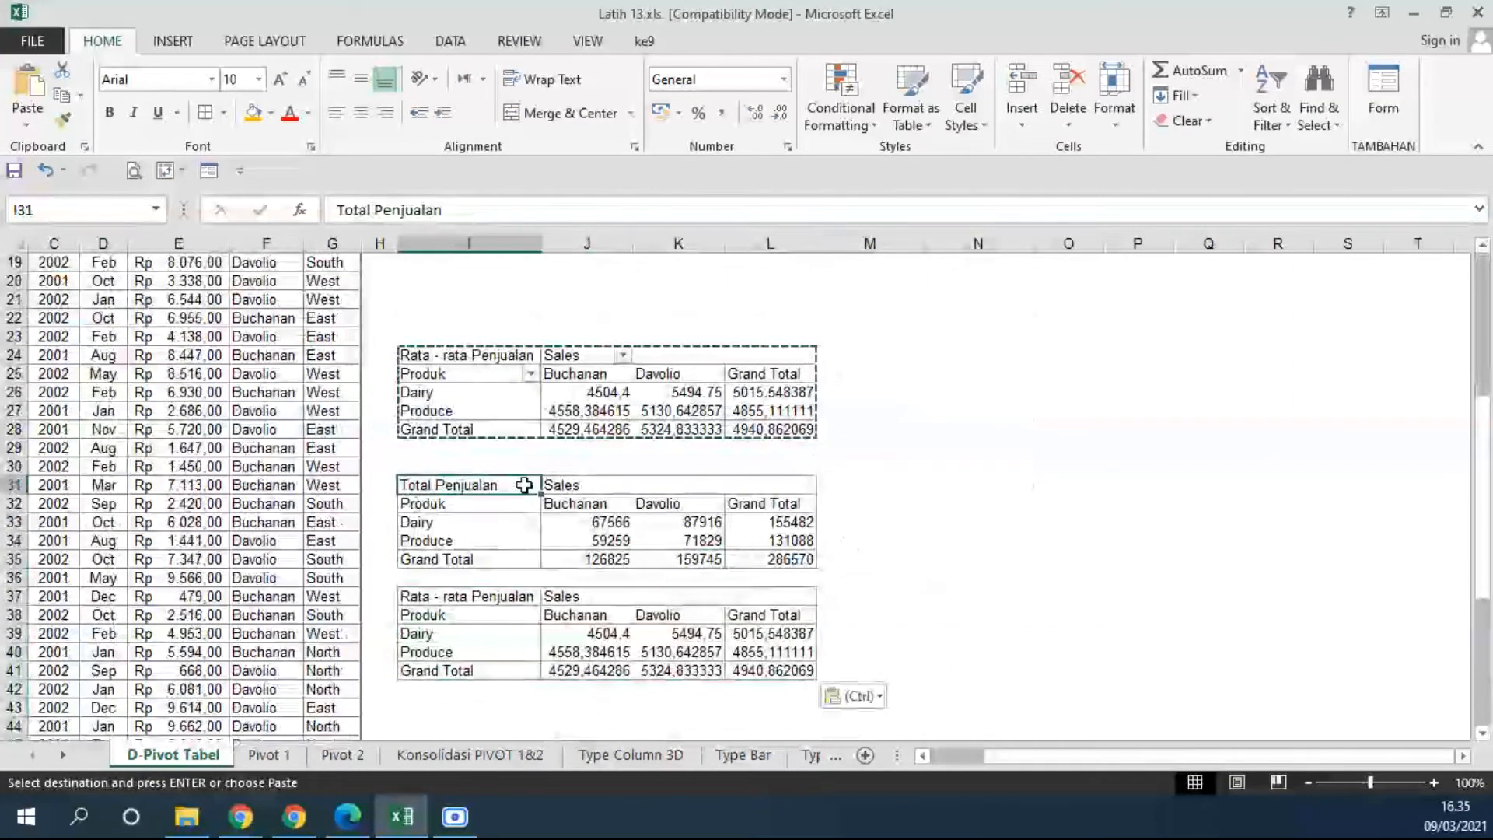
{"action": "left_click", "coordinate": [270, 112]}
{"action": "left_click", "coordinate": [349, 282]}
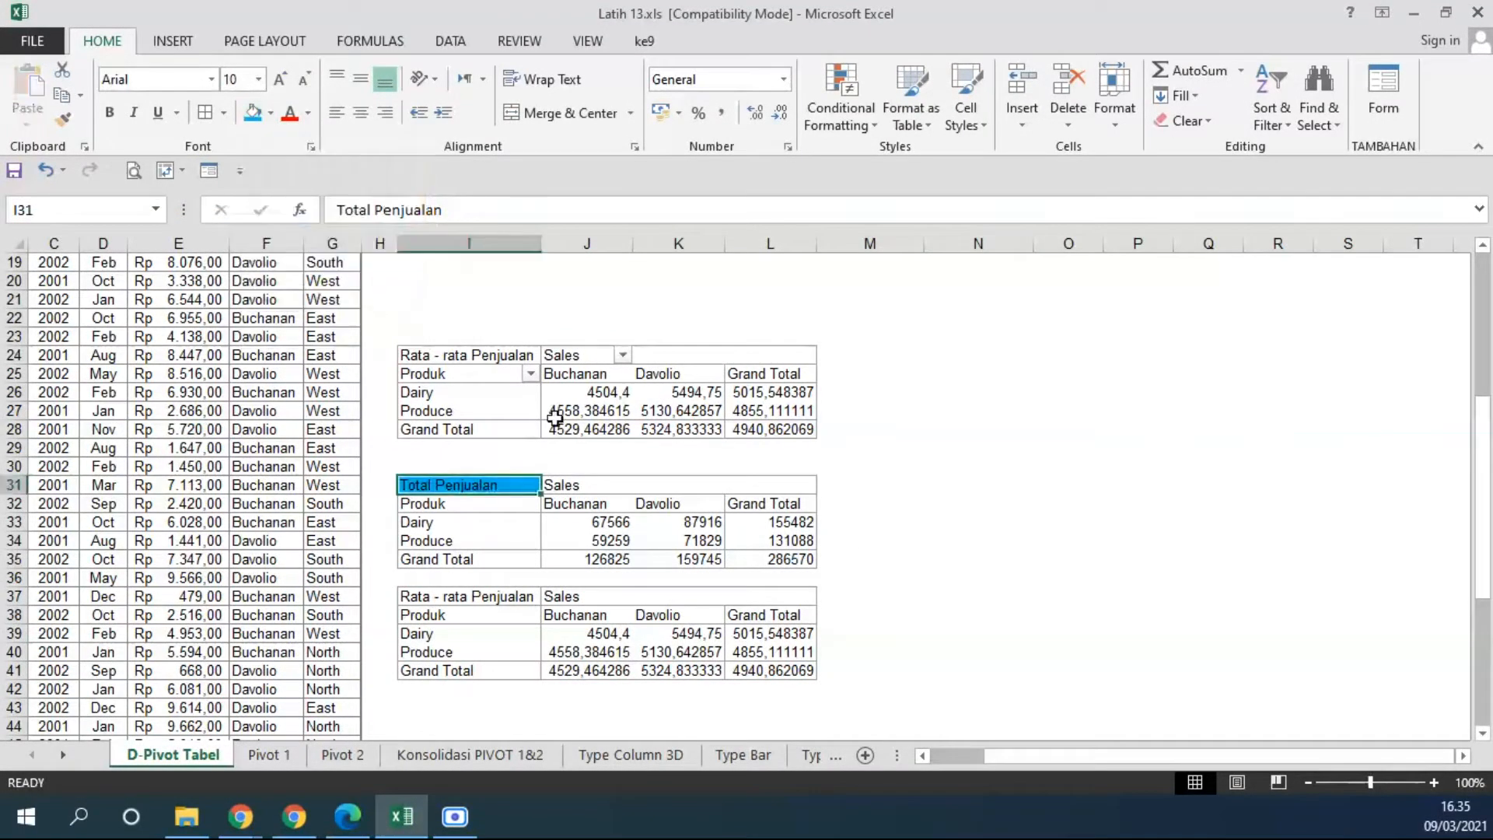
Apply the same blue fill to the Sales and Produk header cells of the static Total Penjualan table.
{"action": "scroll", "coordinate": [555, 417], "scroll_direction": "up", "scroll_amount": 5}
{"action": "scroll", "coordinate": [626, 415], "scroll_direction": "down", "scroll_amount": 4}
{"action": "left_click_drag", "start_coordinate": [548, 541], "coordinate": [584, 538]}
{"action": "left_click", "coordinate": [252, 113]}
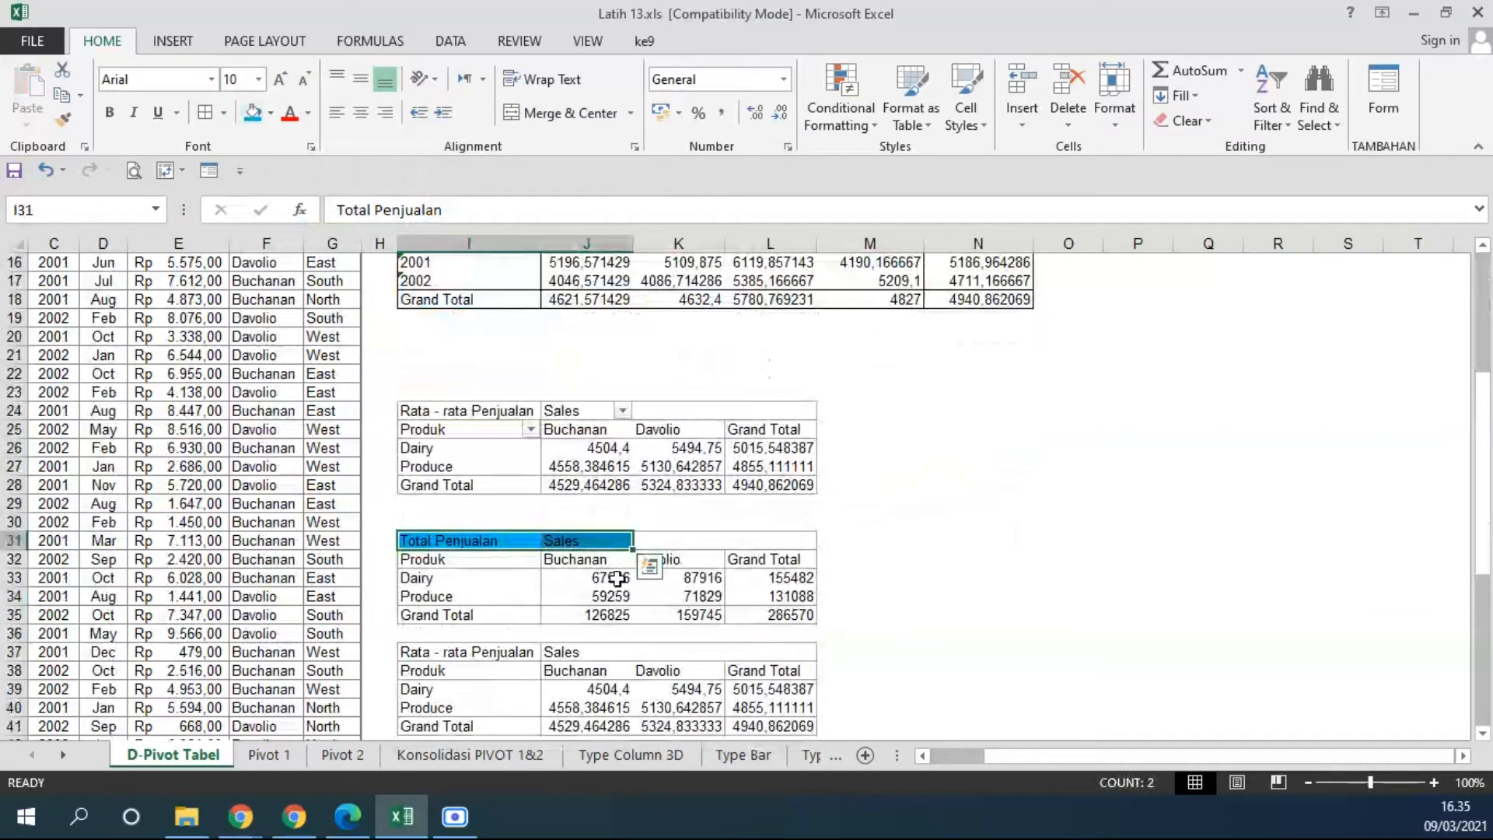
{"action": "left_click", "coordinate": [467, 559]}
{"action": "scroll", "coordinate": [565, 470], "scroll_direction": "up", "scroll_amount": 4}
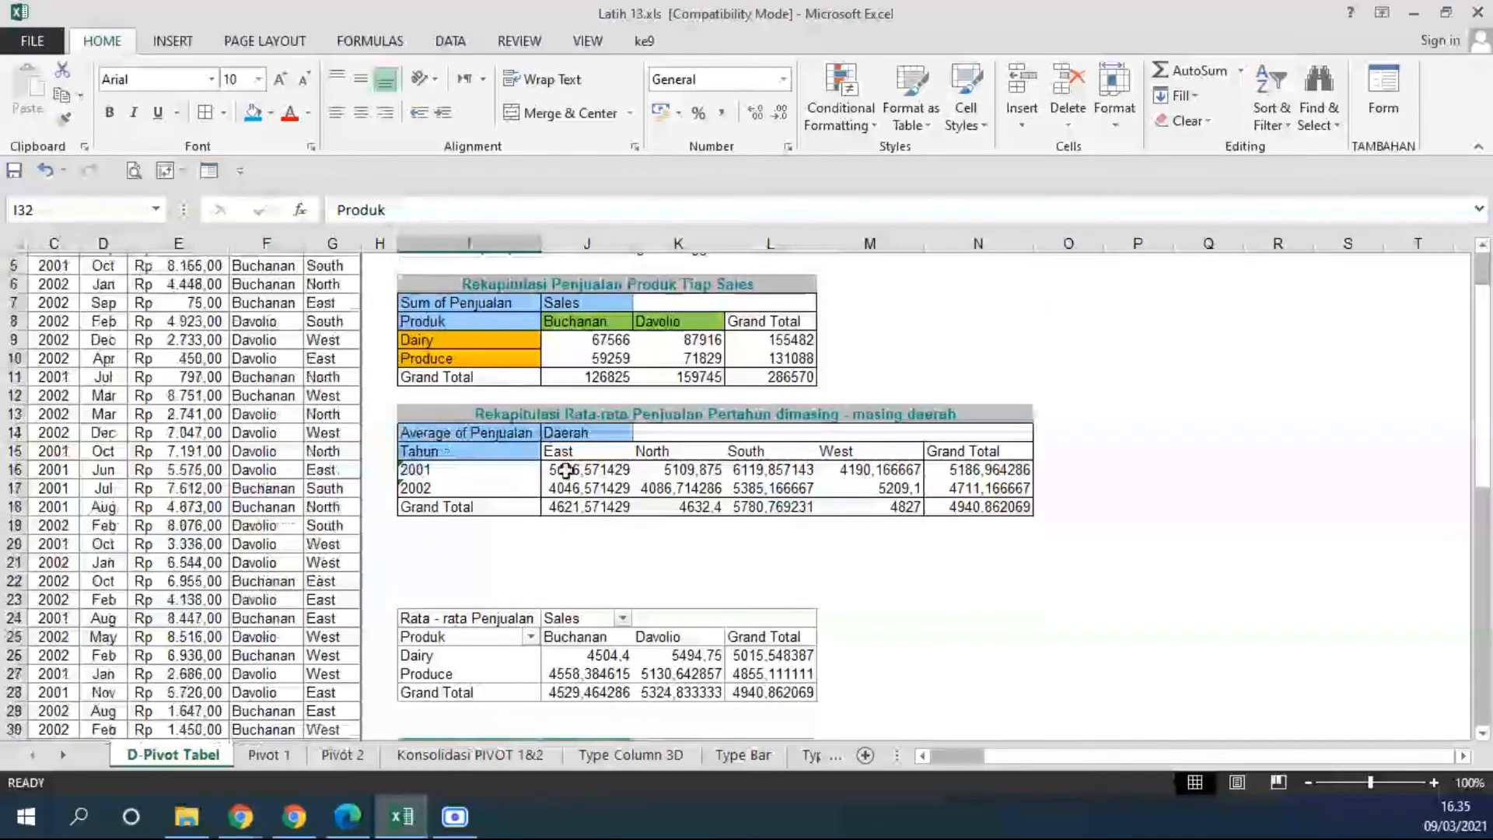
{"action": "scroll", "coordinate": [565, 470], "scroll_direction": "down", "scroll_amount": 4}
{"action": "left_click", "coordinate": [253, 113]}
{"action": "left_click", "coordinate": [978, 614]}
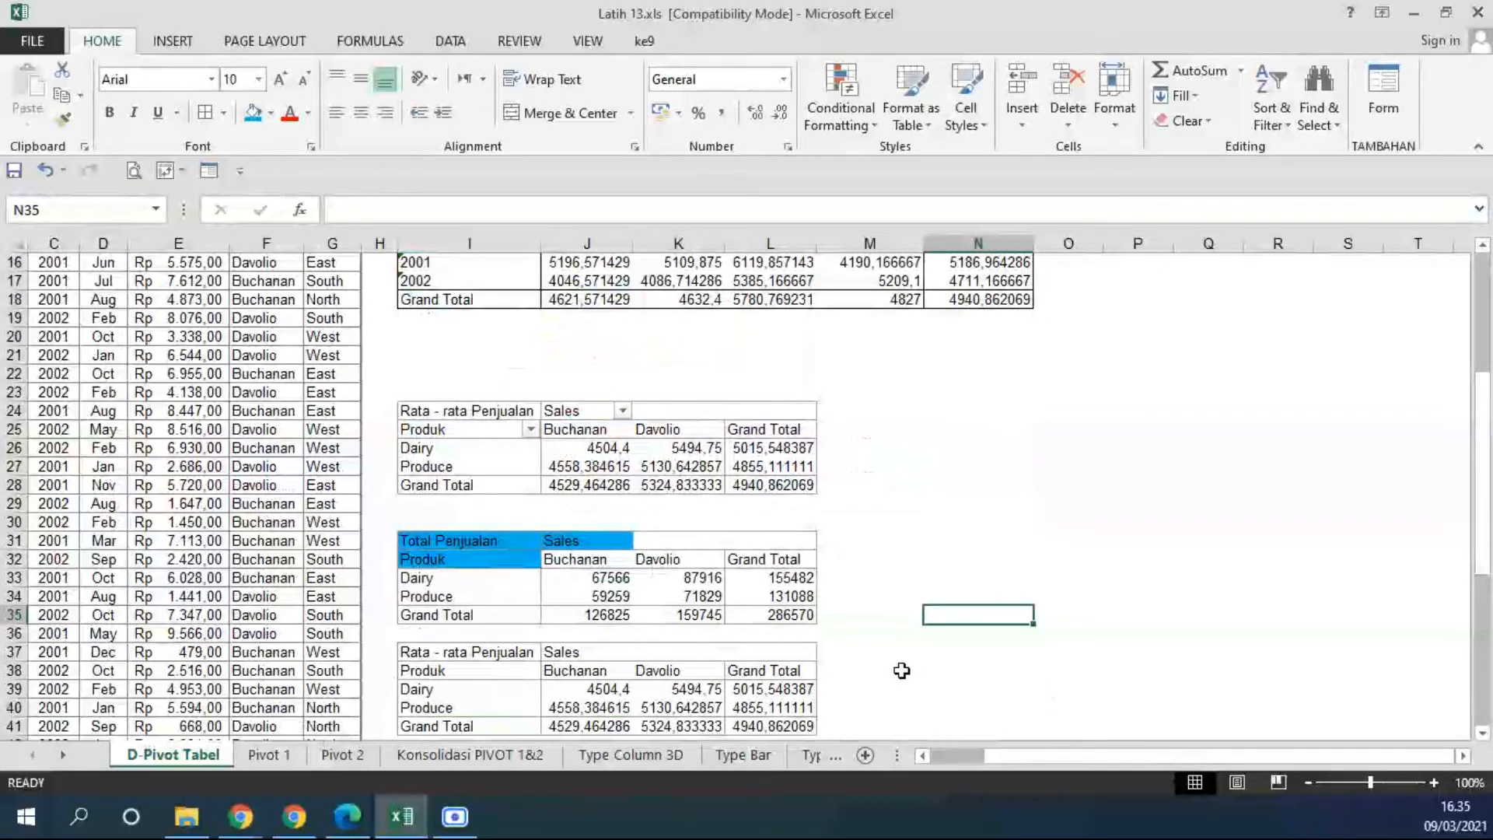
Fill the Produk and Sales header cells of the Rata - rata Penjualan PivotTable with the same blue.
{"action": "scroll", "coordinate": [738, 544], "scroll_direction": "down", "scroll_amount": 1}
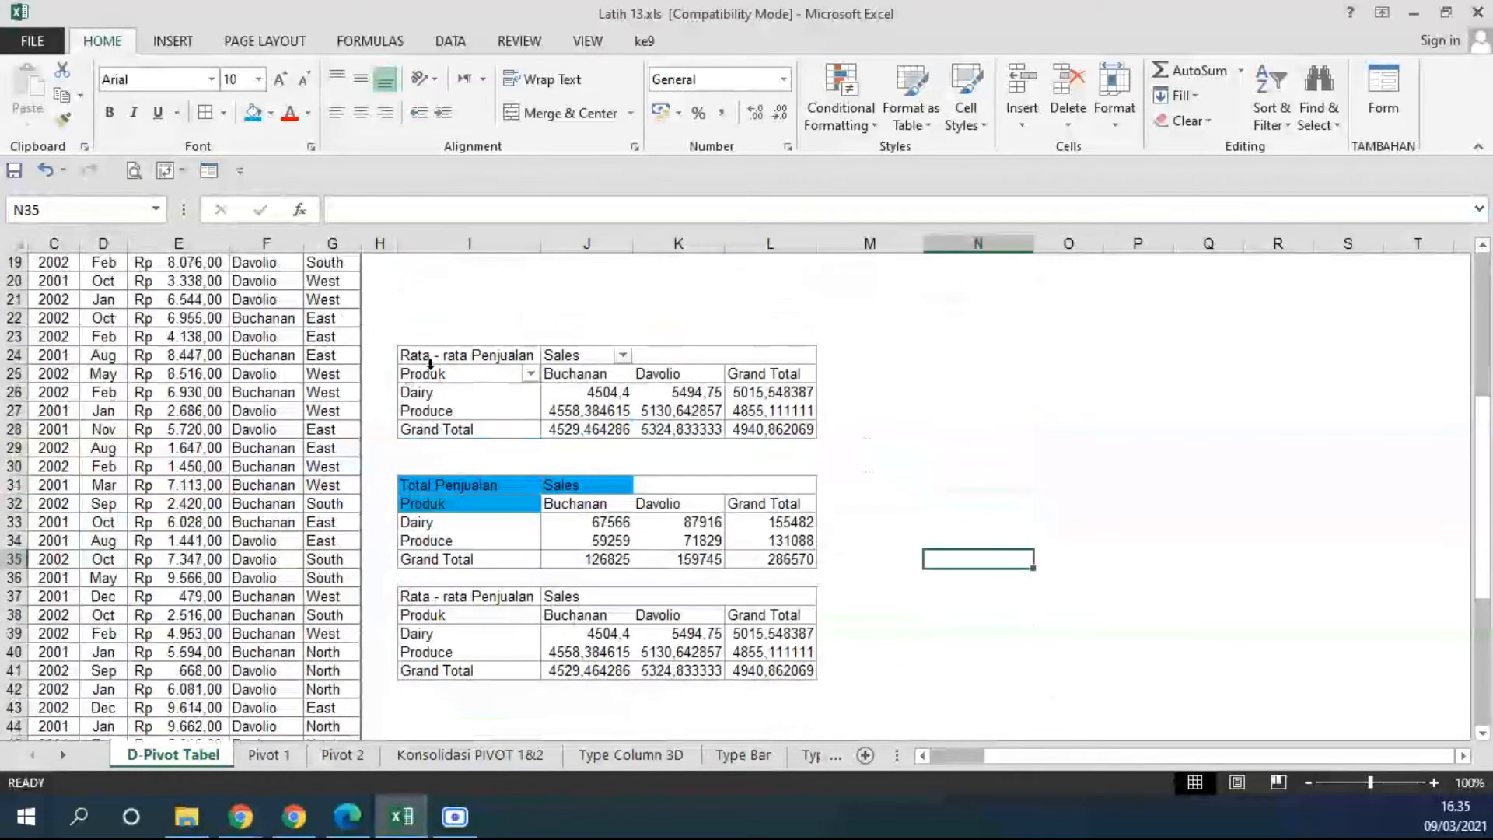
{"action": "left_click", "coordinate": [432, 381]}
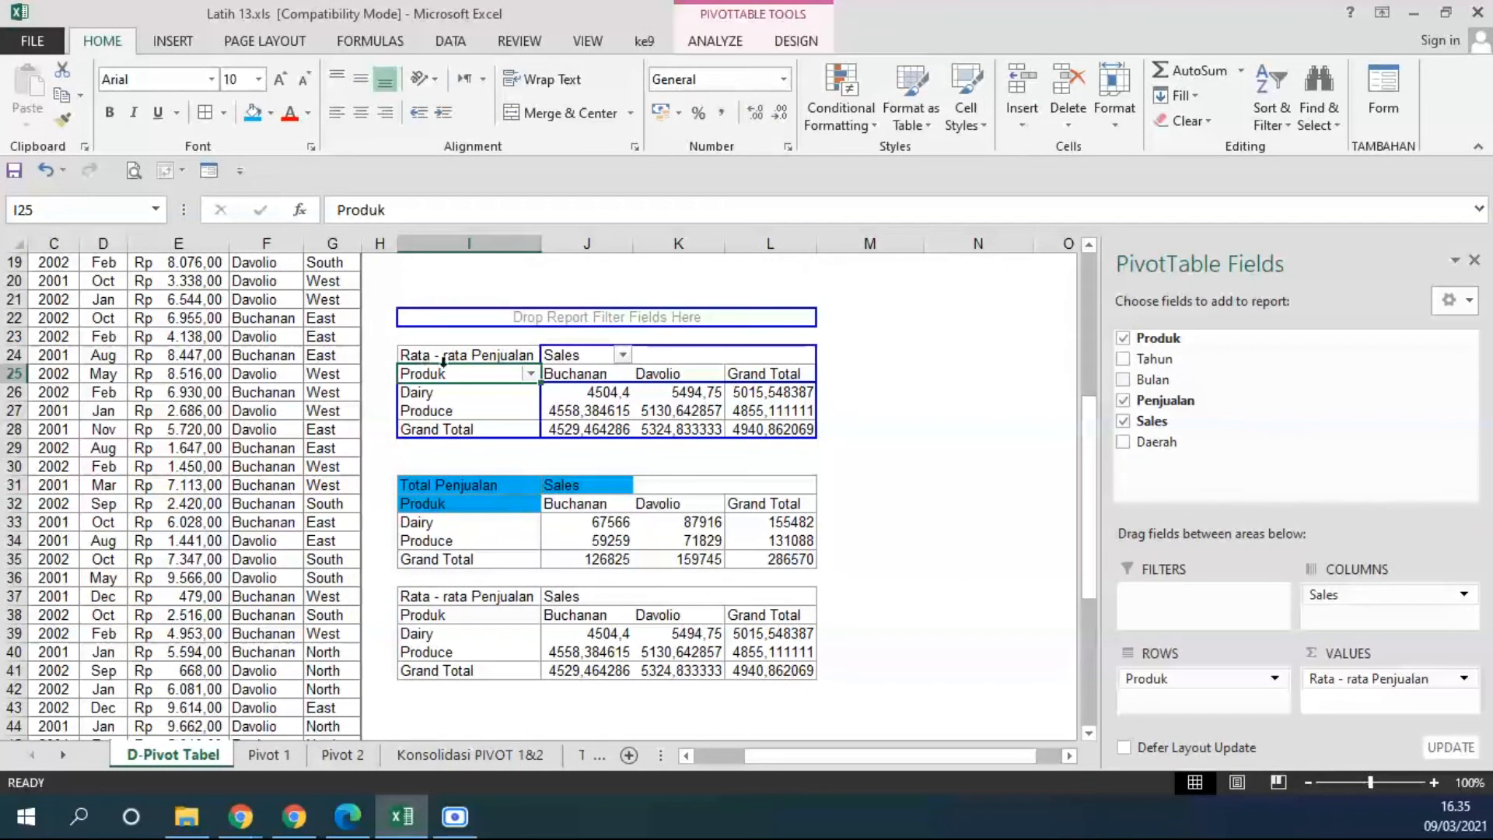
{"action": "left_click", "coordinate": [253, 113]}
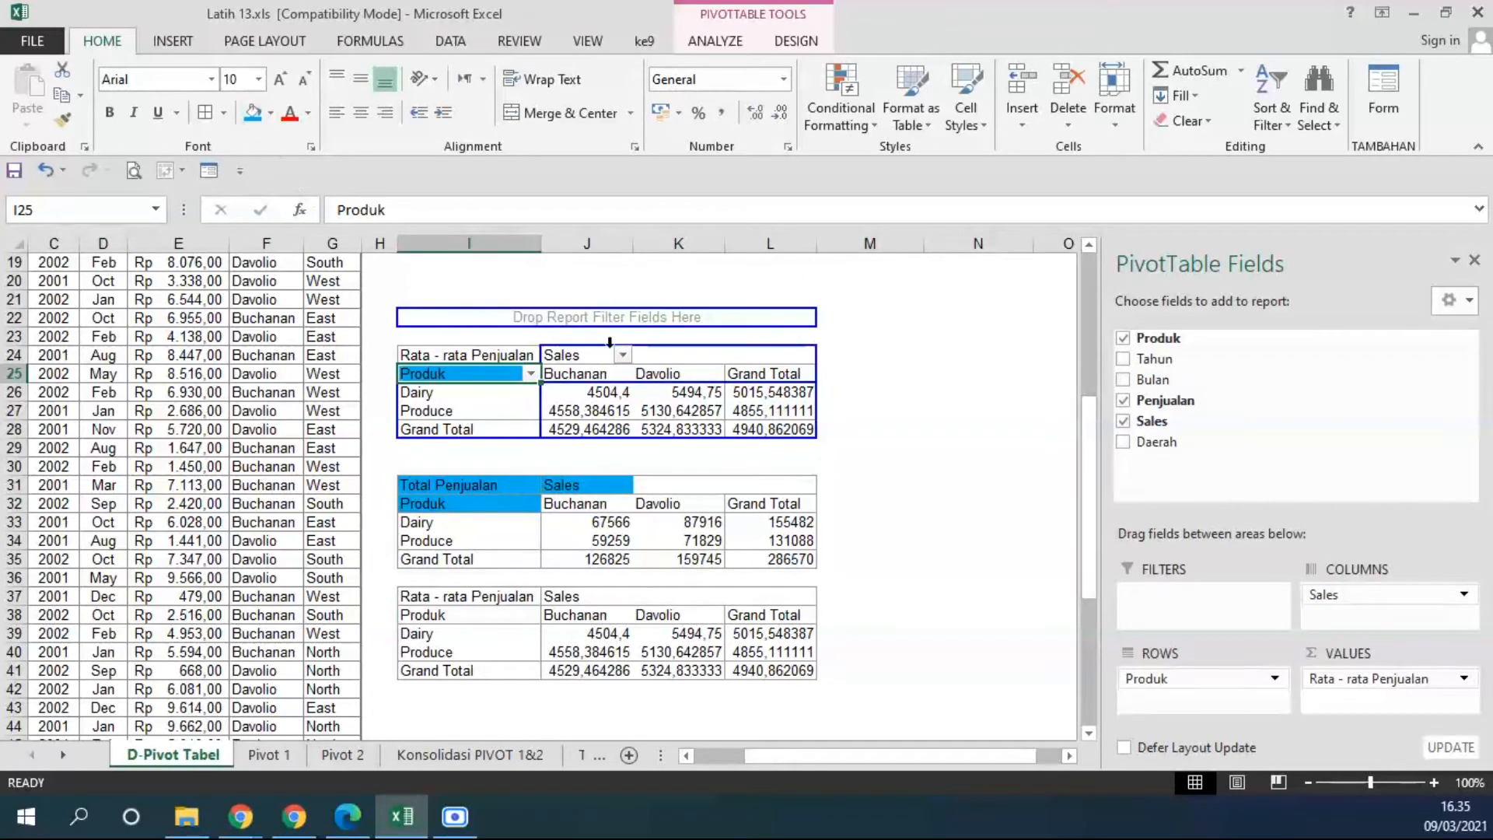
{"action": "left_click", "coordinate": [583, 356]}
{"action": "left_click", "coordinate": [253, 113]}
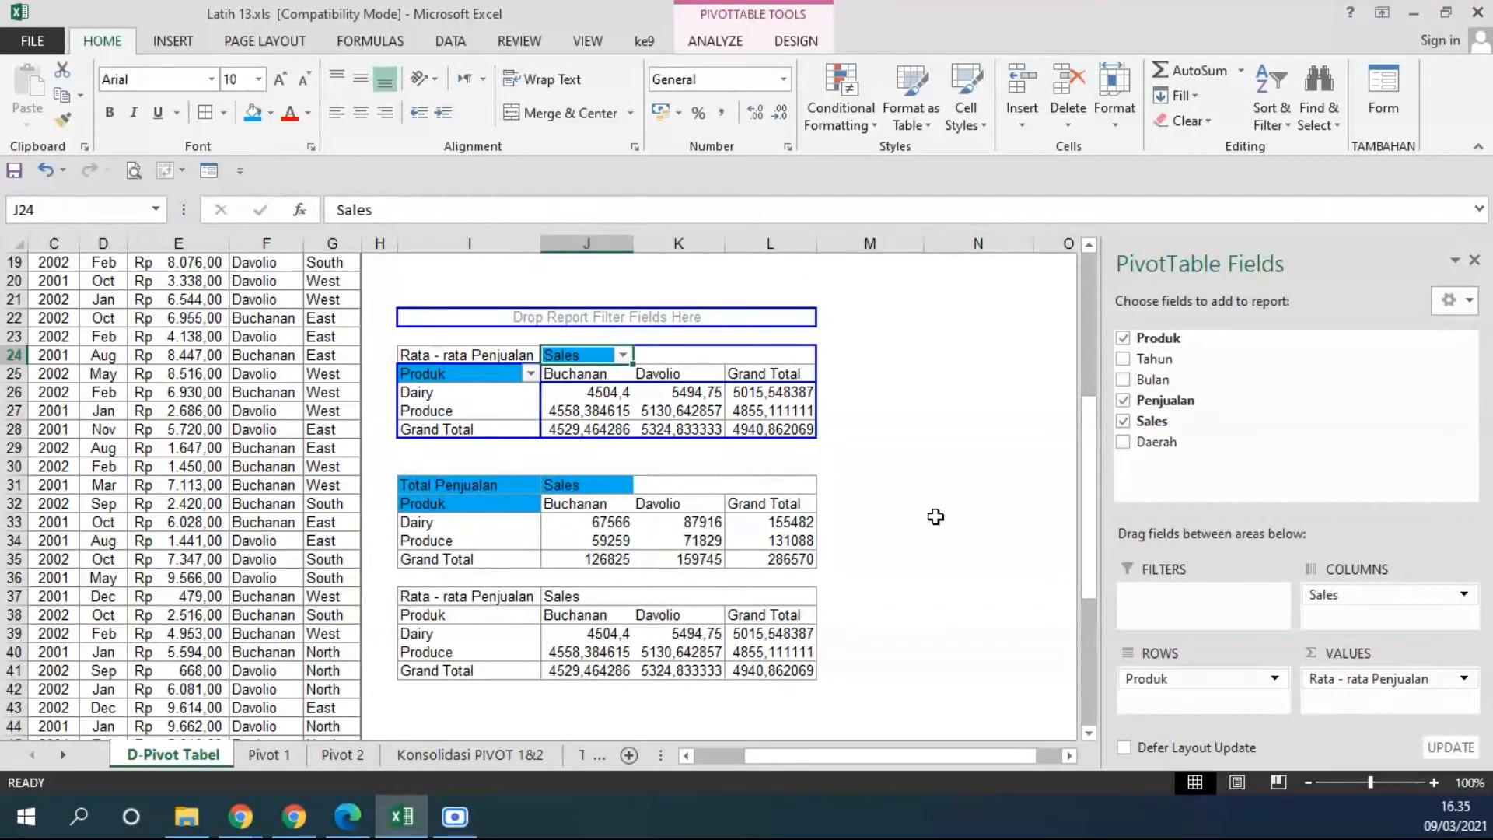
{"action": "left_click", "coordinate": [939, 519]}
Filter the PivotTable's Produk field so it shows only Dairy.
{"action": "left_click", "coordinate": [531, 374]}
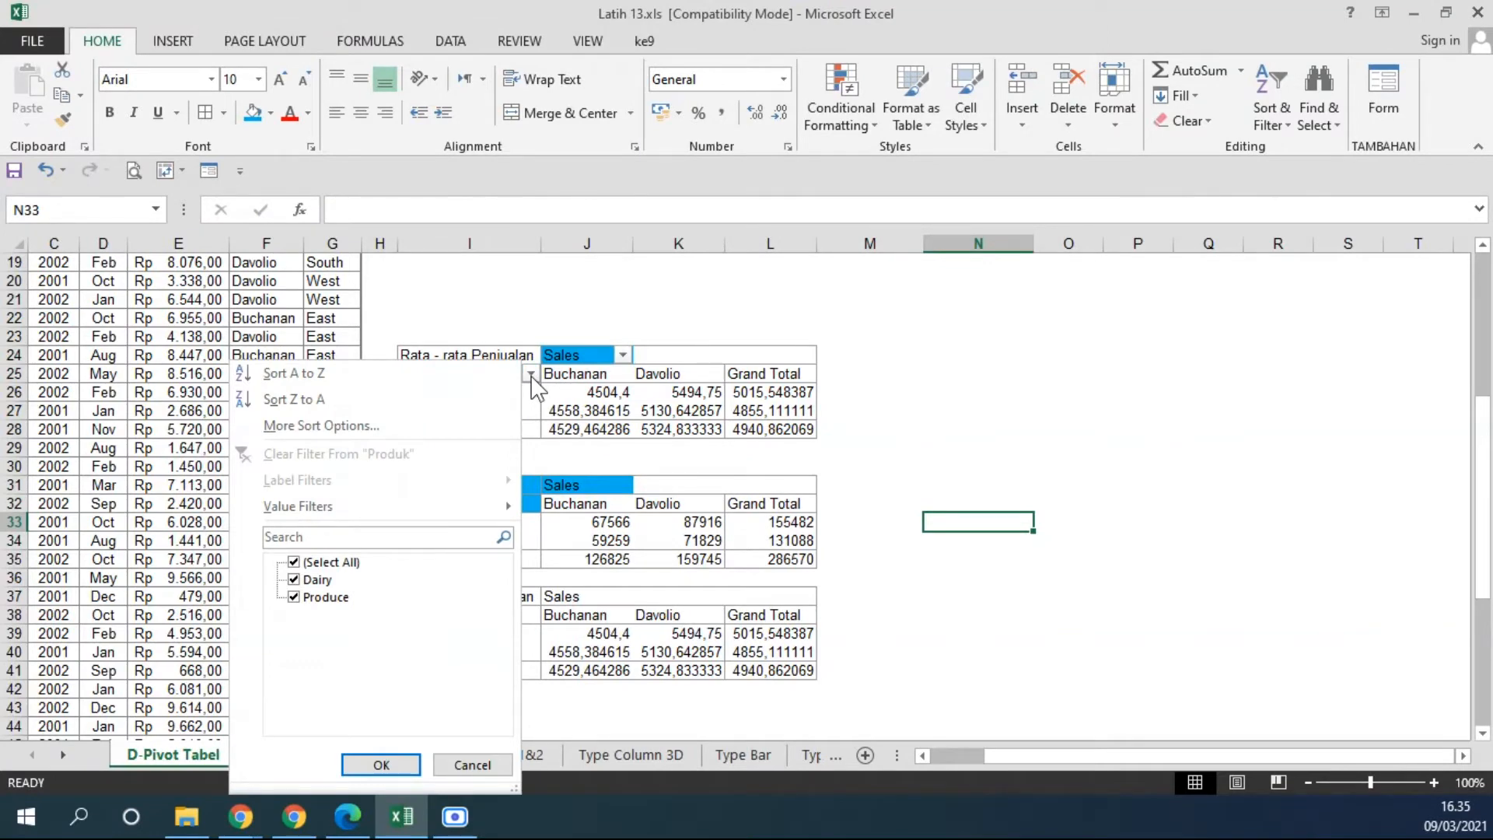
{"action": "left_click", "coordinate": [723, 304]}
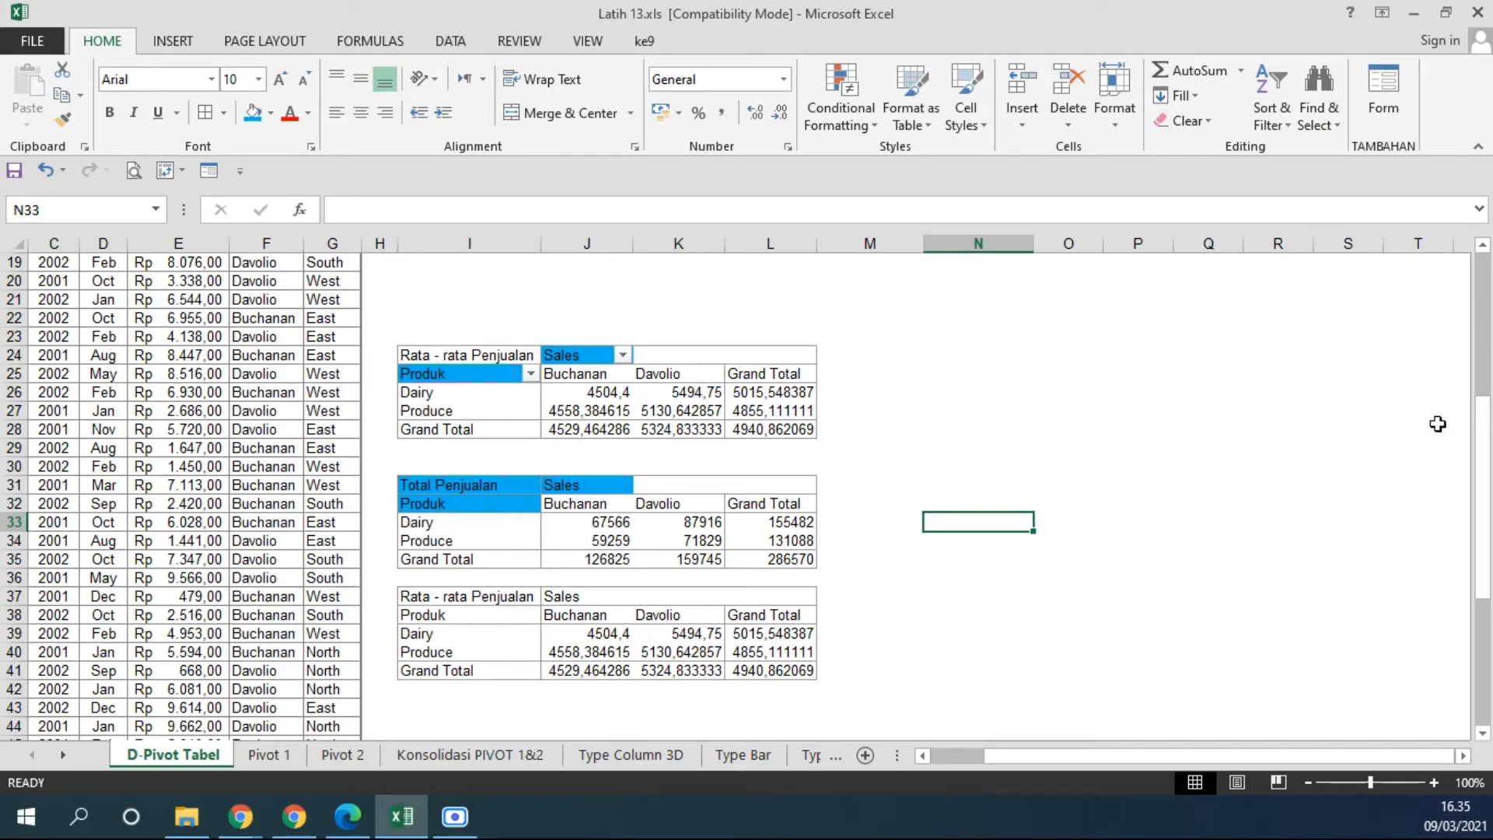
{"action": "left_click", "coordinate": [530, 374]}
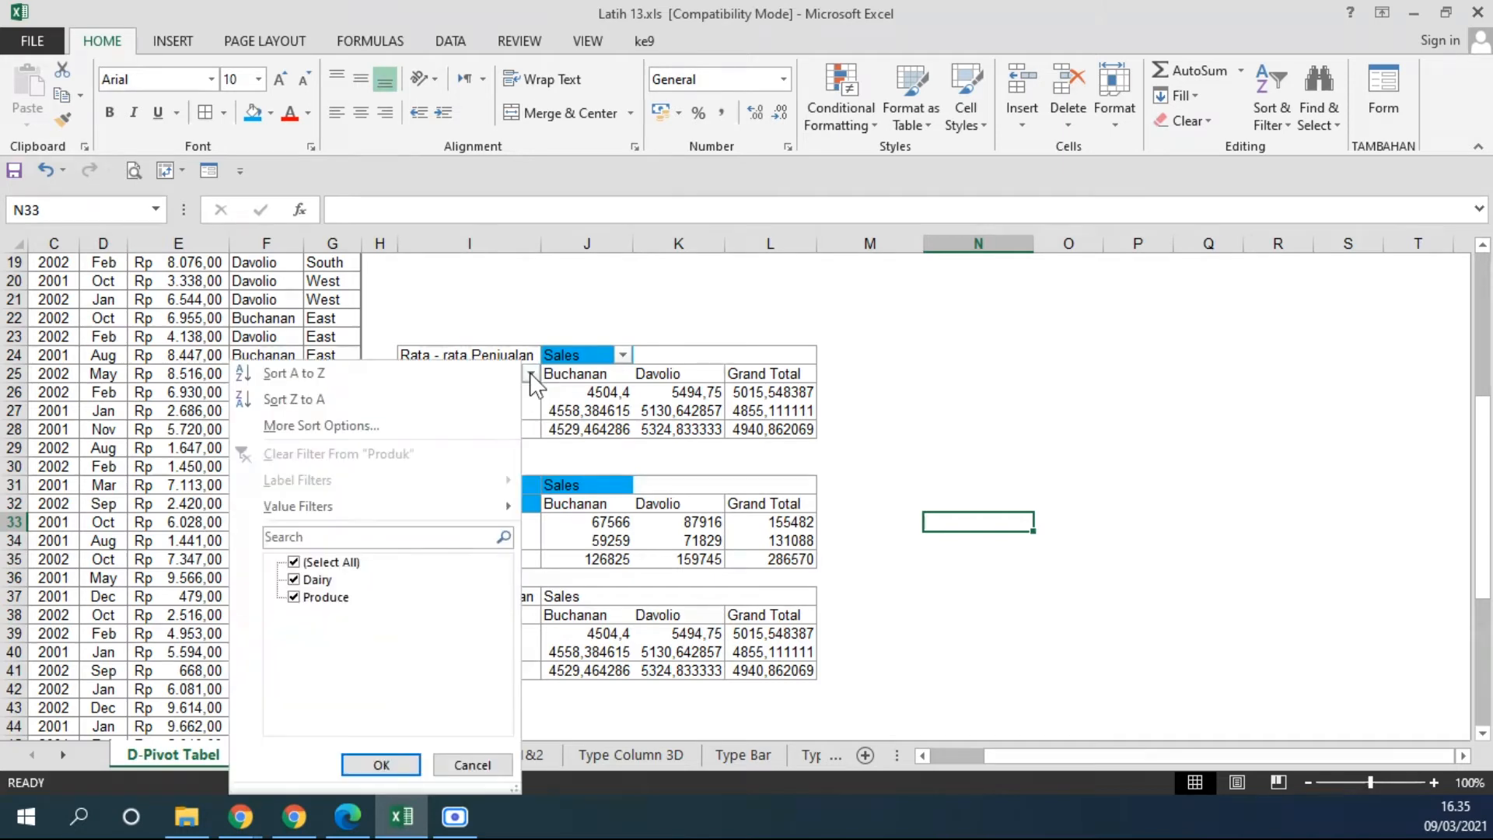
{"action": "left_click", "coordinate": [295, 563]}
{"action": "left_click", "coordinate": [295, 581]}
{"action": "left_click", "coordinate": [380, 765]}
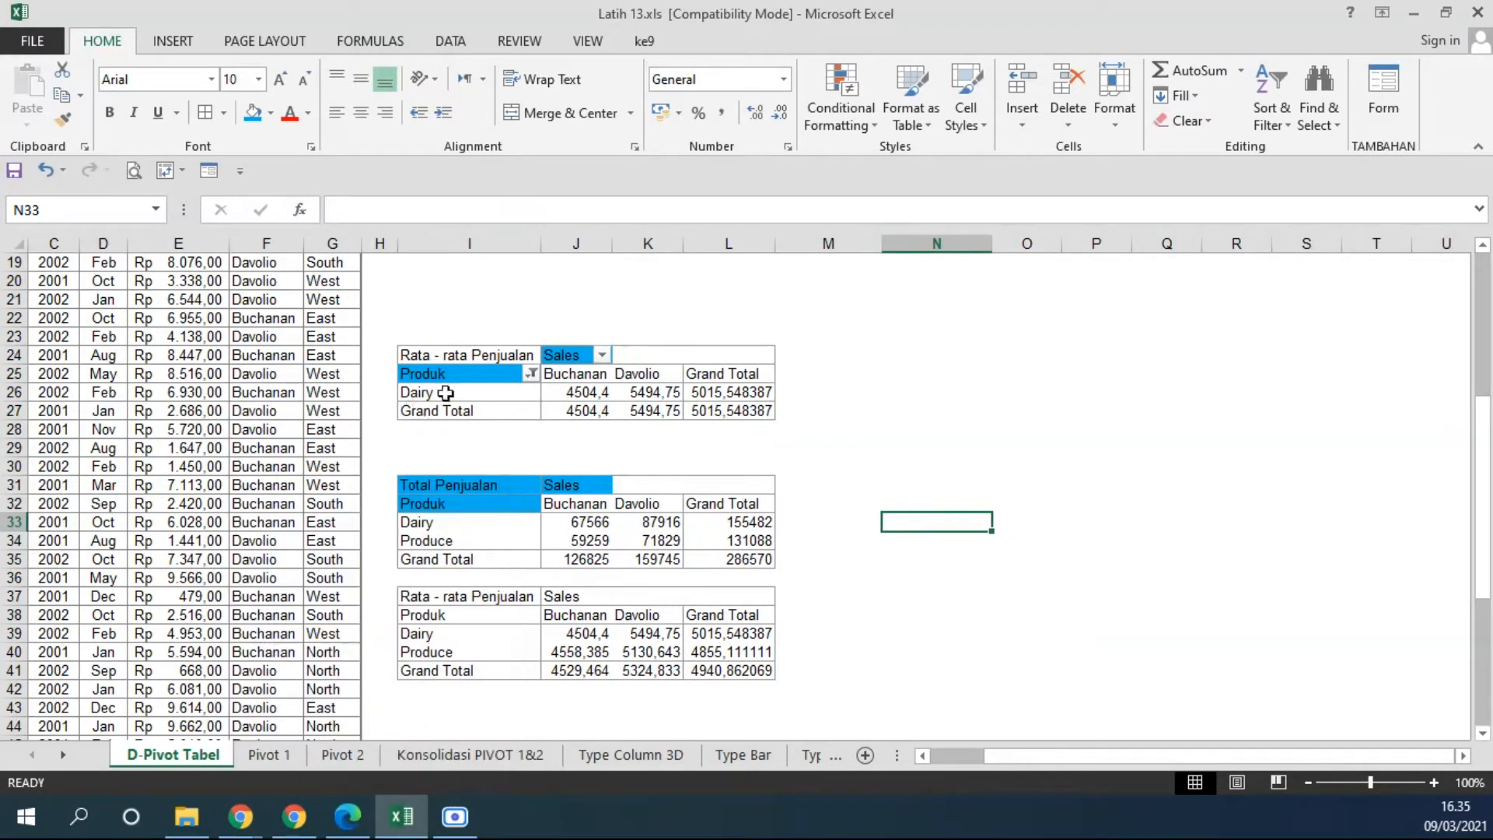
Filter the PivotTable's Sales field to only the first salesperson and select the Dairy row.
{"action": "left_click", "coordinate": [602, 354]}
{"action": "left_click", "coordinate": [365, 547]}
{"action": "left_click", "coordinate": [364, 565]}
{"action": "left_click", "coordinate": [449, 751]}
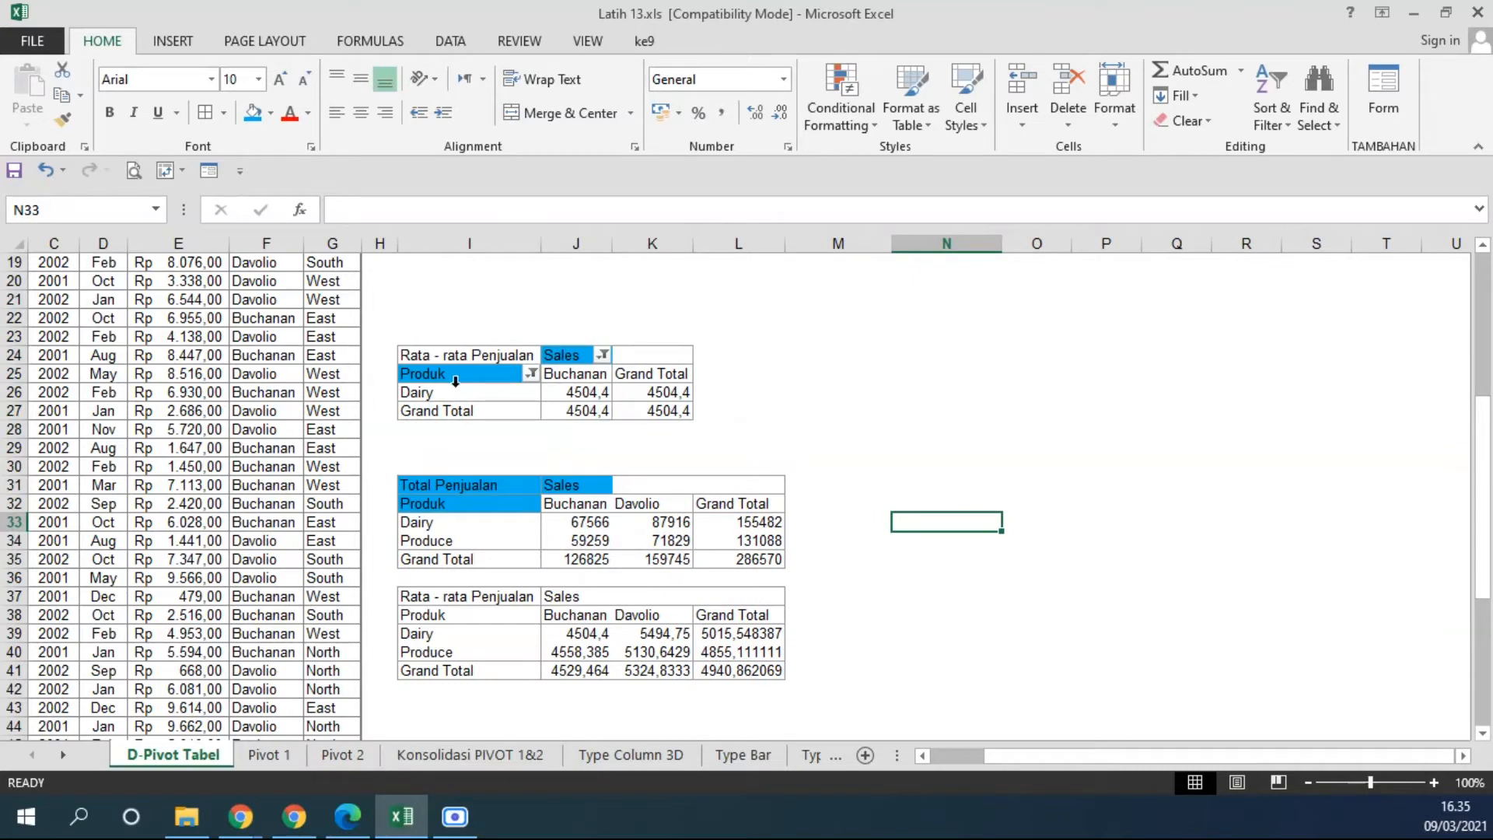
{"action": "left_click_drag", "start_coordinate": [449, 396], "coordinate": [669, 392]}
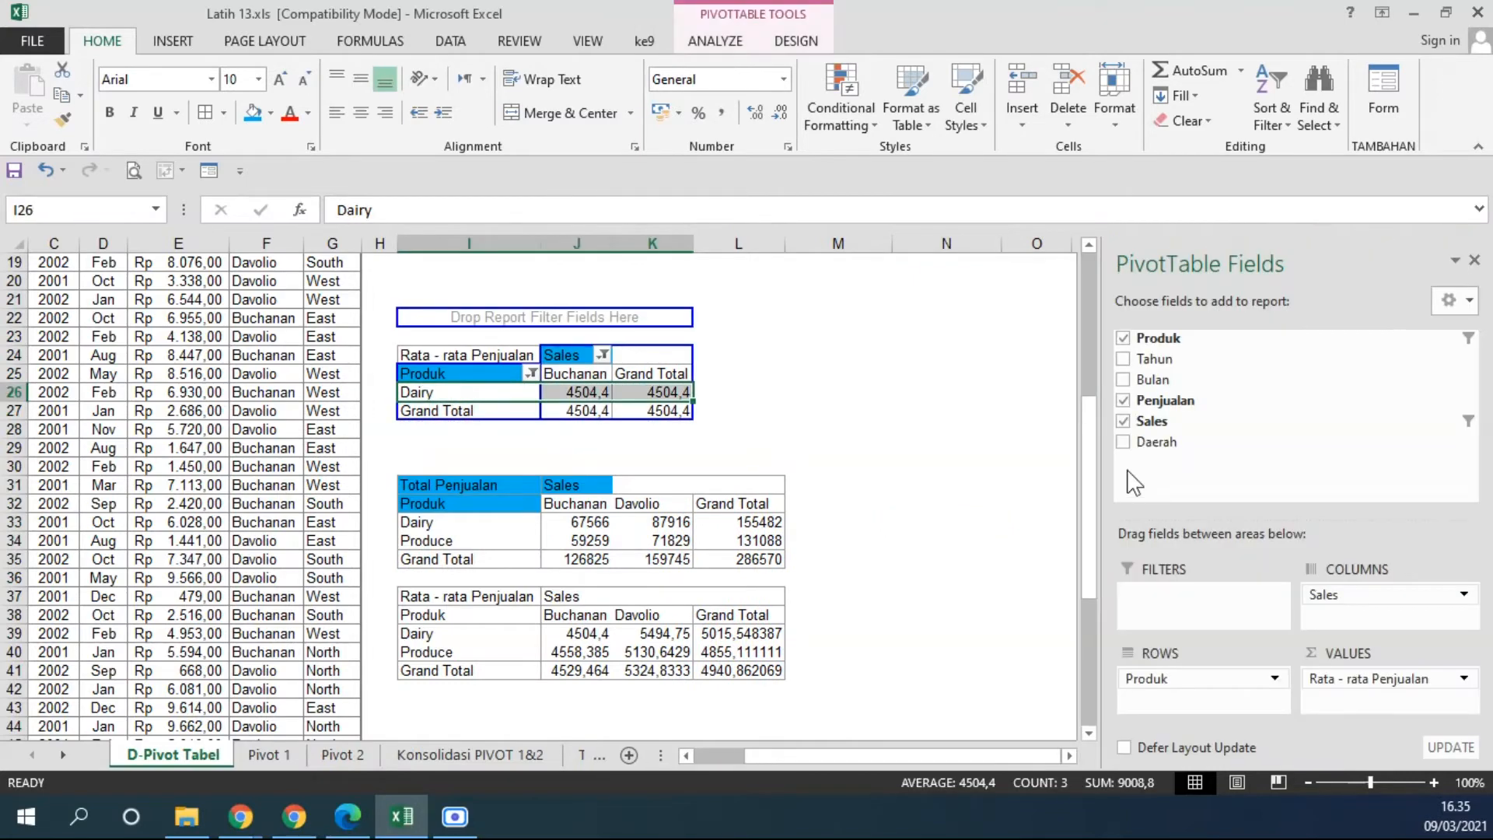
Restore all items in the PivotTable's Produk and Sales filters.
{"action": "left_click", "coordinate": [531, 374]}
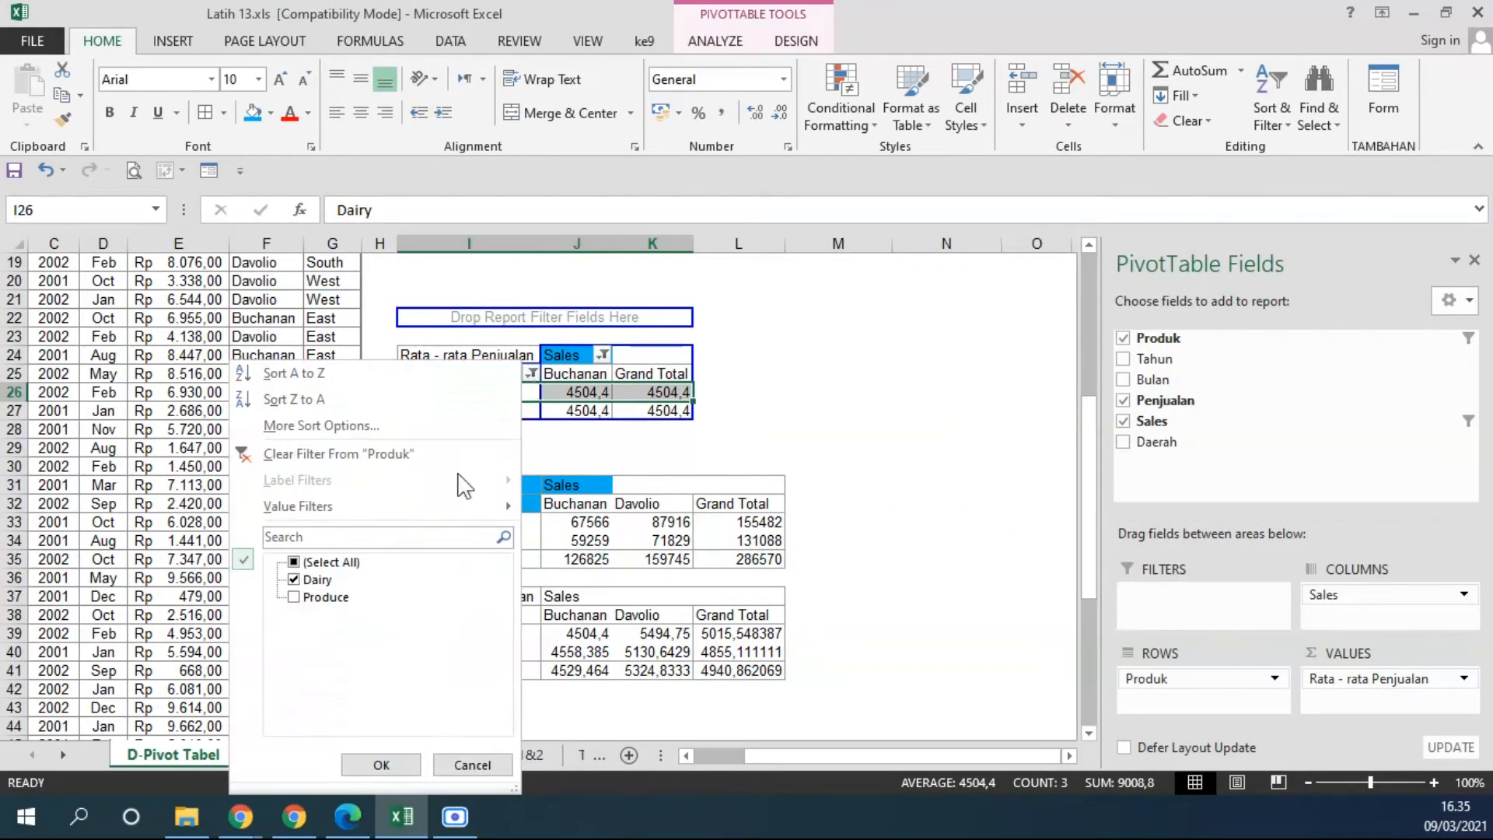
{"action": "left_click", "coordinate": [311, 579]}
{"action": "left_click", "coordinate": [327, 562]}
{"action": "left_click", "coordinate": [381, 765]}
{"action": "left_click", "coordinate": [623, 355]}
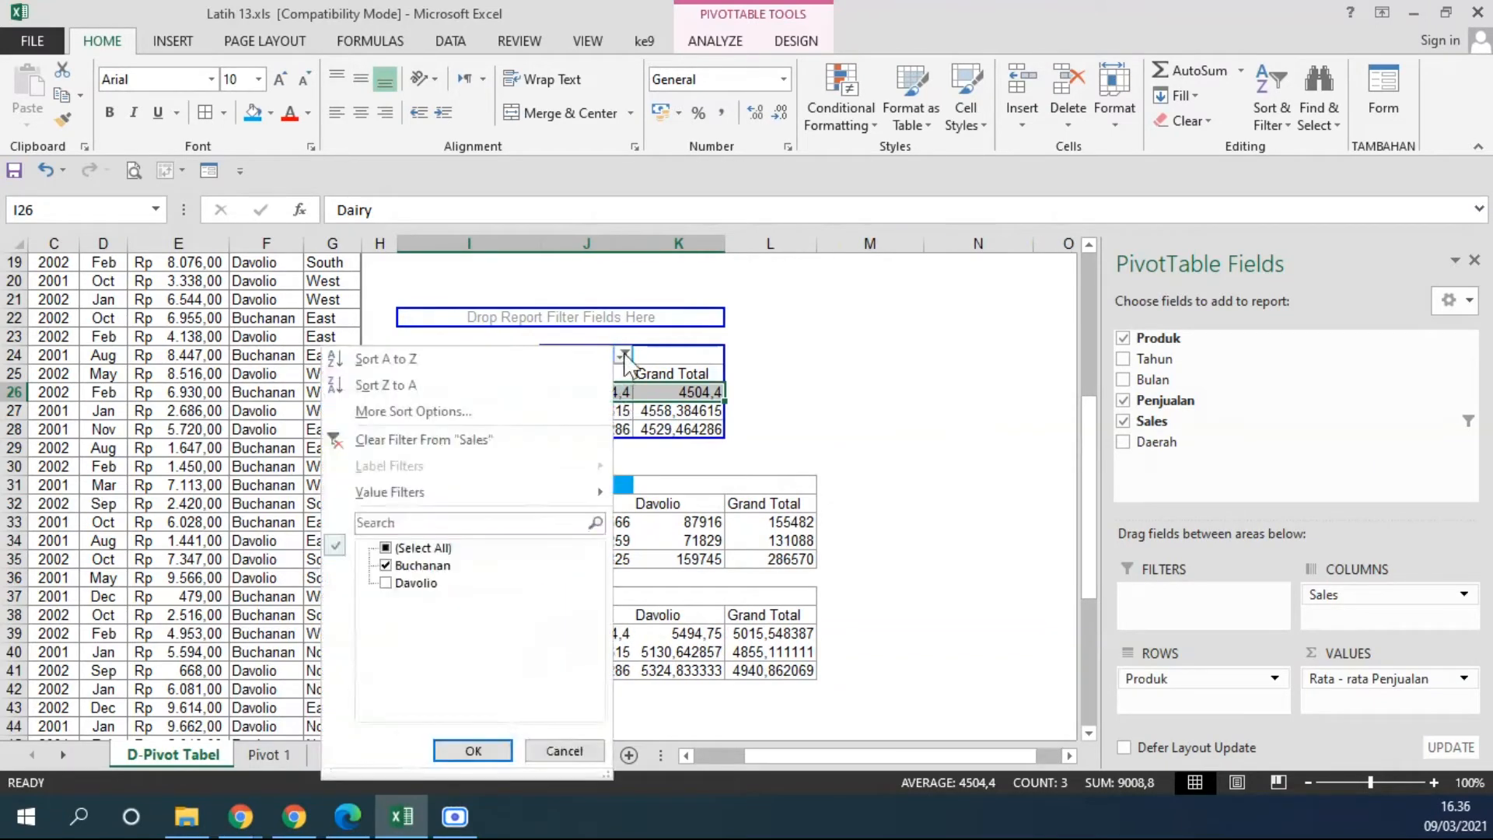
{"action": "left_click", "coordinate": [386, 548]}
{"action": "left_click", "coordinate": [472, 749]}
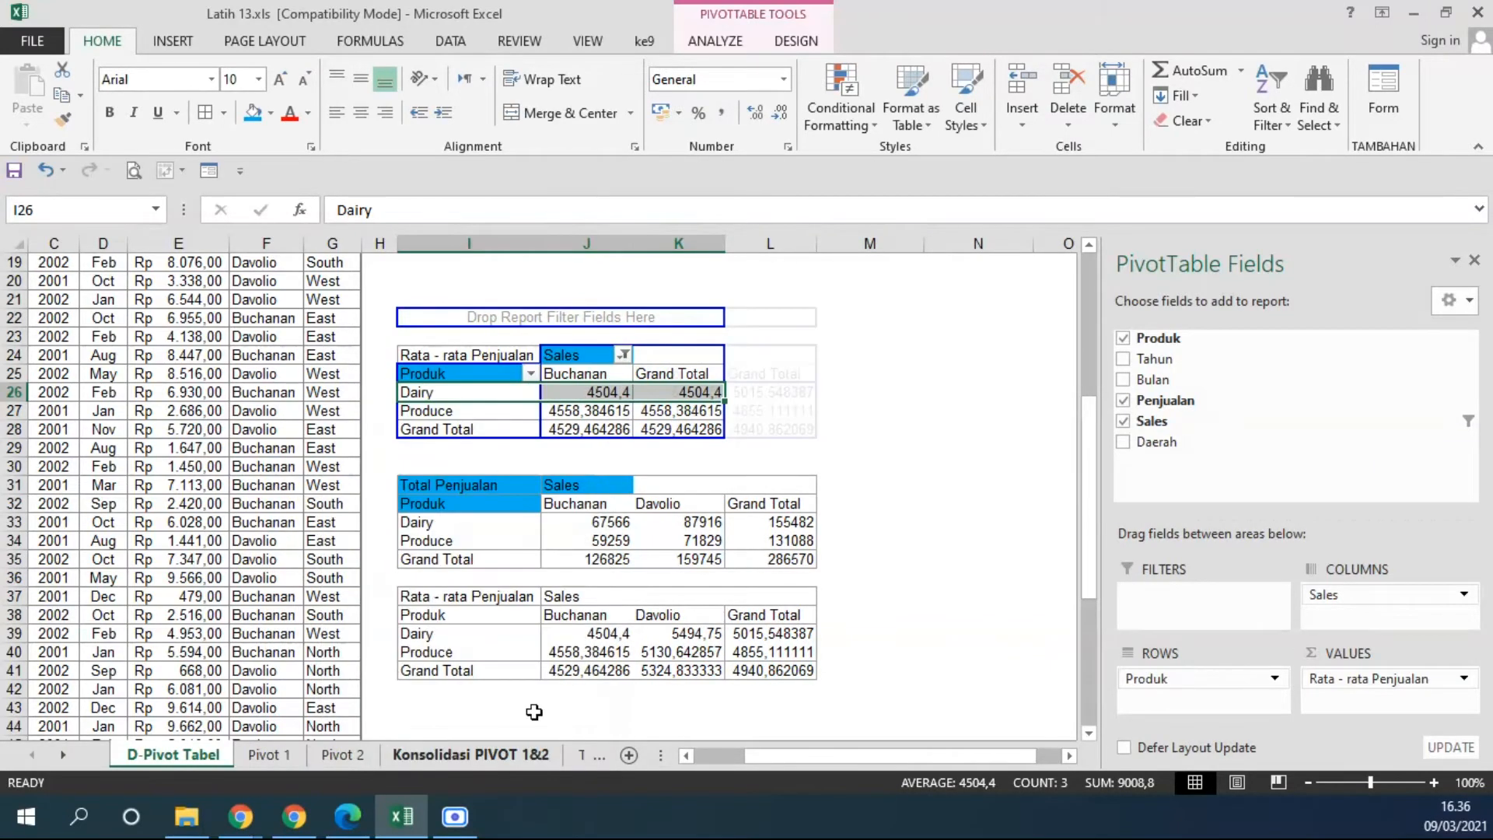
{"action": "left_click", "coordinate": [866, 397]}
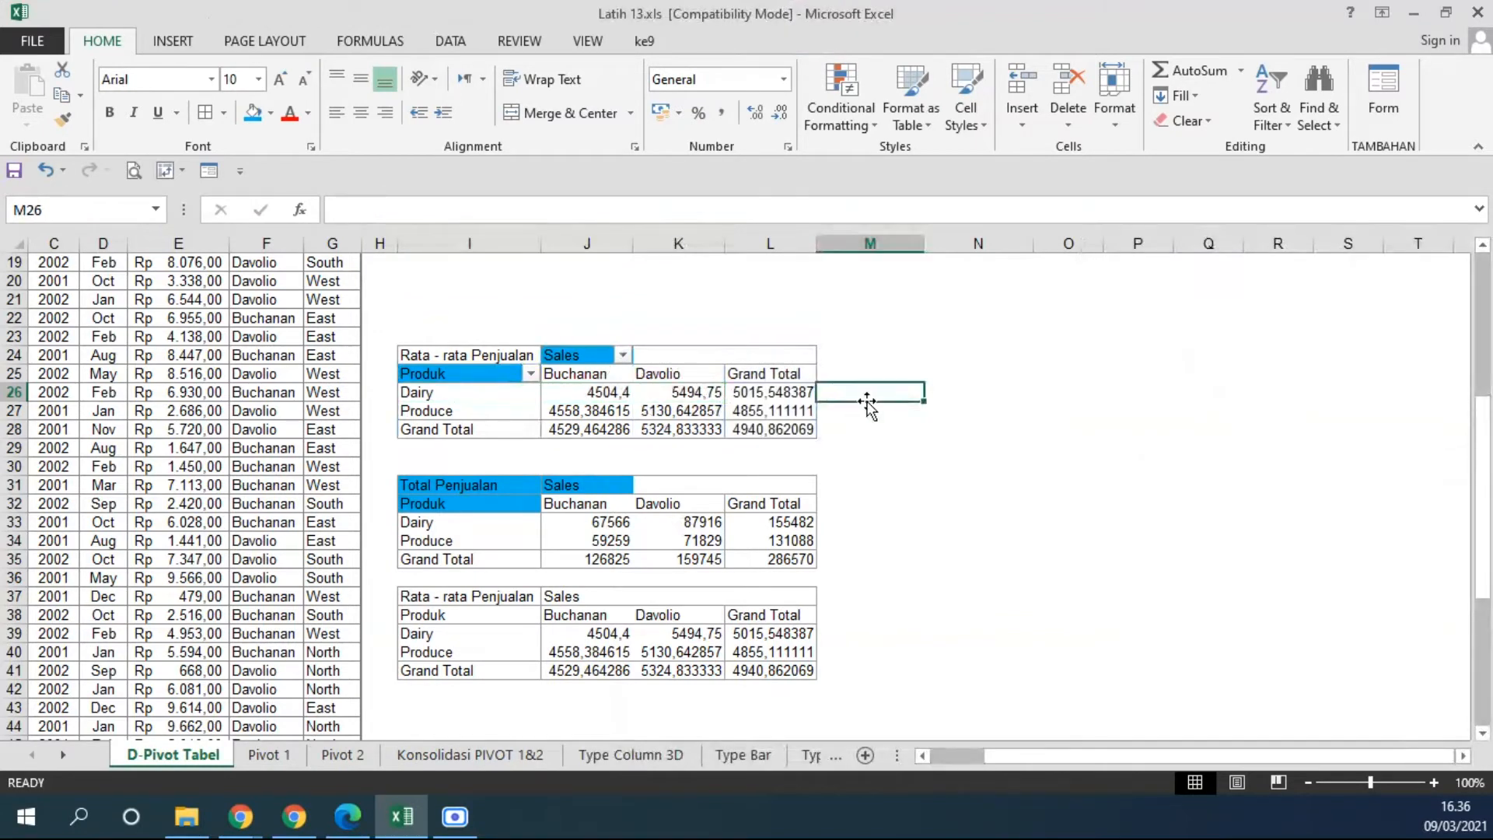
Start a new PivotTable from cell N24 with the sales data range B2:G60 as its source.
{"action": "left_click_drag", "start_coordinate": [474, 484], "coordinate": [758, 554]}
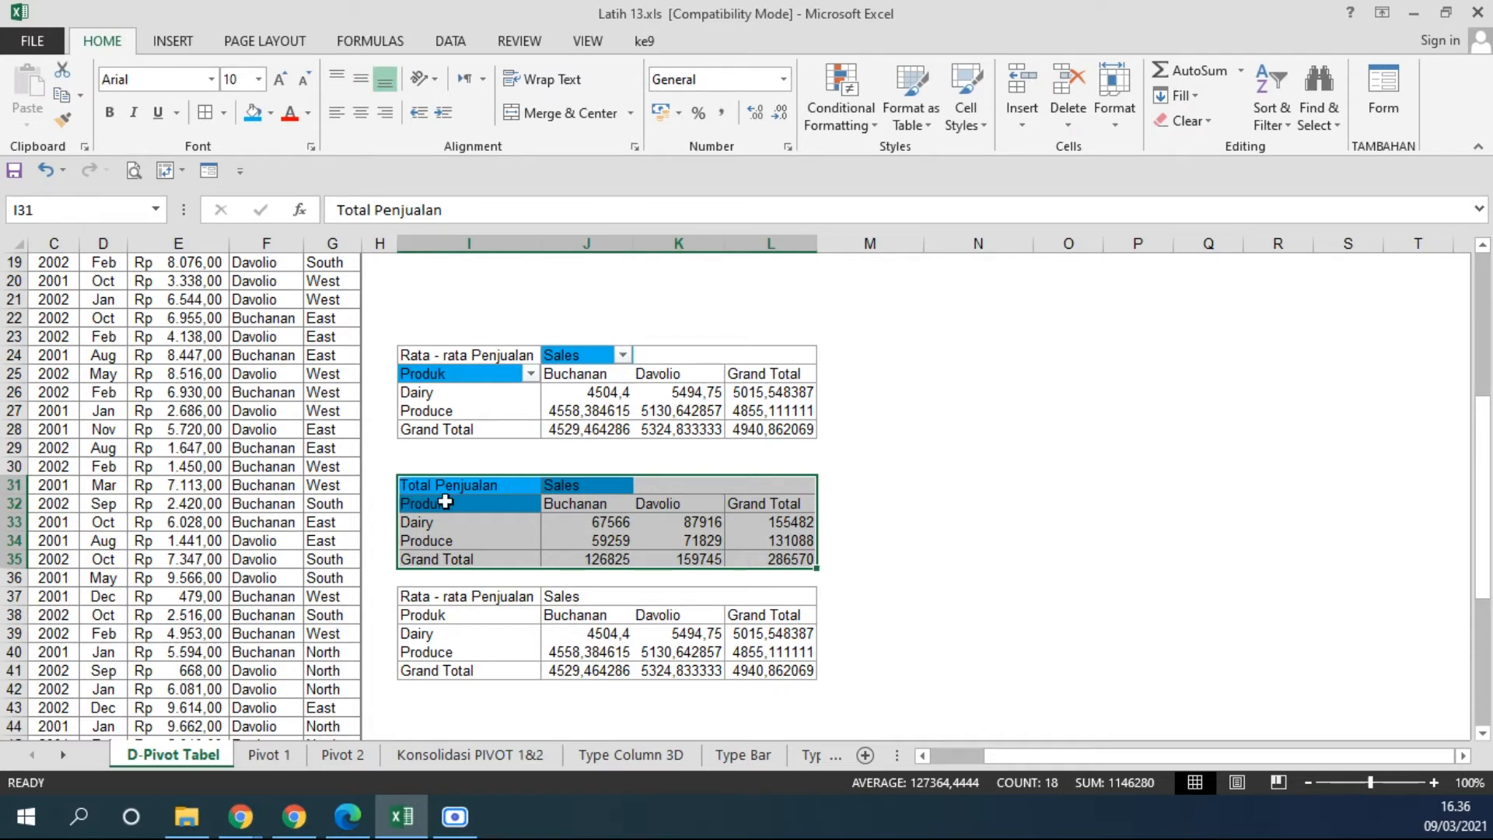
{"action": "left_click", "coordinate": [1462, 755]}
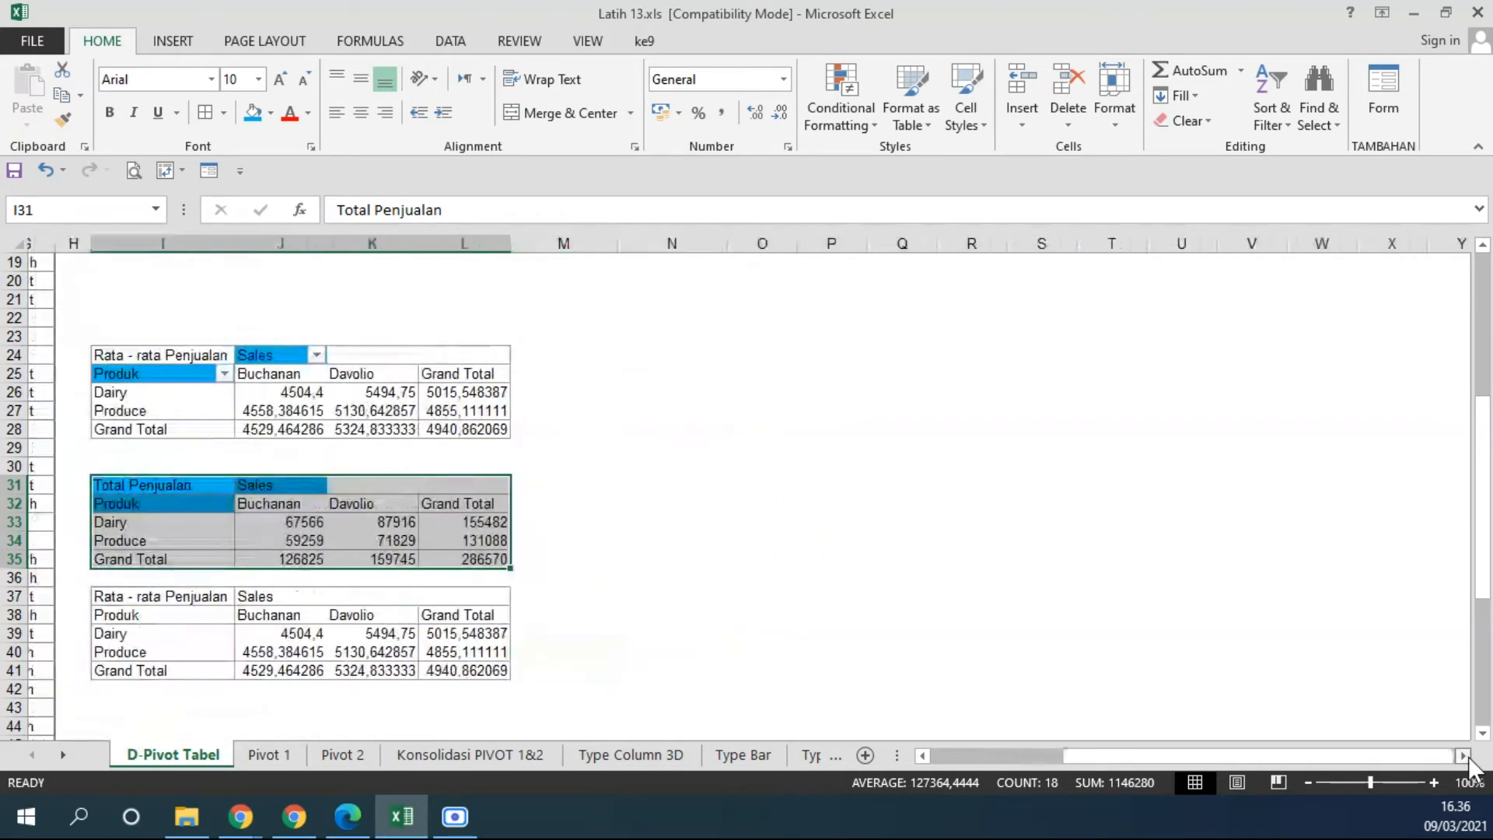
{"action": "left_click", "coordinate": [644, 354]}
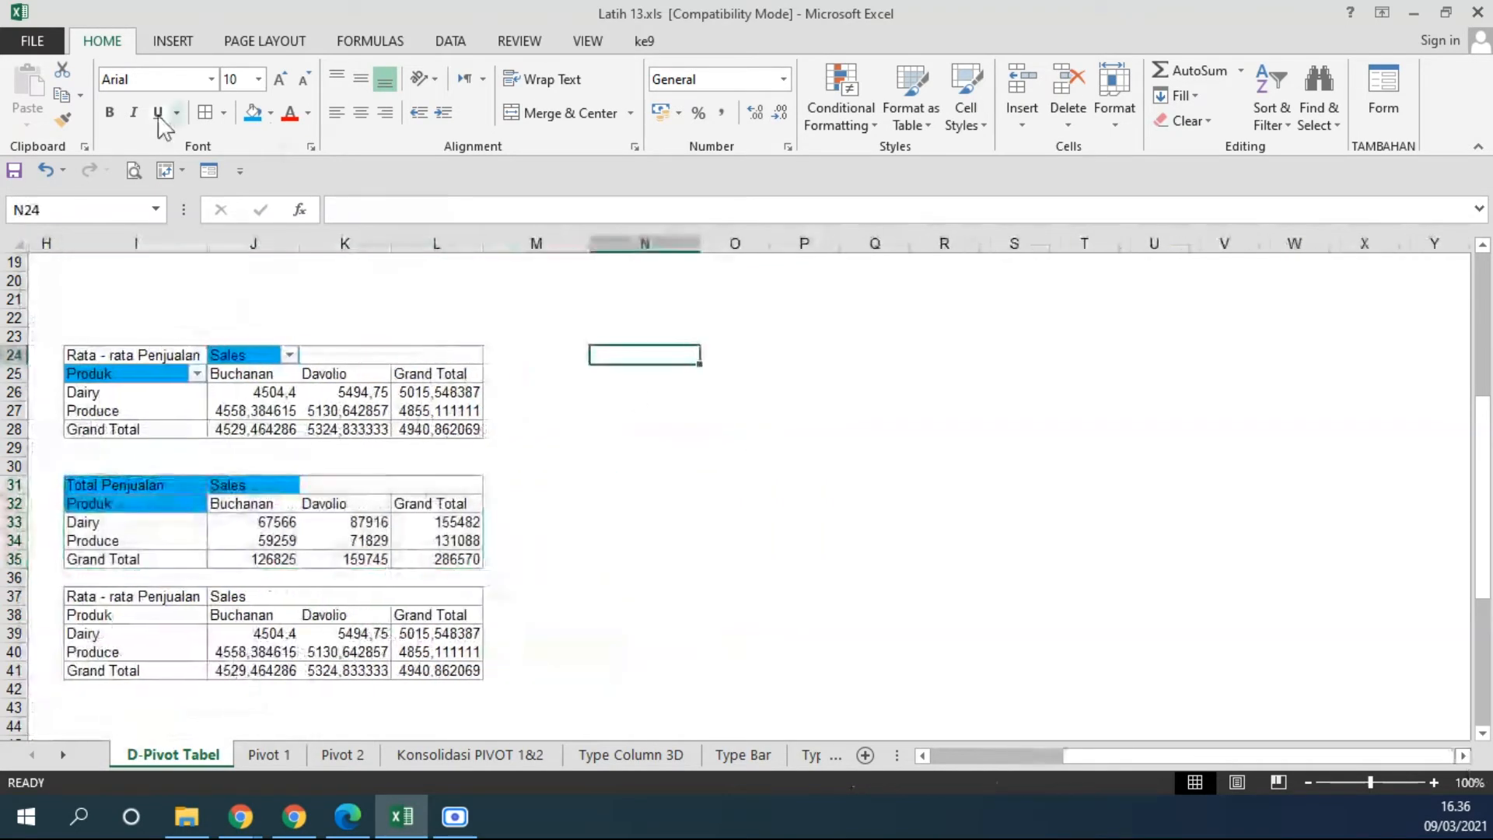
{"action": "left_click", "coordinate": [170, 43]}
{"action": "left_click", "coordinate": [45, 95]}
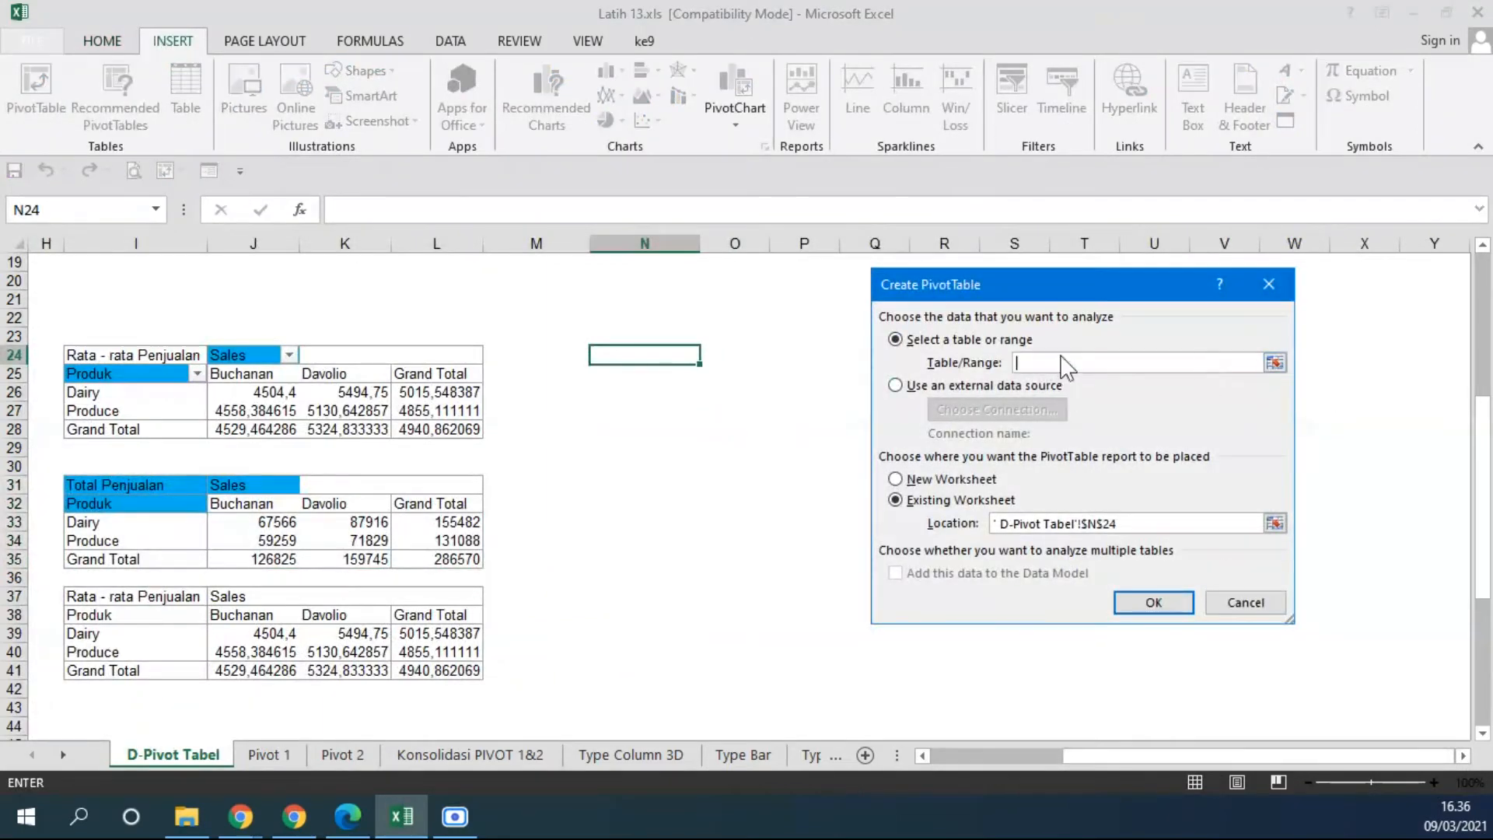
{"action": "left_click_drag", "start_coordinate": [1198, 754], "coordinate": [987, 791]}
{"action": "scroll", "coordinate": [65, 371], "scroll_direction": "up", "scroll_amount": 2}
{"action": "scroll", "coordinate": [66, 372], "scroll_direction": "up", "scroll_amount": 4}
{"action": "left_click_drag", "start_coordinate": [77, 286], "coordinate": [412, 290]}
{"action": "key", "text": "ctrl+shift+Down"}
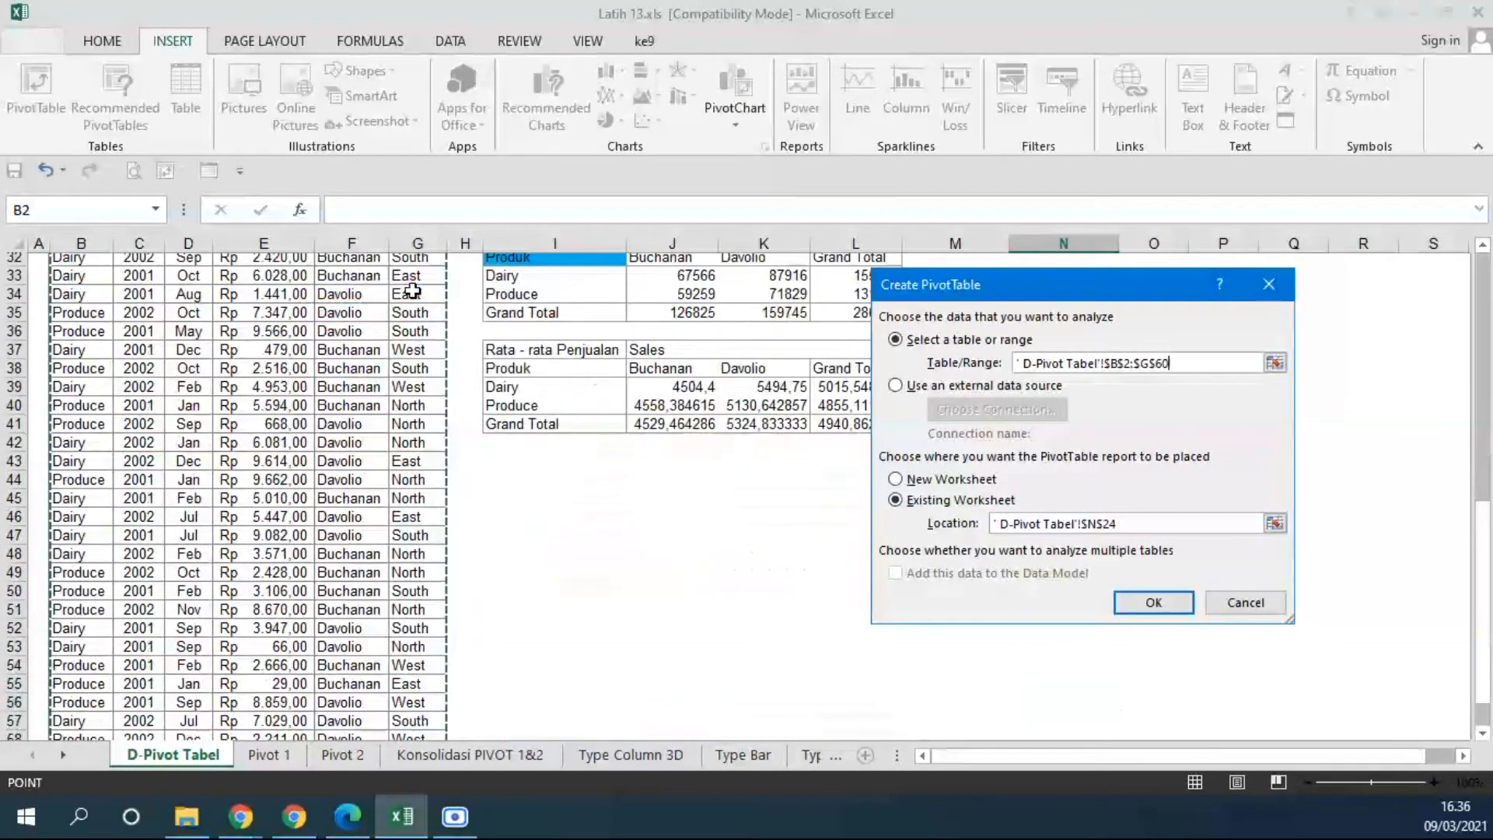
Create the PivotTable in the existing worksheet at cell N24 of D-Pivot Tabel.
{"action": "left_click", "coordinate": [1140, 526]}
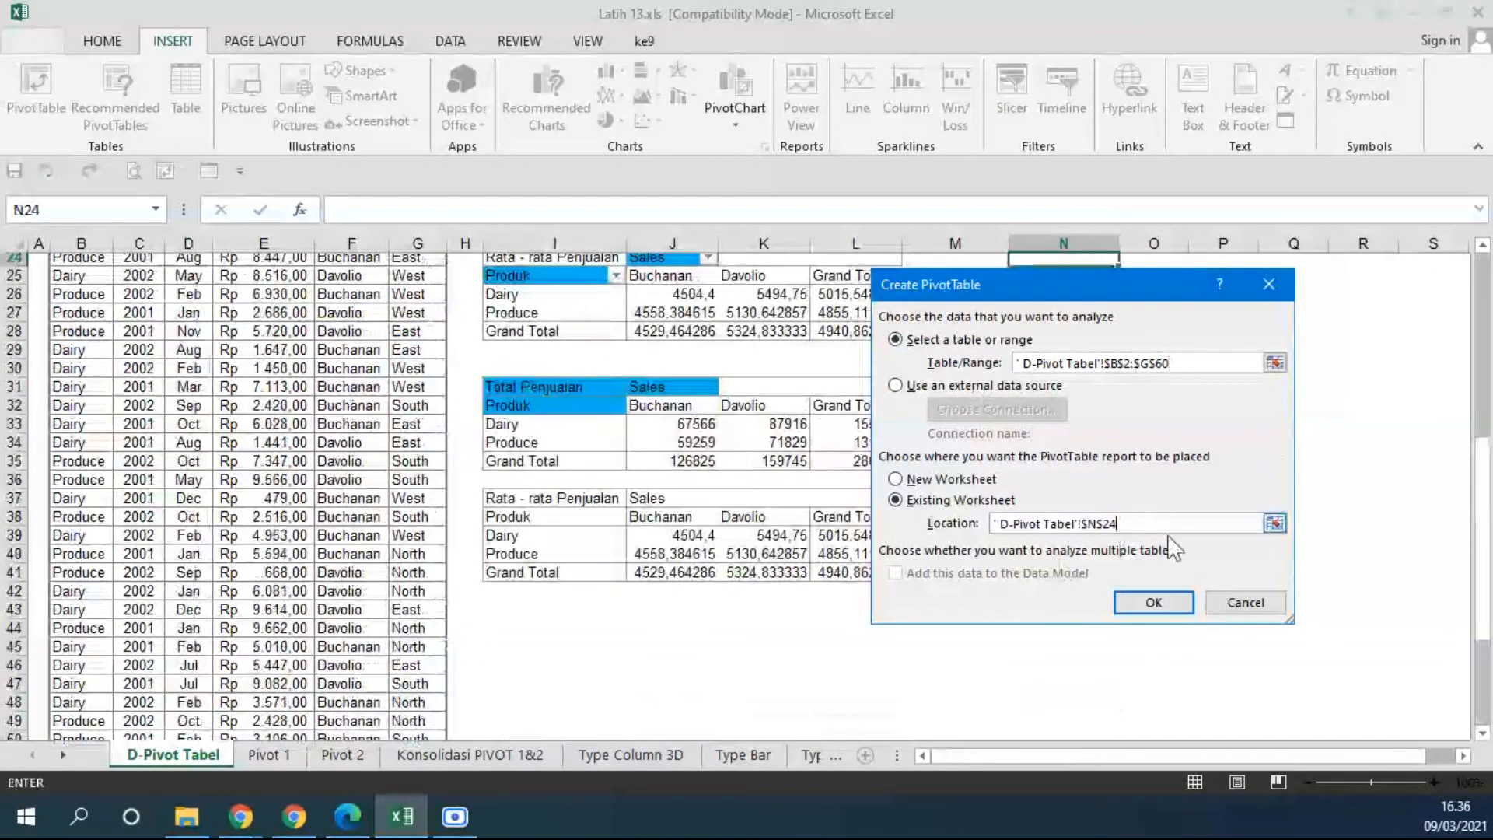
{"action": "left_click_drag", "start_coordinate": [1270, 757], "coordinate": [1396, 760]}
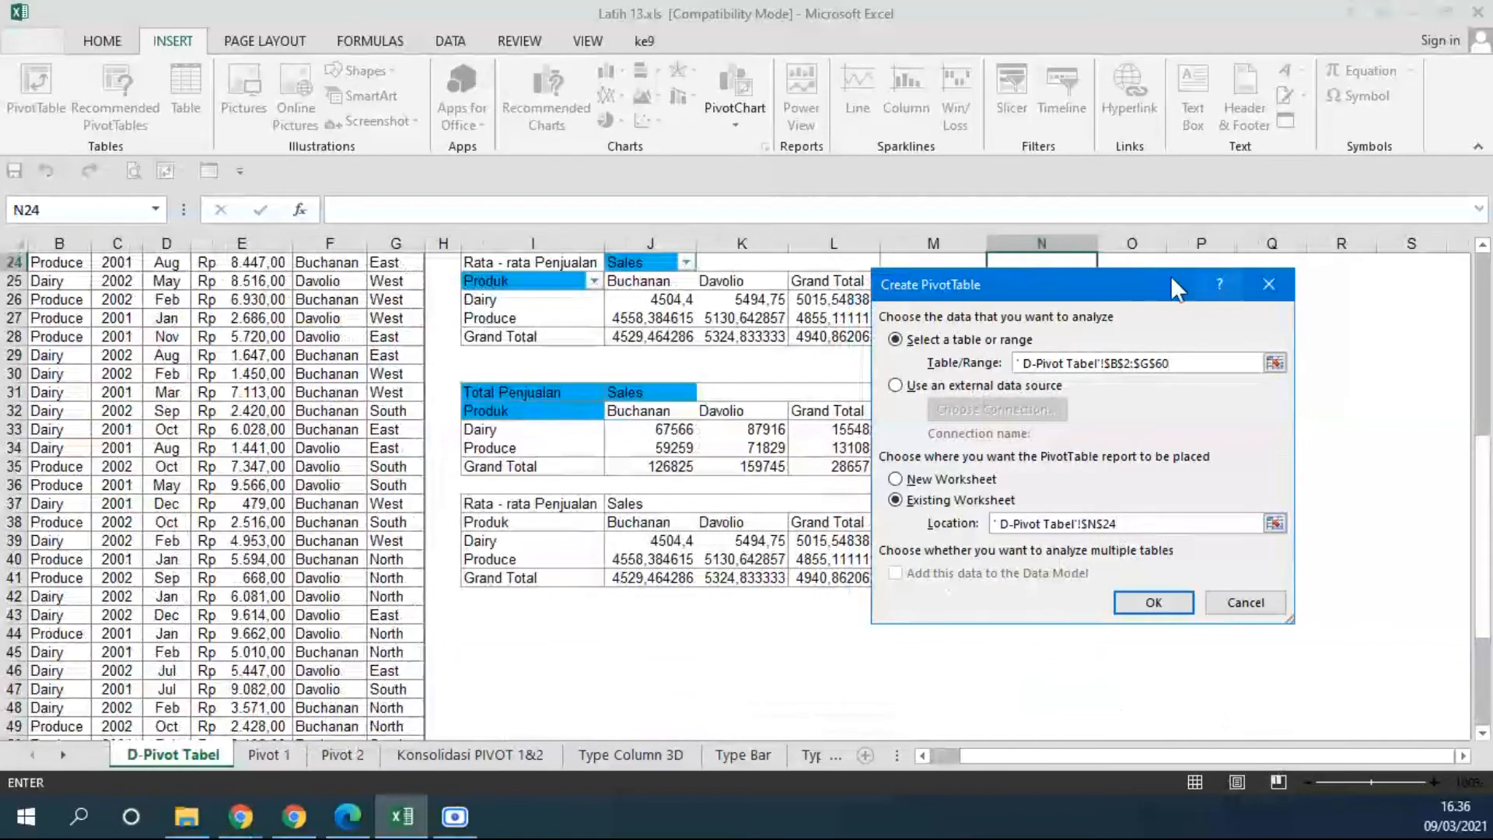
{"action": "left_click_drag", "start_coordinate": [1132, 288], "coordinate": [858, 375]}
{"action": "left_click", "coordinate": [873, 684]}
{"action": "left_click_drag", "start_coordinate": [892, 760], "coordinate": [1026, 760]}
{"action": "scroll", "coordinate": [1066, 560], "scroll_direction": "up", "scroll_amount": 1}
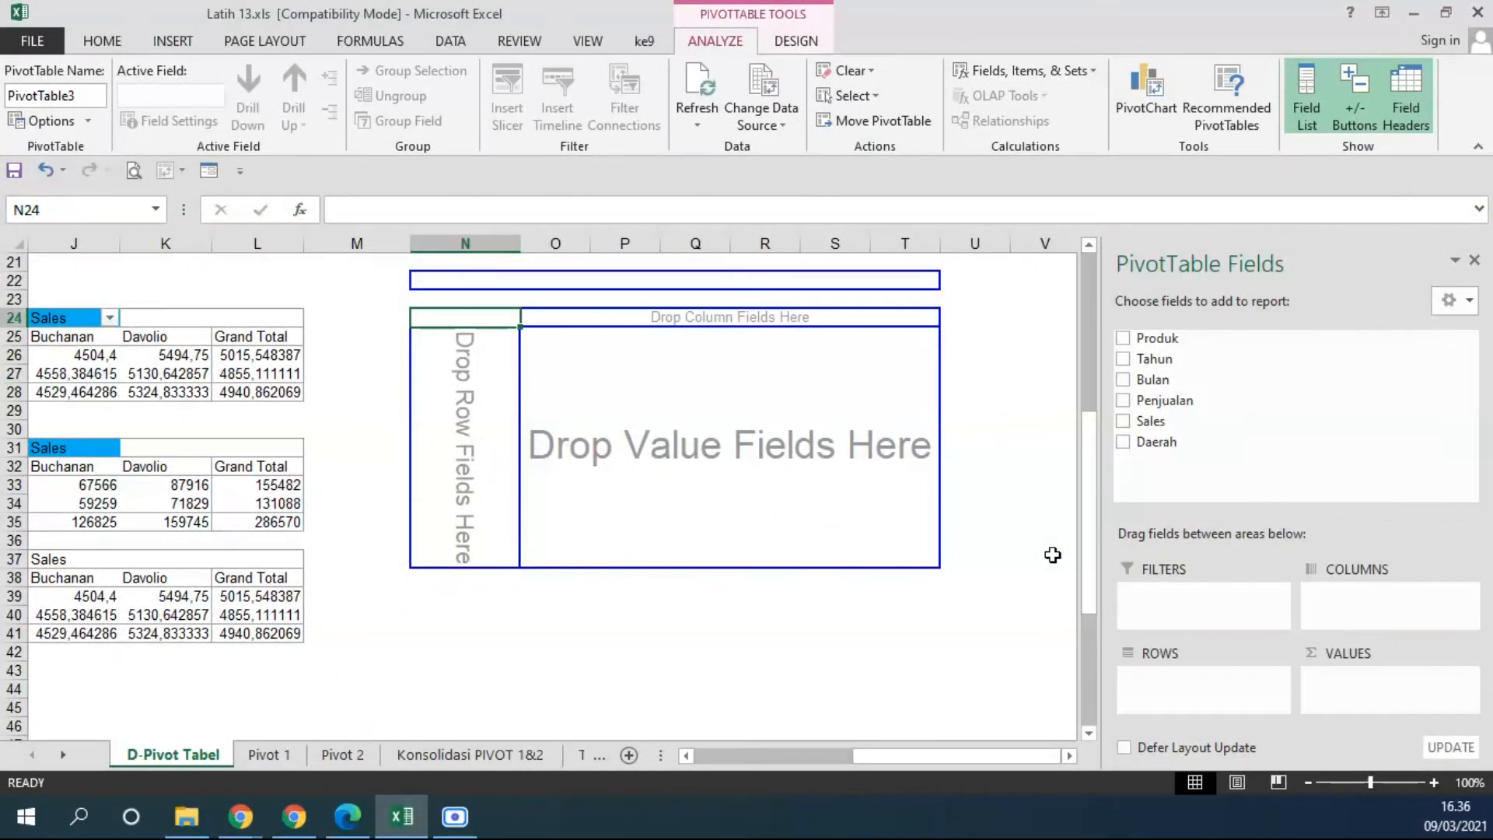
Add Bulan as a row field of the new PivotTable and place Tahun before it as the outer row field.
{"action": "left_click_drag", "start_coordinate": [1164, 400], "coordinate": [460, 370]}
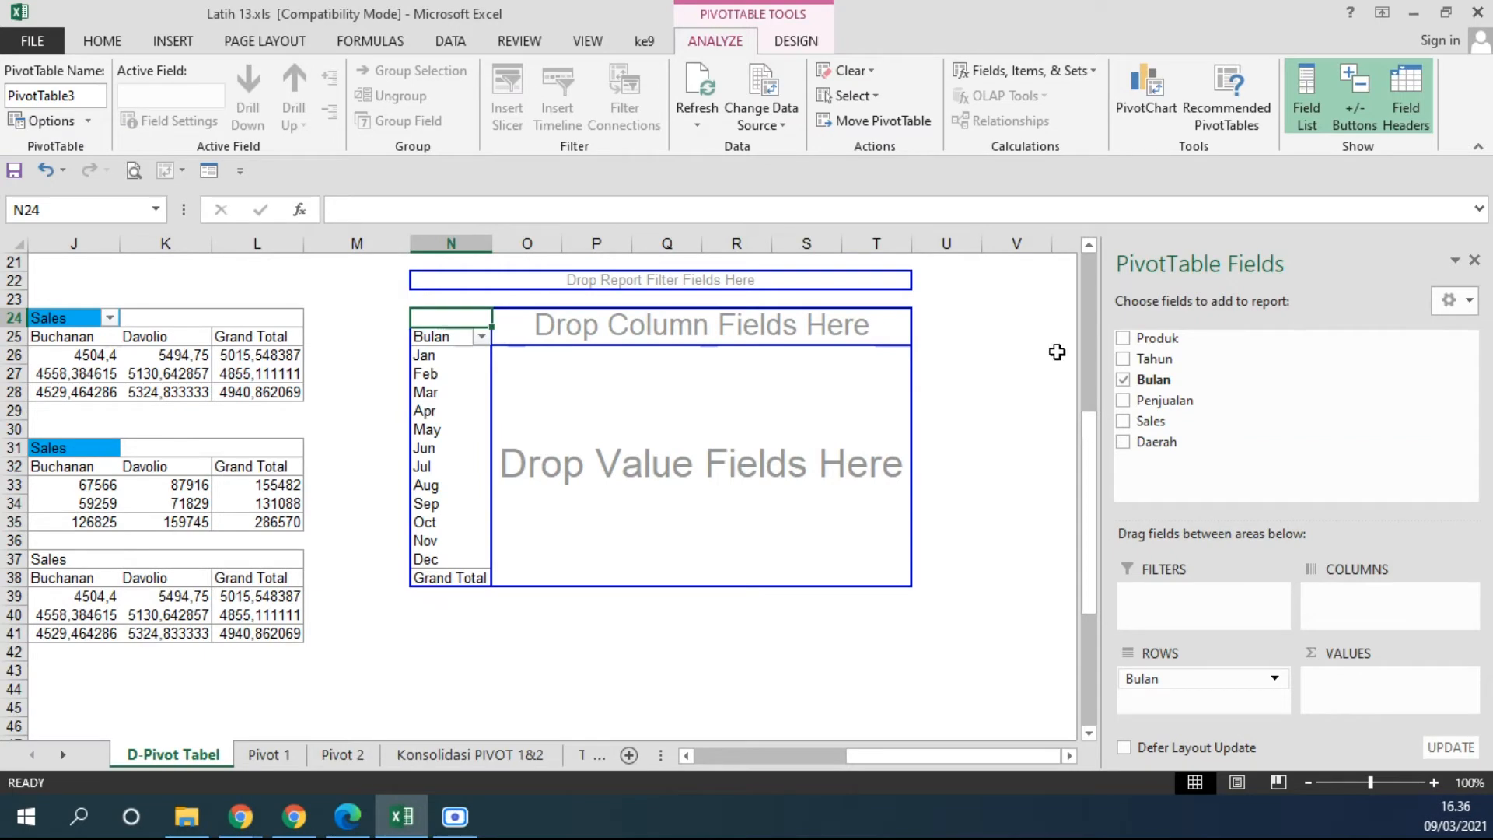
{"action": "left_click_drag", "start_coordinate": [1148, 358], "coordinate": [400, 400]}
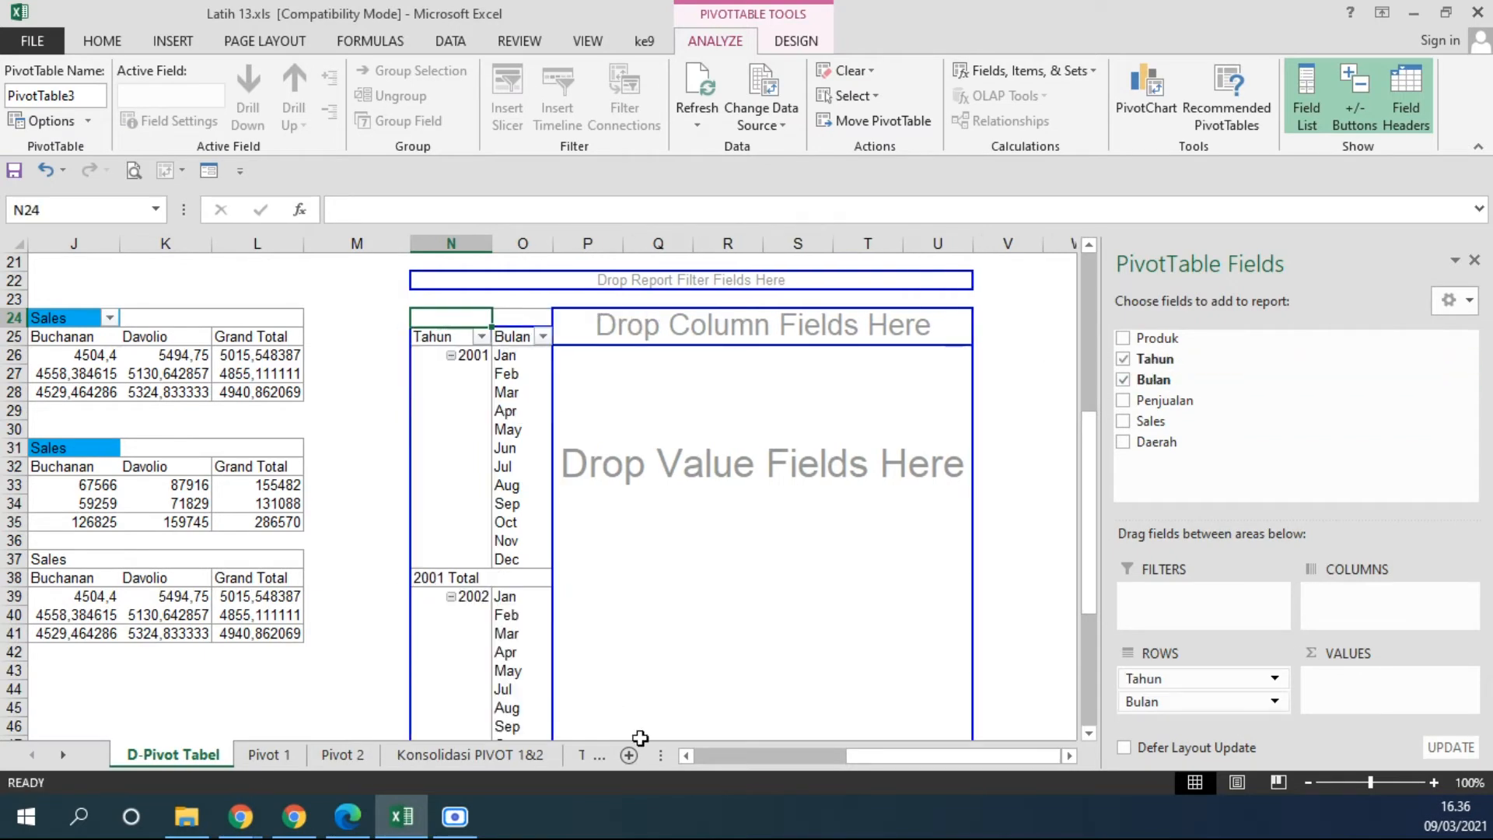
{"action": "scroll", "coordinate": [700, 657], "scroll_direction": "down", "scroll_amount": 2}
{"action": "scroll", "coordinate": [669, 614], "scroll_direction": "up", "scroll_amount": 2}
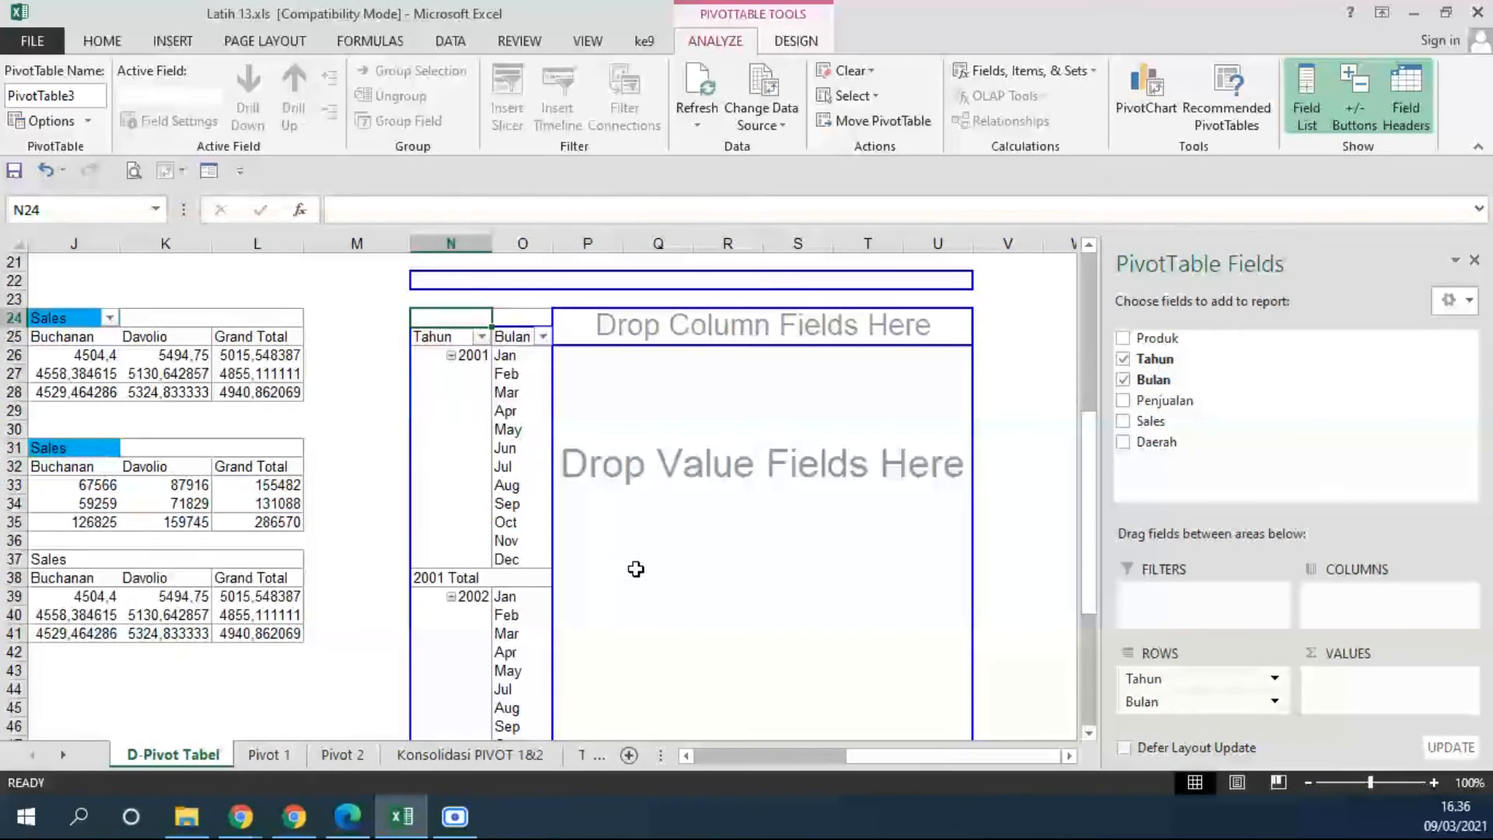
Collapse the 2001 group in the PivotTable rows and expand it again to view the months of both years.
{"action": "left_click", "coordinate": [451, 355]}
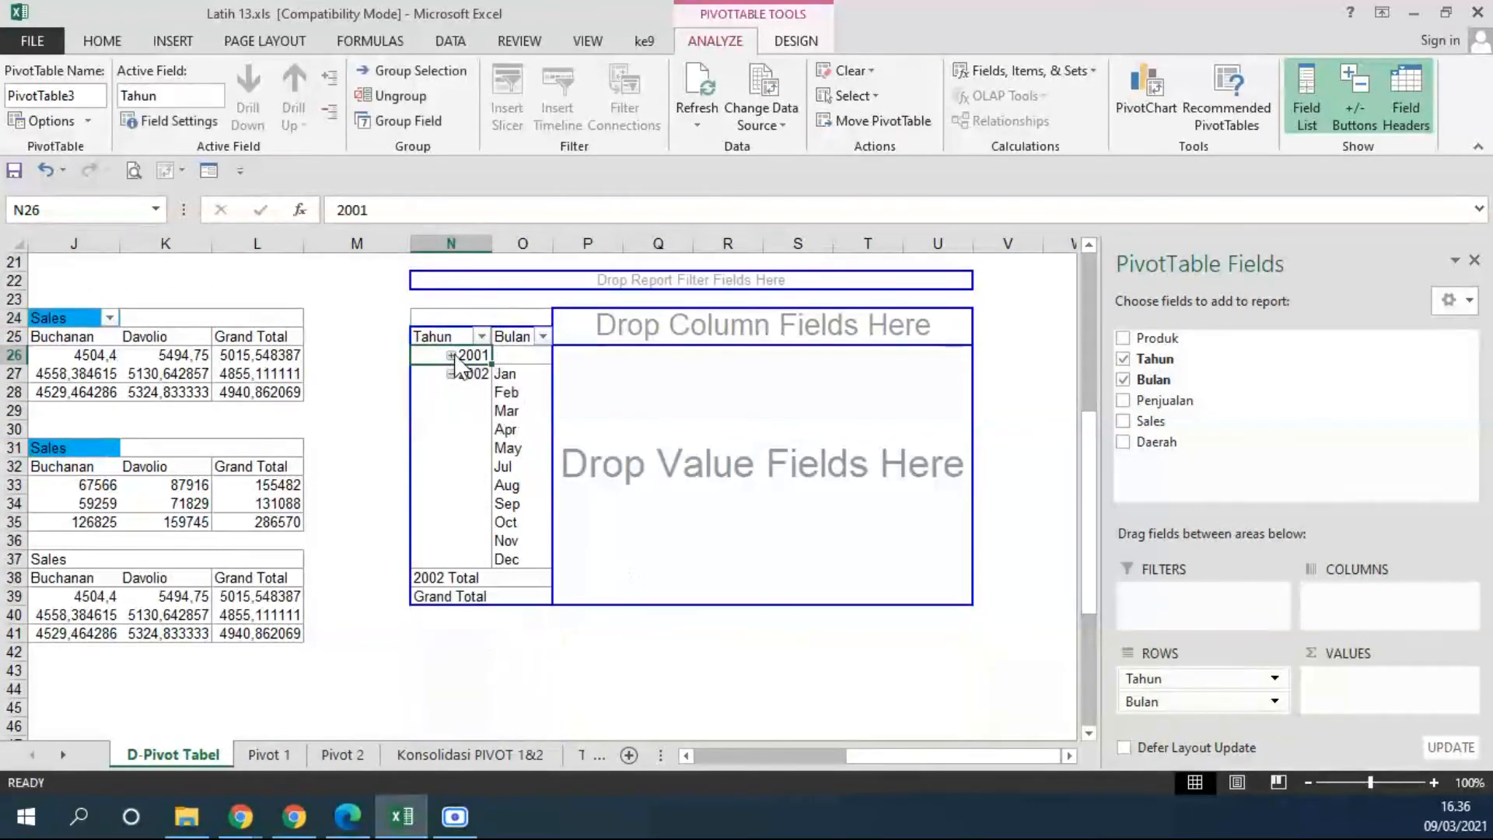
{"action": "left_click", "coordinate": [451, 355]}
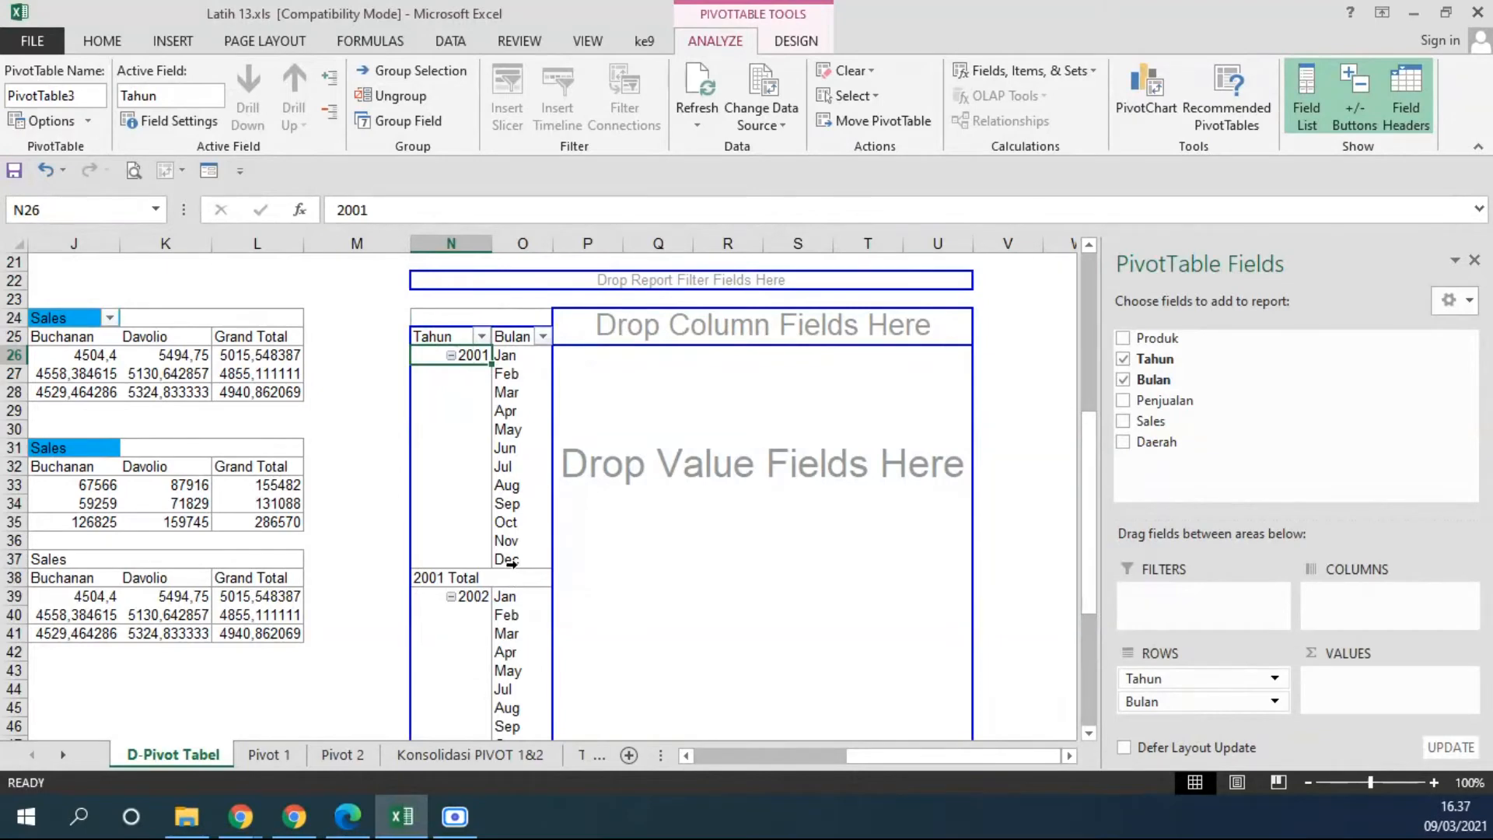
{"action": "scroll", "coordinate": [511, 561], "scroll_direction": "down", "scroll_amount": 3}
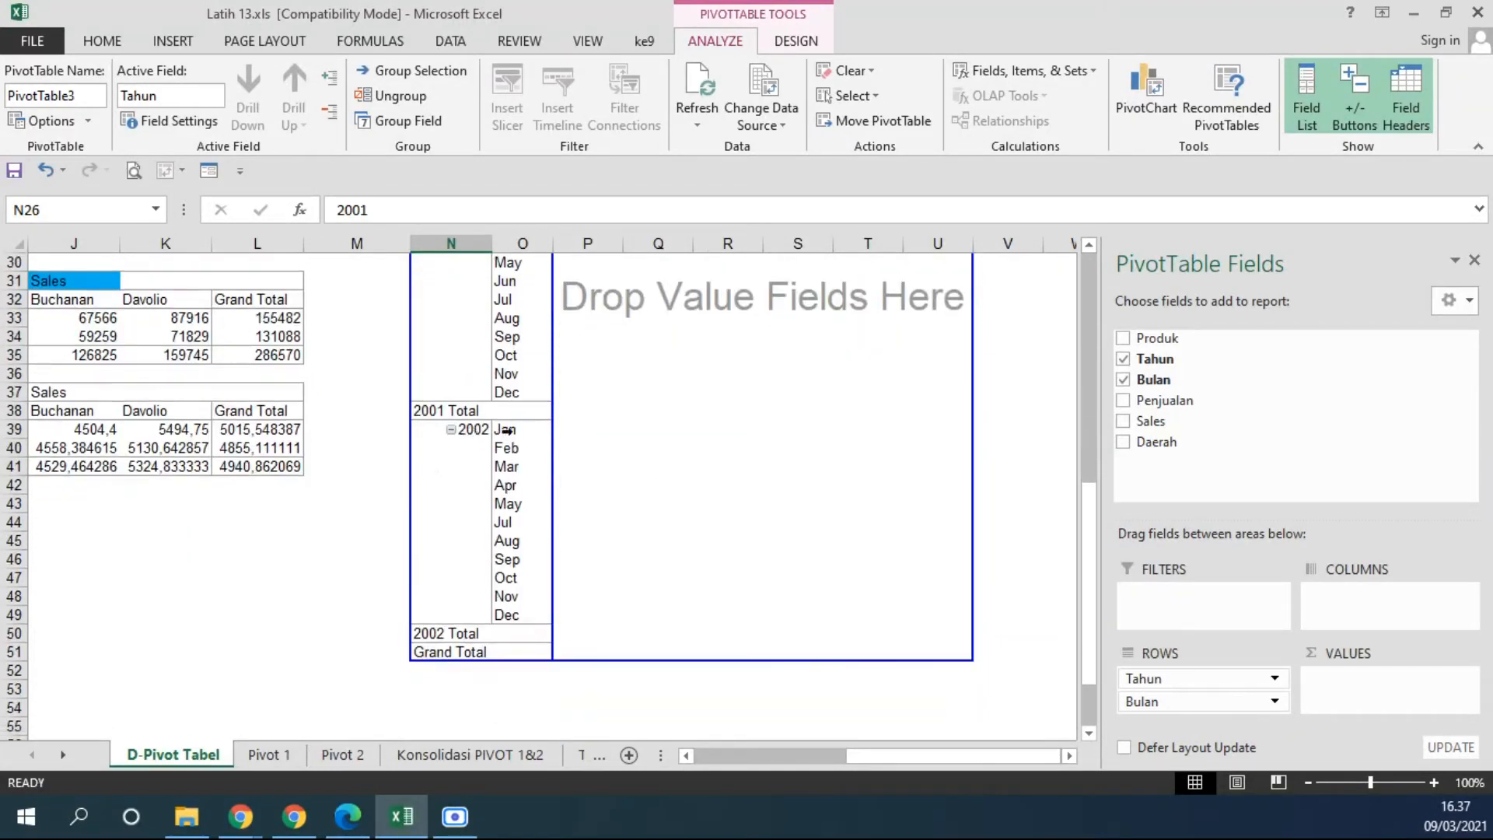
{"action": "scroll", "coordinate": [507, 614], "scroll_direction": "up", "scroll_amount": 3}
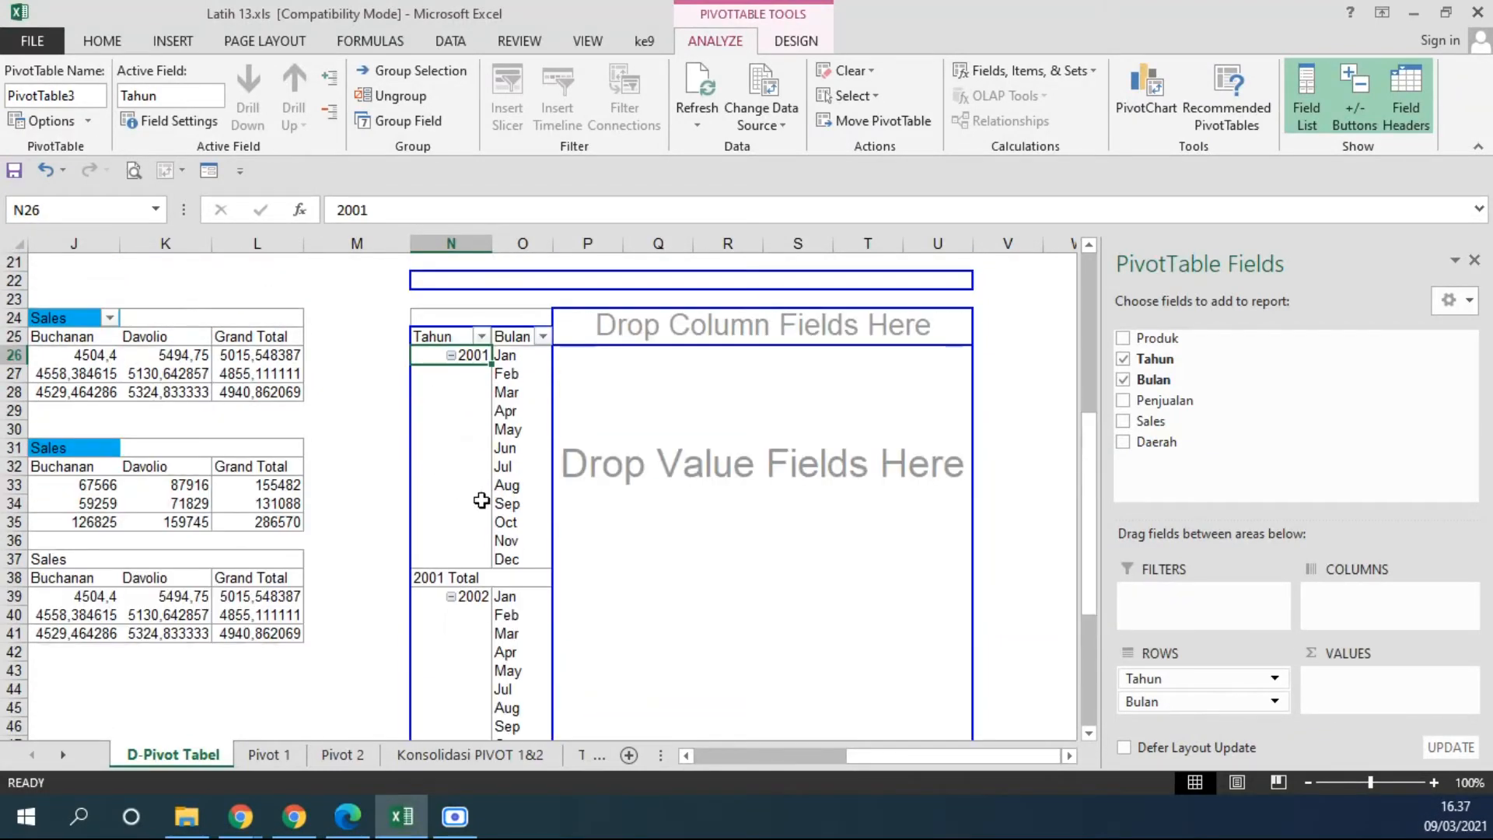
Add Produk as the PivotTable's column field and Penjualan as its summed value field.
{"action": "left_click_drag", "start_coordinate": [554, 249], "coordinate": [576, 249]}
{"action": "left_click_drag", "start_coordinate": [1159, 361], "coordinate": [732, 335]}
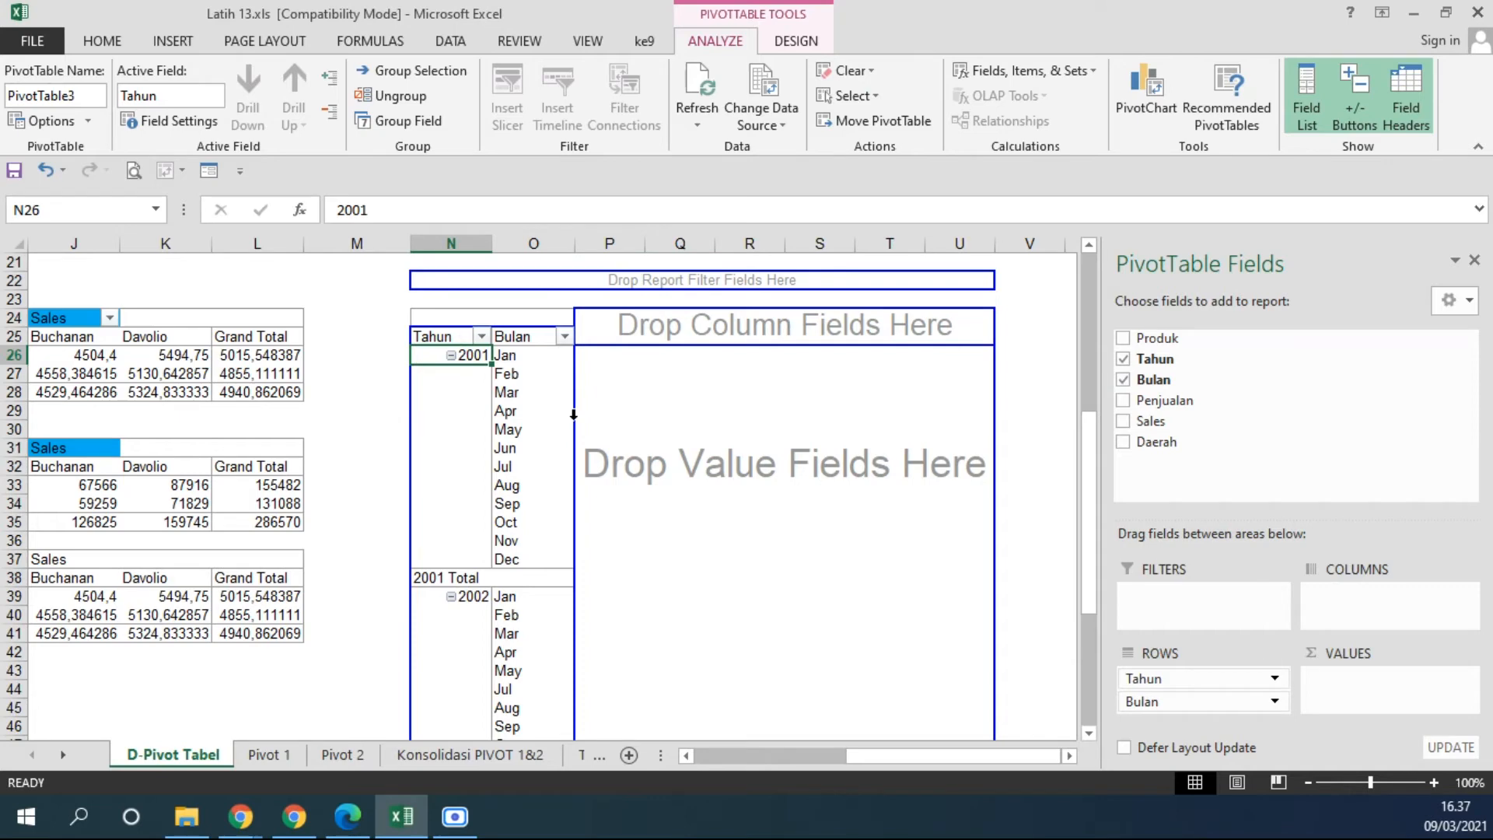
{"action": "left_click_drag", "start_coordinate": [1149, 337], "coordinate": [720, 334]}
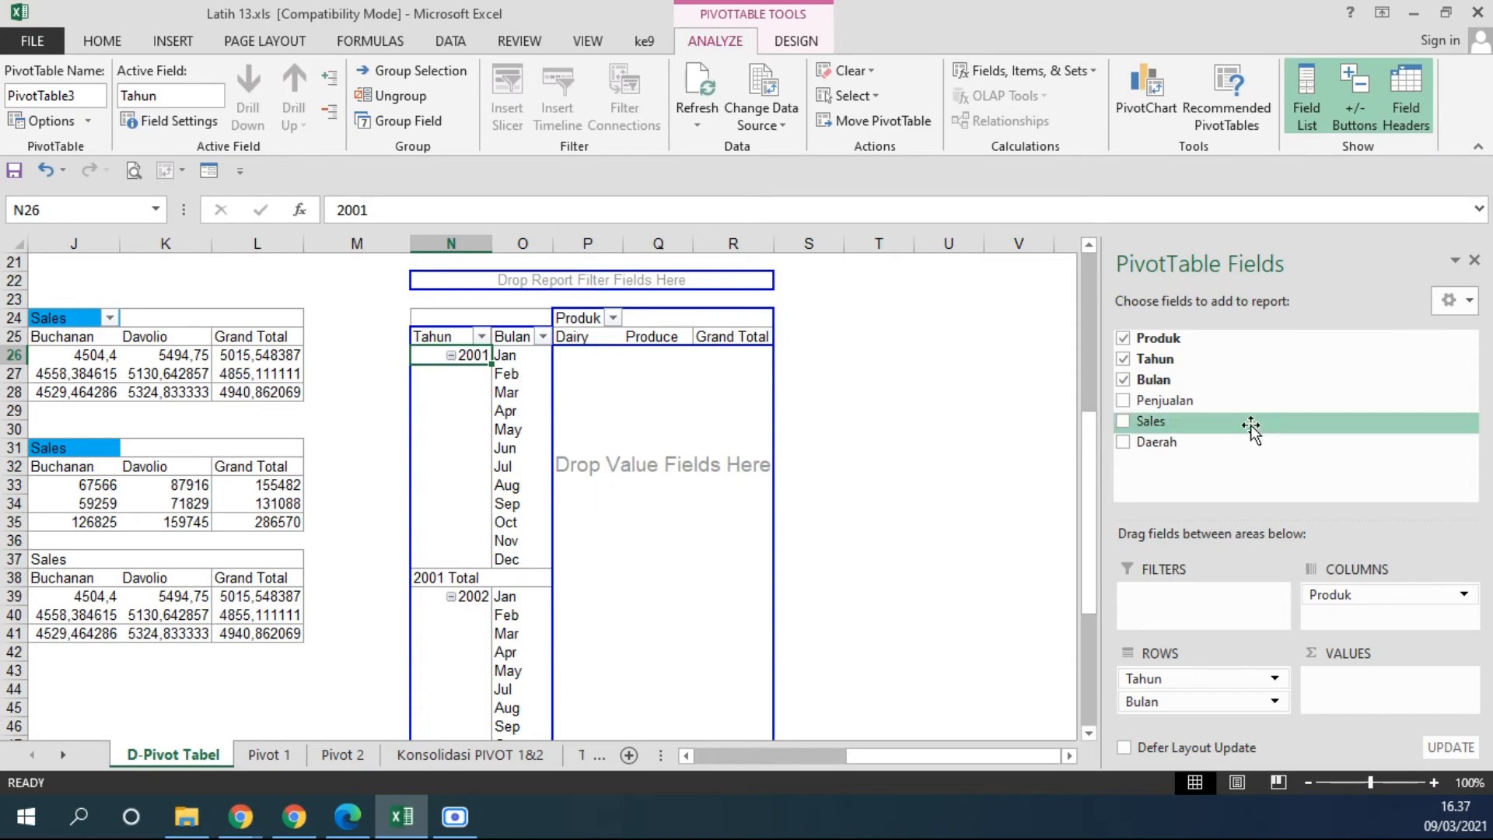
{"action": "left_click_drag", "start_coordinate": [1169, 436], "coordinate": [717, 457]}
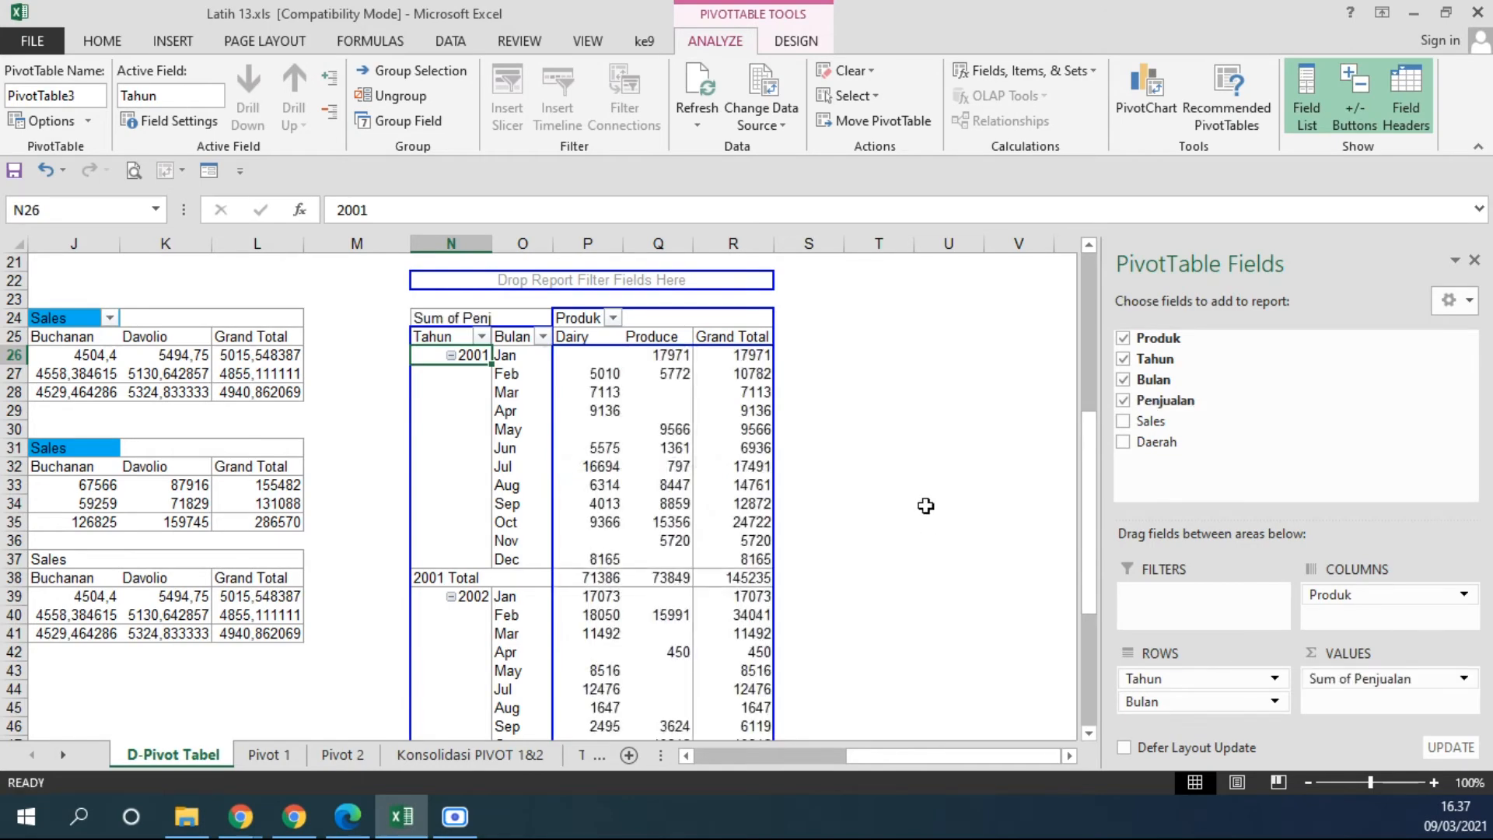
{"action": "left_click", "coordinate": [925, 506]}
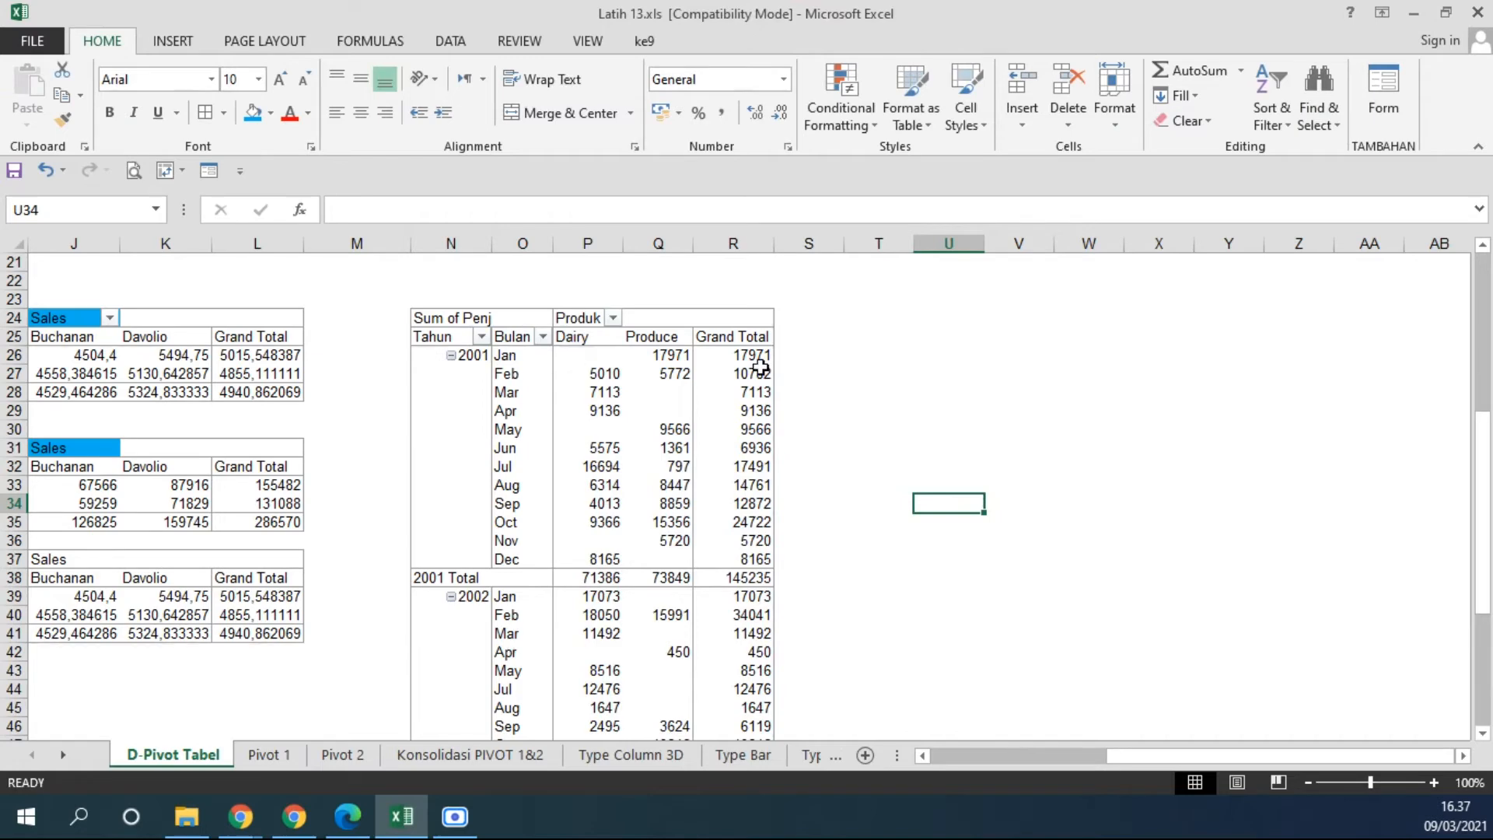
Add Daerah as the outer column field before Produk in the PivotTable at N24.
{"action": "left_click", "coordinate": [651, 393]}
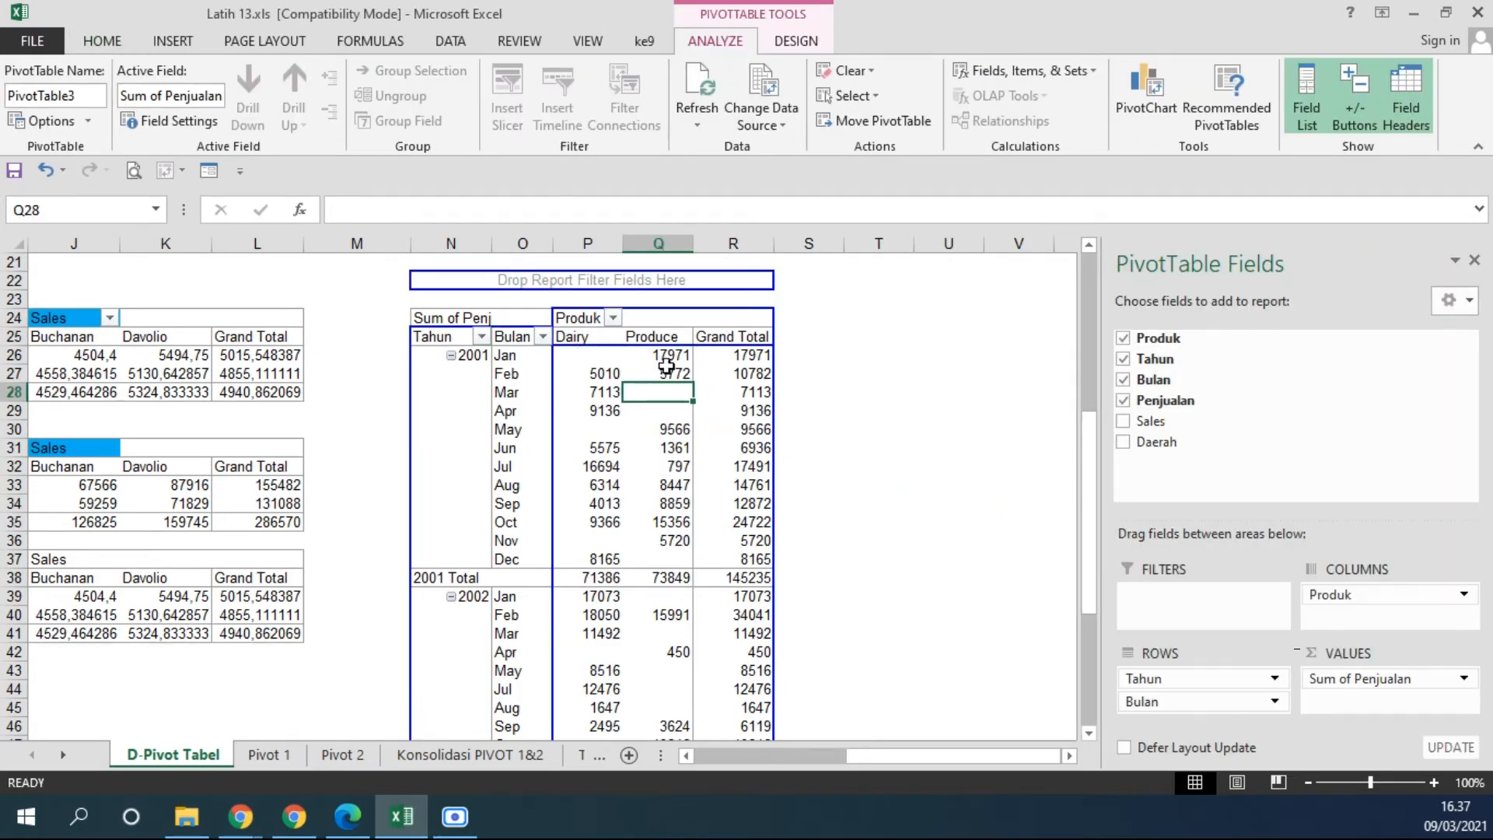
{"action": "left_click_drag", "start_coordinate": [1141, 441], "coordinate": [563, 320]}
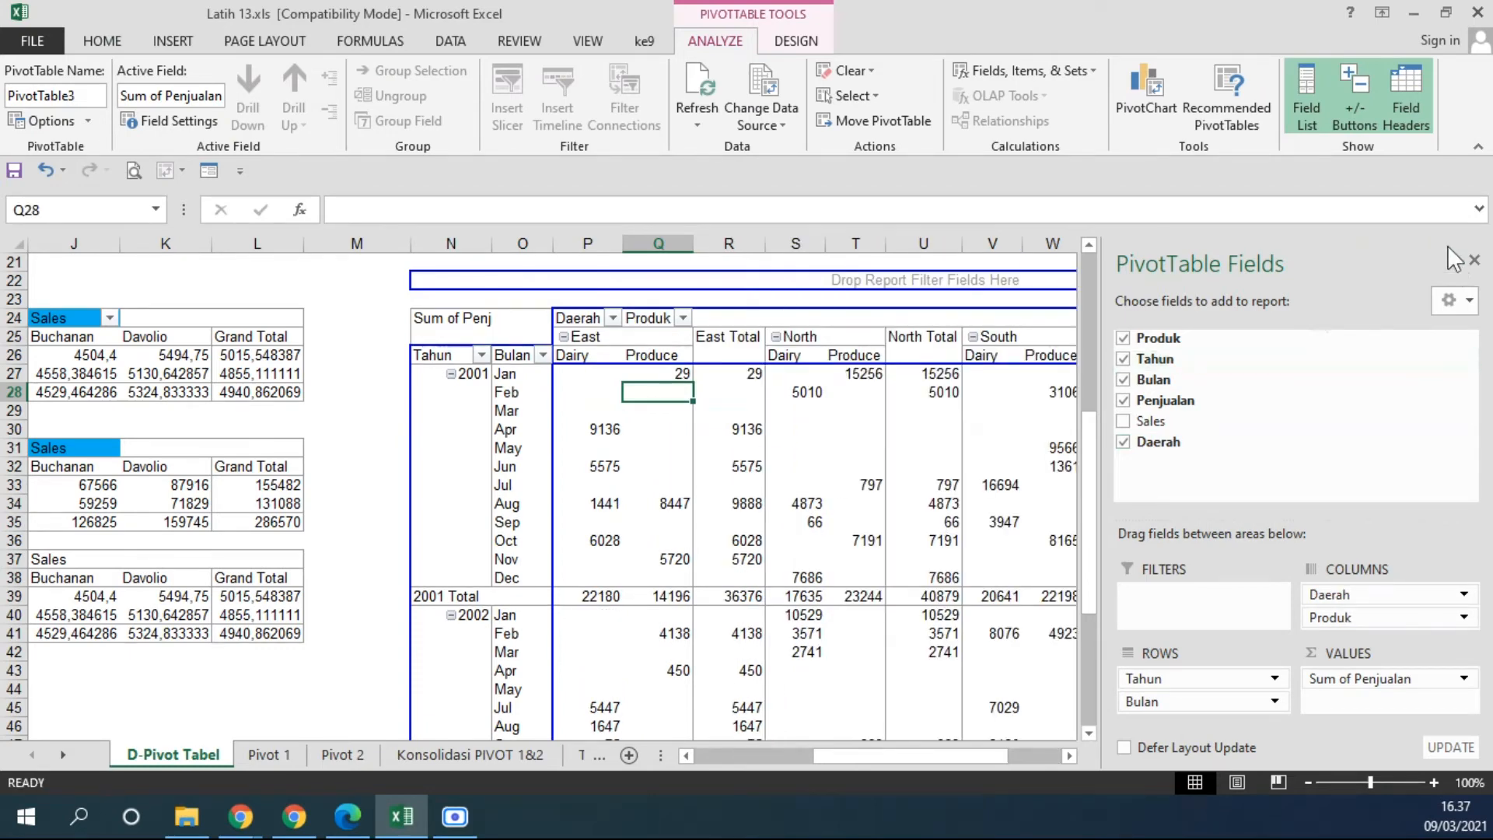
{"action": "left_click", "coordinate": [595, 538]}
{"action": "scroll", "coordinate": [593, 528], "scroll_direction": "down", "scroll_amount": 3, "text": "ctrl"}
{"action": "scroll", "coordinate": [595, 527], "scroll_direction": "down", "scroll_amount": 1, "text": "ctrl"}
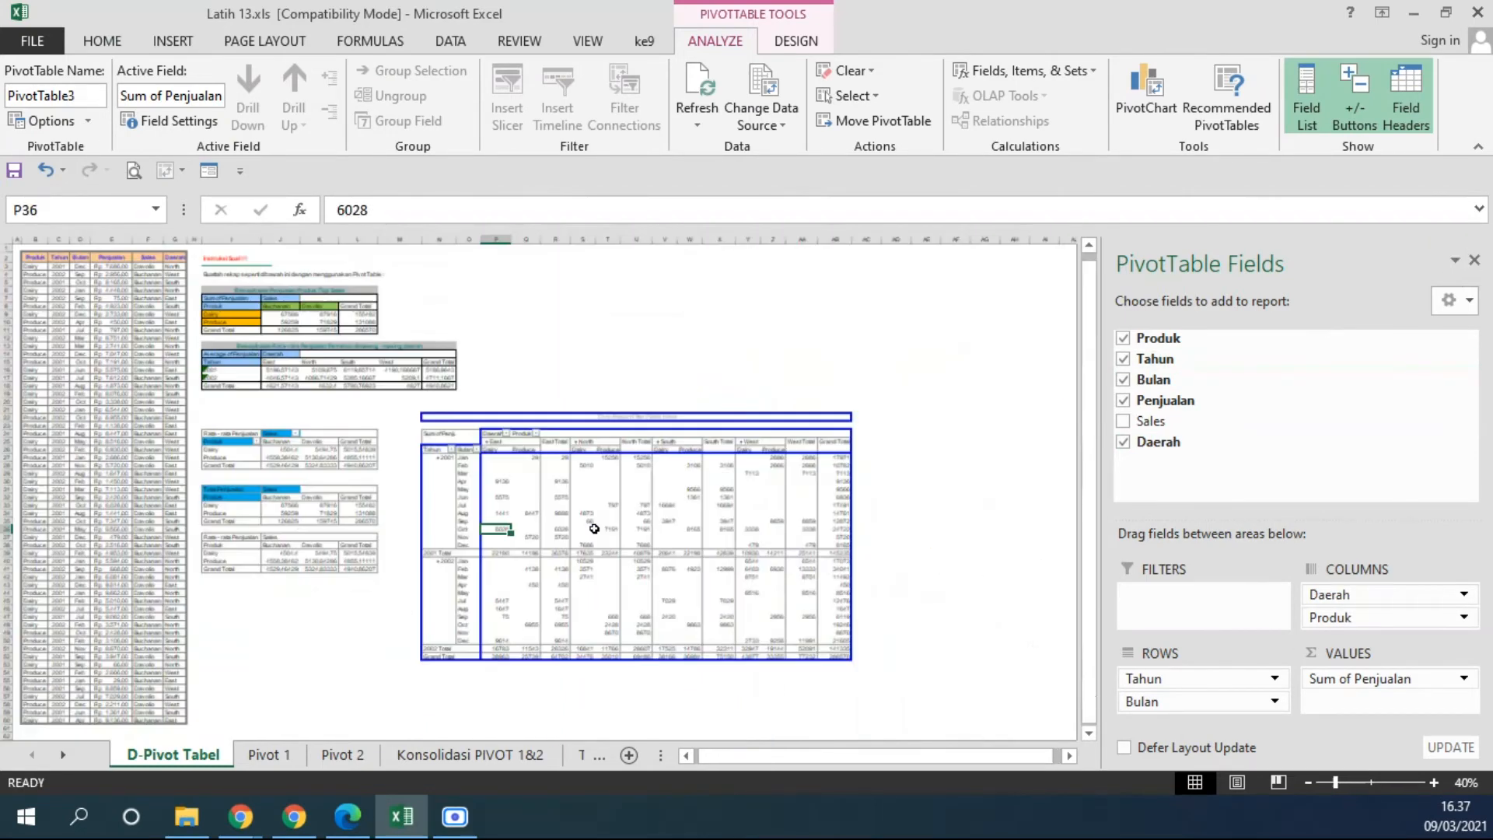
{"action": "scroll", "coordinate": [596, 526], "scroll_direction": "up", "scroll_amount": 1, "text": "ctrl"}
{"action": "left_click", "coordinate": [1070, 755]}
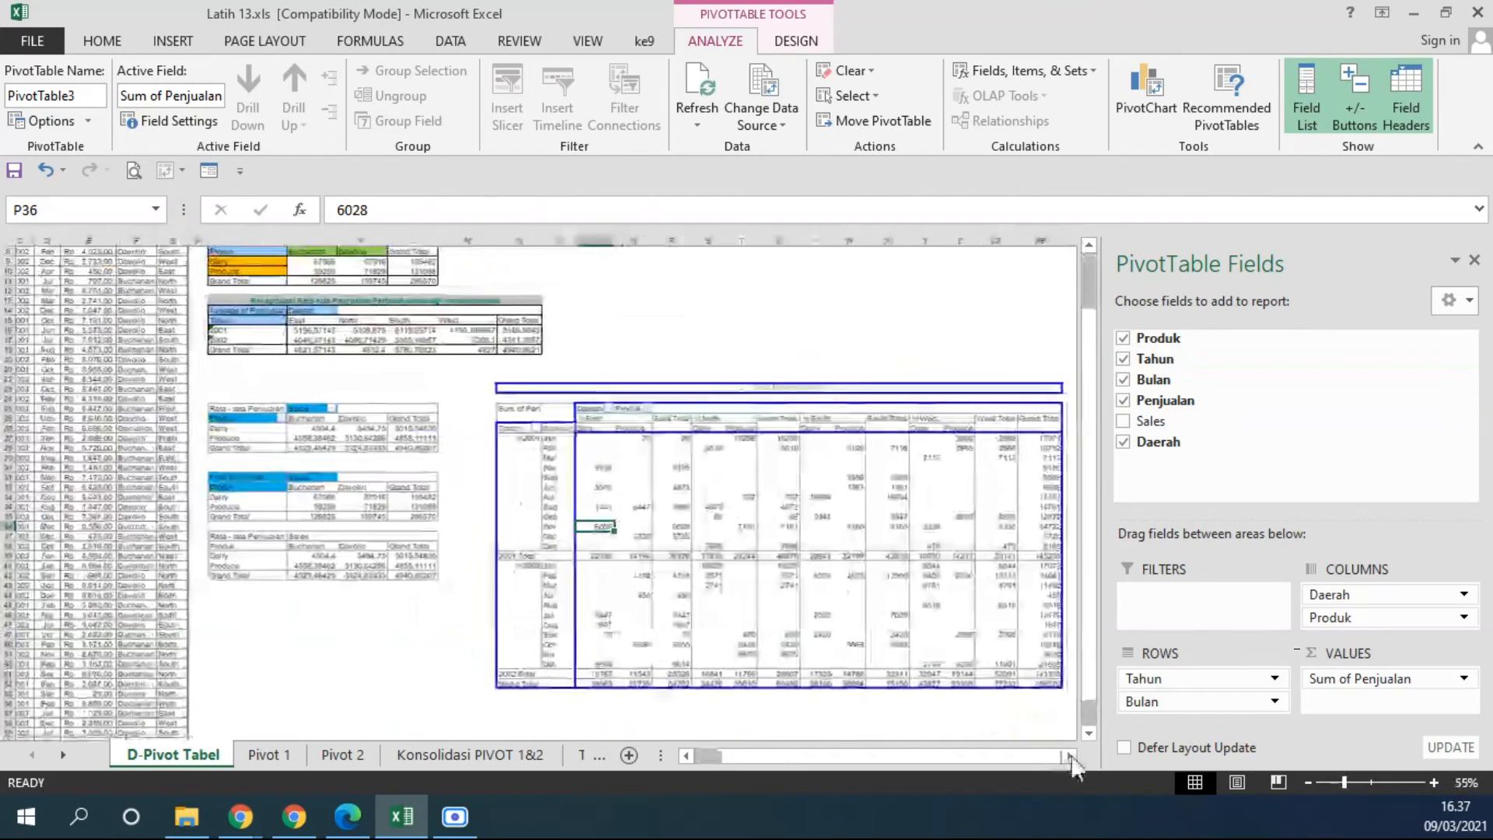
{"action": "scroll", "coordinate": [1011, 622], "scroll_direction": "up", "scroll_amount": 2, "text": "ctrl"}
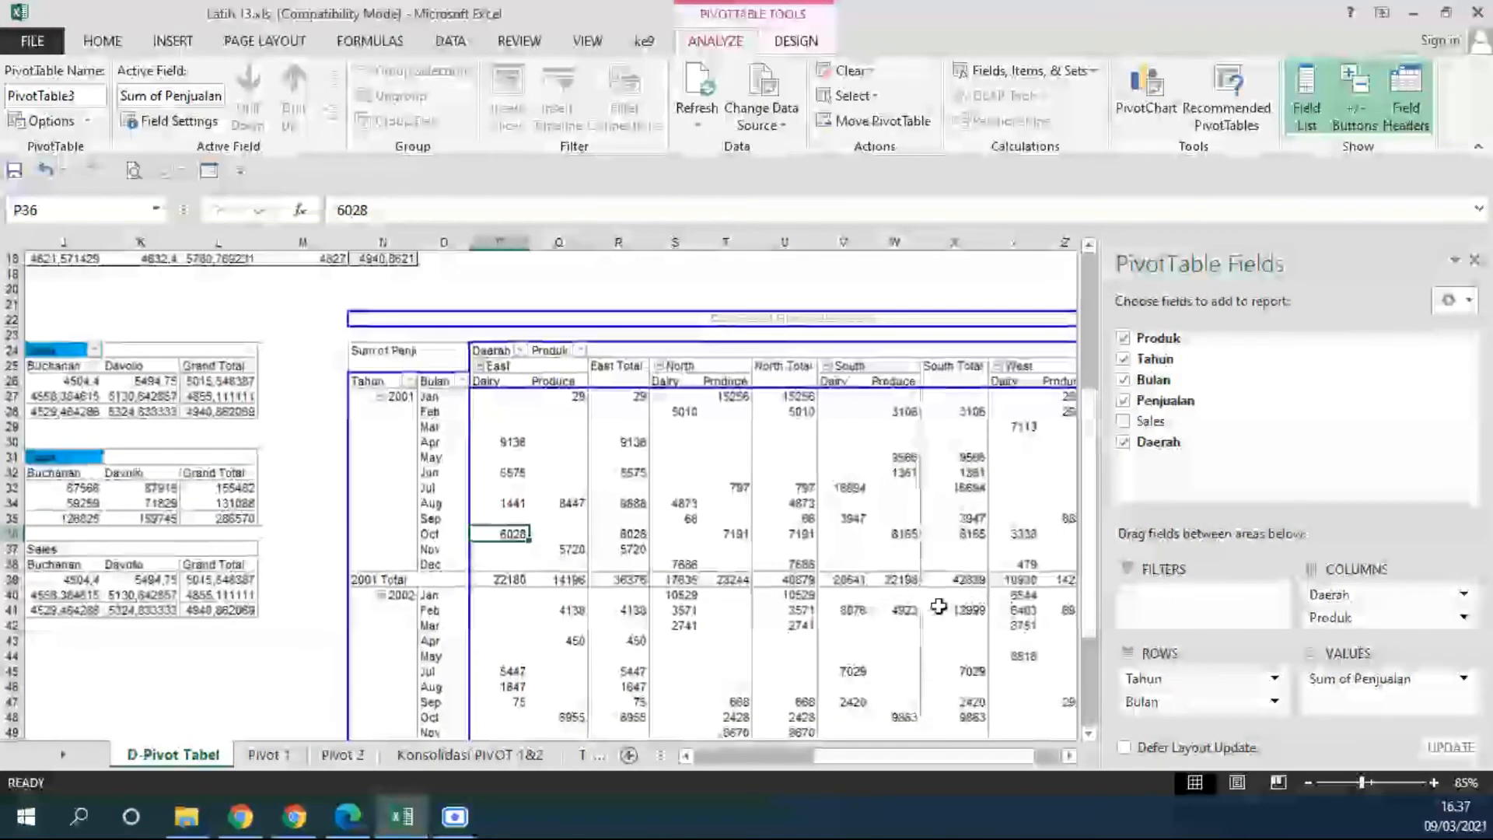
Examine the January 2001 sales of Produce in the East region of the PivotTable.
{"action": "mouse_move", "coordinate": [939, 605]}
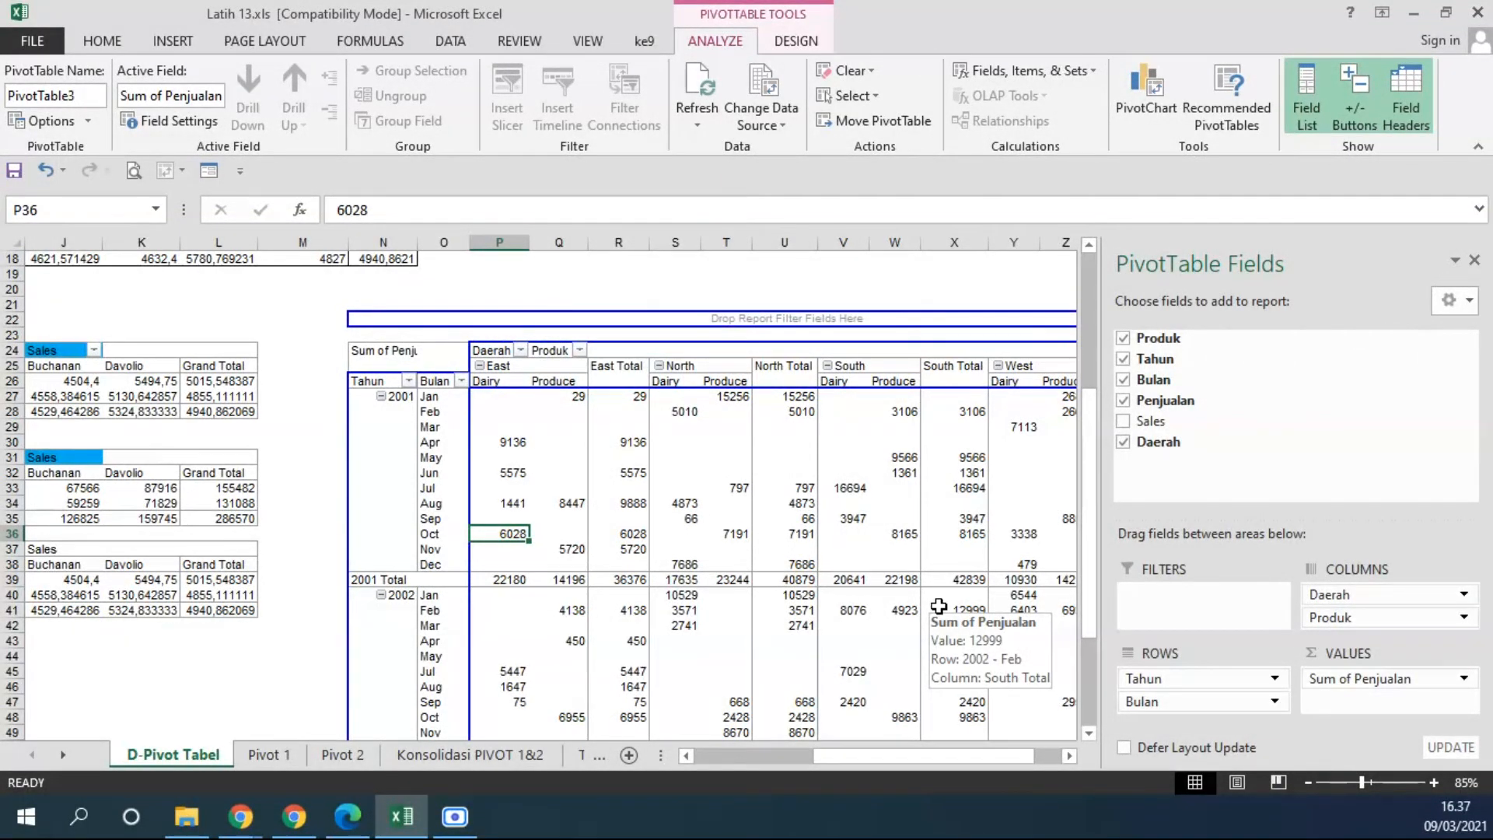
{"action": "left_click", "coordinate": [420, 396]}
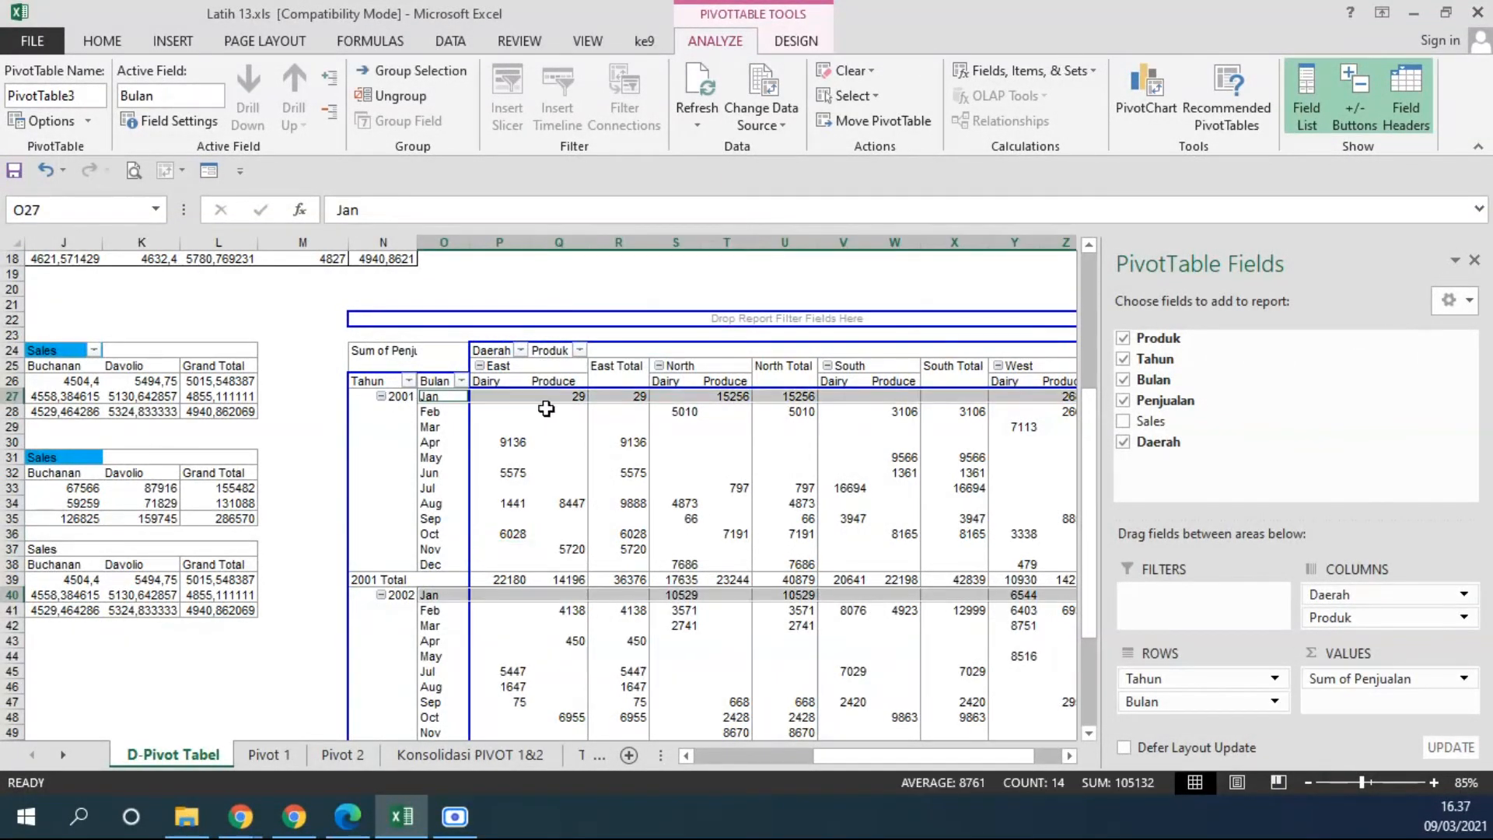
{"action": "left_click", "coordinate": [568, 396]}
{"action": "scroll", "coordinate": [778, 457], "scroll_direction": "up", "scroll_amount": 3}
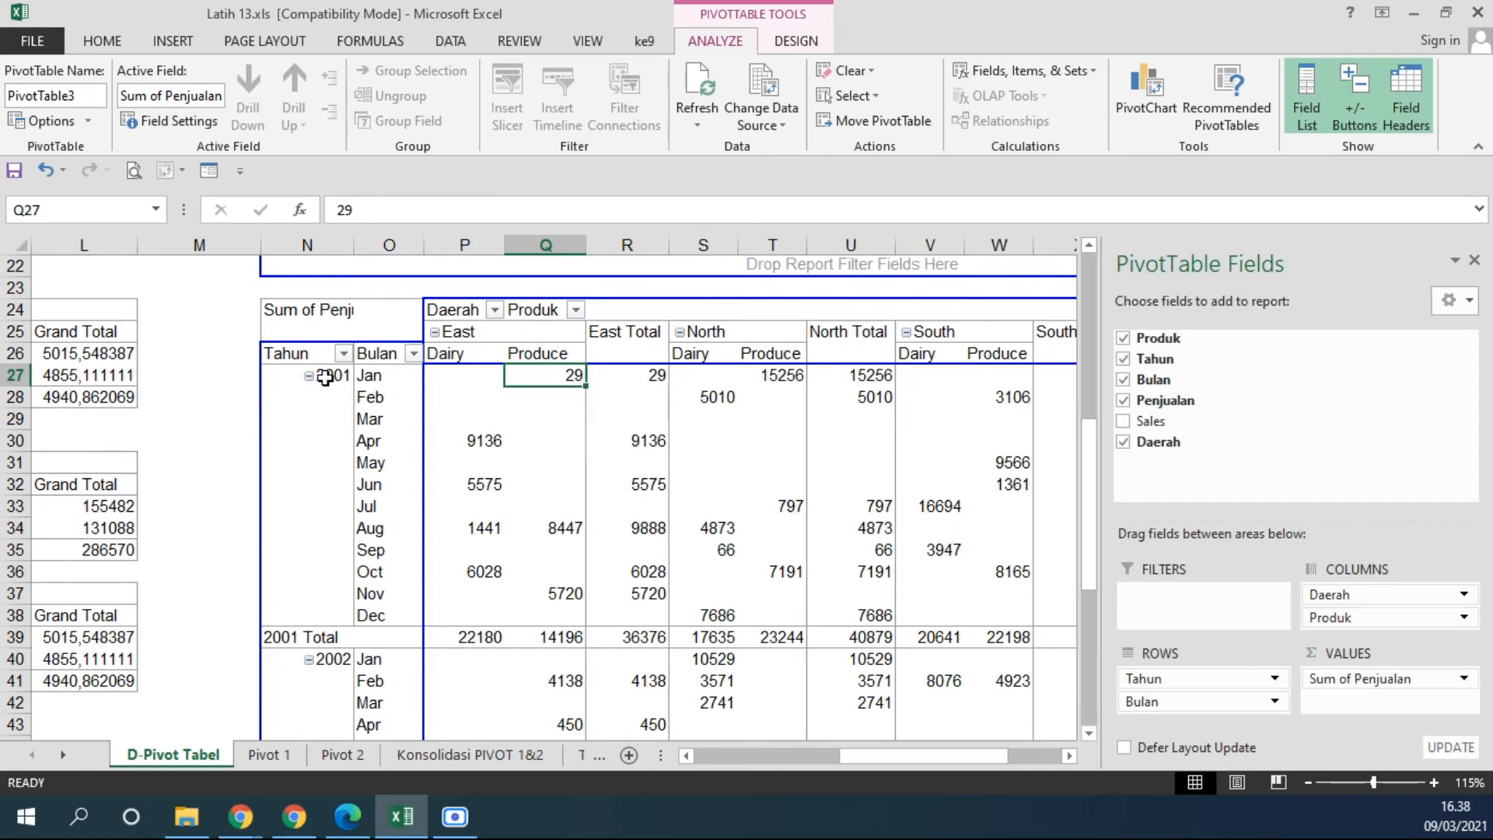
{"action": "left_click", "coordinate": [370, 376]}
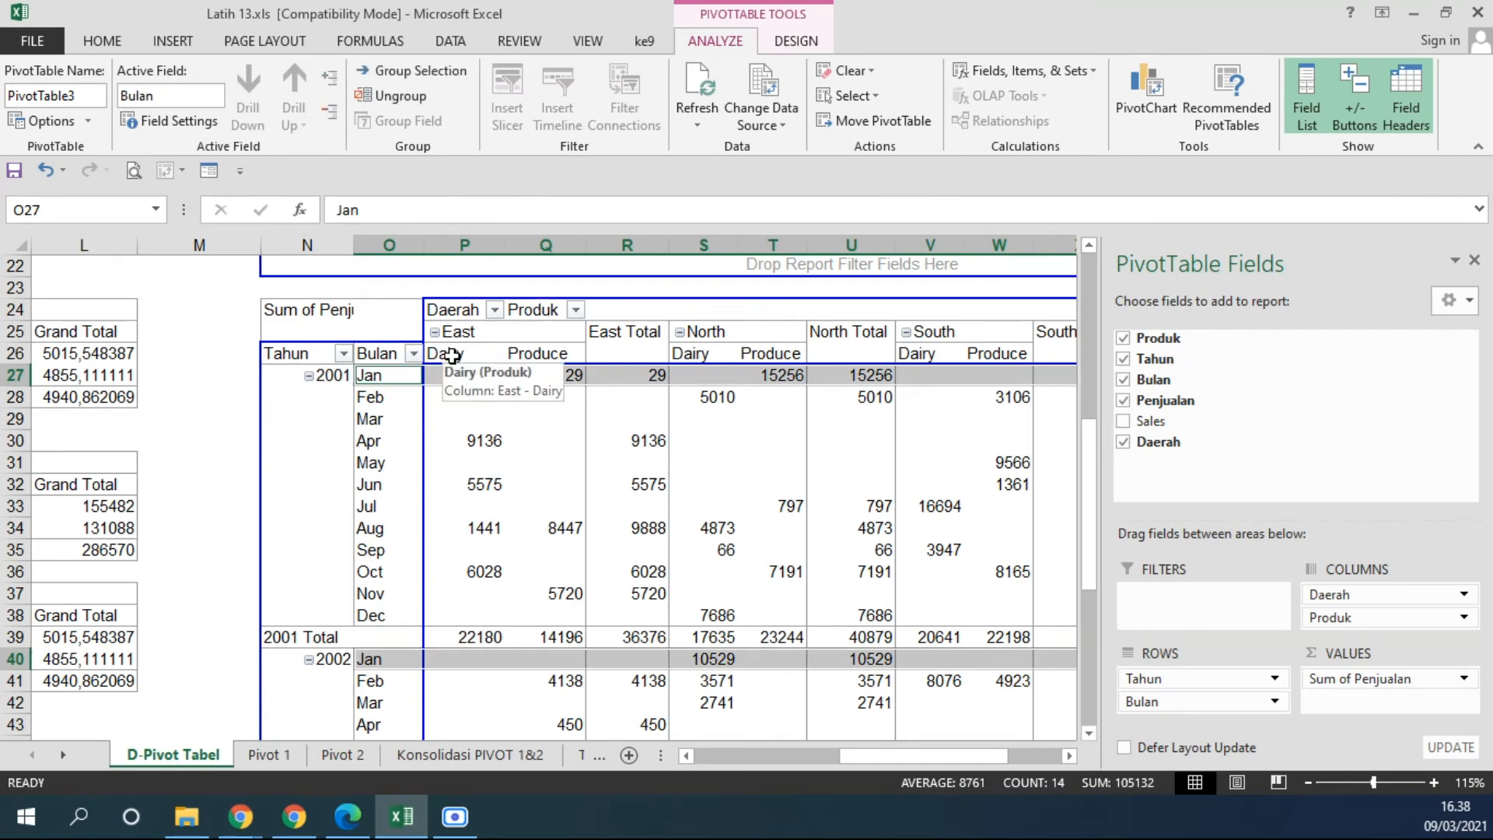
{"action": "left_click", "coordinate": [559, 379]}
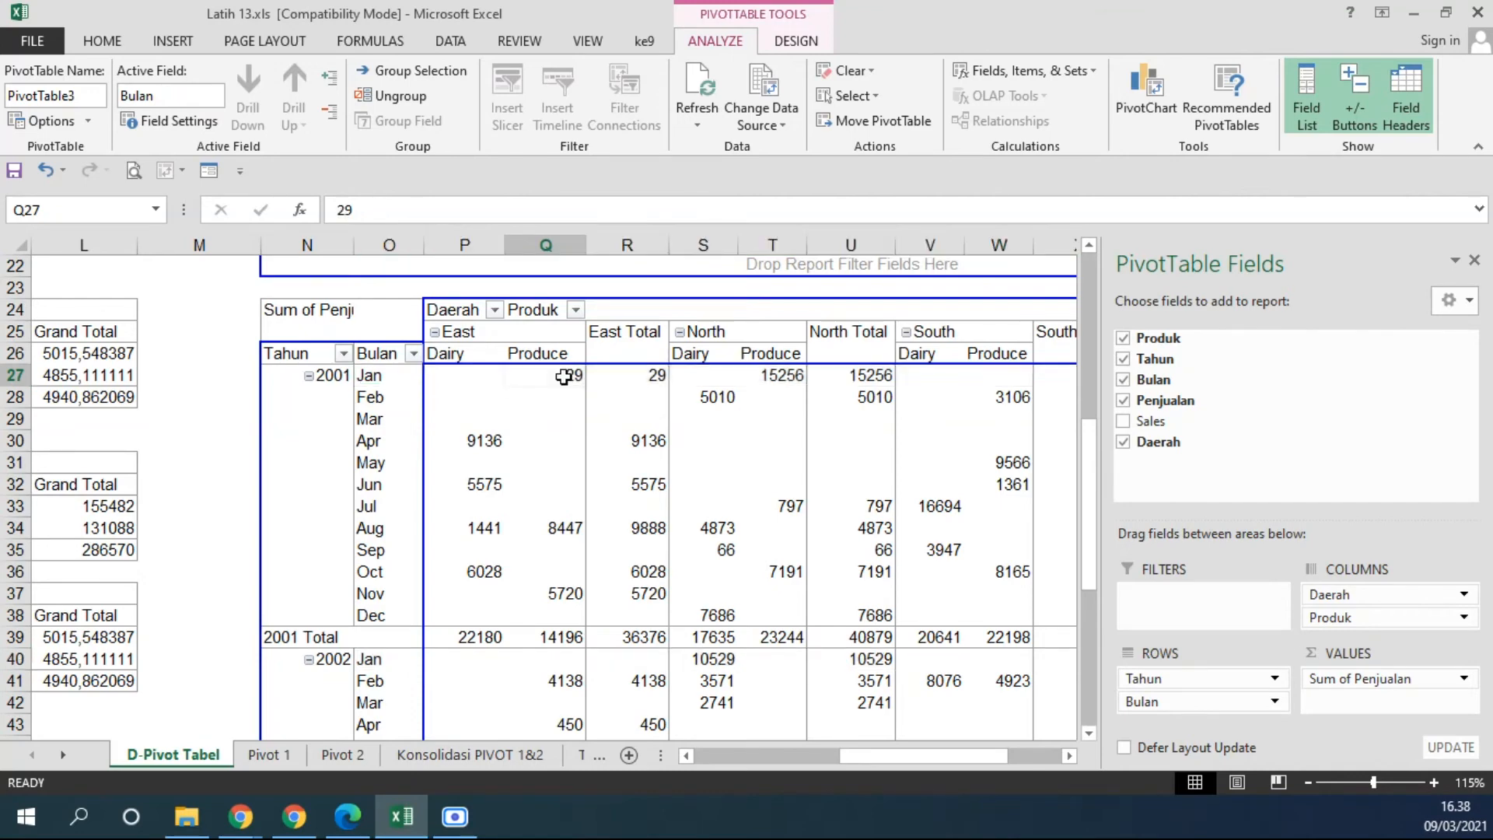
{"action": "left_click", "coordinate": [467, 337]}
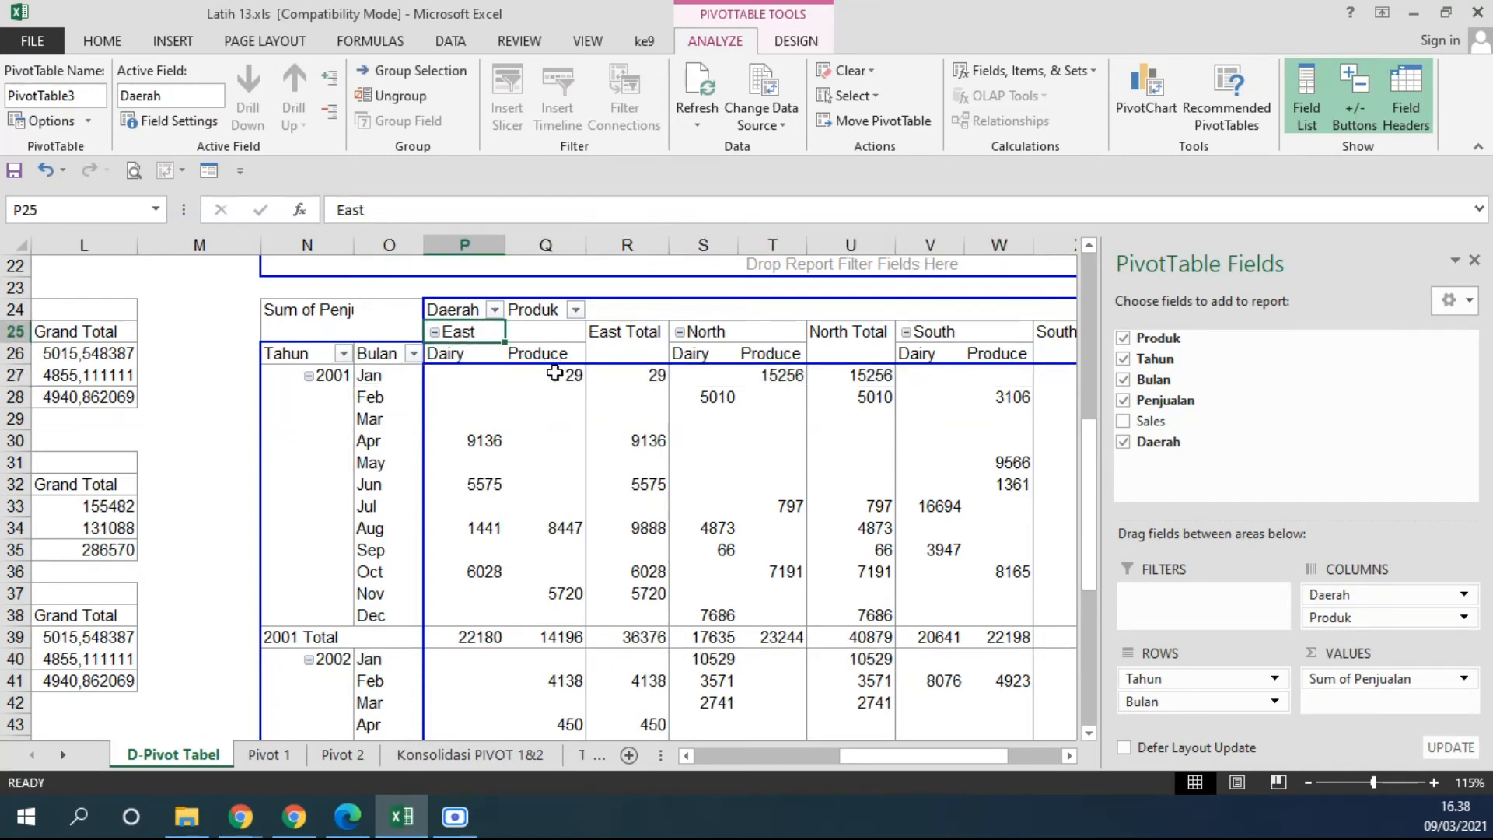
{"action": "left_click", "coordinate": [554, 373]}
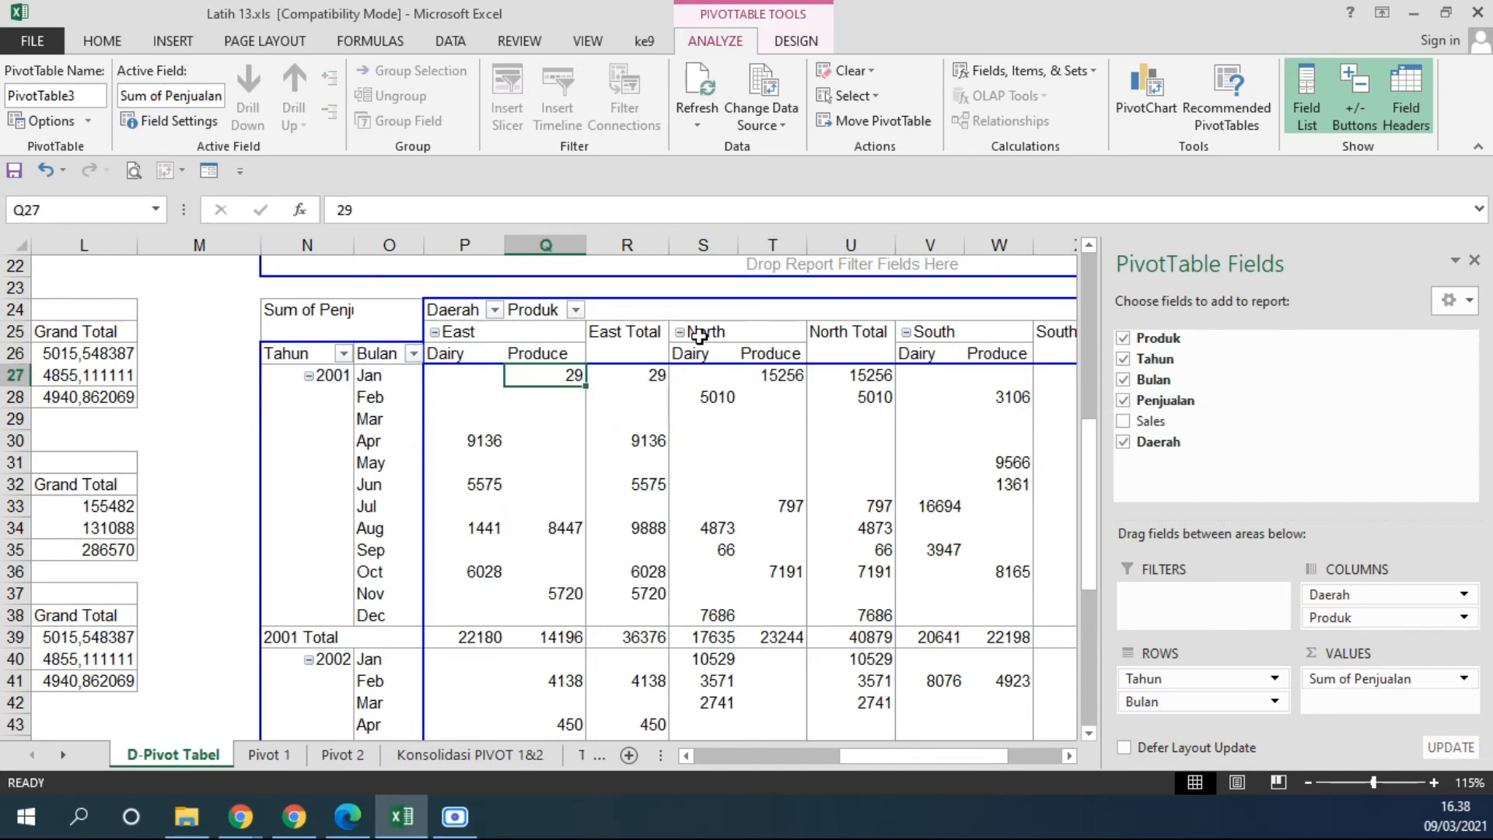
Examine the January 2001 Produce sales for the North and West regions and the columns up to the grand total.
{"action": "left_click", "coordinate": [788, 377]}
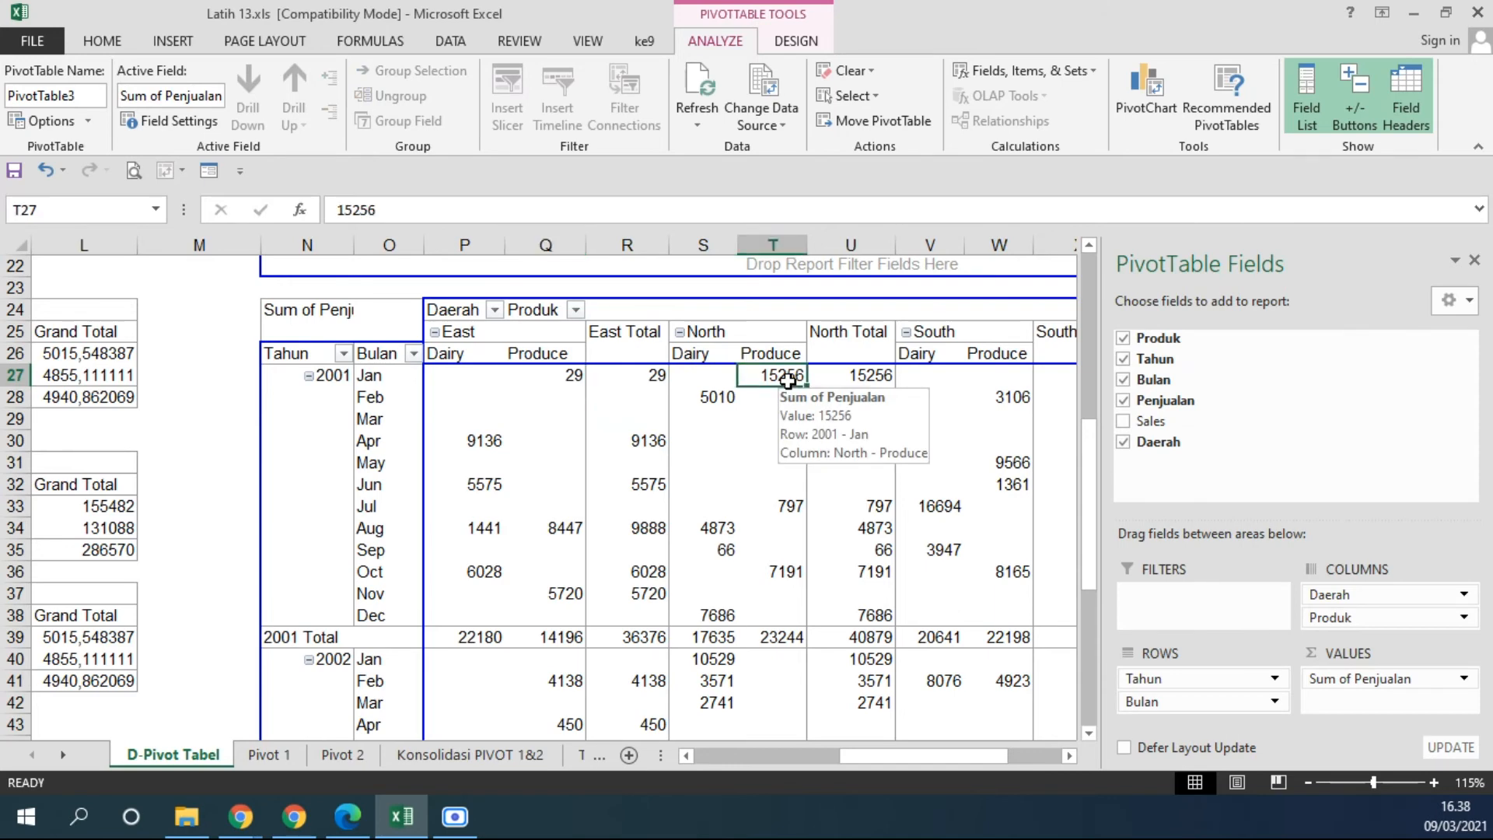
{"action": "left_click_drag", "start_coordinate": [963, 764], "coordinate": [1016, 758]}
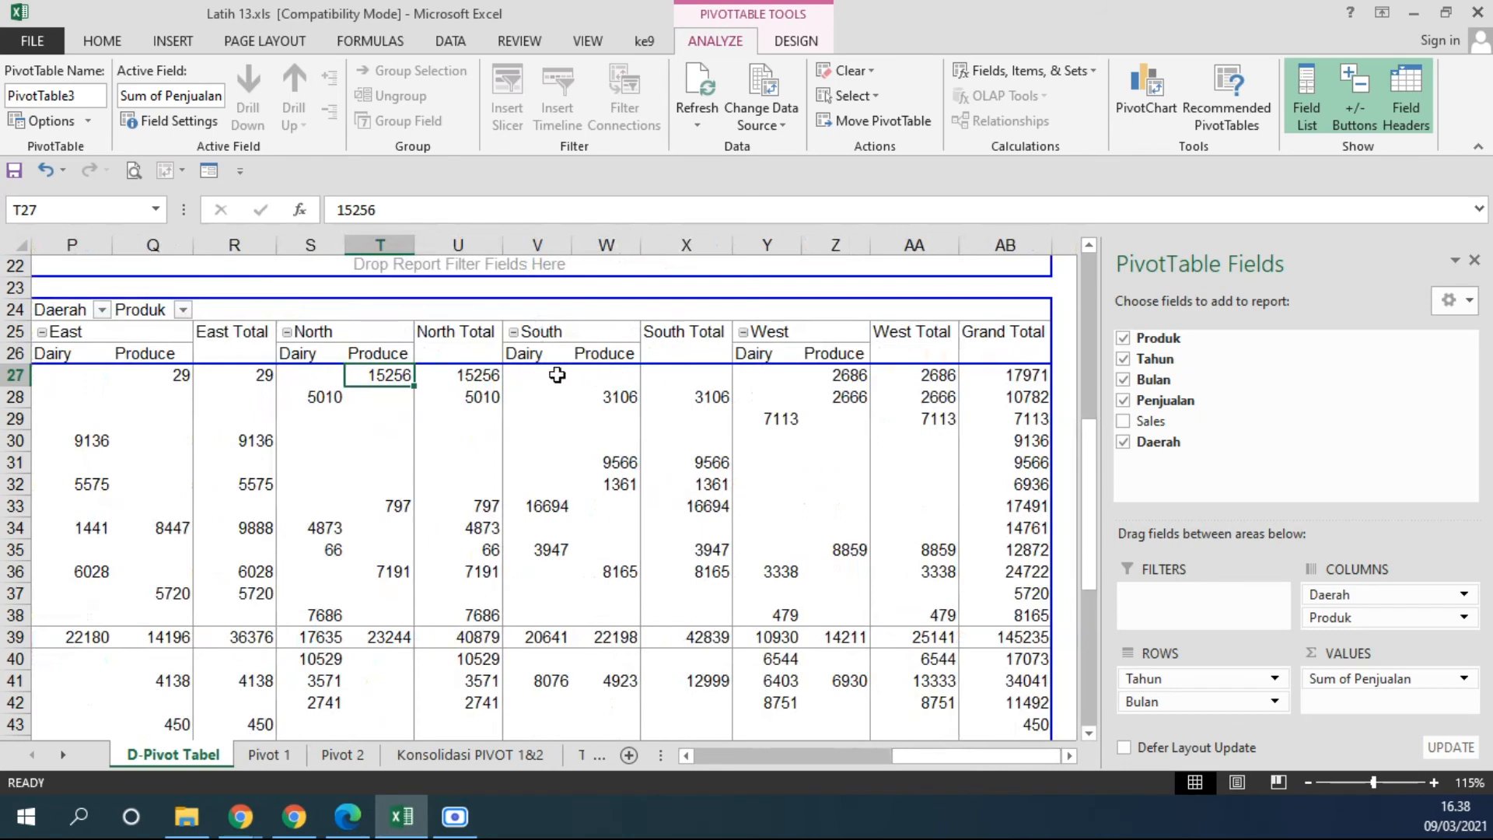
{"action": "mouse_move", "coordinate": [604, 383]}
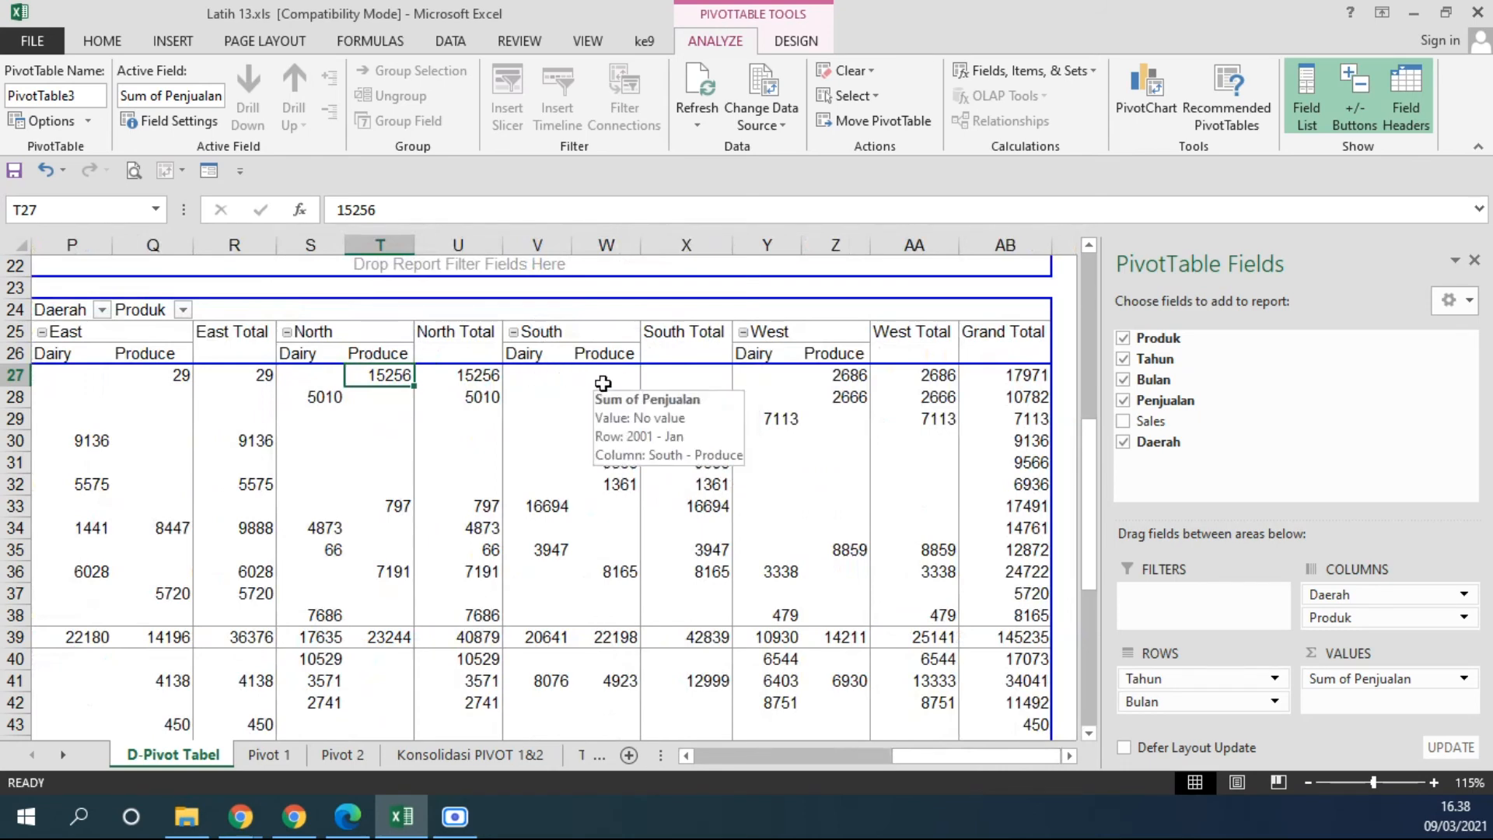
{"action": "left_click", "coordinate": [849, 378]}
{"action": "mouse_move", "coordinate": [709, 529]}
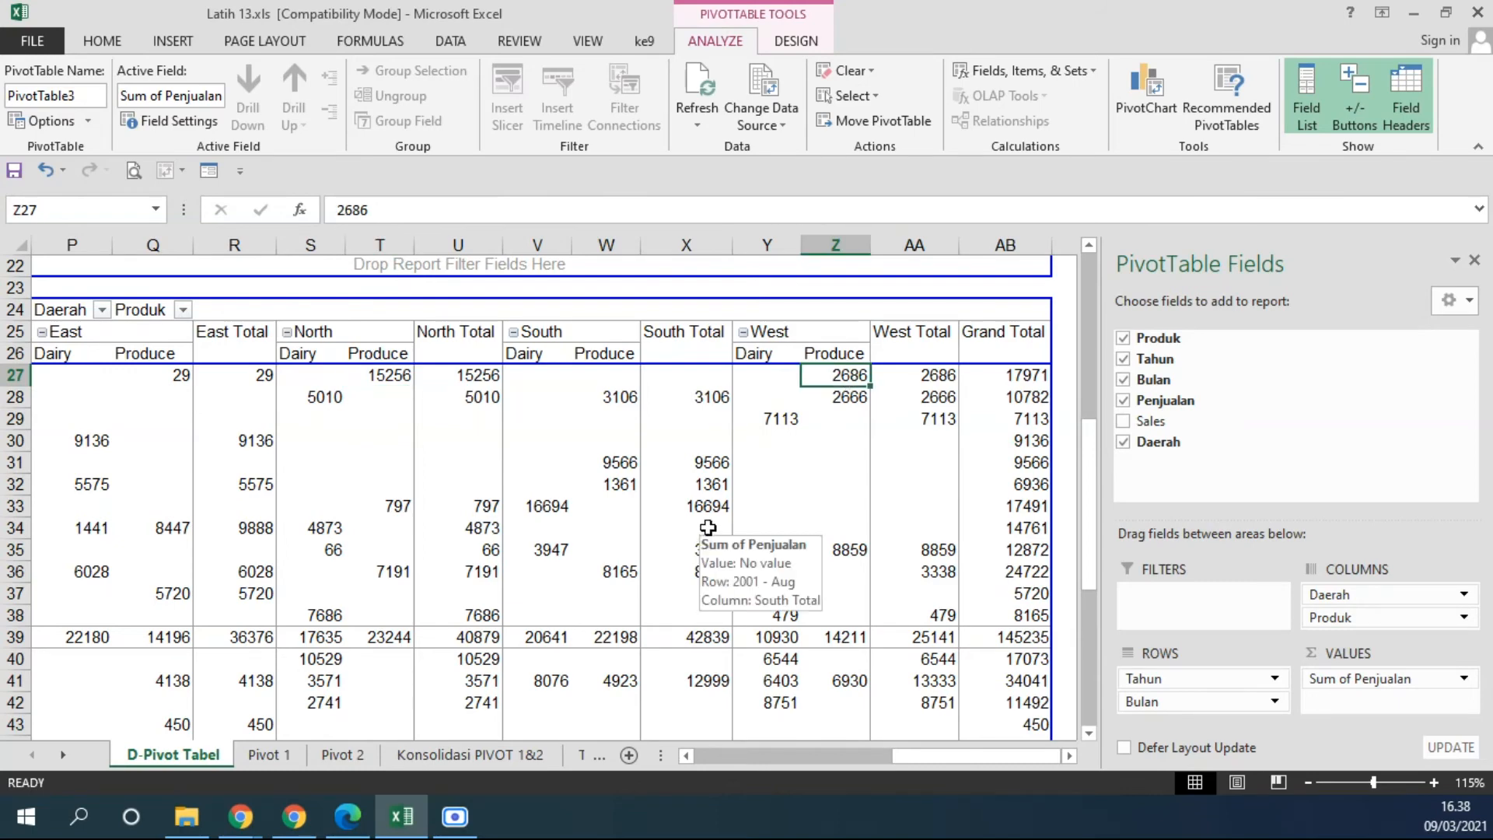
{"action": "left_click", "coordinate": [1069, 755]}
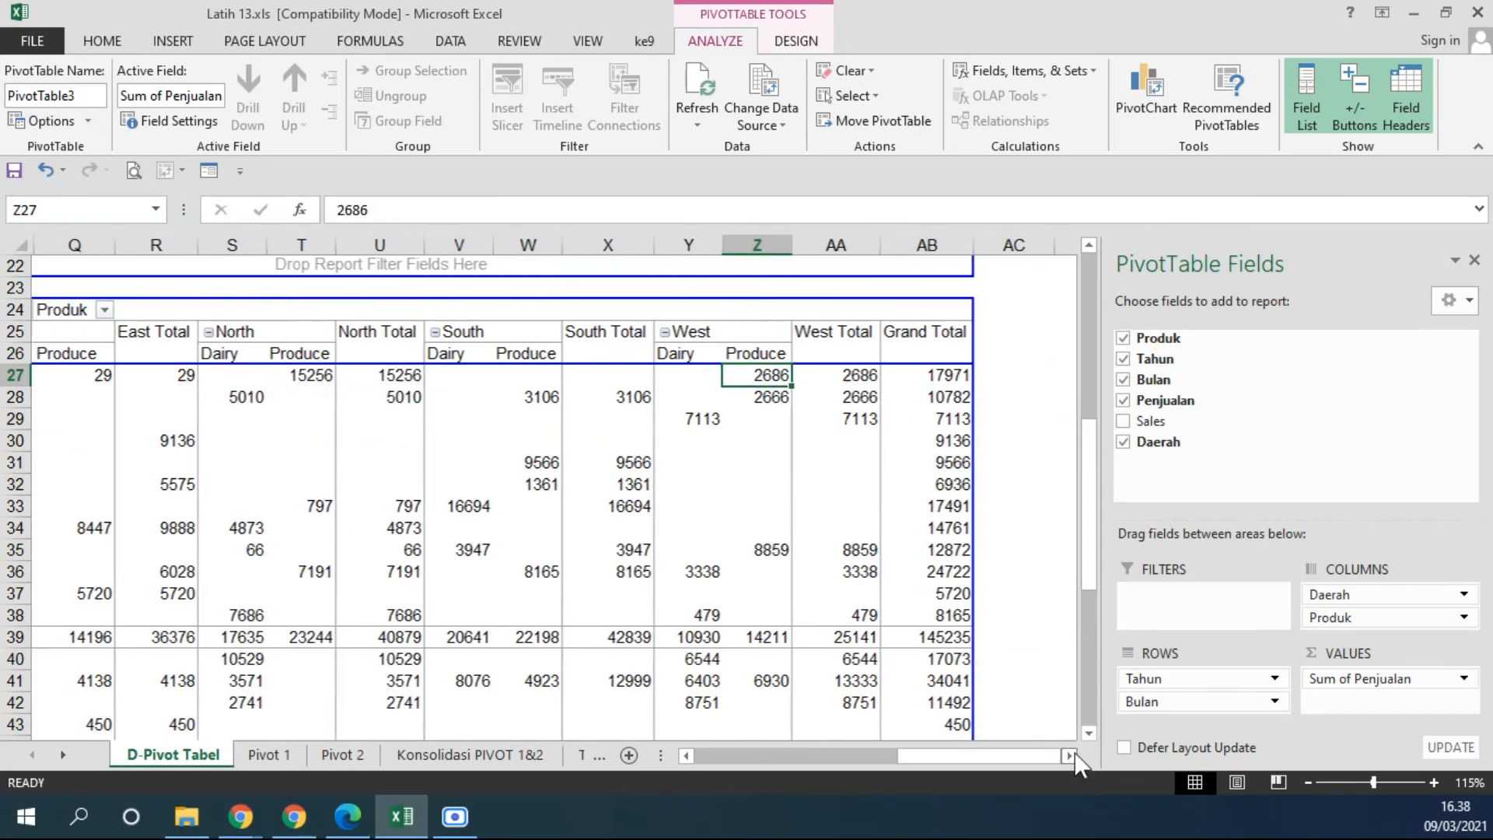
Examine the January 2001 grand total across all regions and products in the PivotTable at N24.
{"action": "left_click", "coordinate": [1069, 755]}
{"action": "mouse_move", "coordinate": [898, 756]}
{"action": "left_mouse_down"}
{"action": "mouse_move", "coordinate": [778, 756]}
{"action": "mouse_move", "coordinate": [945, 756]}
{"action": "mouse_move", "coordinate": [902, 757]}
{"action": "left_mouse_up"}
{"action": "left_click", "coordinate": [847, 374]}
{"action": "mouse_move", "coordinate": [847, 374]}
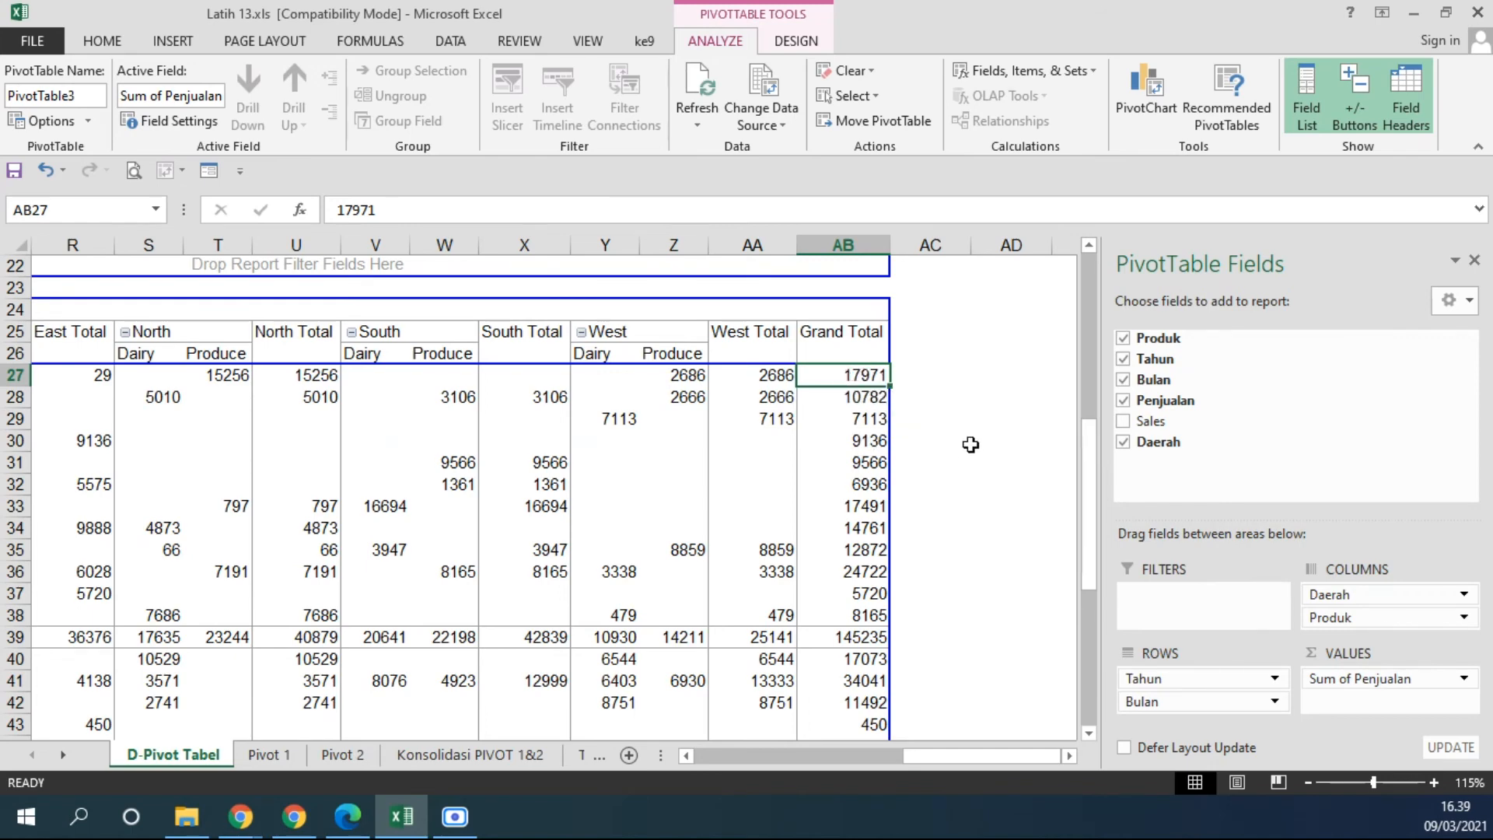
{"action": "scroll", "coordinate": [909, 411], "scroll_direction": "down", "scroll_amount": 2}
{"action": "scroll", "coordinate": [910, 410], "scroll_direction": "up", "scroll_amount": 2}
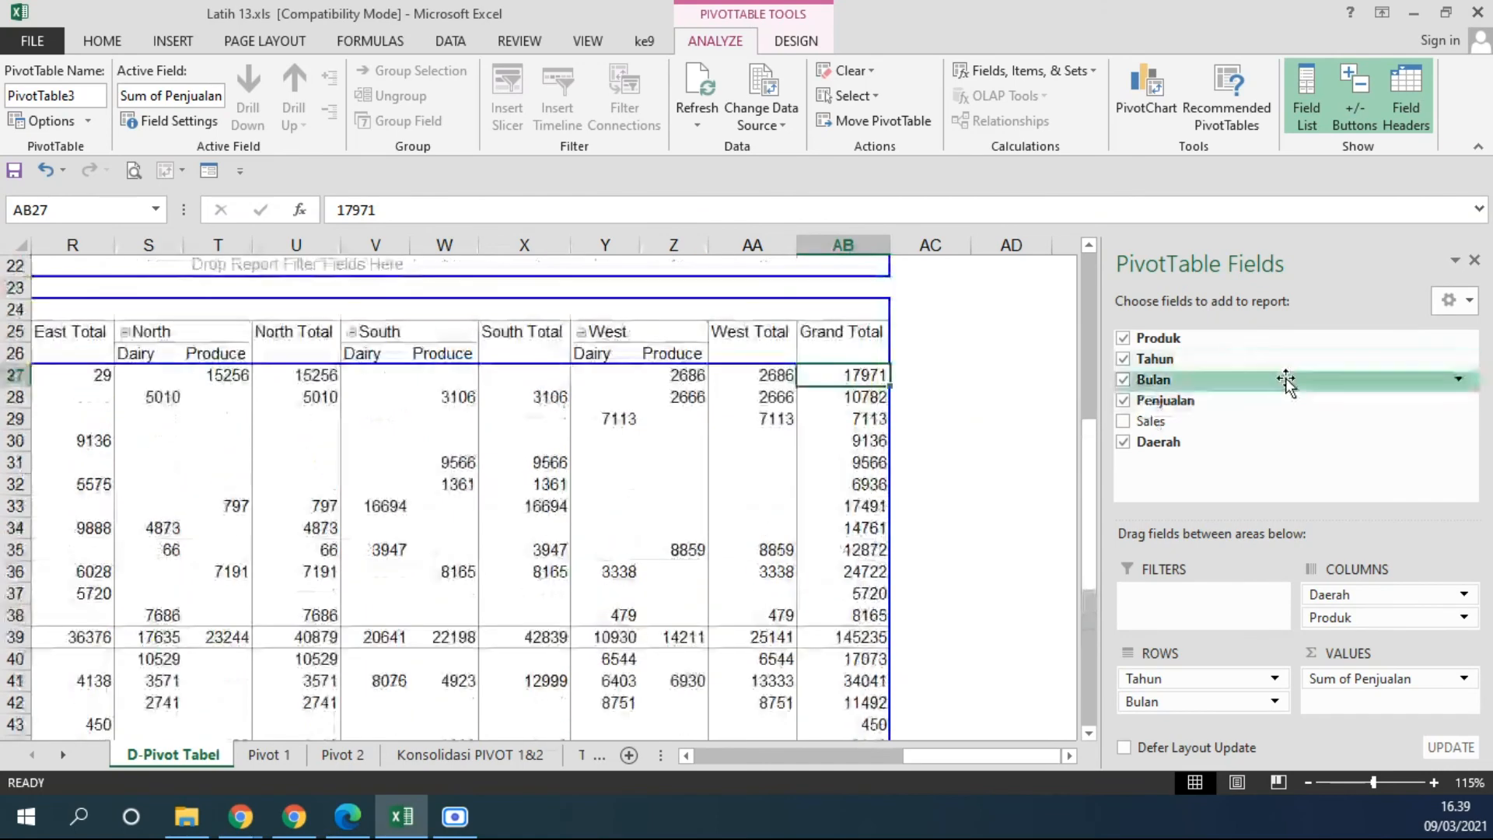
Remove the Daerah and Tahun fields from the PivotTable at N24, leaving Bulan by Produk.
{"action": "left_click_drag", "start_coordinate": [903, 754], "coordinate": [883, 758]}
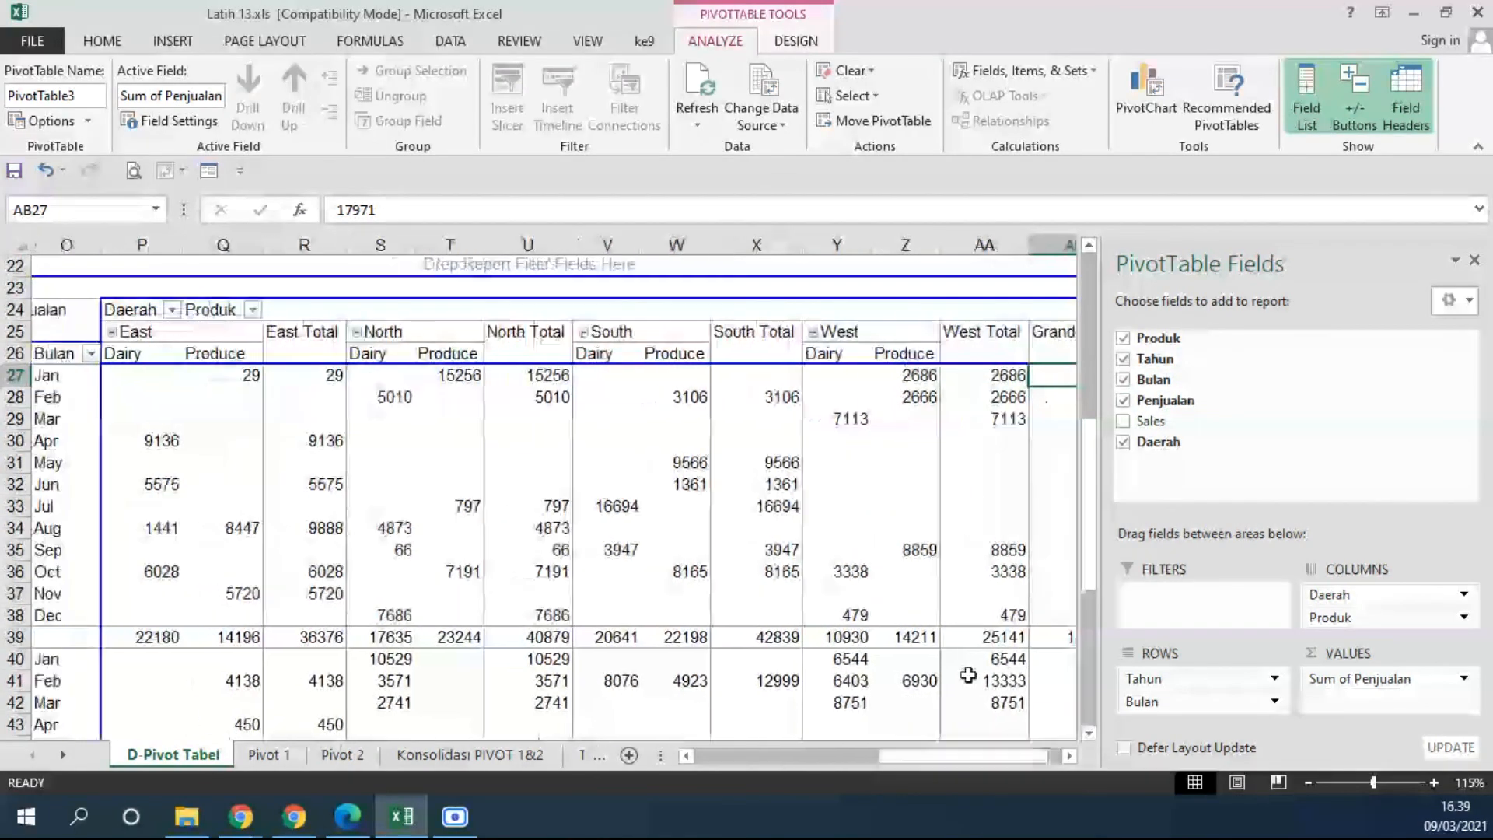
{"action": "left_click", "coordinate": [1123, 442]}
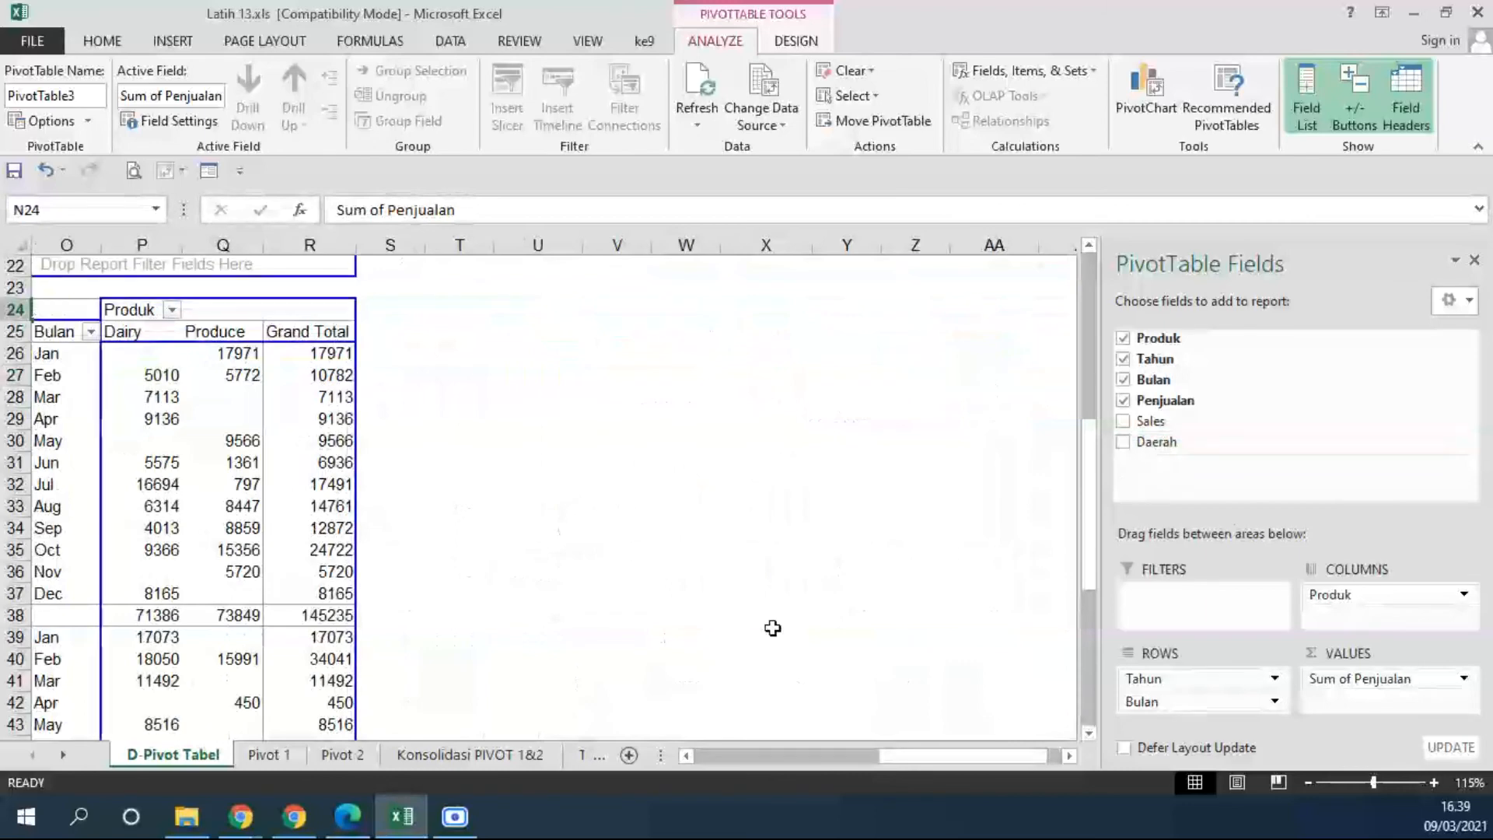
{"action": "left_click_drag", "start_coordinate": [915, 756], "coordinate": [863, 766]}
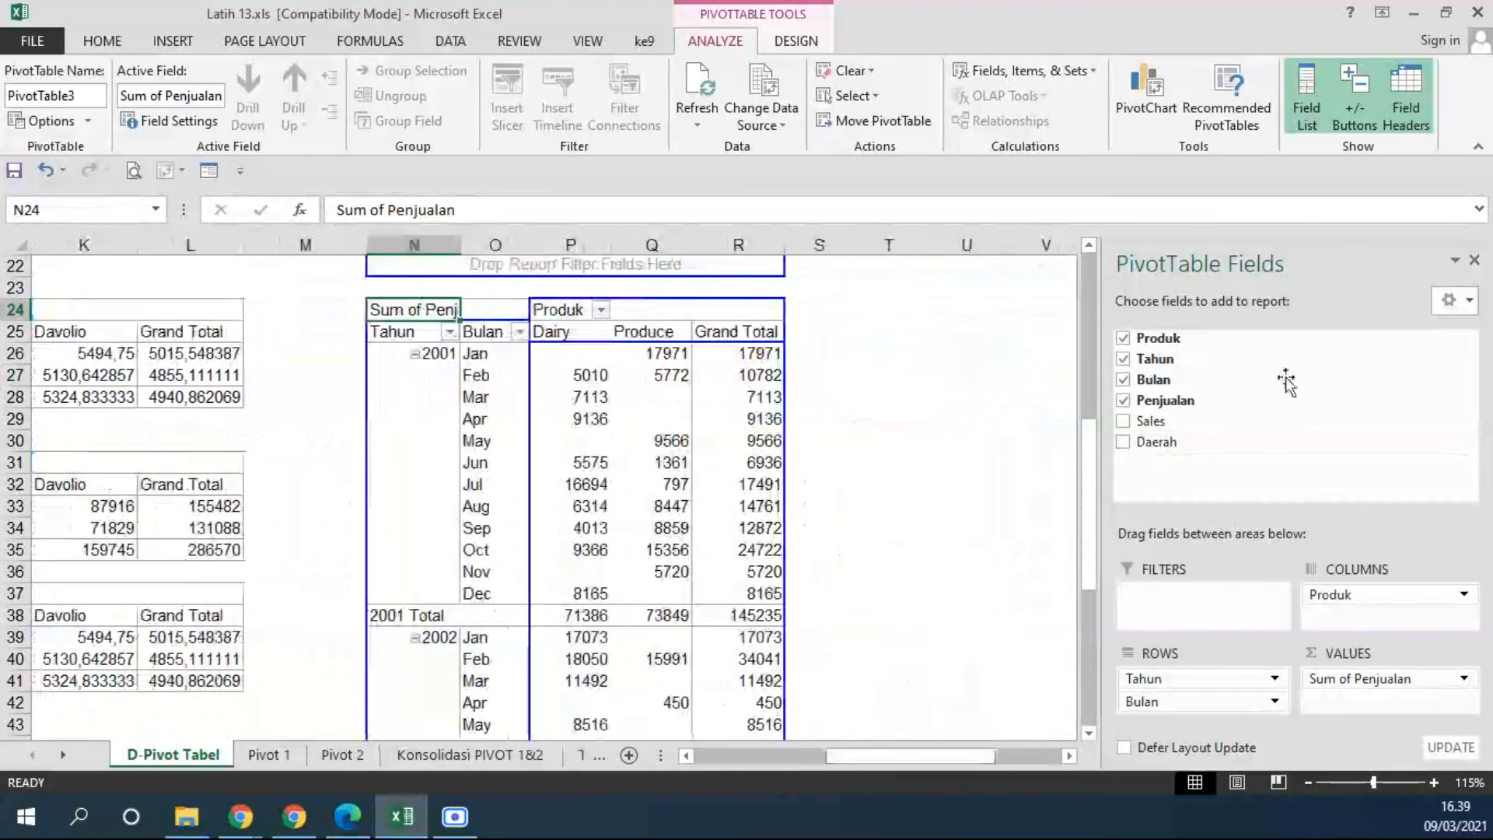
{"action": "left_click", "coordinate": [1122, 358]}
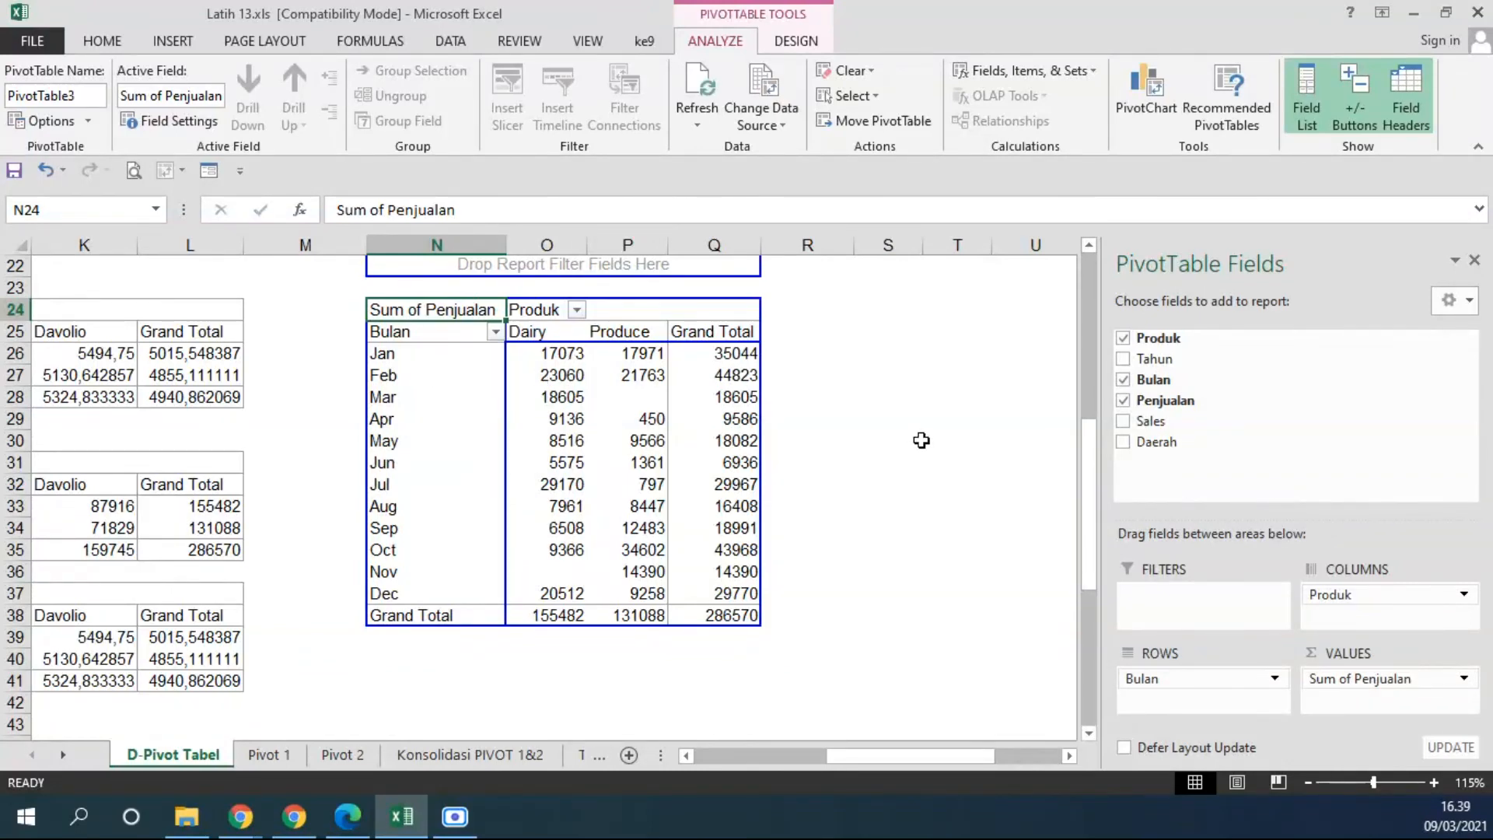
Widen the PivotTable field pane and remove Produk, Bulan and Penjualan so the PivotTable layout is empty.
{"action": "left_click_drag", "start_coordinate": [1097, 356], "coordinate": [950, 357]}
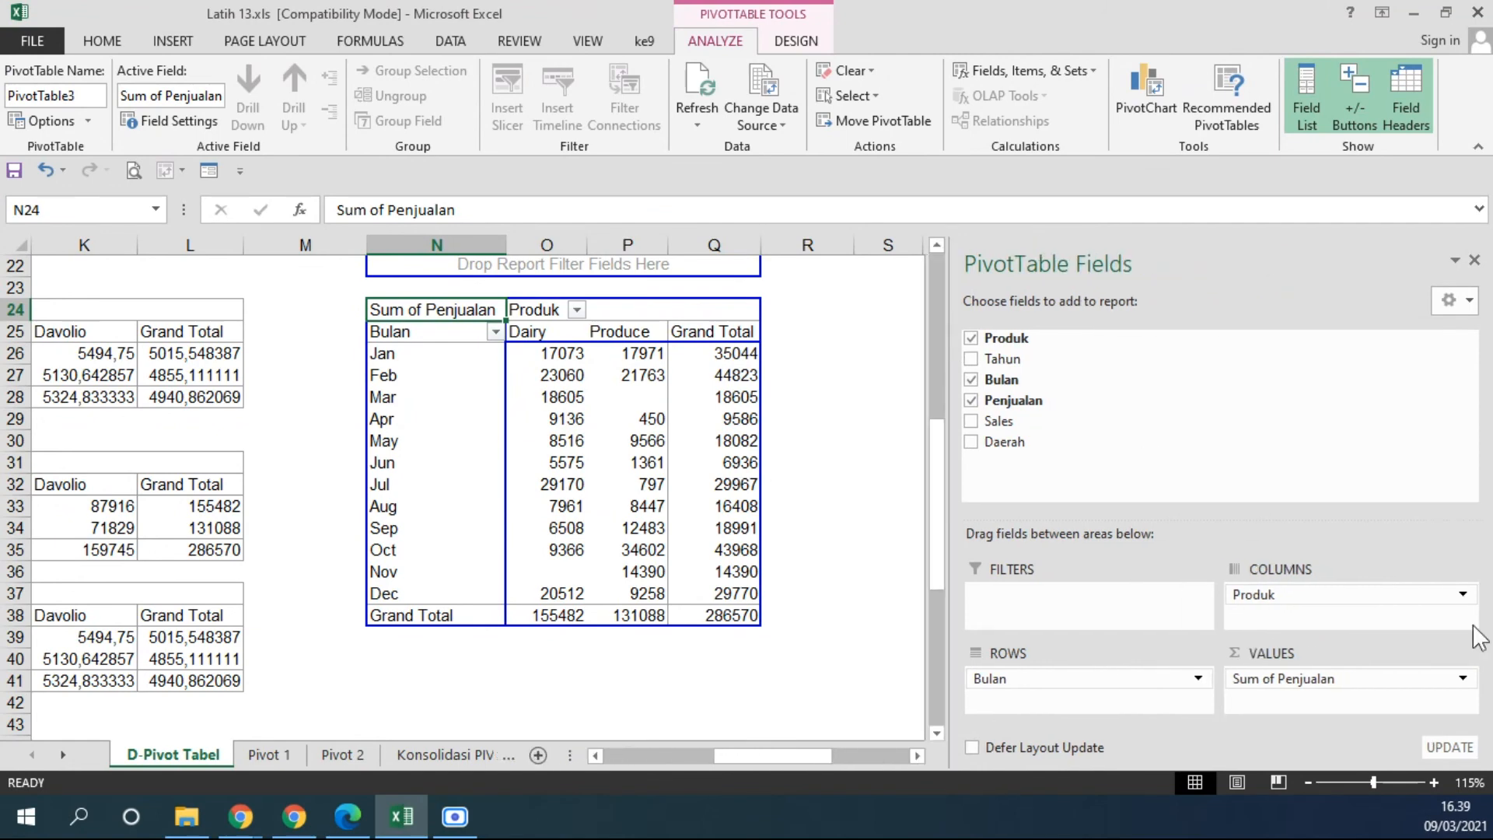
{"action": "left_click", "coordinate": [971, 337]}
{"action": "left_click", "coordinate": [970, 380]}
{"action": "left_click", "coordinate": [970, 400]}
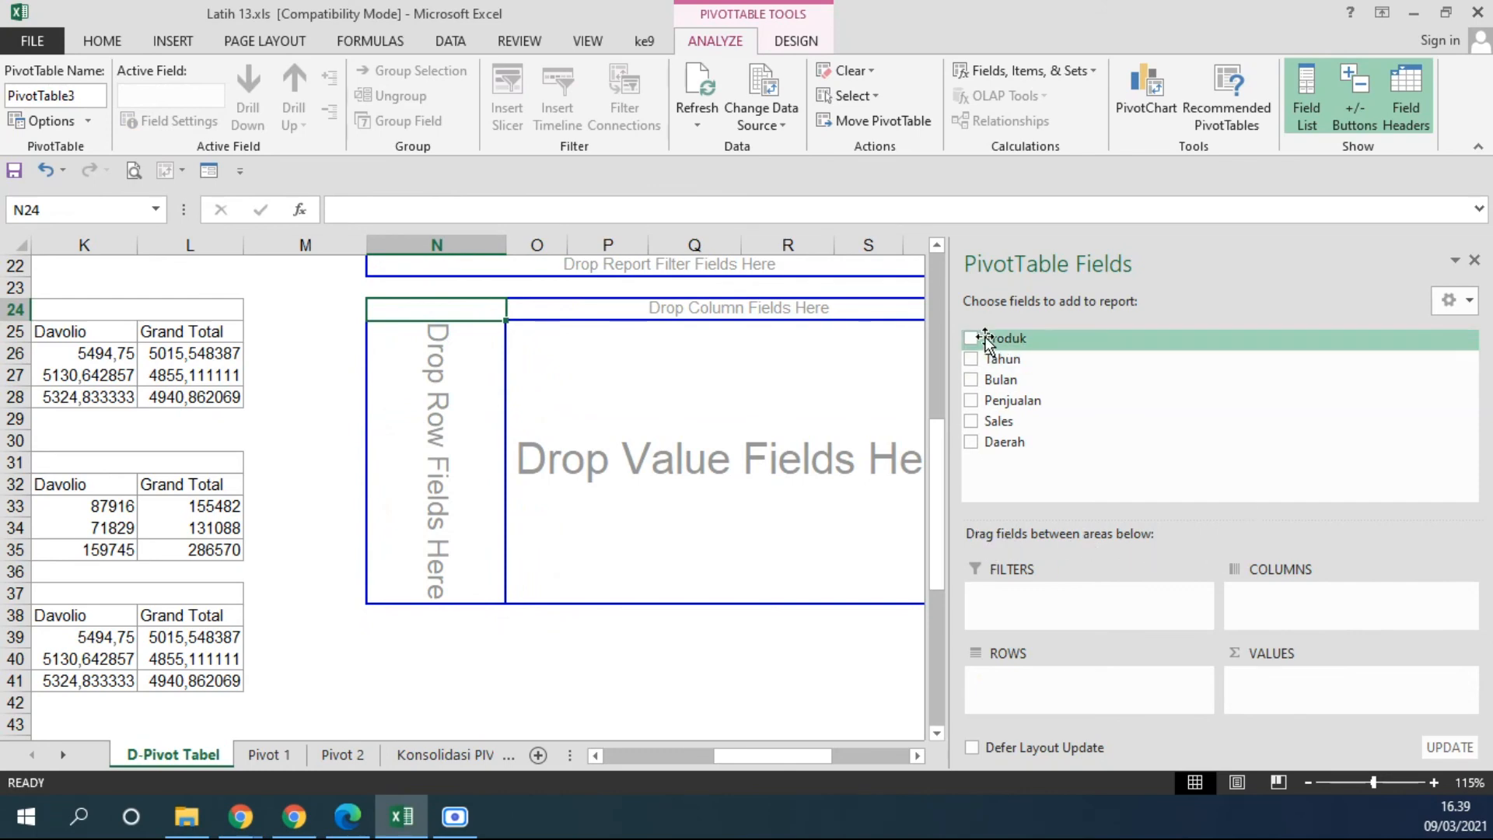
Lay out the empty PivotTable with Produk as columns, Bulan as rows and Penjualan as summed values.
{"action": "left_click_drag", "start_coordinate": [996, 336], "coordinate": [1267, 602]}
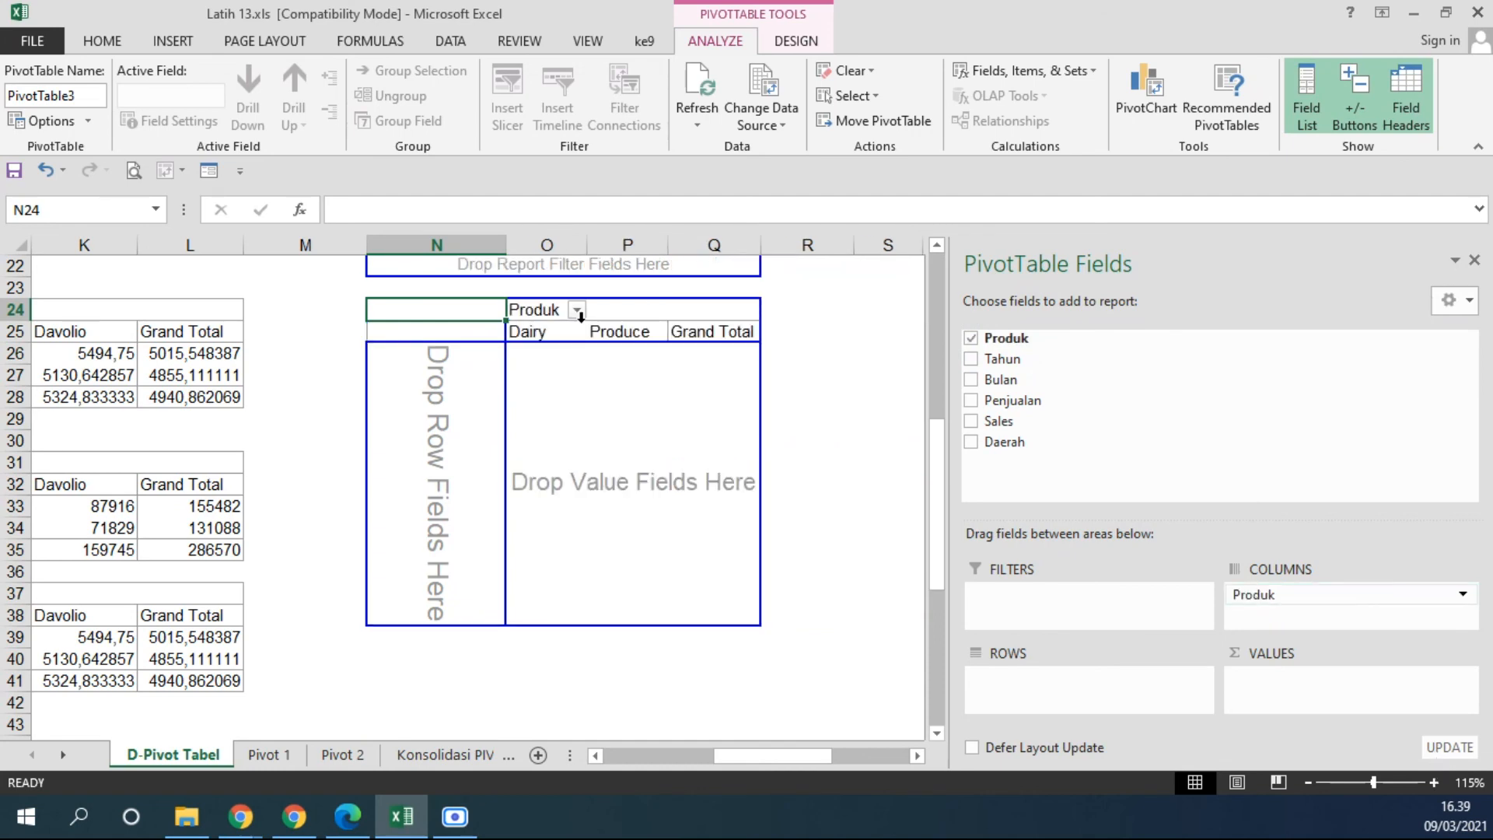
{"action": "left_click_drag", "start_coordinate": [1000, 380], "coordinate": [1038, 687]}
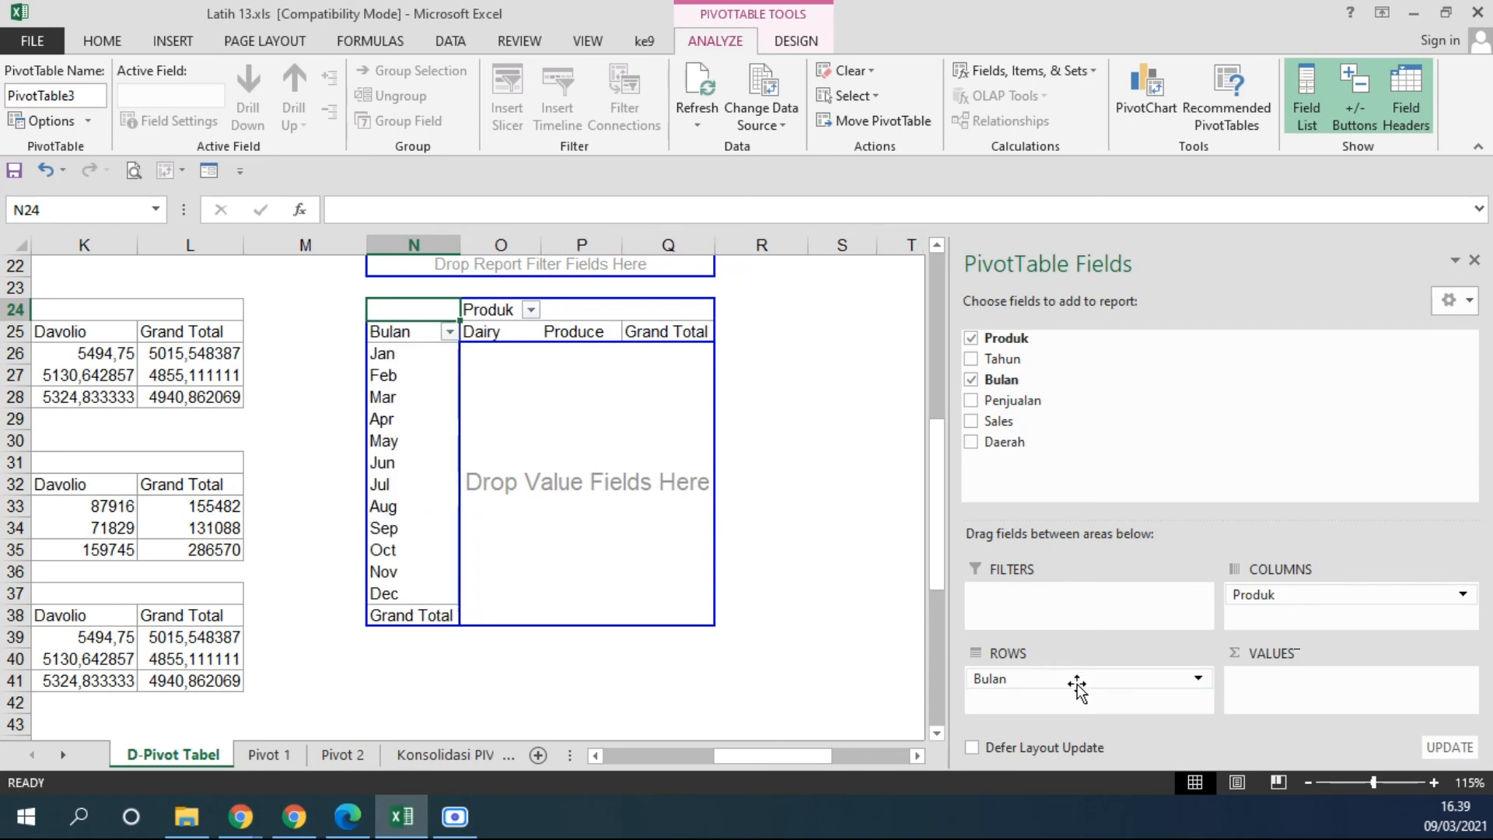
{"action": "left_click_drag", "start_coordinate": [1007, 400], "coordinate": [1297, 684]}
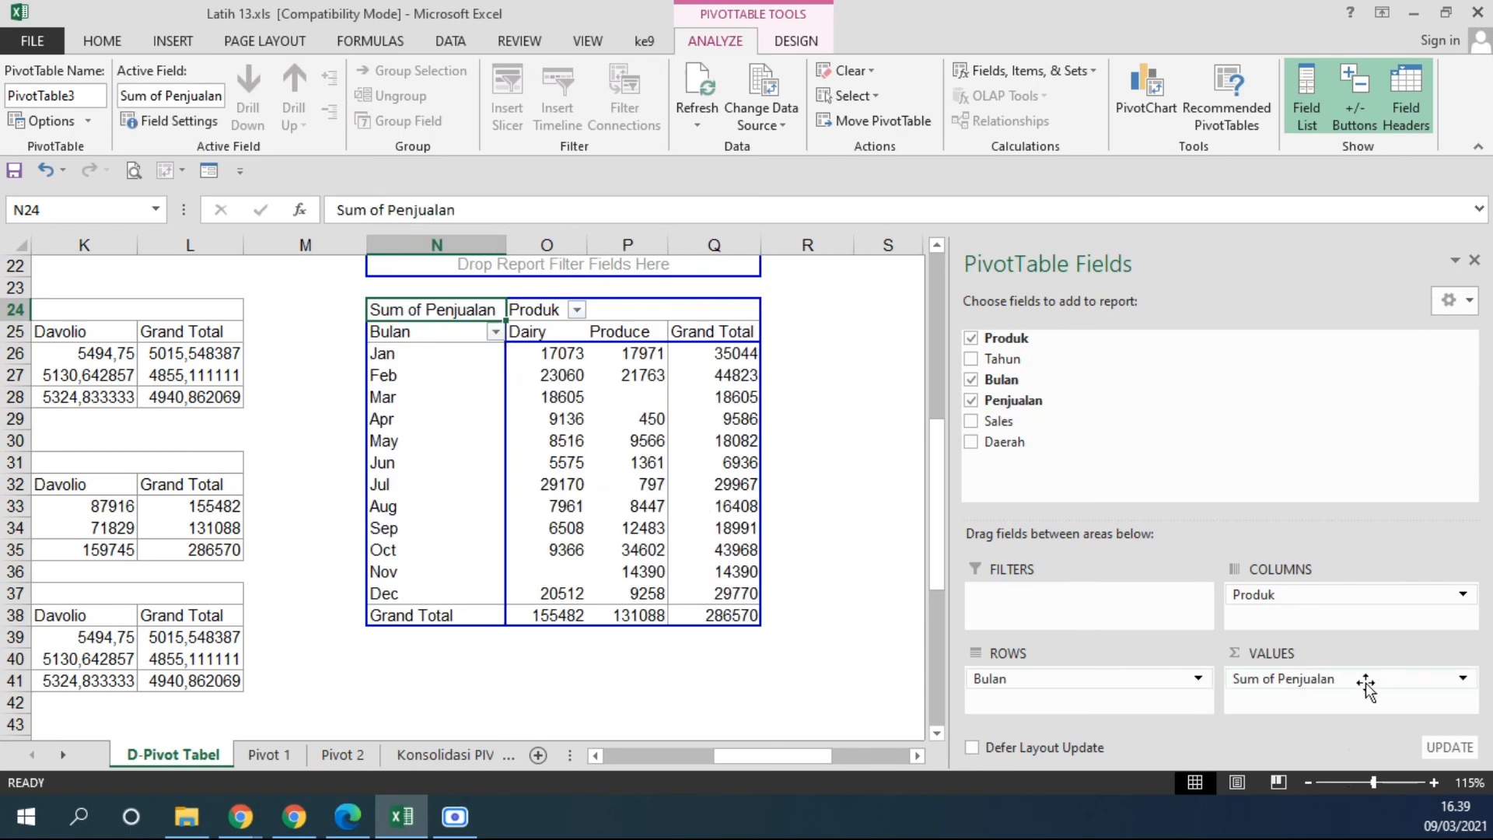
Change the summary calculation of the PivotTable's Penjualan value field to Average.
{"action": "left_click", "coordinate": [1354, 679]}
{"action": "left_click", "coordinate": [1316, 678]}
{"action": "left_click", "coordinate": [1315, 678]}
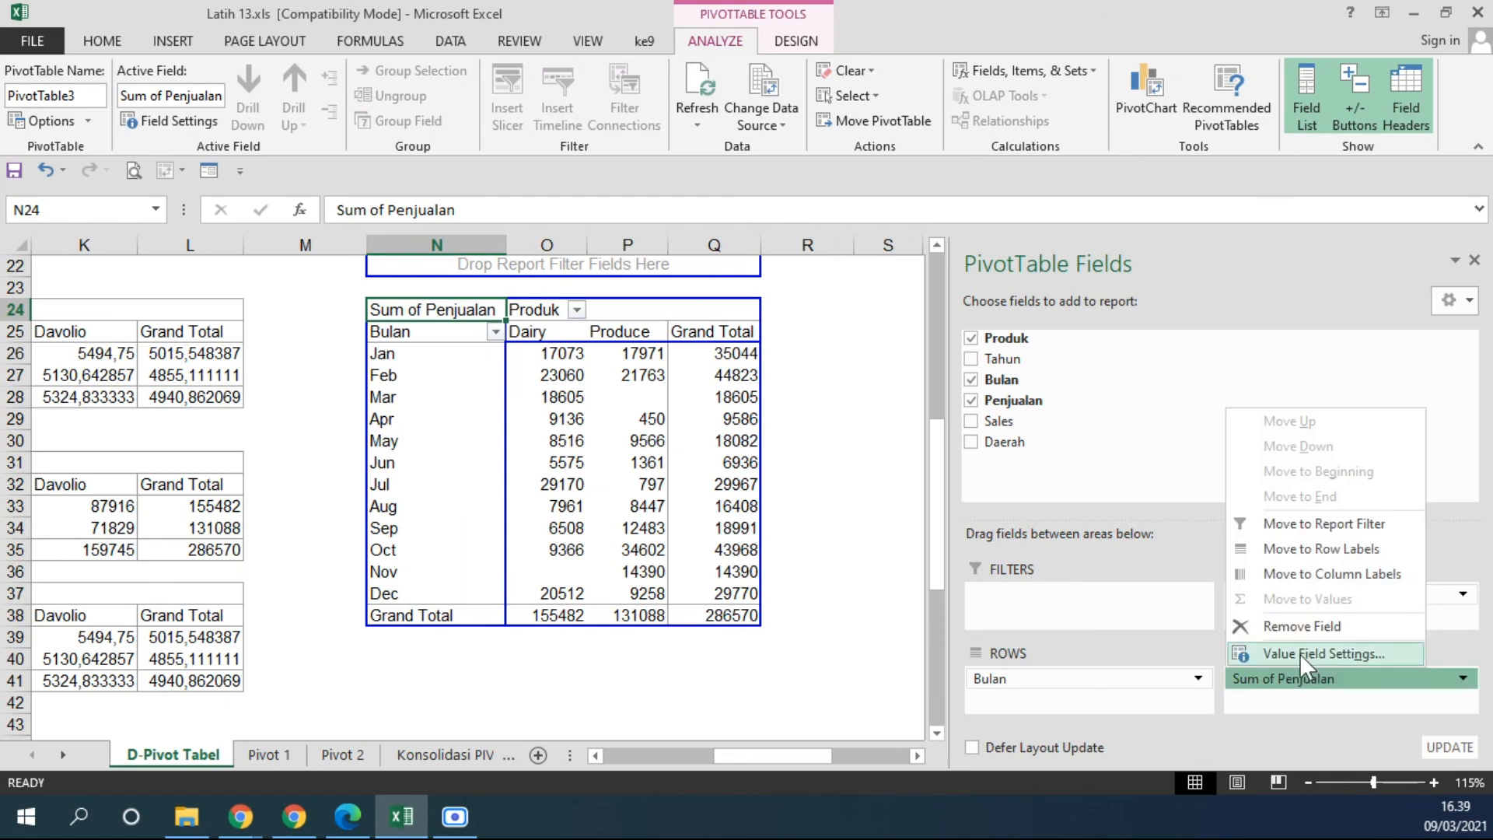
{"action": "left_click", "coordinate": [1300, 653]}
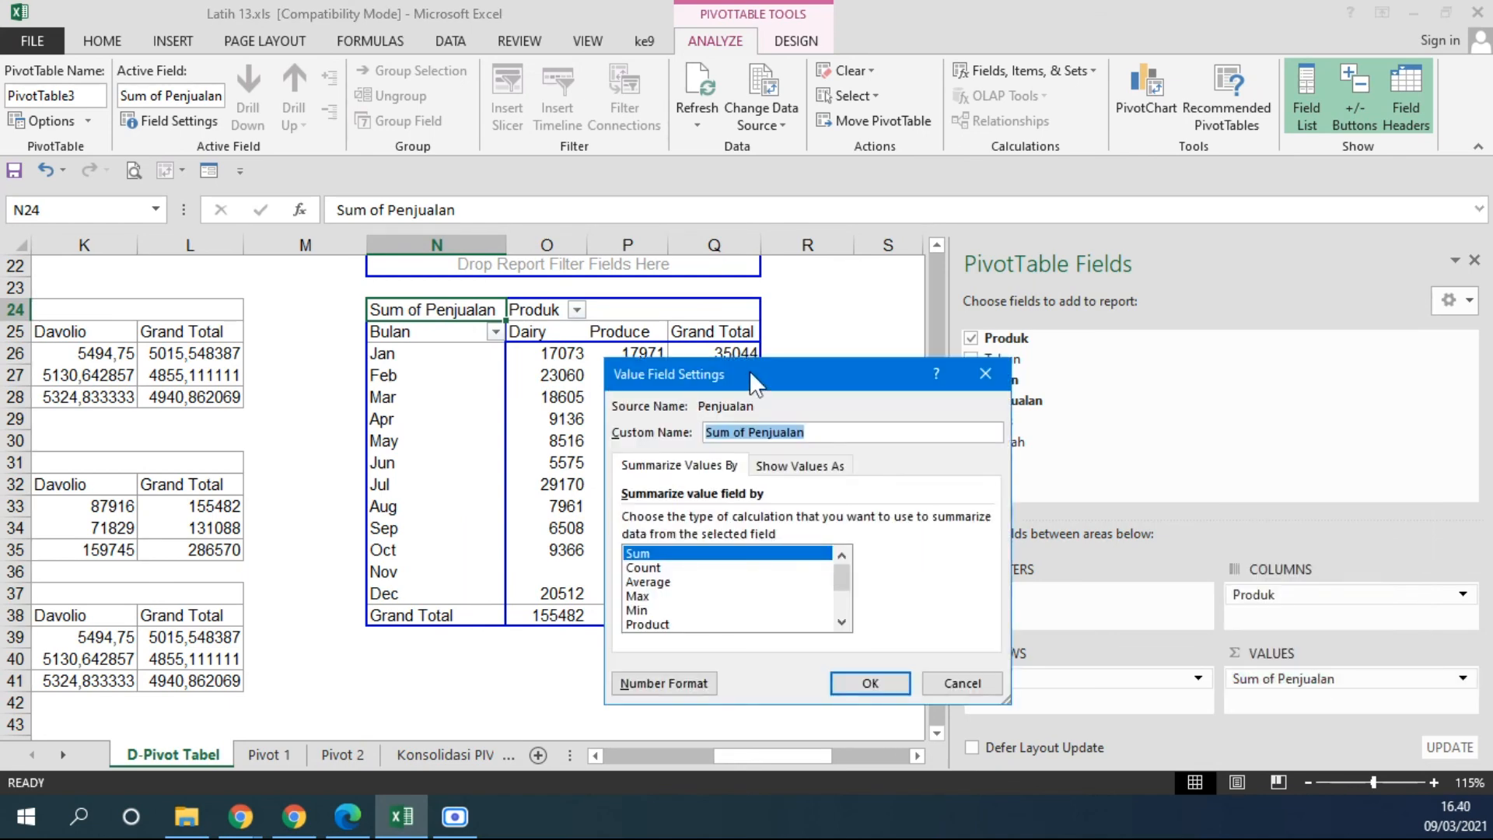
{"action": "left_click", "coordinate": [585, 466]}
{"action": "left_click", "coordinate": [587, 482]}
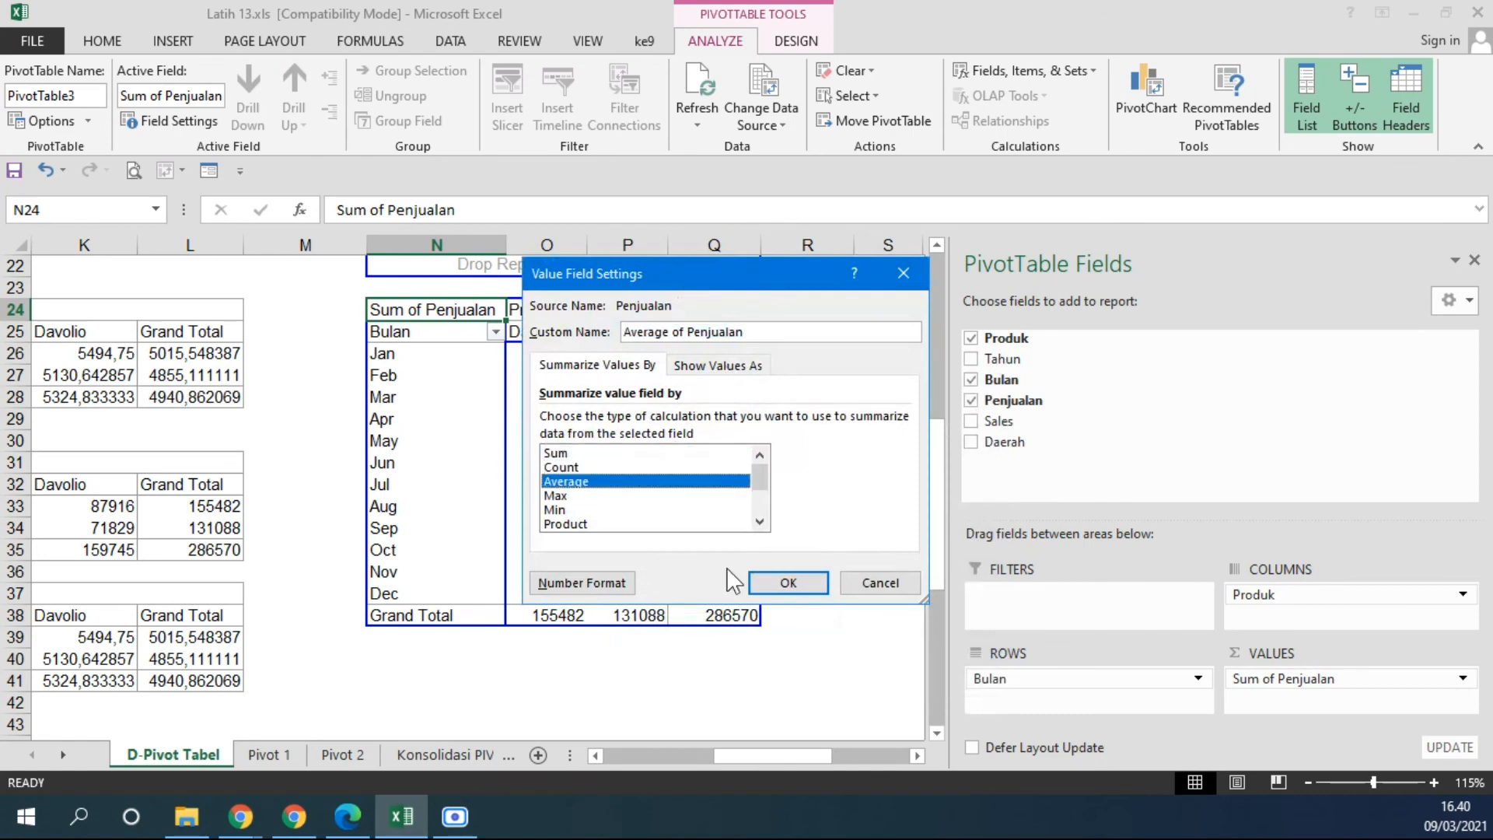
{"action": "left_click", "coordinate": [782, 583]}
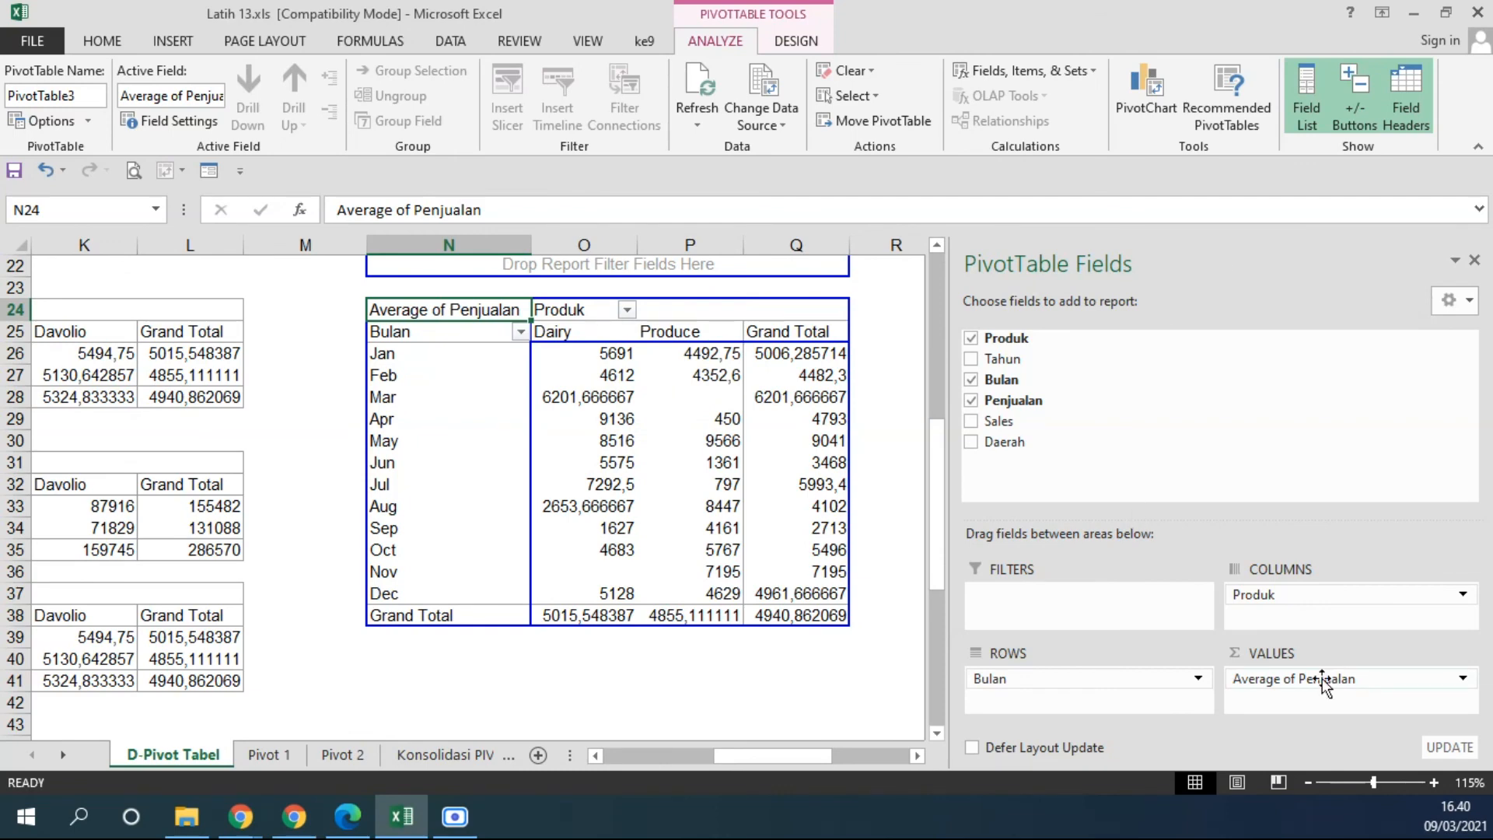
Clear the PivotTable layout by removing the Produk, Bulan and averaged Penjualan fields.
{"action": "left_click", "coordinate": [970, 337]}
{"action": "left_click", "coordinate": [971, 380]}
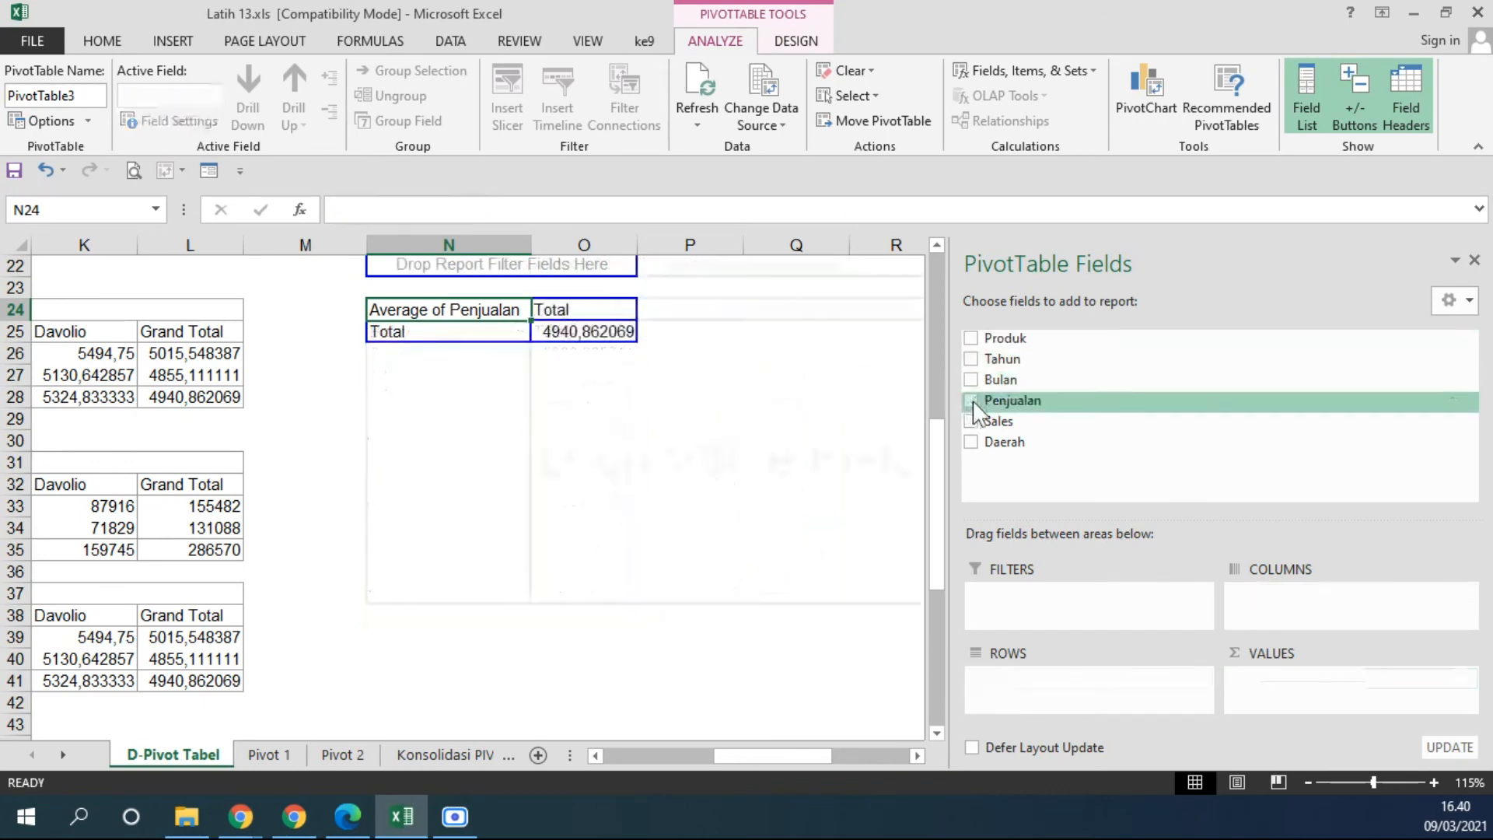
{"action": "left_click", "coordinate": [971, 400]}
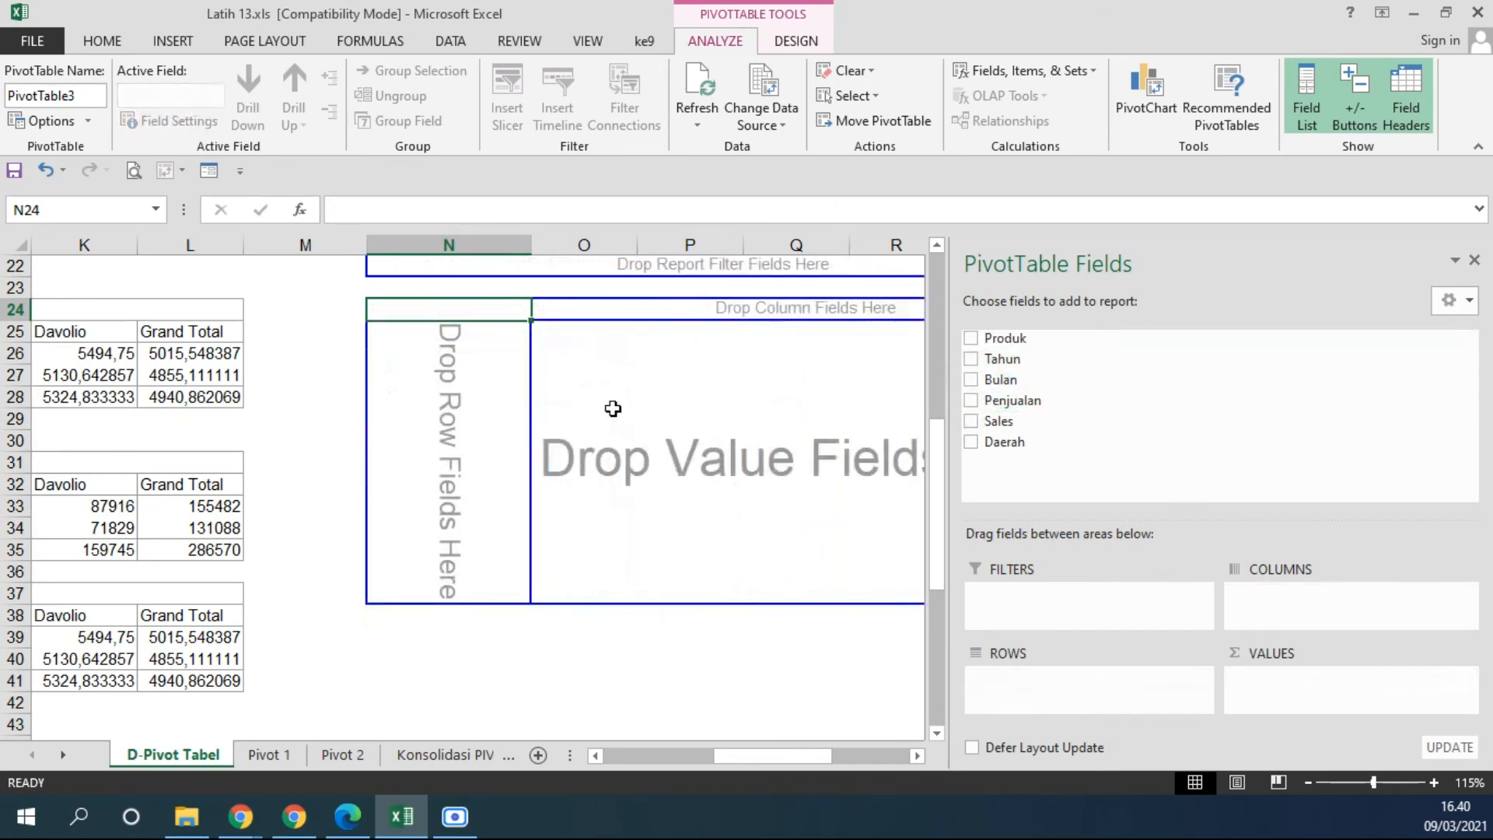